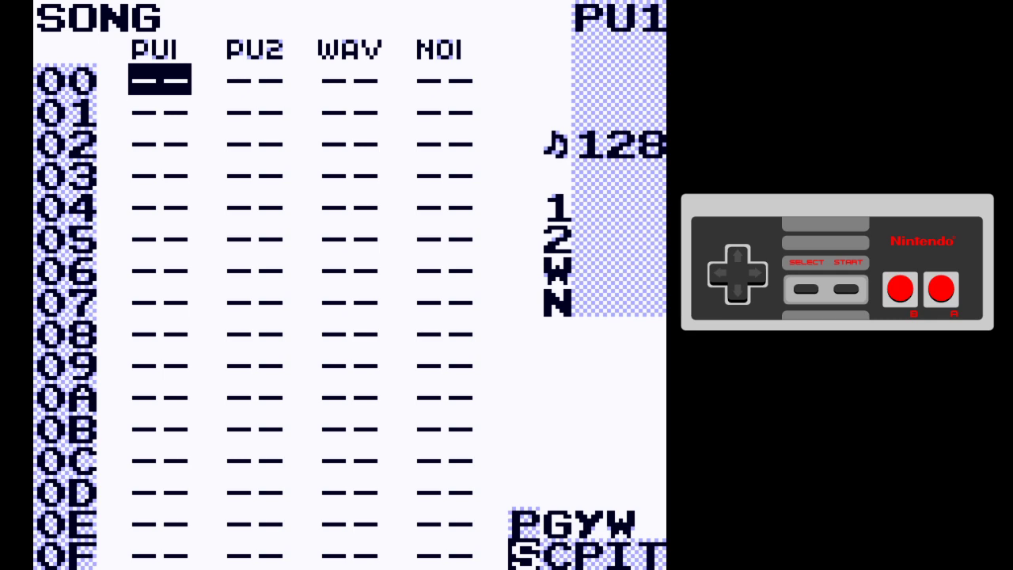
Fill song row 00 with chains 00, 01, 02 and 03 for the PU1, PU2, WAV and NOI channels
key(shift)
key(shift+Right)
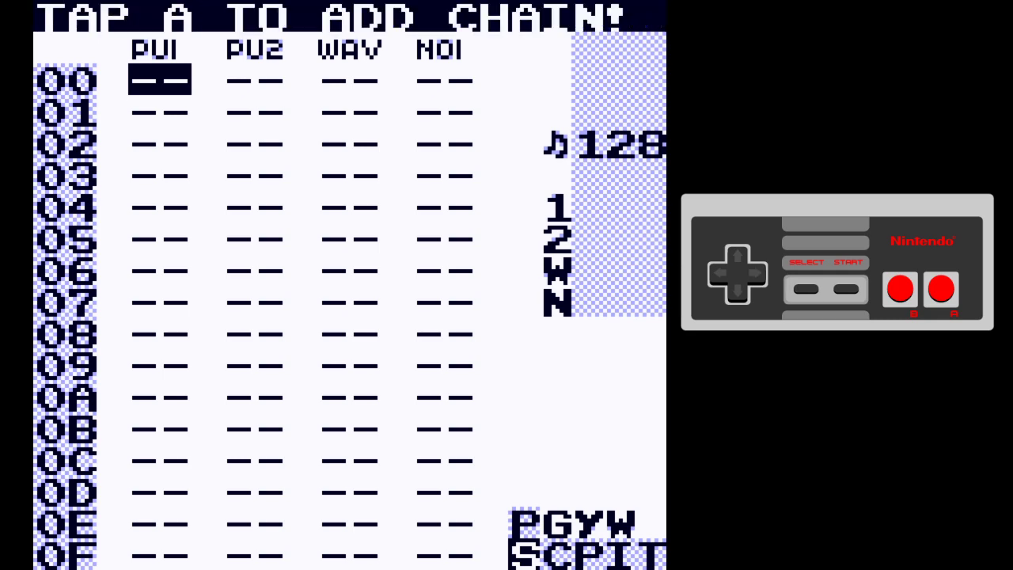
key(x)
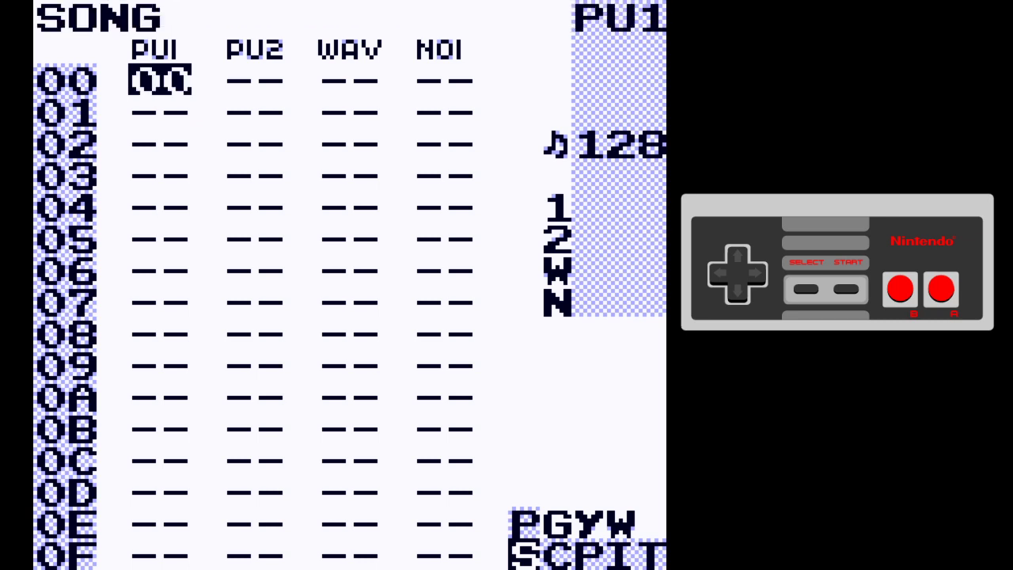
key(Right)
key(x)
key(Right)
key(x)
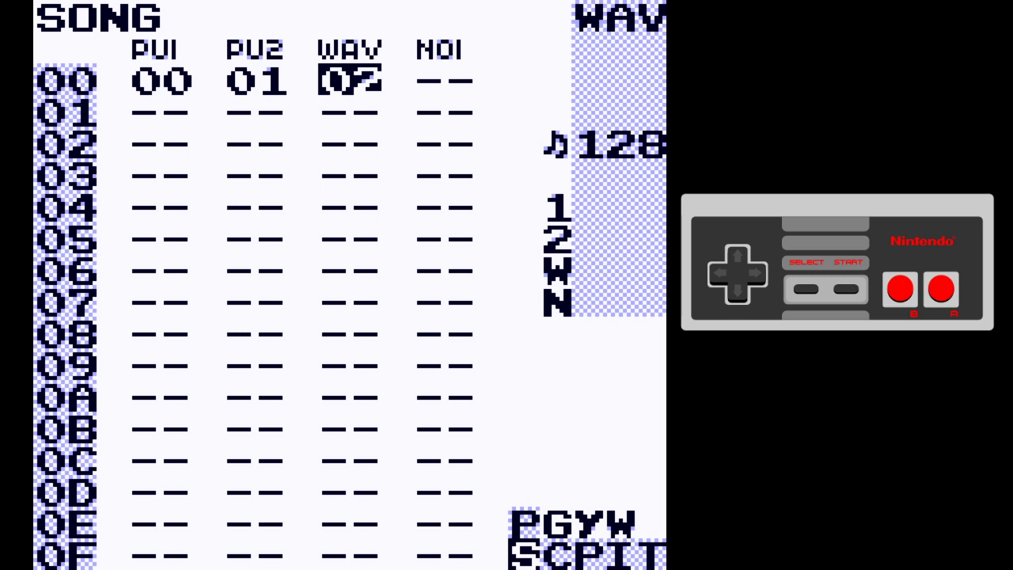
key(Right)
key(x)
key(Left)
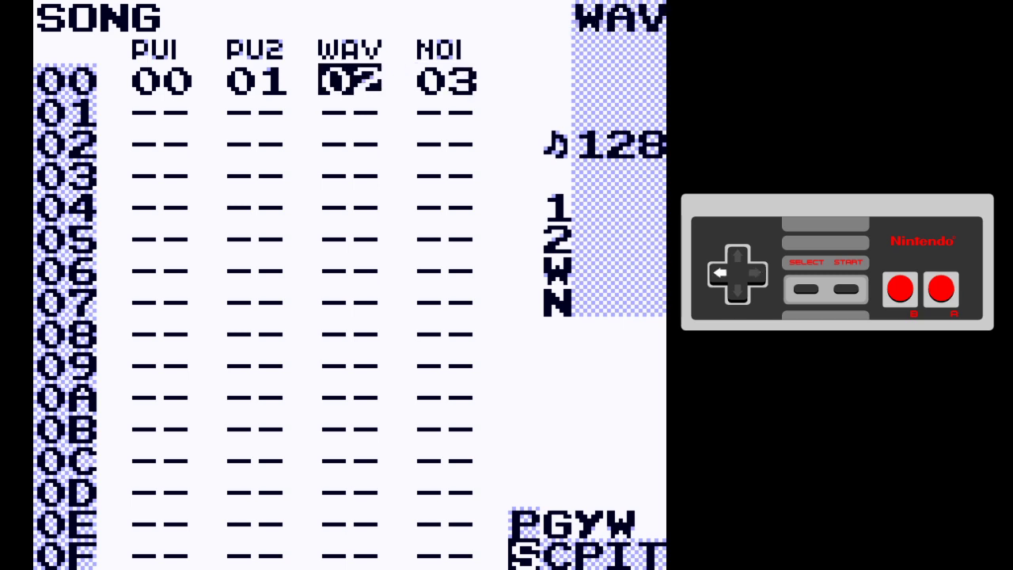
key(Left)
key(Left)
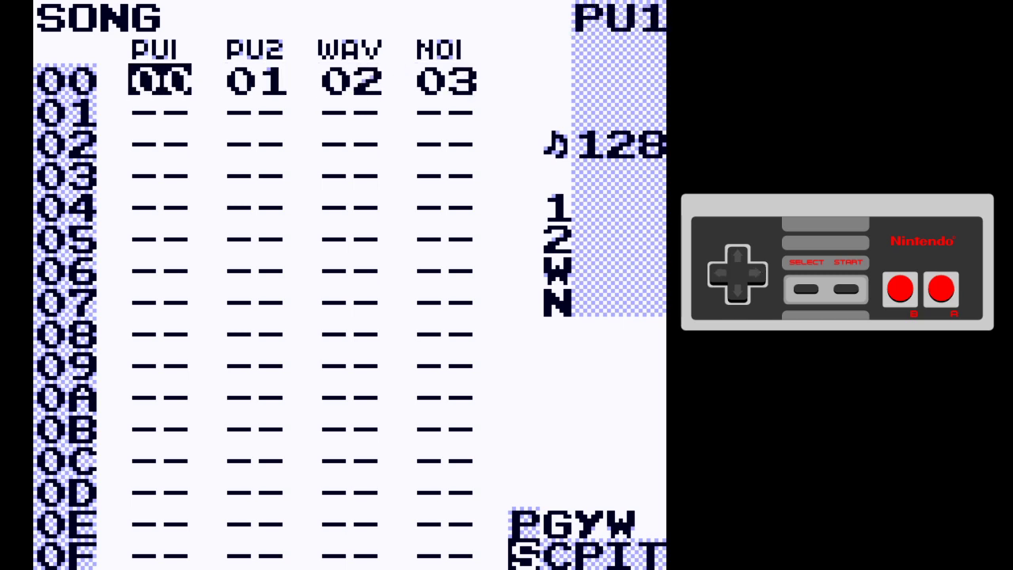
Add the next unused chain, 04, to the PU1 channel in song row 01
key(Down)
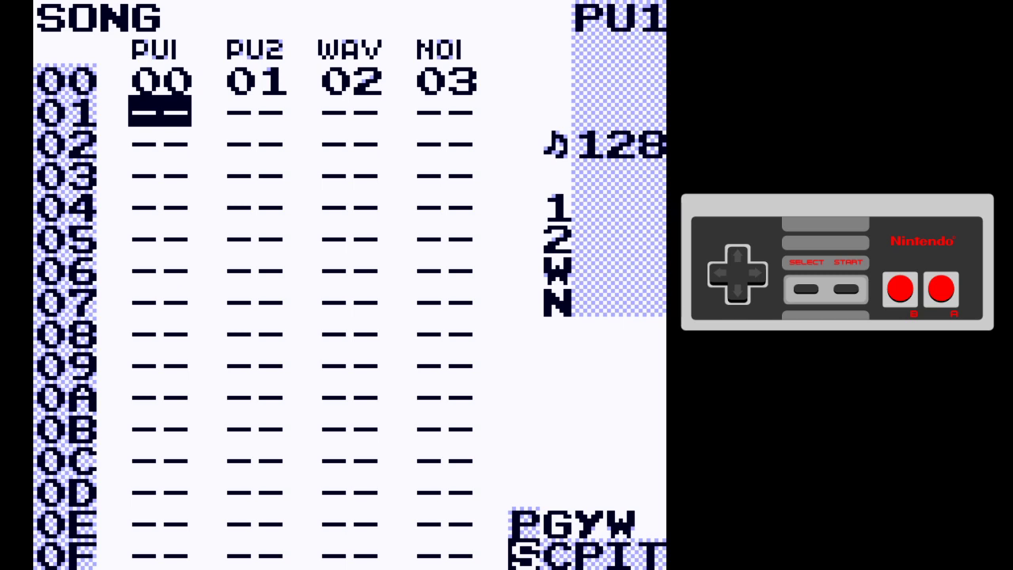
key(x)
key(x)
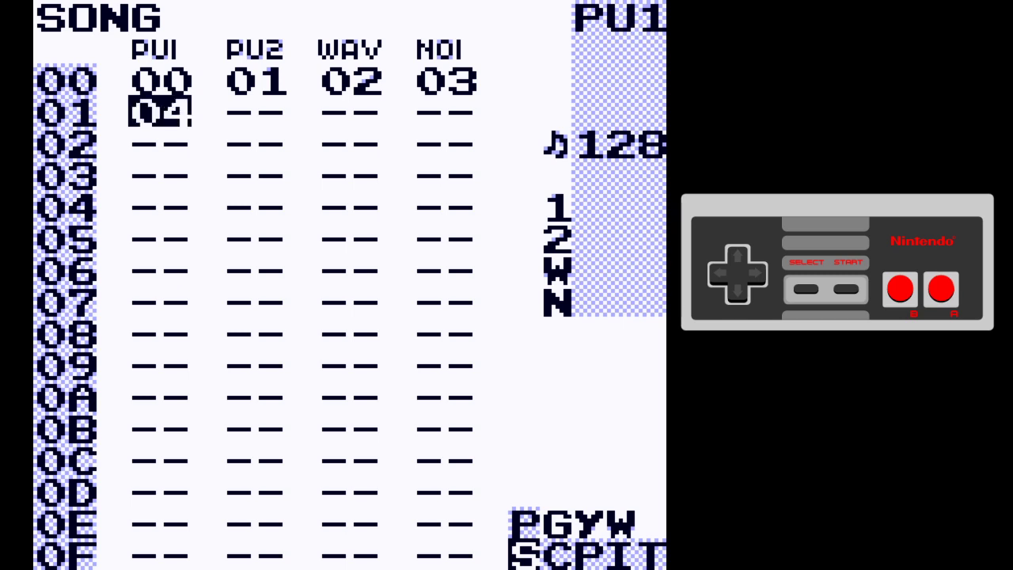
key(x)
key(x)
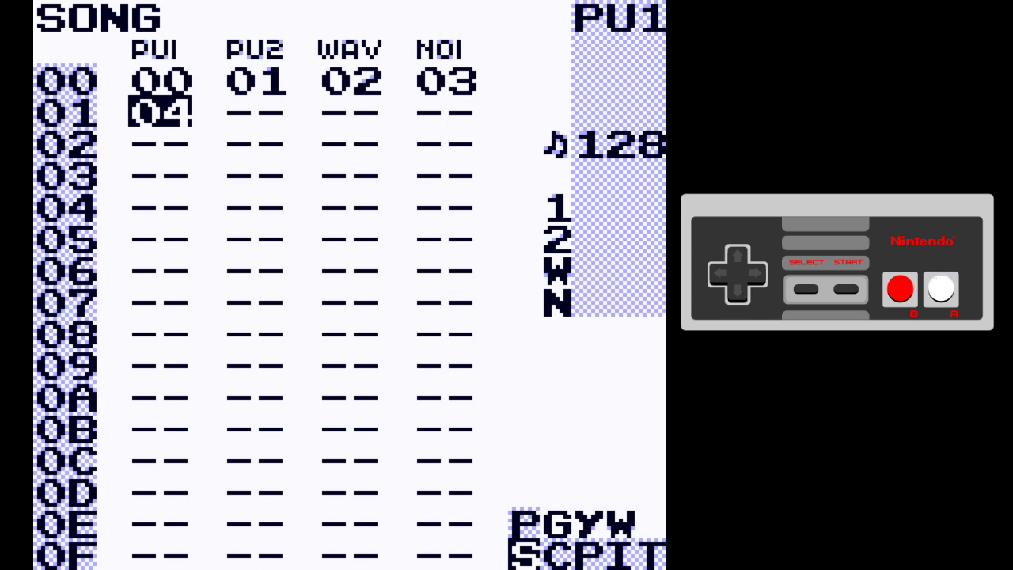
key(x)
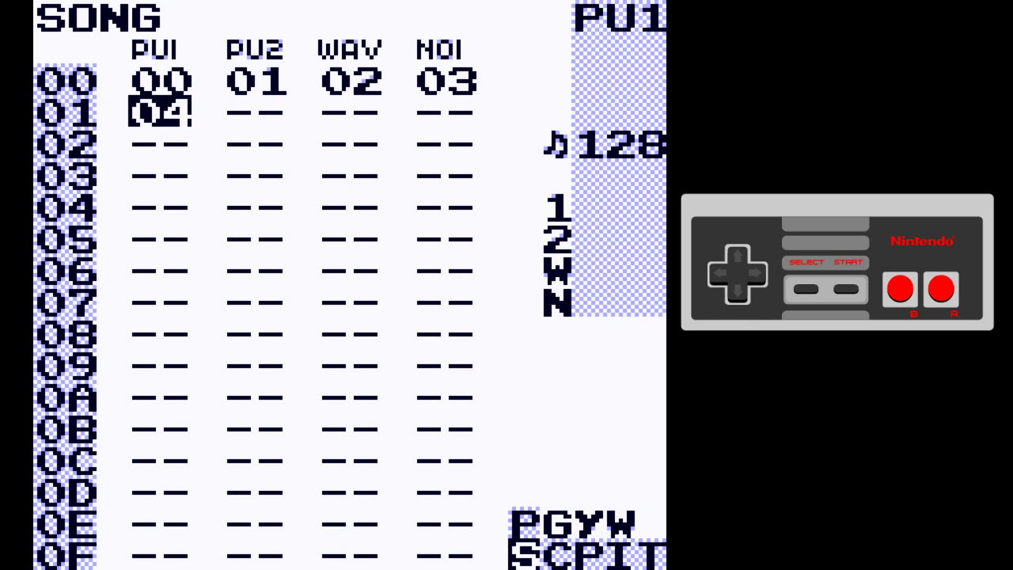
Add new chains 05, 06 and 07 to the PU2, WAV and NOI channels in song row 01
key(Right)
key(x)
key(Right)
key(x)
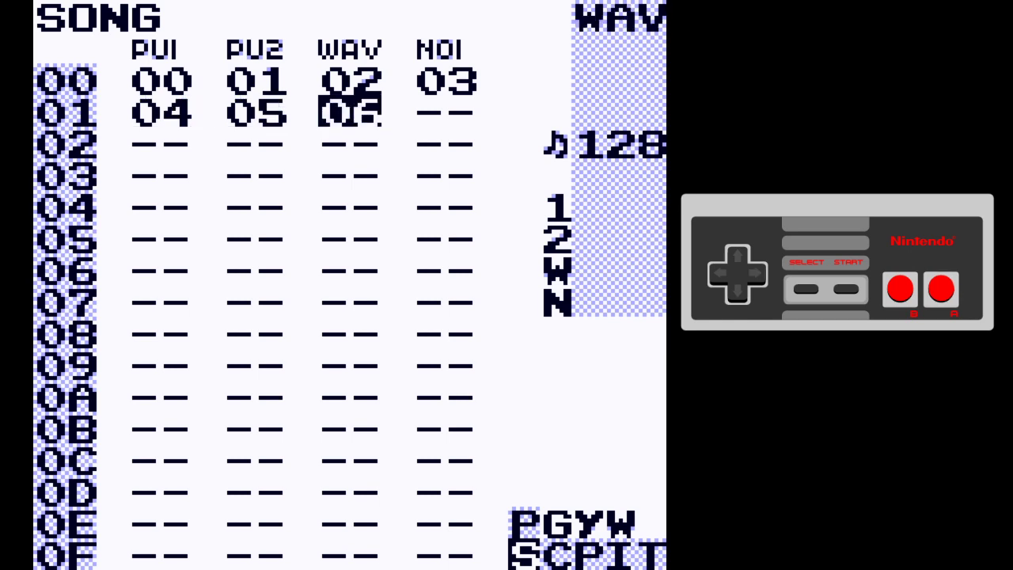
key(Right)
key(x)
key(Left)
key(Left)
key(Left)
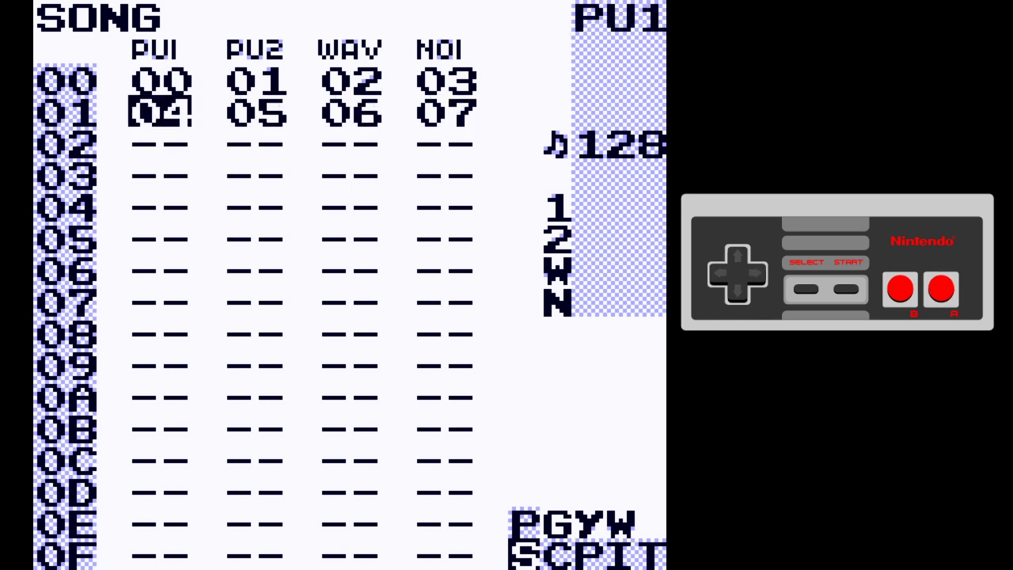
key(Up)
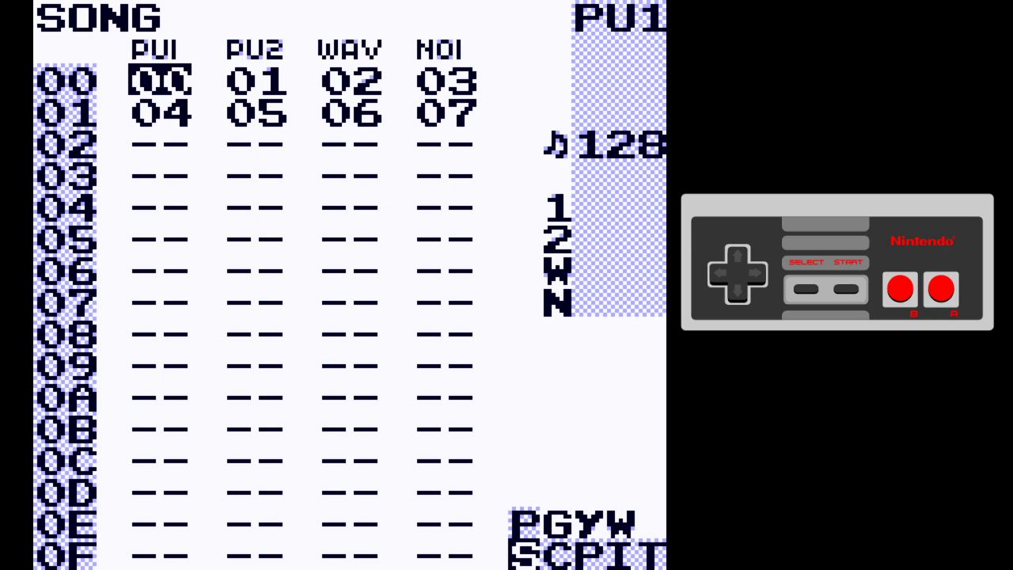
Open chain 00 and add phrases 00 and 01 to its first two steps
key(BackSpace+Right)
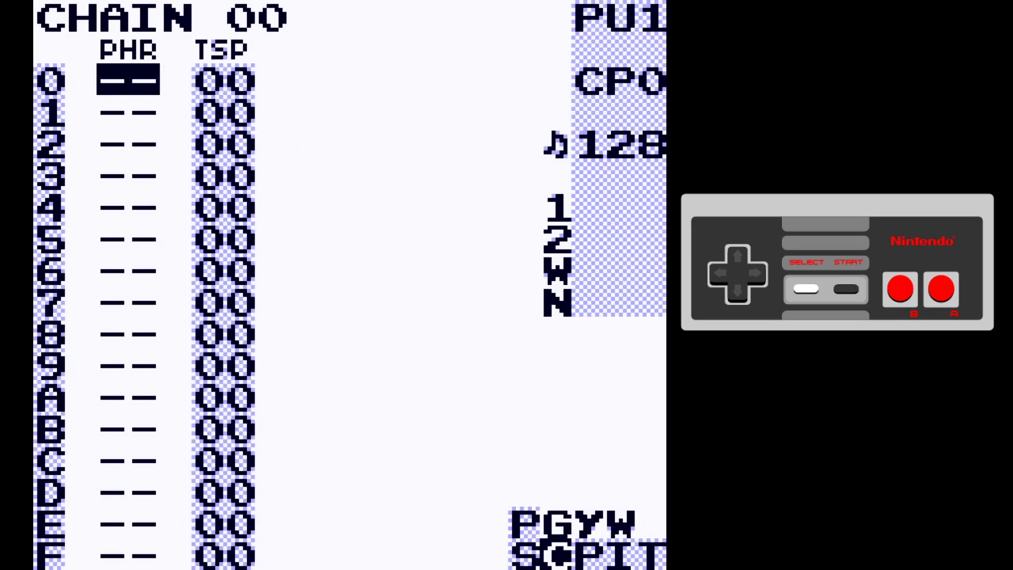
key(Down)
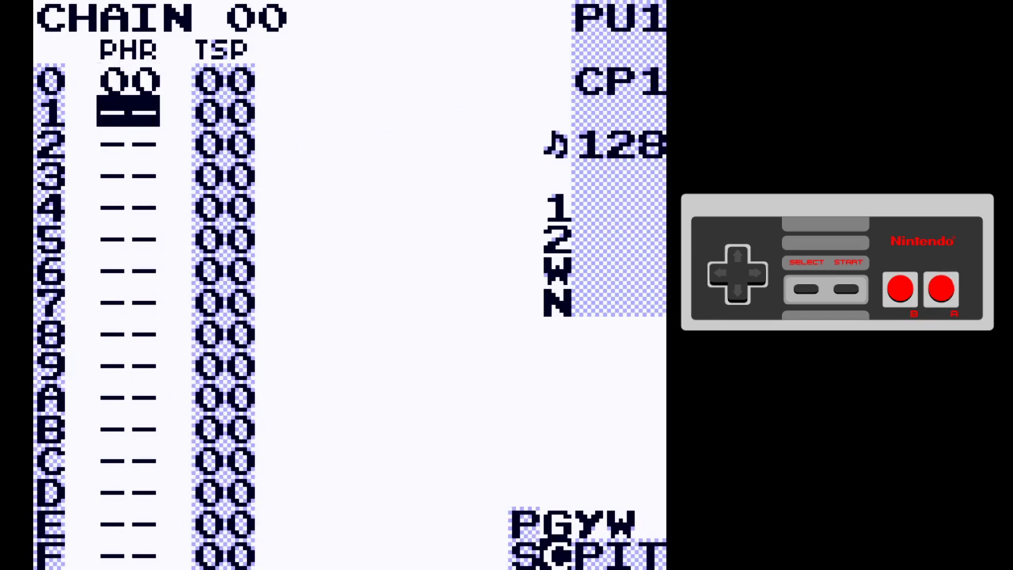
key(x)
key(x+Right)
key(Up)
Open phrase 00 of chain 00 and enter the note C 4 at step 0
key(BackSpace)
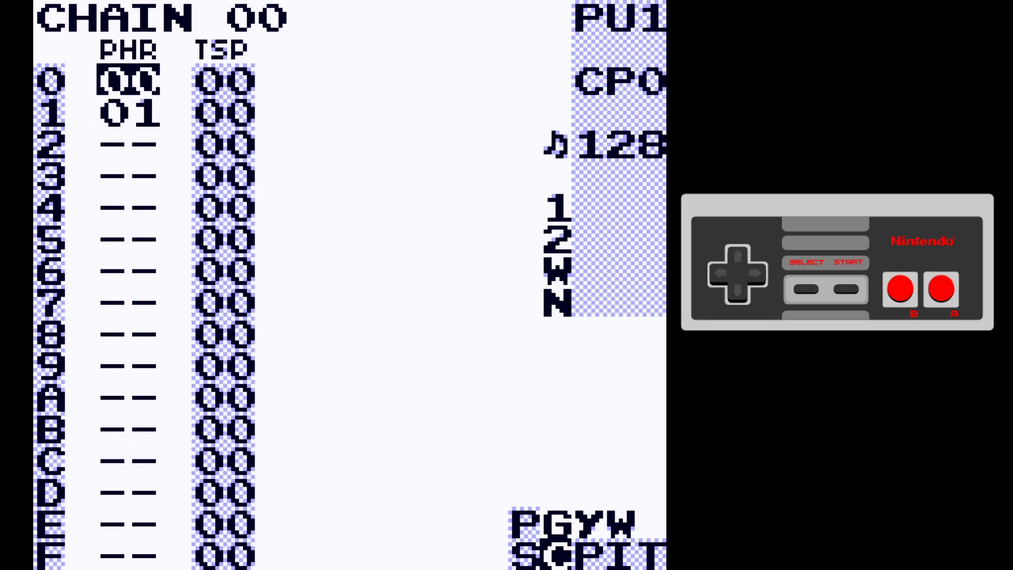
key(BackSpace+Left)
key(BackSpace+Right)
key(BackSpace+Right)
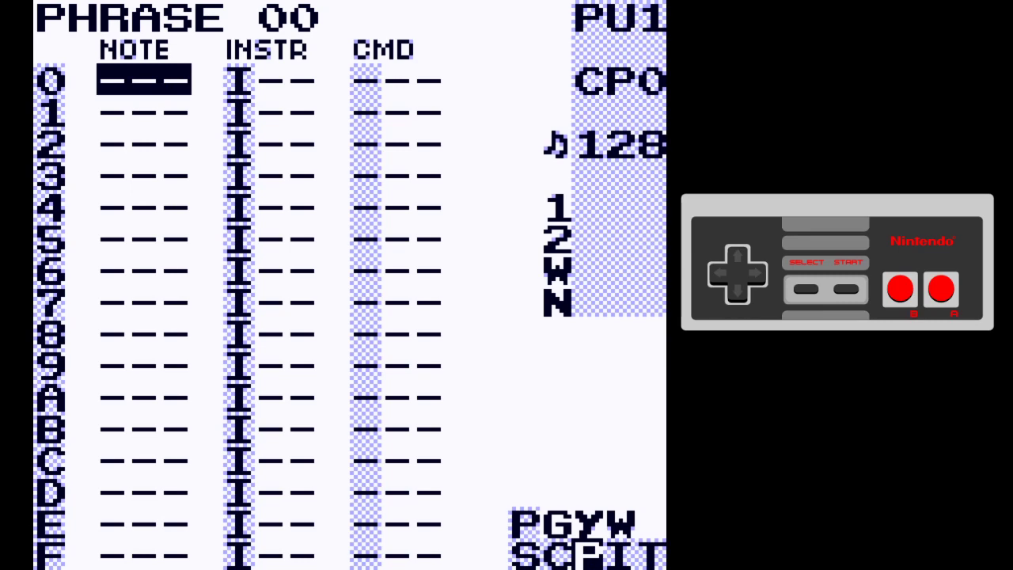
key(z)
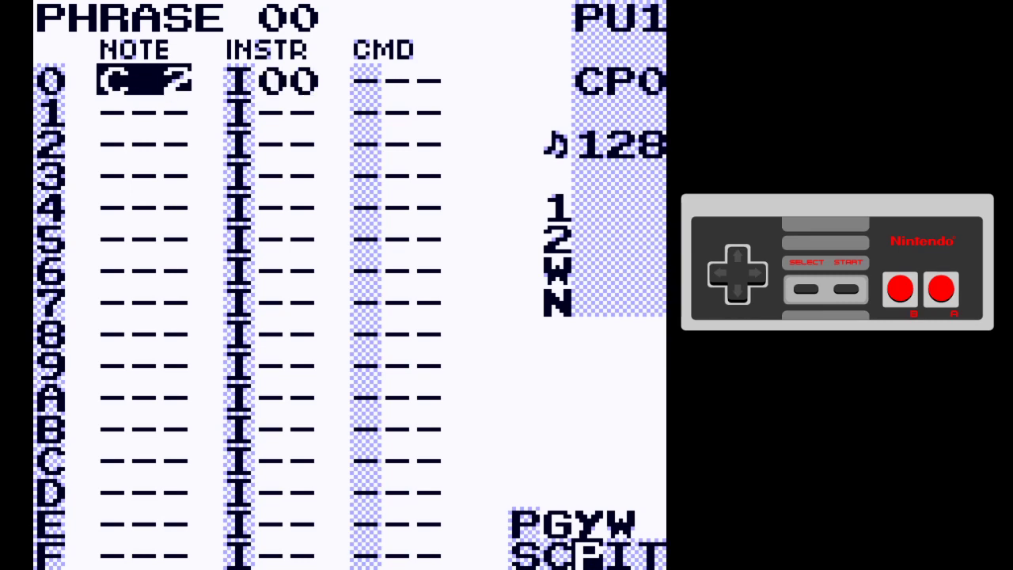
key(z+Up)
key(z+Up)
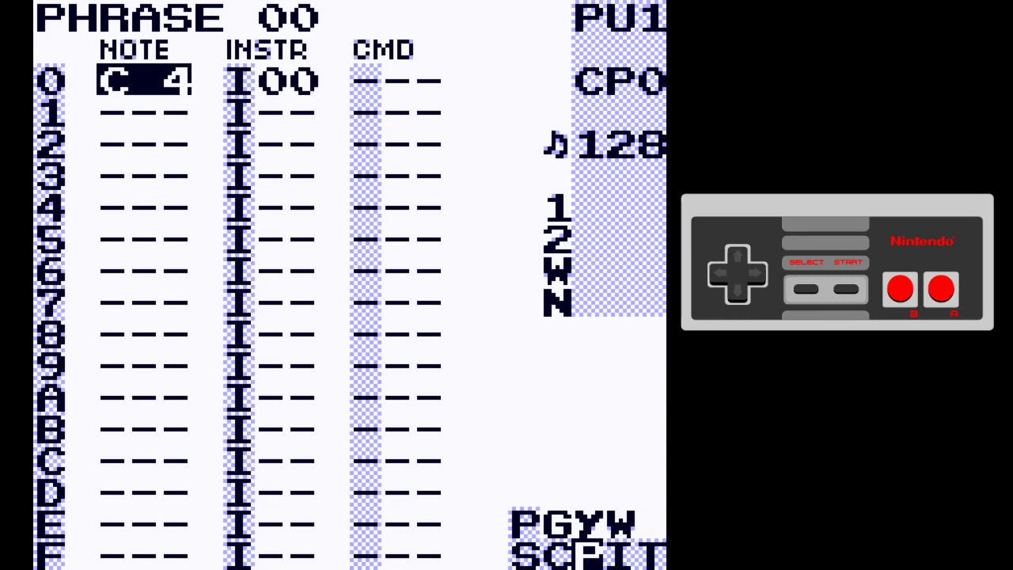
Open the settings of instrument 00 from the C 4 note in phrase 00
key(Right)
key(BackSpace)
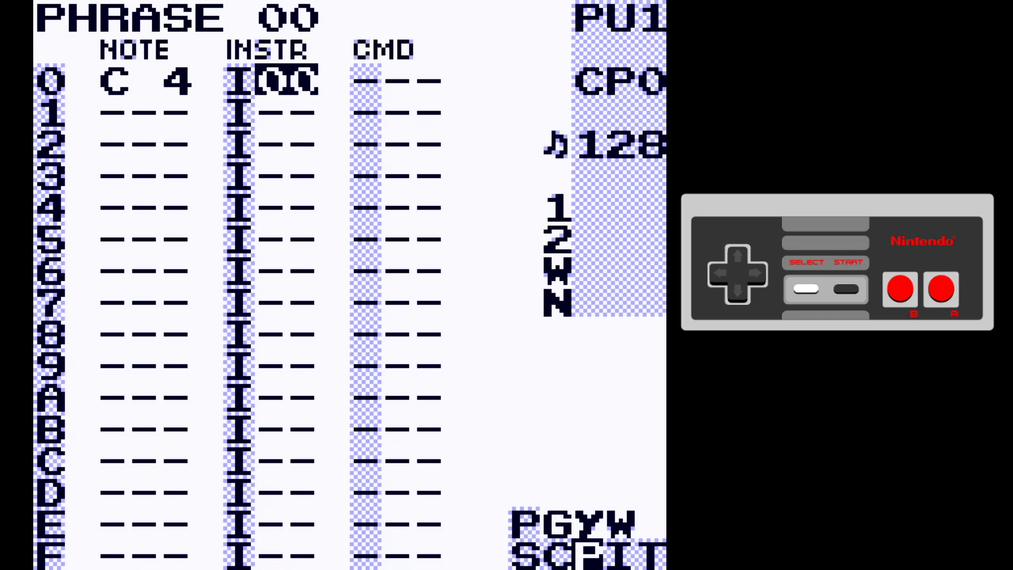
key(BackSpace+Right)
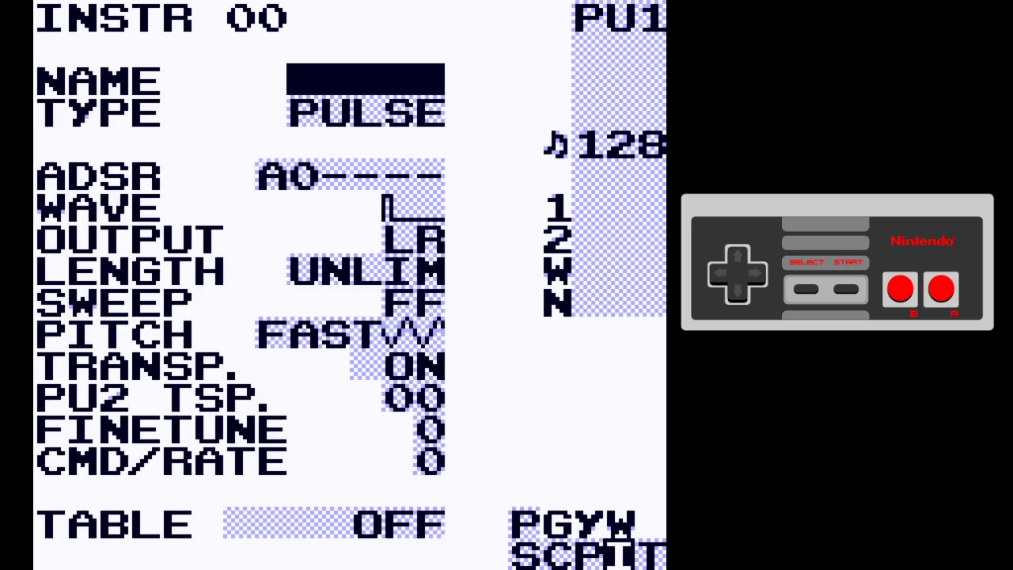
Return to the song, open chain 02 on the WAV channel and add phrase 02 at step 0
key(BackSpace+Left)
key(BackSpace+Left)
key(BackSpace+Left)
key(Right)
key(Right)
key(BackSpace)
key(BackSpace+Right)
key(x)
key(x)
Open phrase 02 and enter the note C 1 with instrument 01 at step 0
key(BackSpace+Right)
key(Right)
key(Left)
key(Left)
key(Right)
key(Left)
key(x)
key(Left)
key(Right)
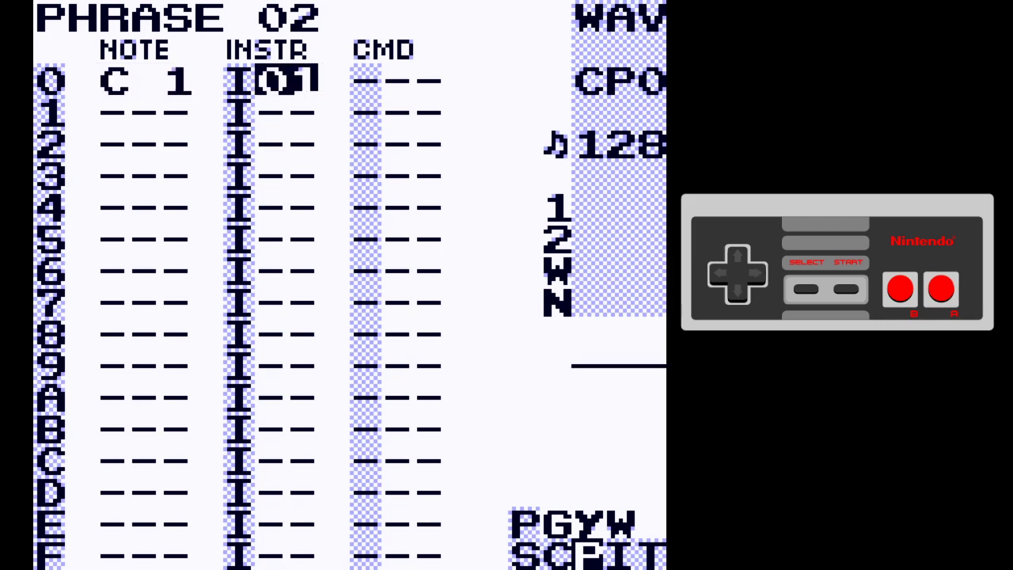
Open wave instrument 01 and examine its parameters
key(BackSpace+Right)
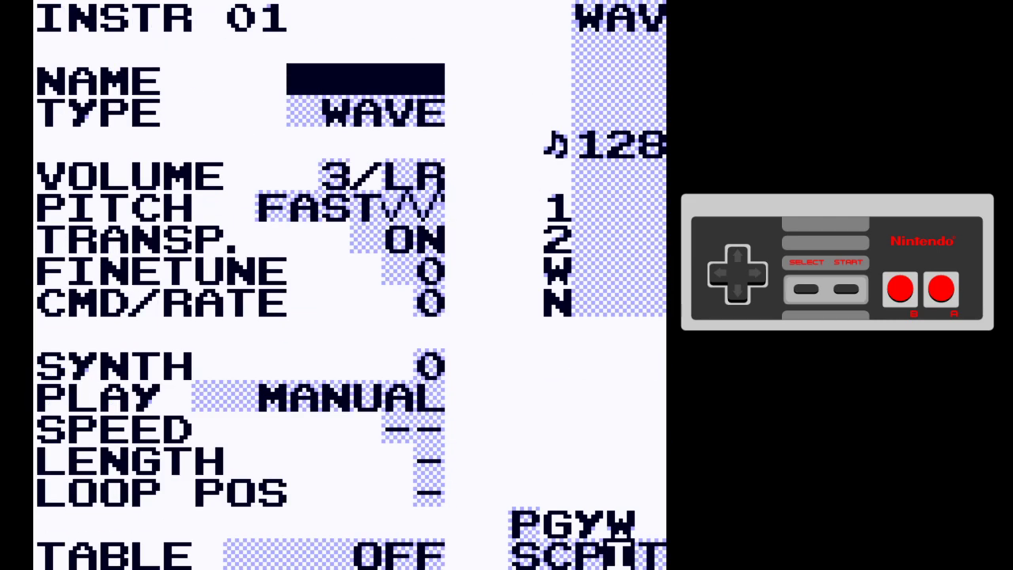
key(Down)
key(Down)
key(Down)
key(Down)
key(Down)
key(Down)
key(Down)
key(Down)
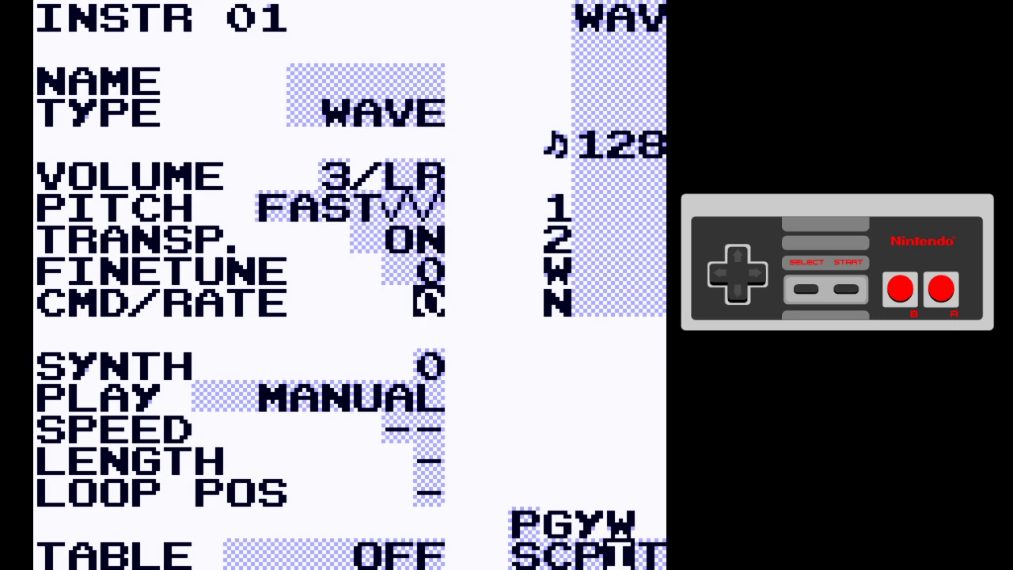
key(Up)
key(Up)
key(Up)
key(Up)
key(Up)
key(Up)
key(Up)
key(Up)
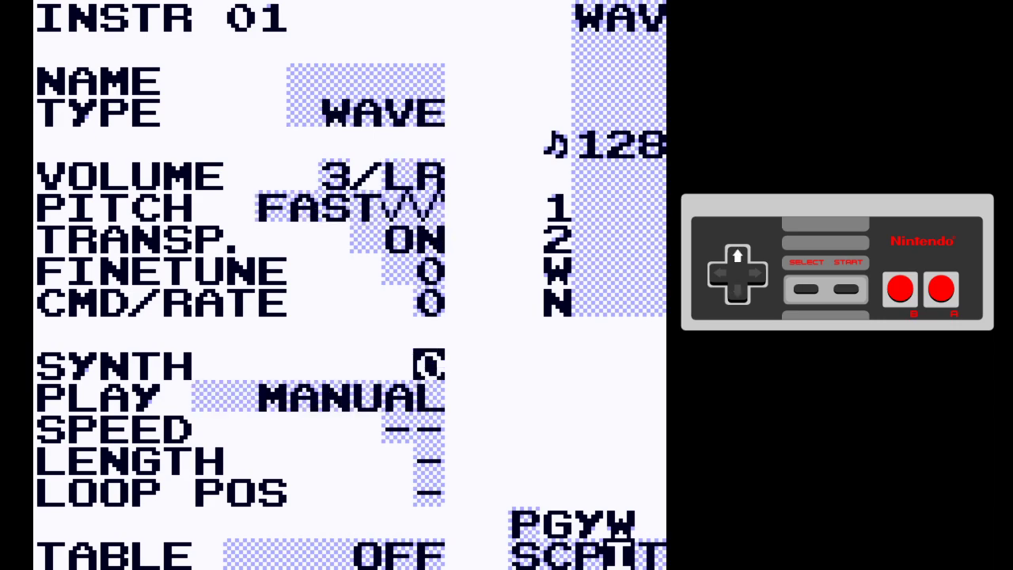
Return to the PU1 channel in the song and open pulse instrument 00 through chain 00 and phrase 00
key(BackSpace+Left)
key(BackSpace+Left)
key(BackSpace+Left)
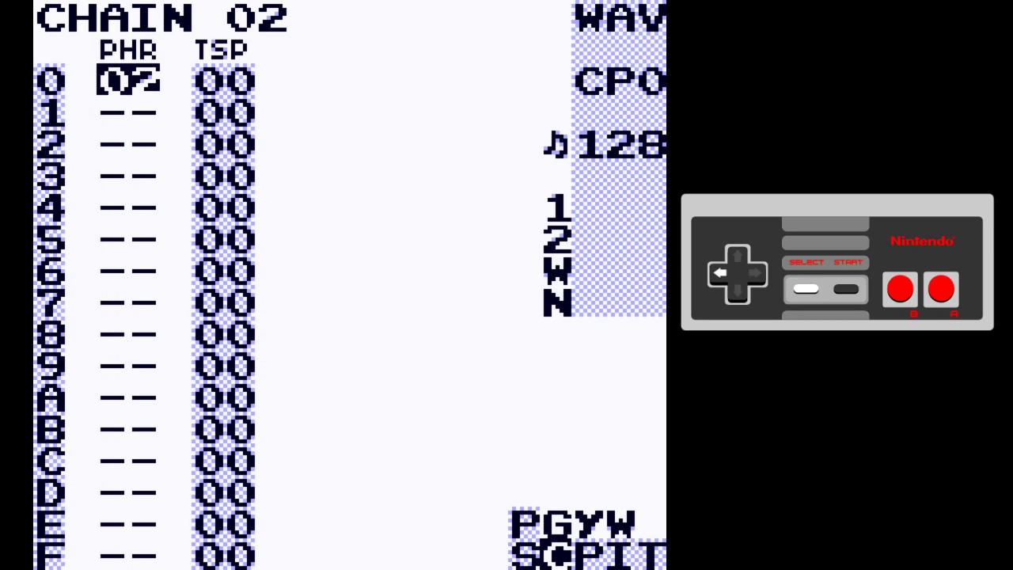
key(Left)
key(Left)
key(BackSpace+Right)
key(BackSpace+Right)
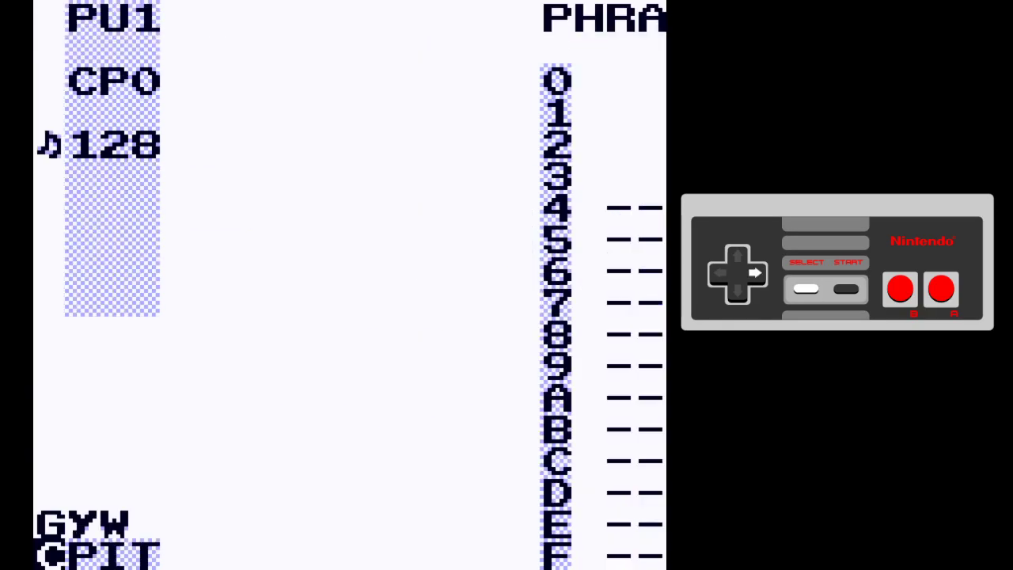
key(BackSpace+Right)
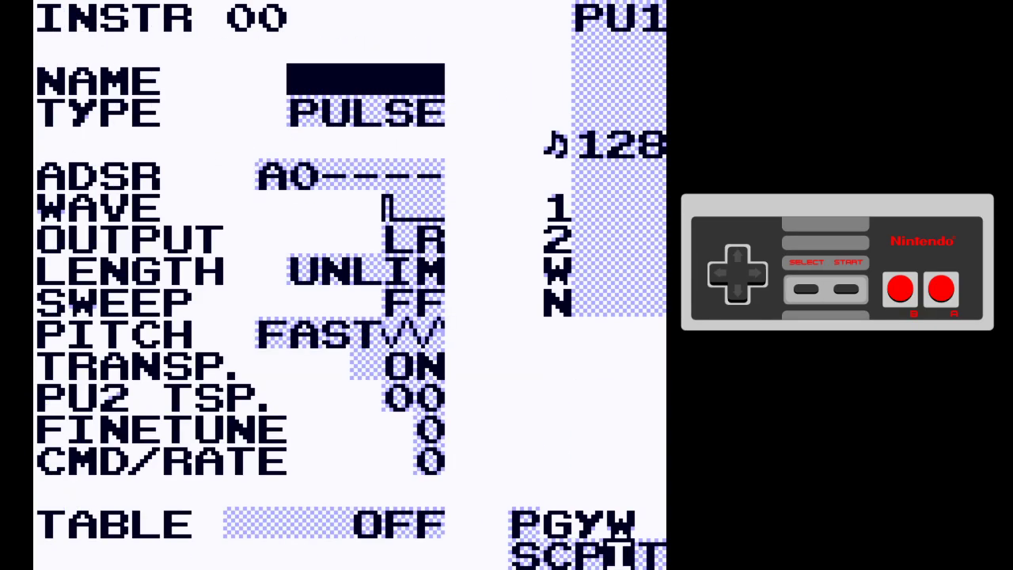
Sweep the volume digit of instrument 00's first ADSR stage through its range and leave the stage at F0
key(Down)
key(Down)
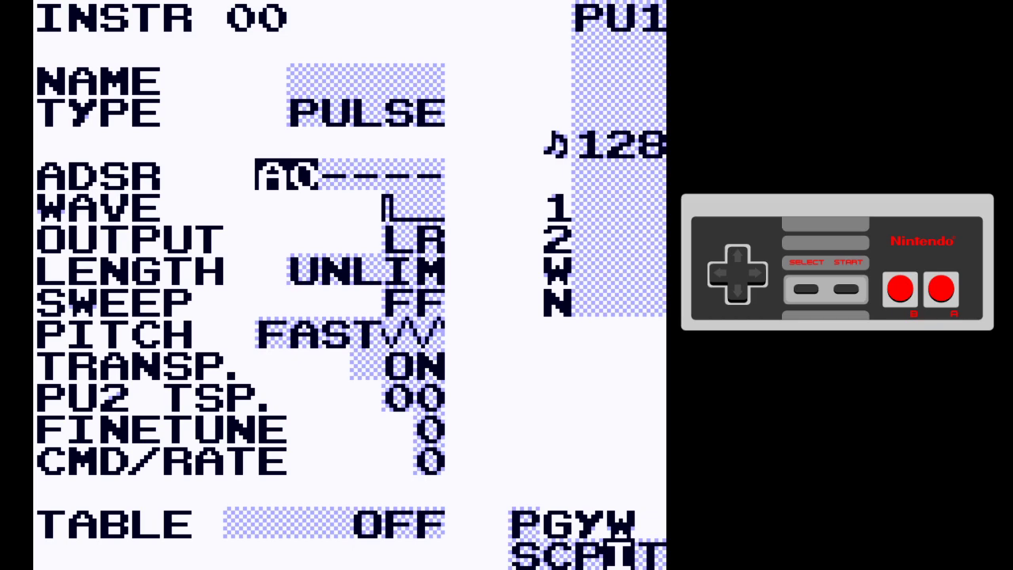
key(x+Down)
key(Up)
key(Up)
key(Up)
key(Up)
key(Up)
key(Up)
key(Up)
key(Up)
key(Up)
key(Up)
key(Up)
key(Up)
key(Up)
key(Up)
key(Up)
key(Down)
key(Down)
key(Down)
key(Down)
key(Down)
key(Down)
key(Down)
key(Down)
key(Down)
key(Down)
key(Down)
key(Down)
key(Down)
key(Down)
key(Down)
key(Up)
key(Up)
key(Up)
key(Up)
key(Up)
key(Up)
key(Up)
key(Up)
key(Up)
key(Up)
key(Up)
key(Up)
key(Up)
key(Up)
key(Up)
key(x)
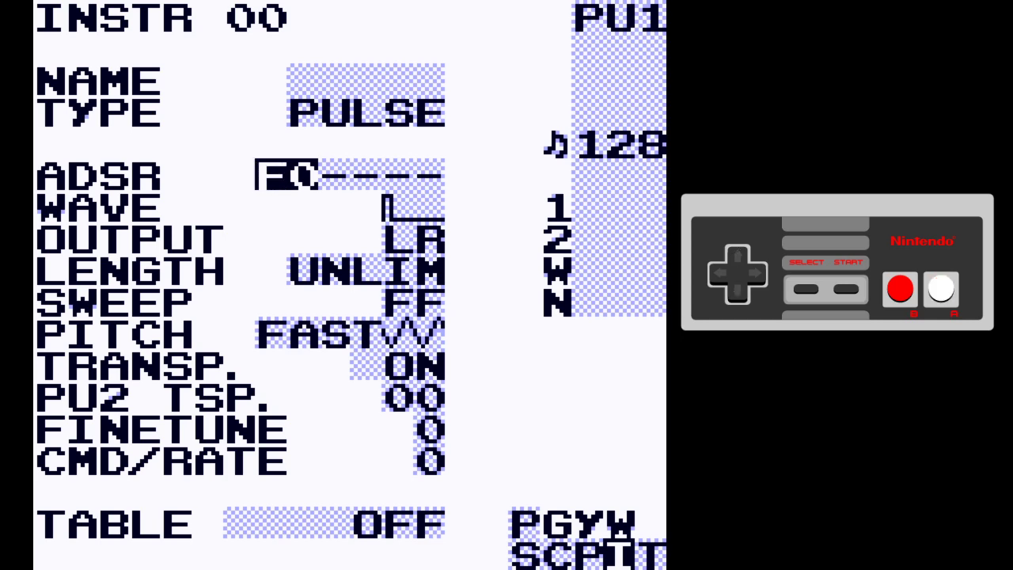
Set instrument 00's first ADSR stage to 07 by lowering the volume digit to 0 and raising the speed digit to 7
key(Down)
key(Down)
key(Down)
key(Down)
key(Down)
key(Down)
key(Down)
key(Down)
key(Down)
key(Down)
key(Down)
key(Down)
key(Down)
key(Down)
key(Down)
key(Right)
key(Right)
key(Right)
key(Right)
key(Right)
key(Right)
key(Right)
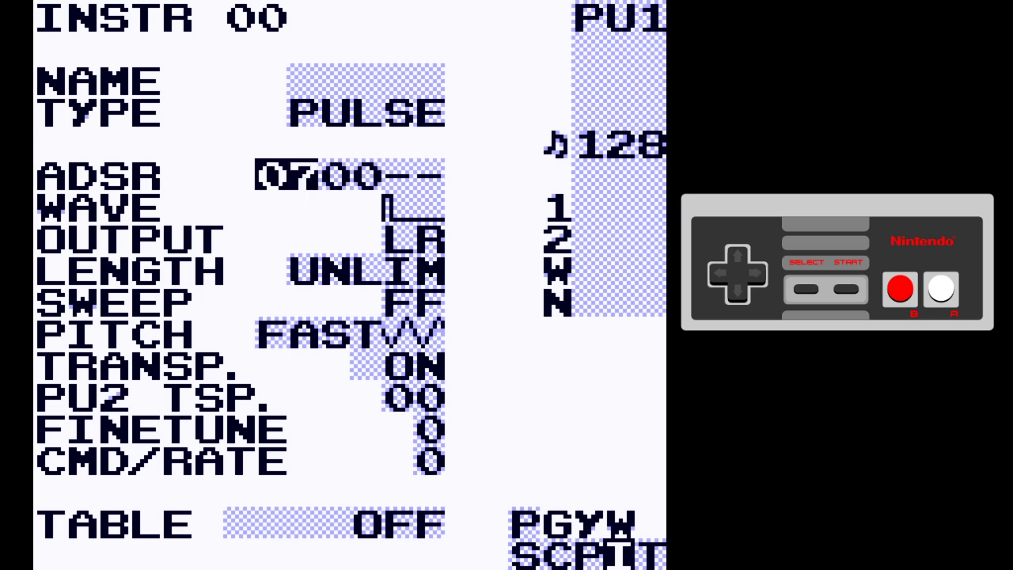
Try the value 50 in instrument 00's first ADSR stage
key(Left)
key(Left)
key(Left)
key(Left)
key(Left)
key(Left)
key(Left)
key(Up)
key(Up)
key(Up)
key(Up)
key(Up)
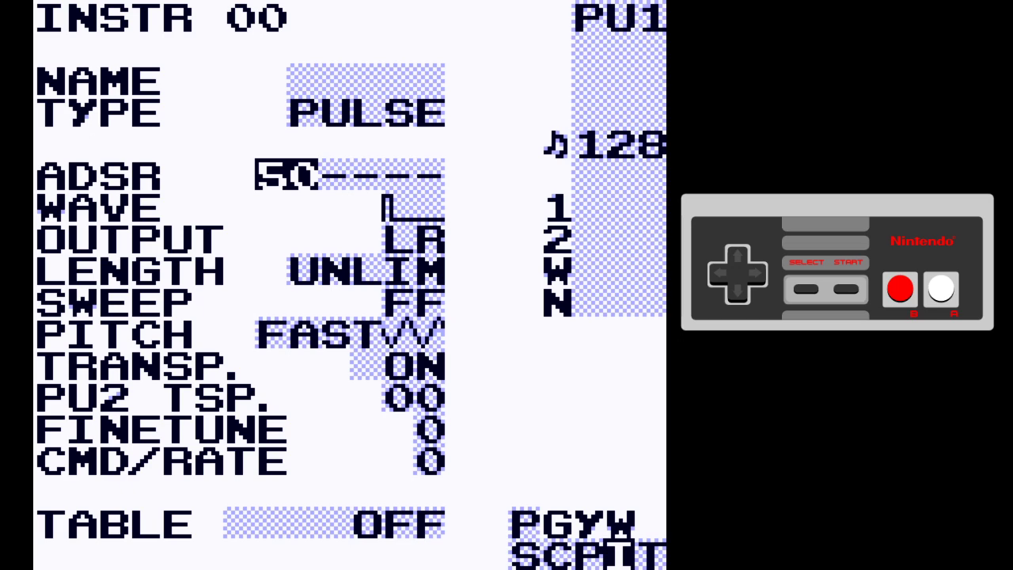
Return instrument 00's first ADSR stage to 07
key(Down)
key(Down)
key(Down)
key(Down)
key(Down)
key(Right)
key(Right)
key(Right)
key(Right)
key(Right)
key(Right)
key(Right)
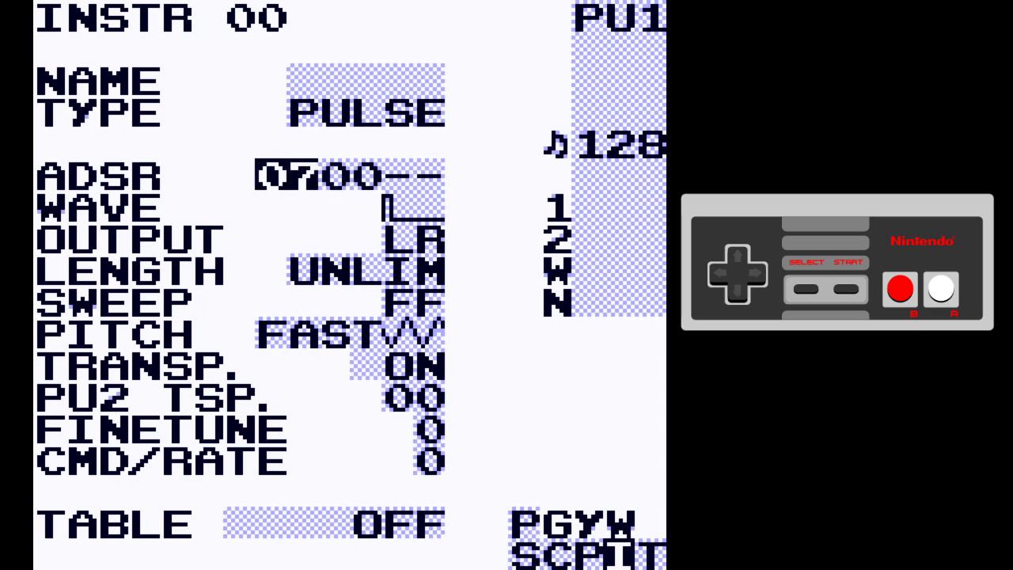
Set instrument 00's first ADSR stage to 27
key(Right)
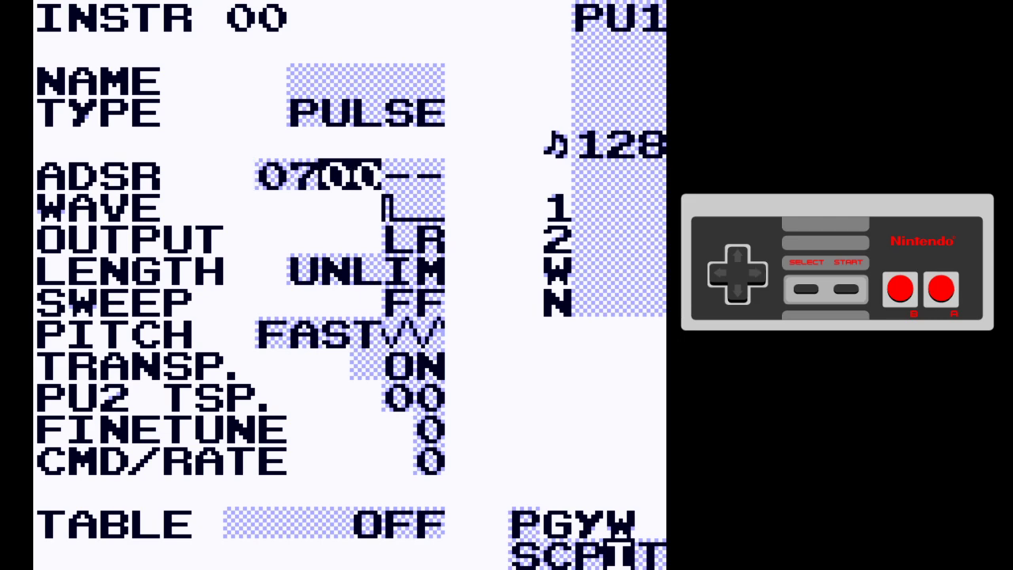
key(Left)
key(Up)
key(Up)
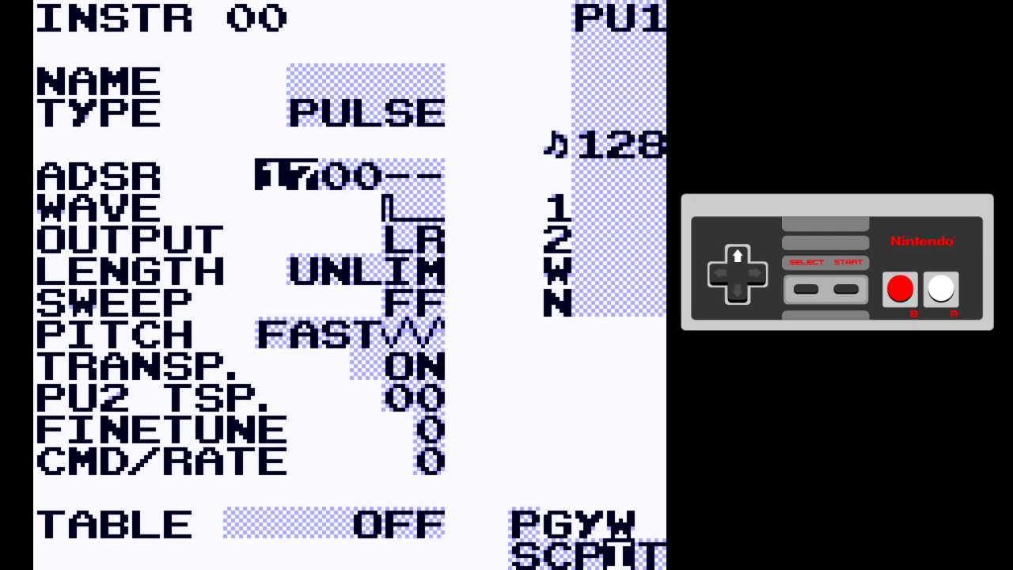
Set instrument 00's second ADSR stage to 60
key(Right)
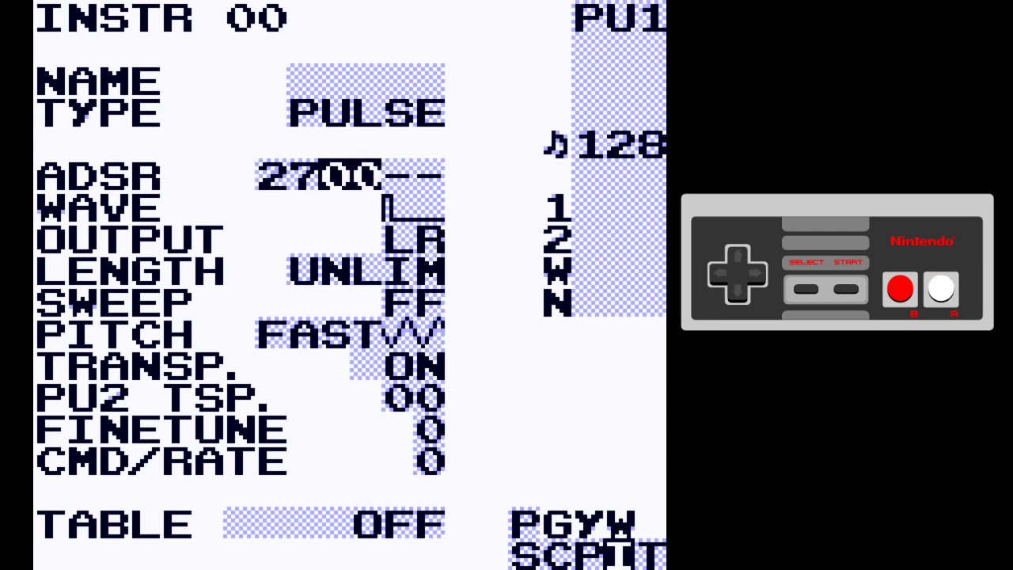
key(Up)
key(Up)
key(Up)
key(Up)
key(Up)
key(Up)
key(Left)
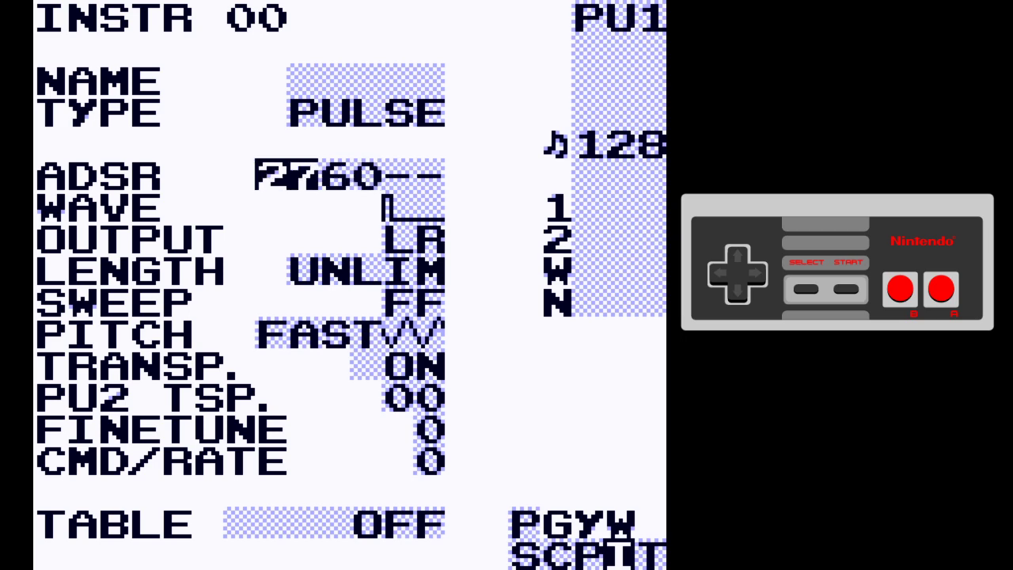
key(Right)
key(Left)
key(Right)
key(Left)
key(Right)
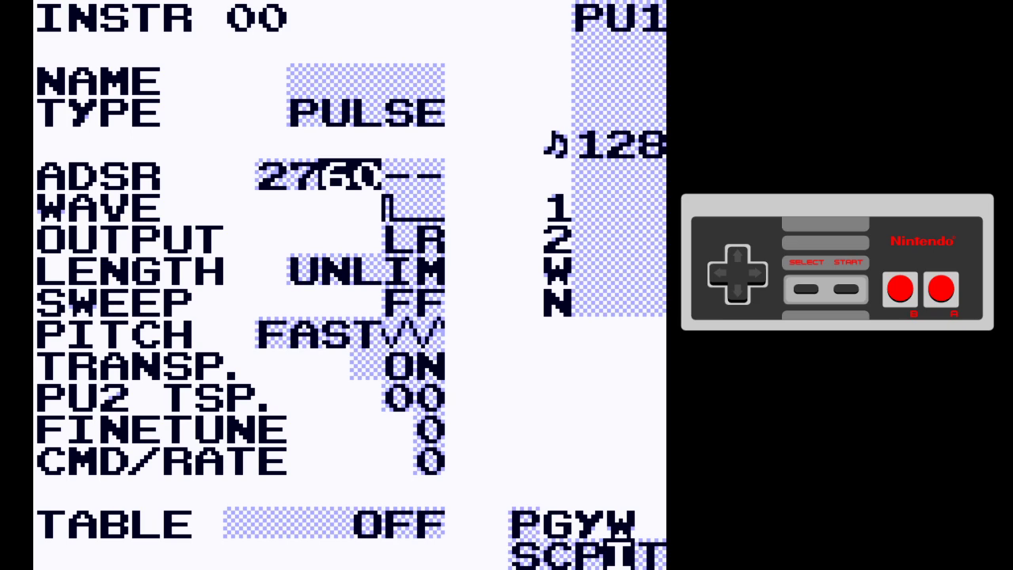
Open phrase 00 and examine the first steps of its command column
key(shift+Left)
key(Right)
key(Down)
key(Down)
key(Down)
key(Down)
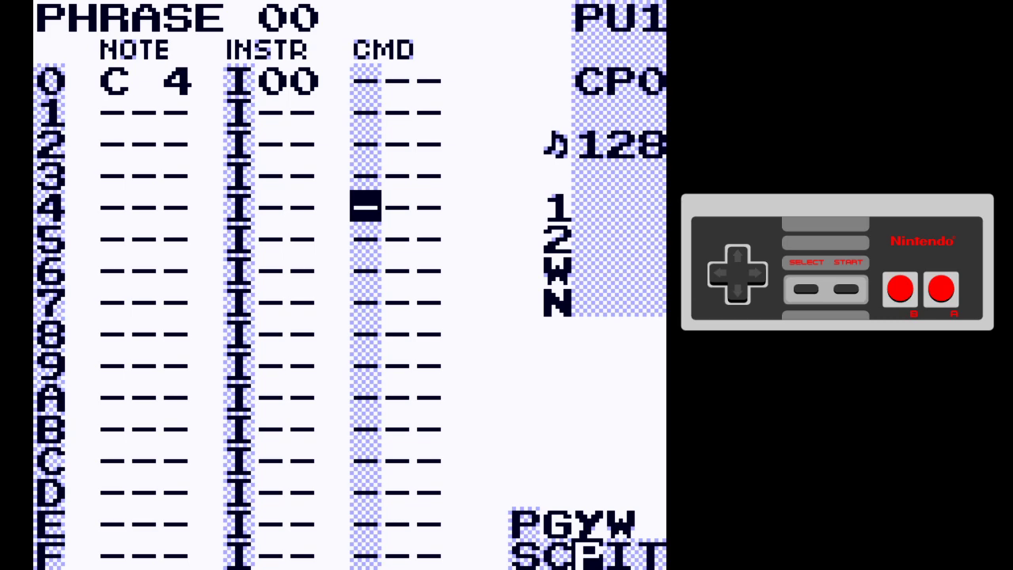
key(Up)
key(Up)
key(Up)
key(Up)
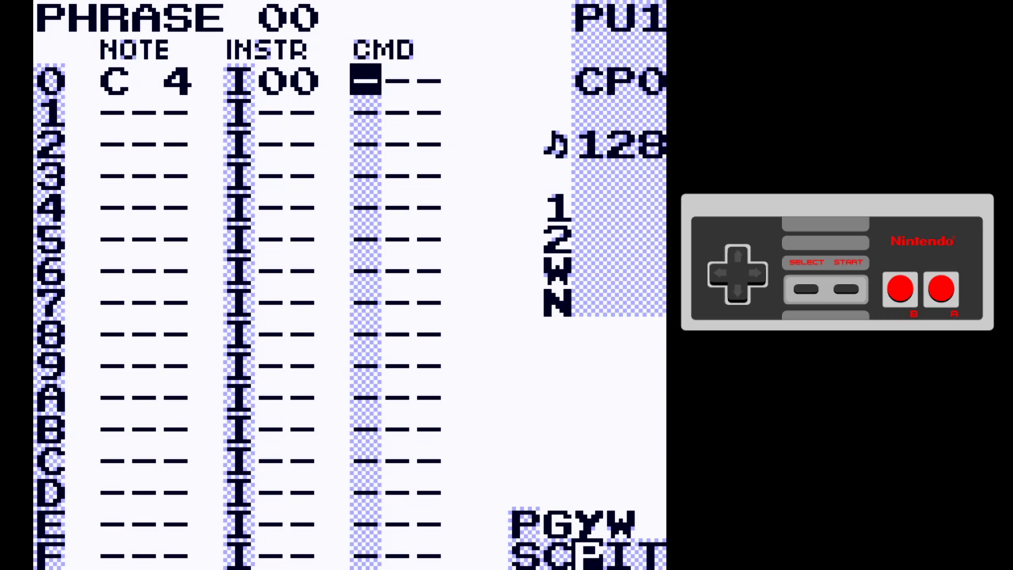
Preview the note C 4 at step 0 of phrase 00
key(Left)
key(Left)
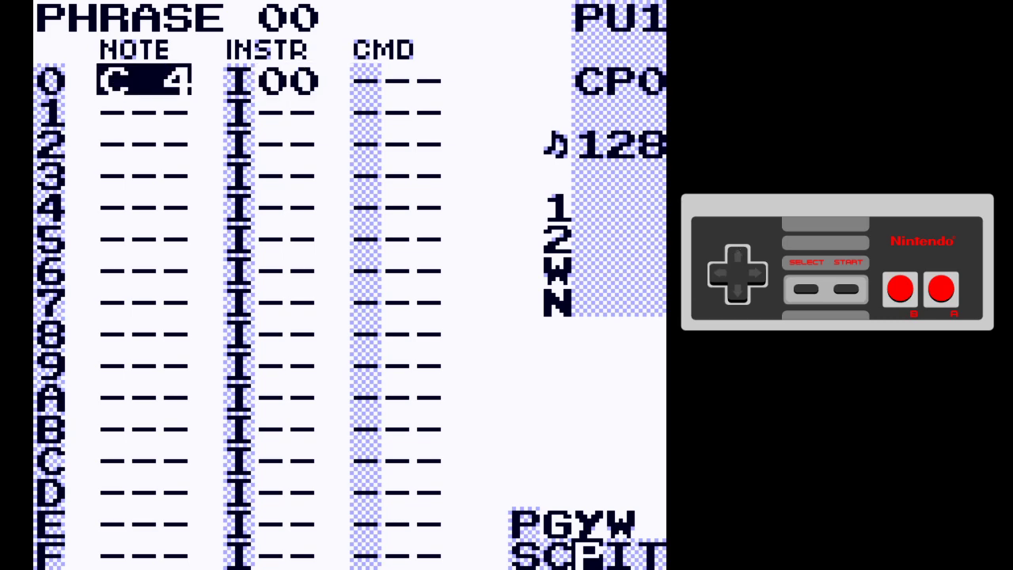
key(x)
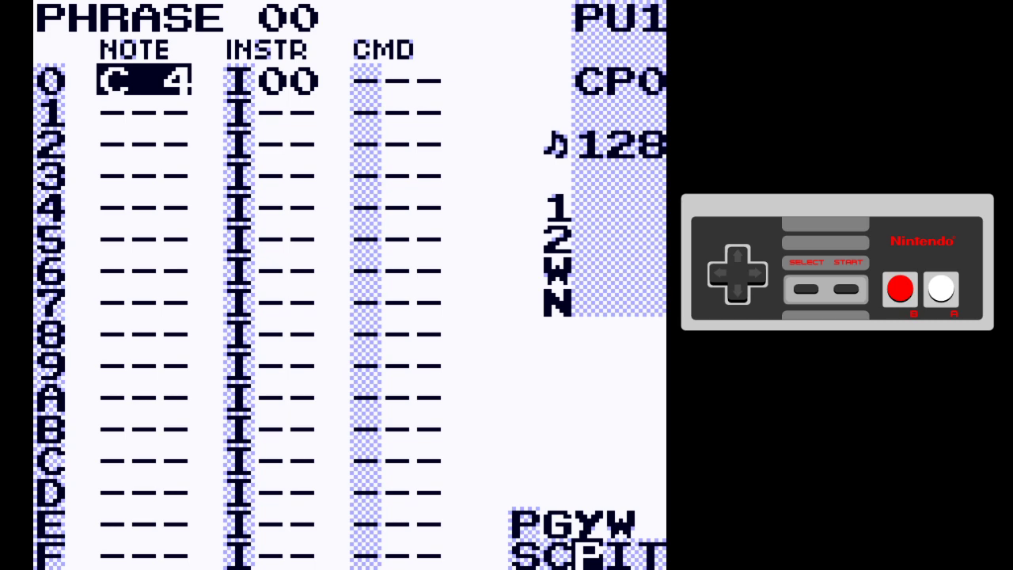
Open instrument 00 and set its second ADSR stage to 65
key(shift+Right)
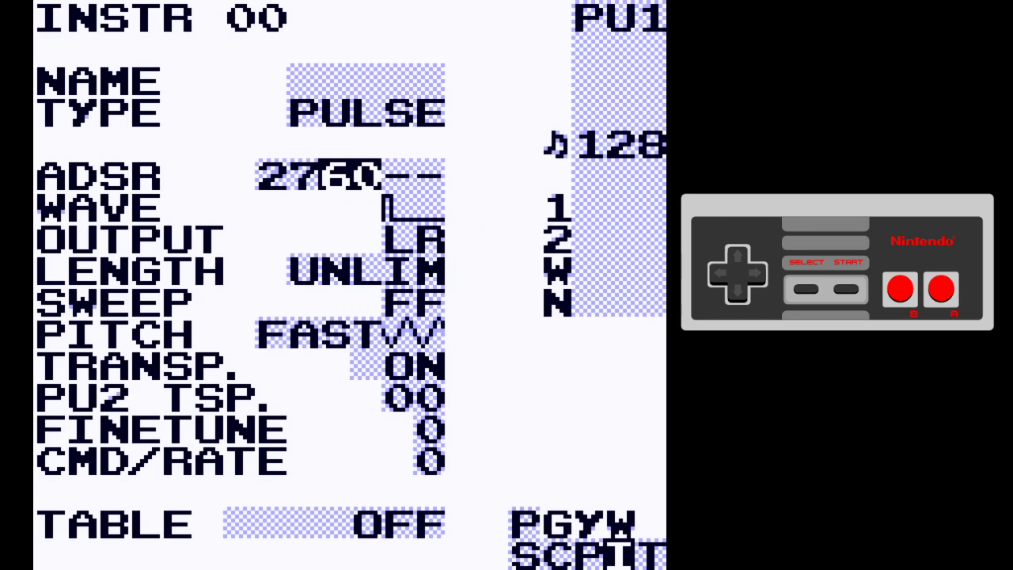
key(x+Right)
key(x+Right)
key(x+Right)
key(x+Right)
key(x+Right)
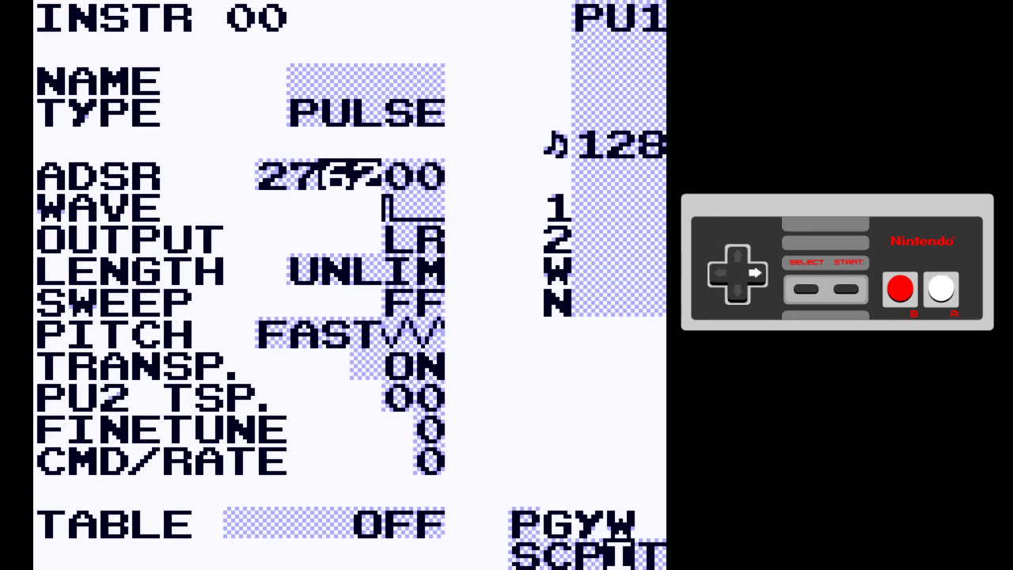
Set instrument 00's third ADSR stage to 06
key(Right)
key(x)
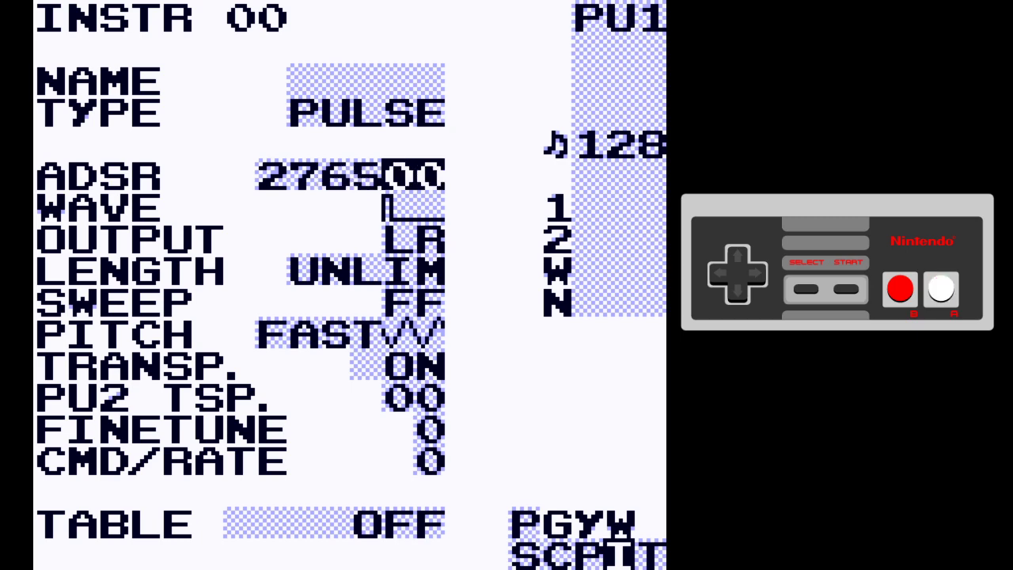
key(x+Right)
key(x+Right)
key(x+Right)
key(x+Right)
key(x+Right)
key(x+Right)
Return to phrase 00 and preview its C 4 note with the edited envelope
key(shift)
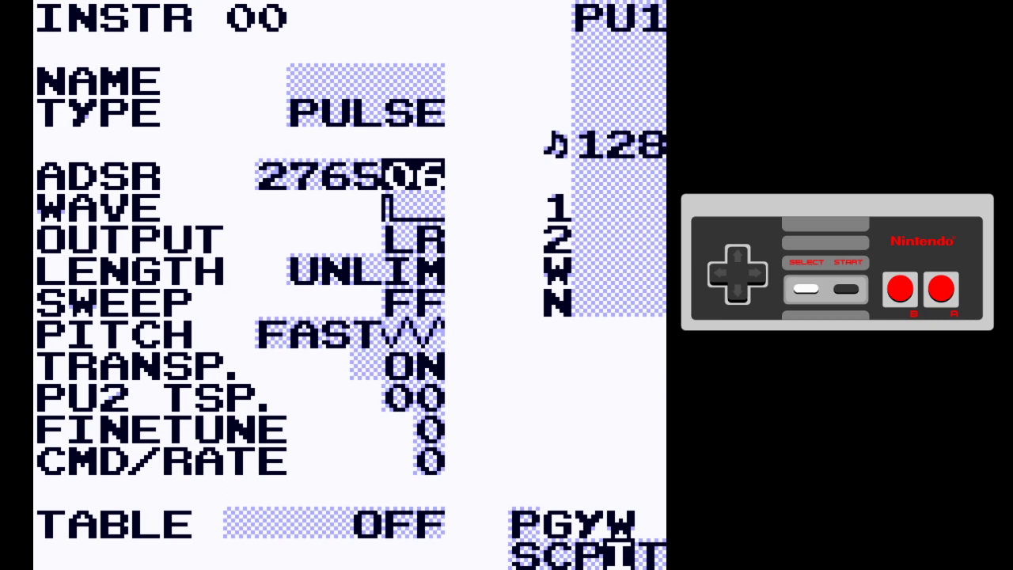
key(Left)
key(Left)
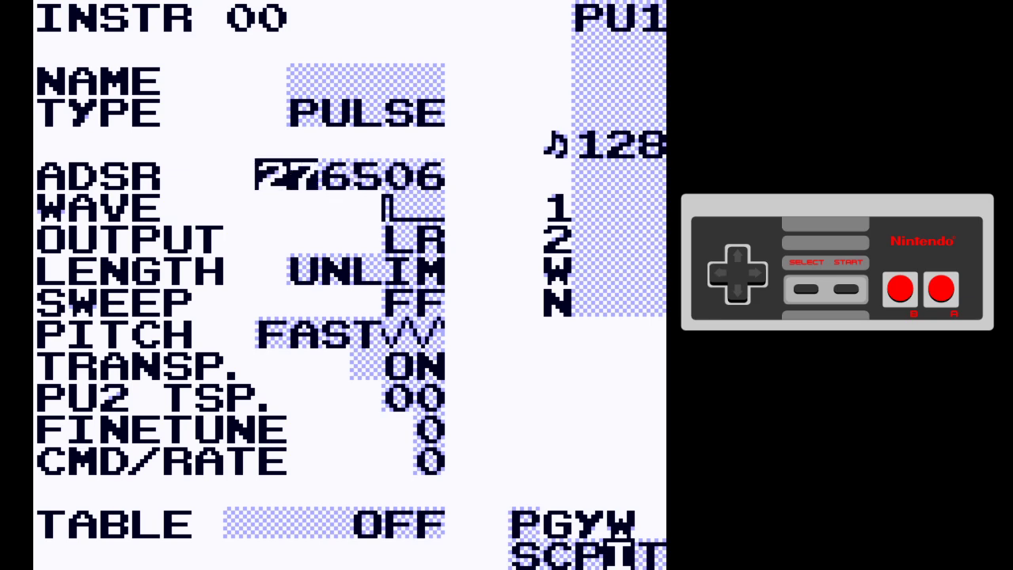
key(shift+Left)
key(x)
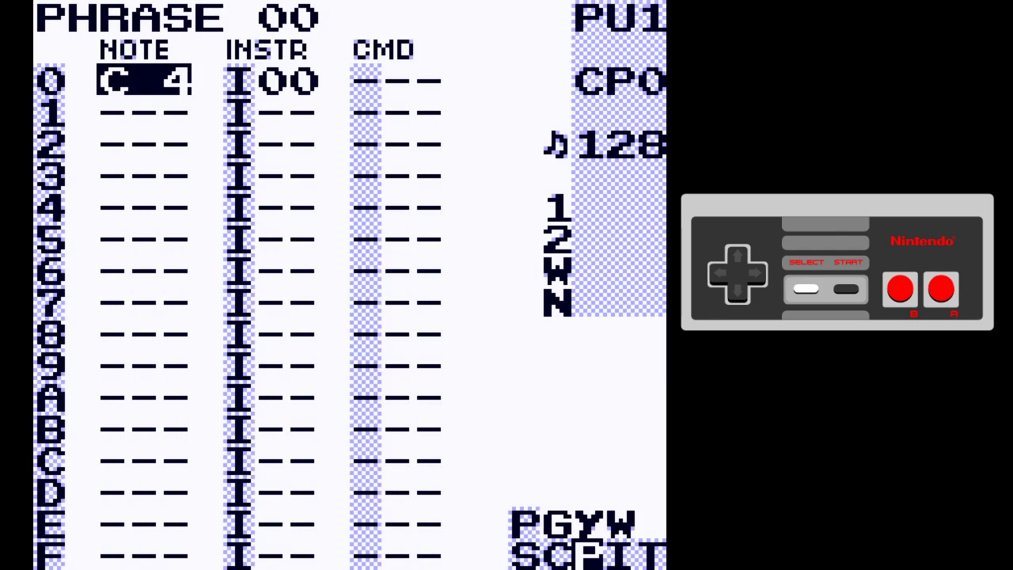
Review instrument 00's ADSR settings and return to the command column at step 0 of phrase 00
key(shift+Right)
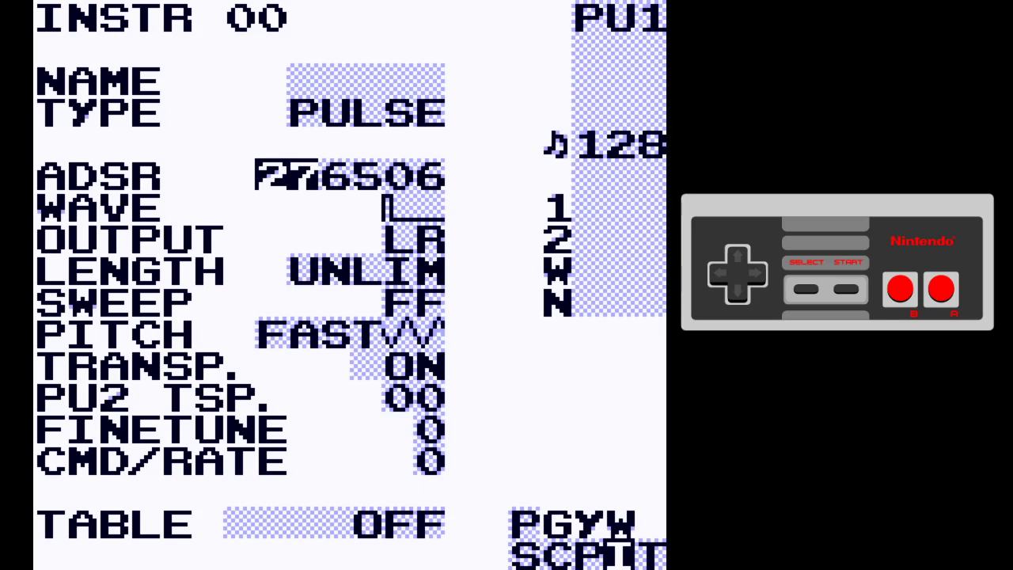
key(shift+Left)
key(Right)
key(Right)
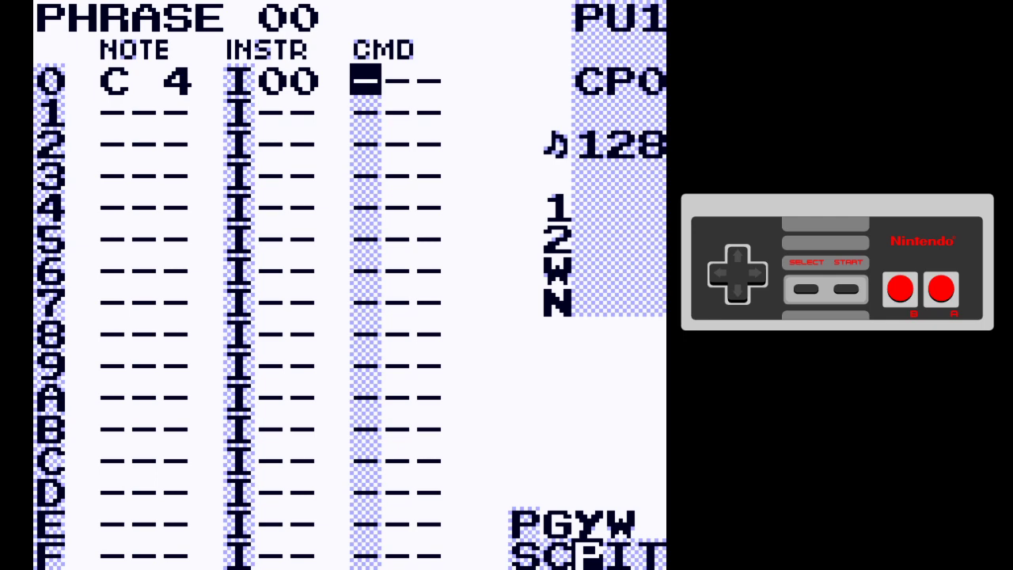
Look over the command value column of phrase 00
key(Down)
key(Right)
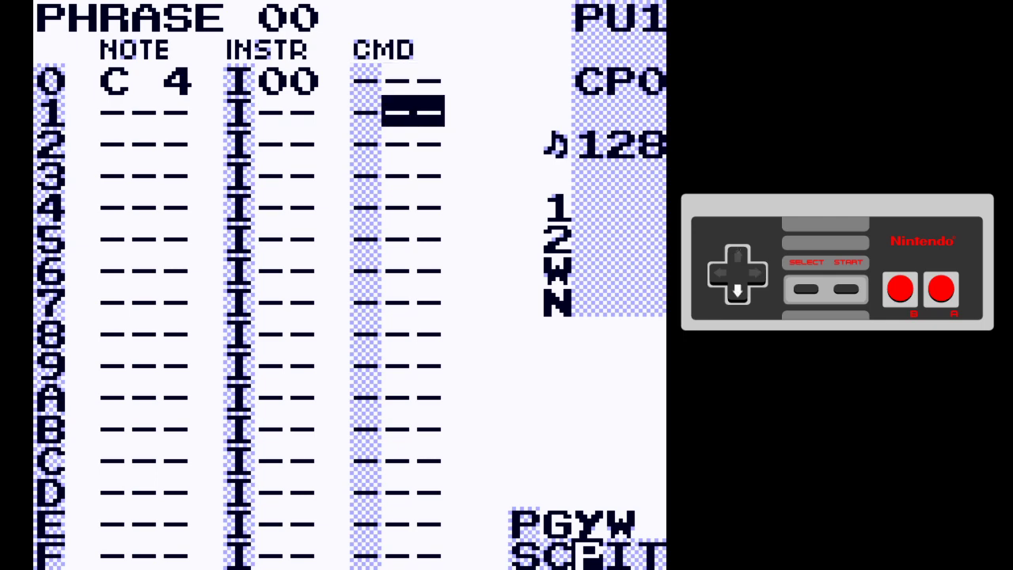
key(Down)
key(Down)
key(Down)
key(Down)
key(Down)
key(Down)
key(Down)
key(Down)
key(Down)
key(Up)
key(Up)
key(Up)
key(Up)
key(Up)
key(Up)
key(Up)
key(Up)
key(Up)
key(Up)
key(Left)
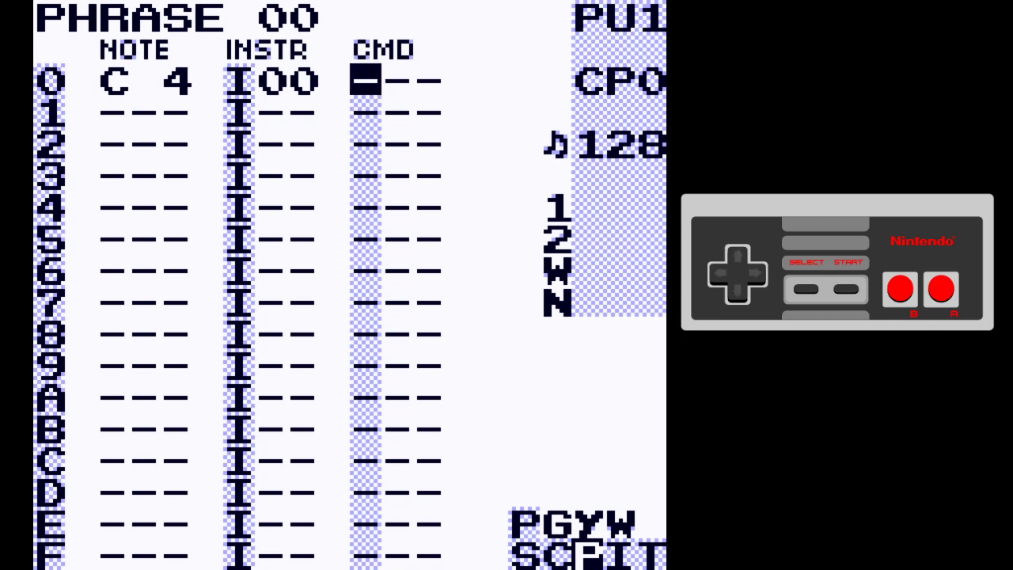
Enter the envelope command E00 at steps 1 and 3 of phrase 00
key(Down)
key(x)
key(Right)
key(Right)
key(Right)
key(Down)
key(Down)
key(x)
key(Down)
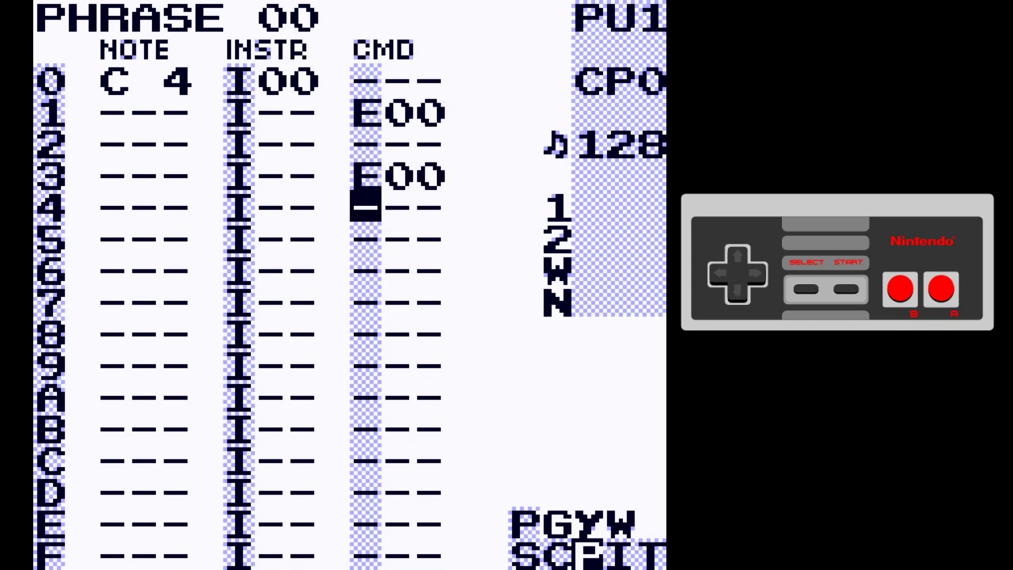
Enter the envelope command E00 at steps 5 and 7 of phrase 00
key(Down)
key(x)
key(Down)
key(Down)
key(x)
Select the command values from step 1 through step 7 of phrase 00 and raise the E values to 10
key(Right)
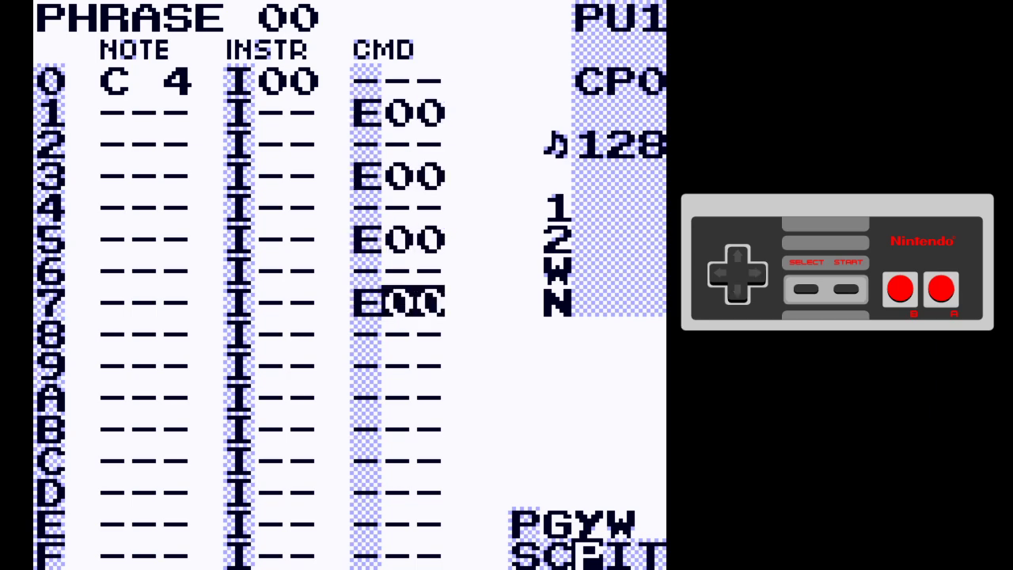
key(Up)
key(Up)
key(Up)
key(Up)
key(Up)
key(Up)
key(x+Up)
Reduce the selection to steps 3 through 7 and raise the E command values there to 20
key(Down)
key(Down)
key(Down)
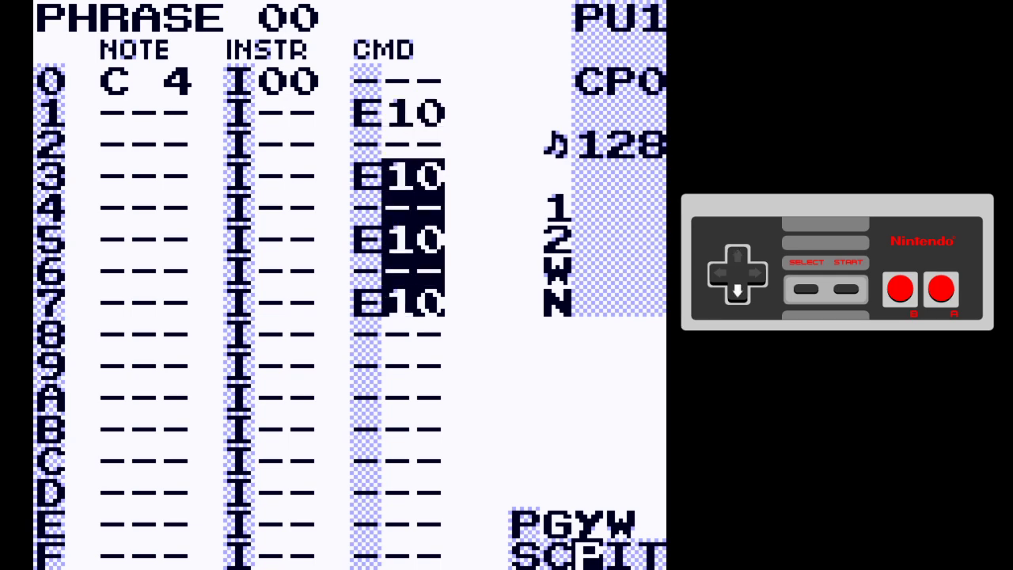
key(Up)
key(x+Up)
Set the E command values in phrase 00 to 30 at step 5 and 40 at step 7
key(Down)
key(Down)
key(x+Up)
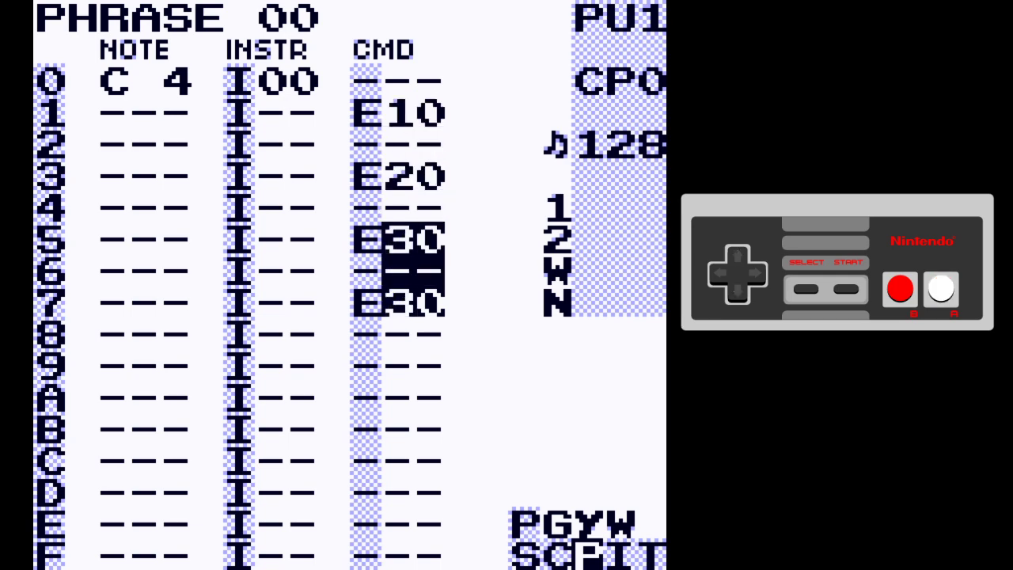
key(Down)
key(x+Up)
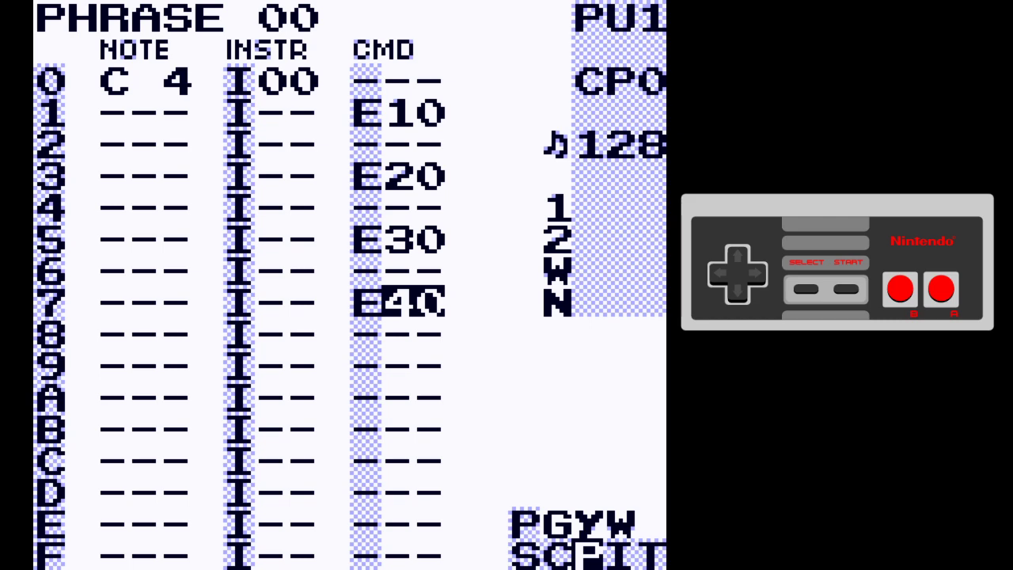
key(Up)
key(Up)
key(Up)
key(Up)
key(Up)
key(Down)
key(Down)
key(Down)
key(Down)
key(Down)
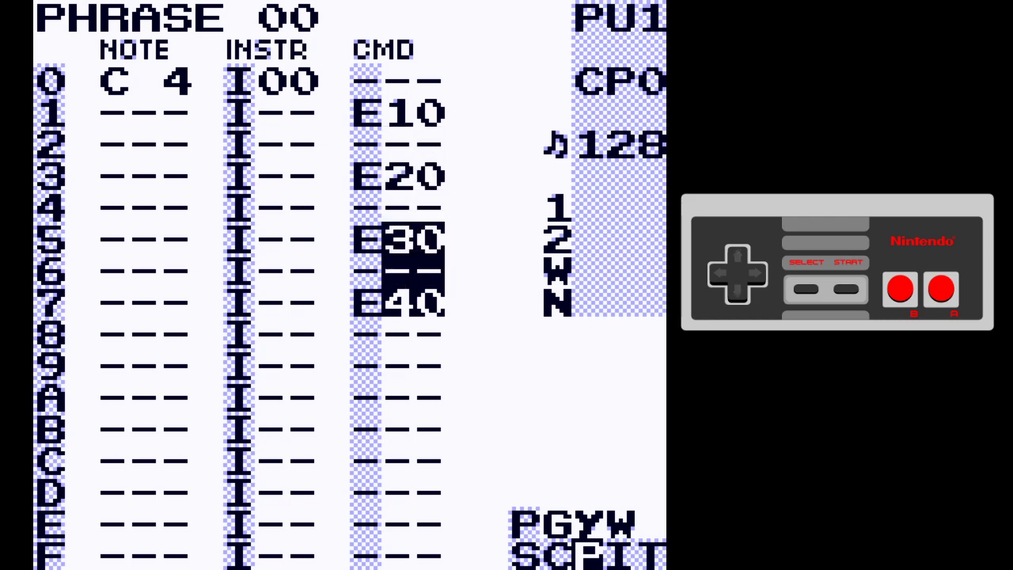
key(z)
Select the E commands from step 1 through step 7 of phrase 00 and cut them
key(shift+z)
key(Up)
key(Up)
key(Up)
key(Up)
key(Up)
key(Up)
key(Up)
key(Down)
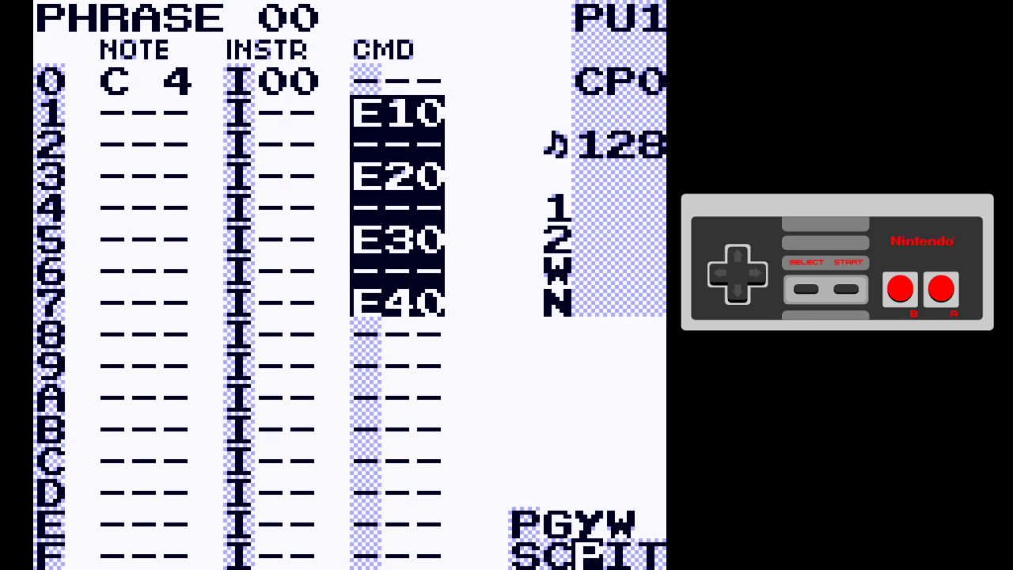
key(shift)
Open instrument 00's settings and review its parameters from WAVE down to CMD/RATE
key(Left)
key(Up)
key(shift+Right)
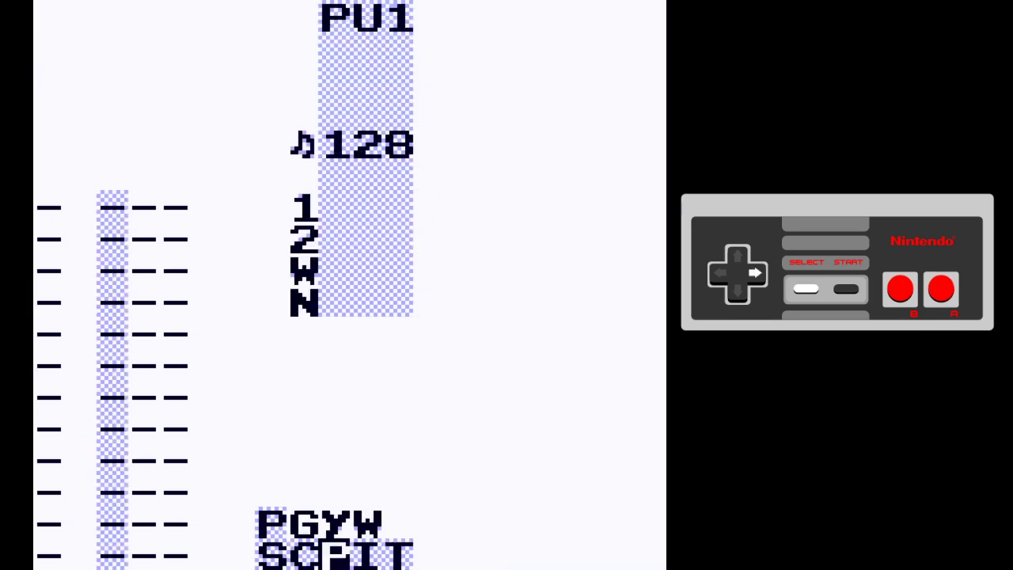
key(Down)
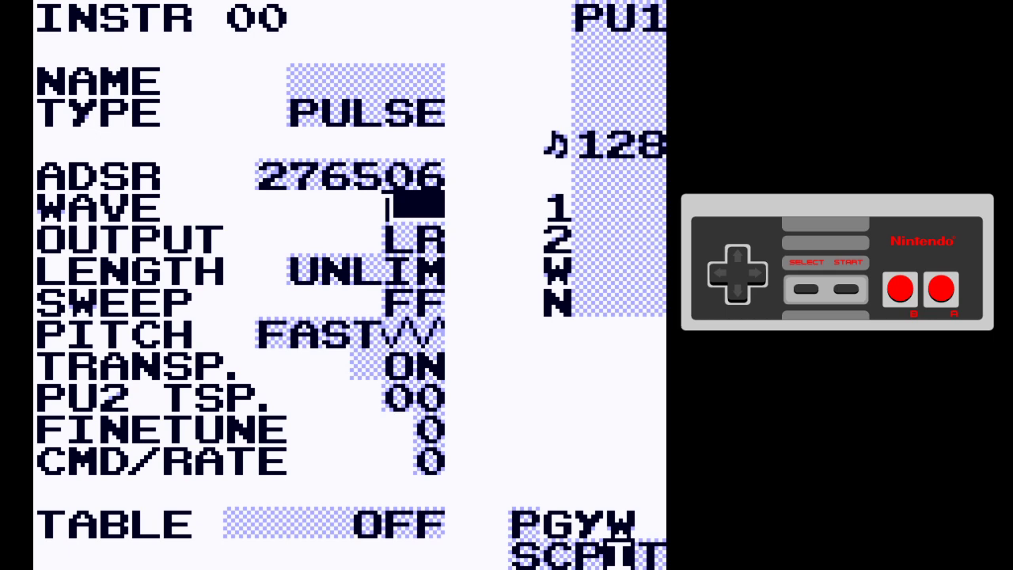
key(Down)
key(Down)
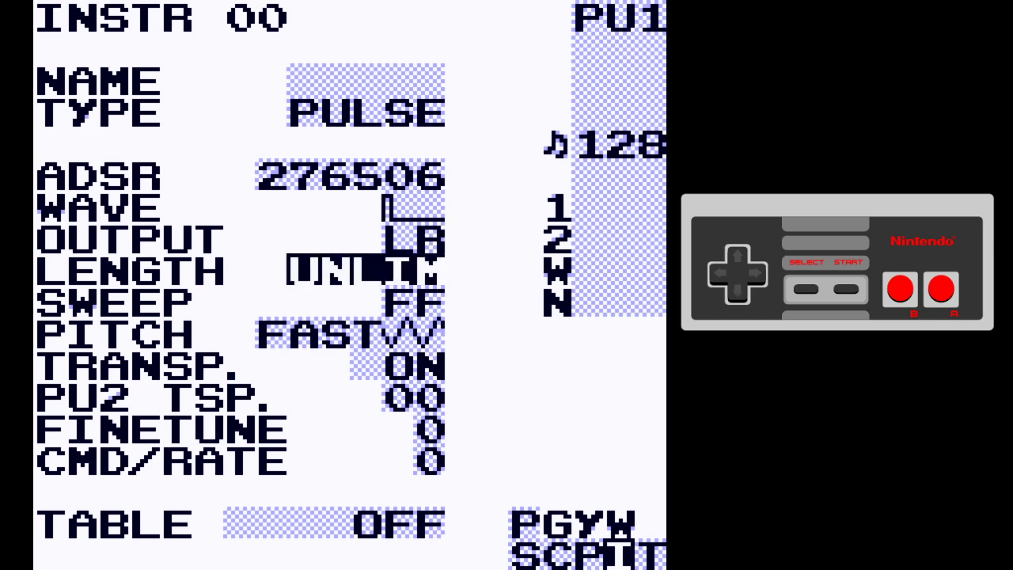
key(Down)
key(Down)
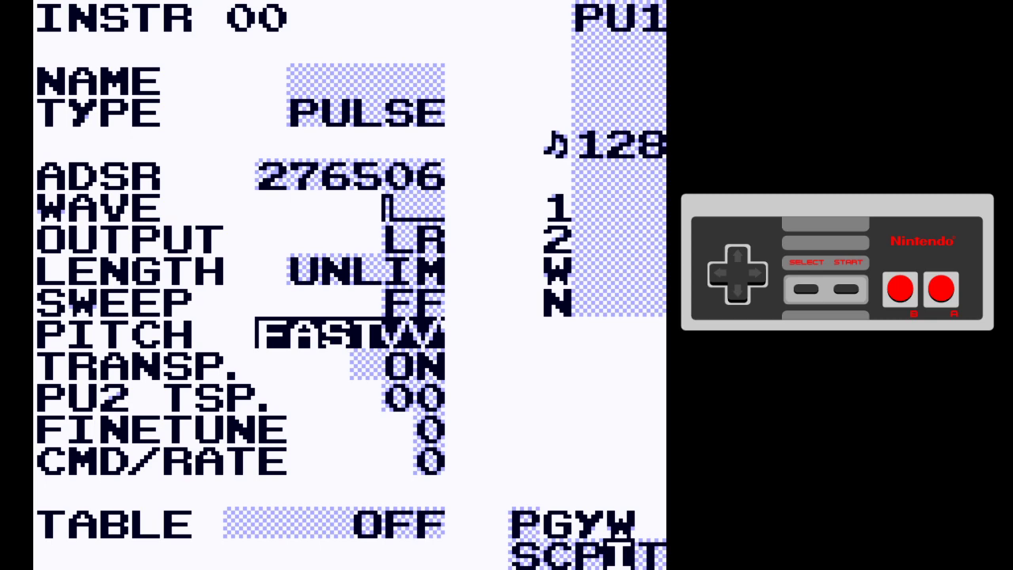
key(Down)
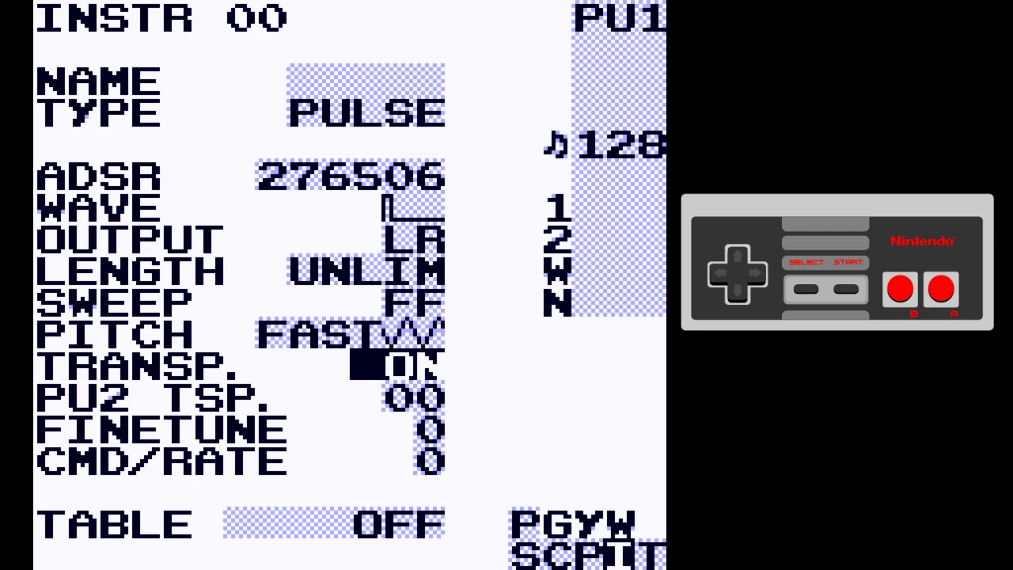
key(Down)
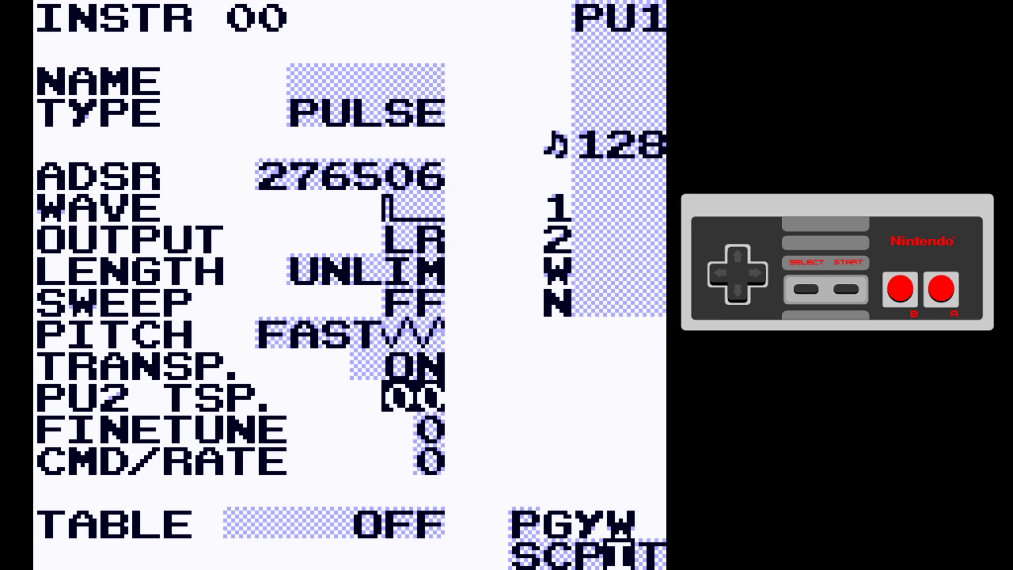
key(Down)
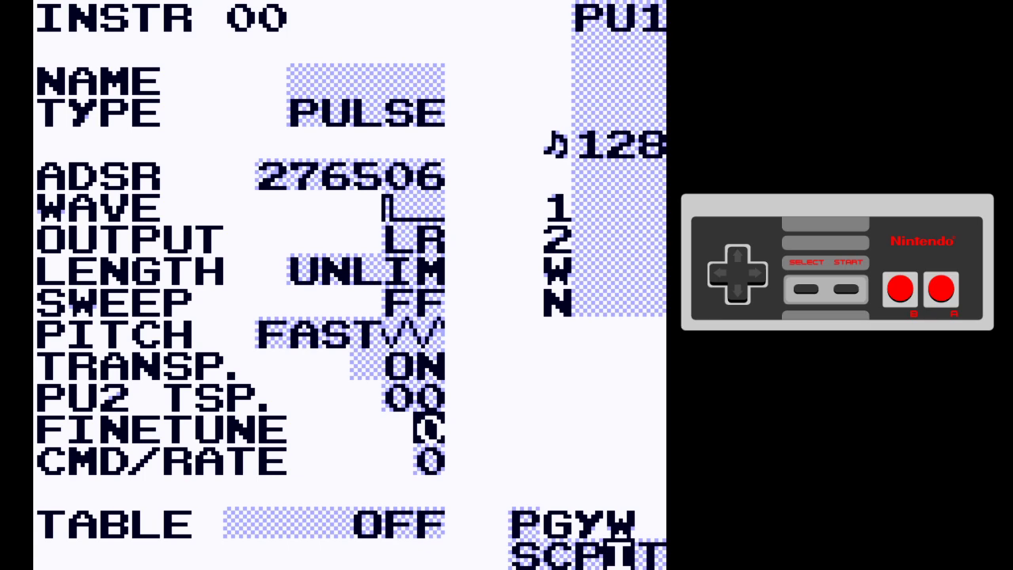
key(Down)
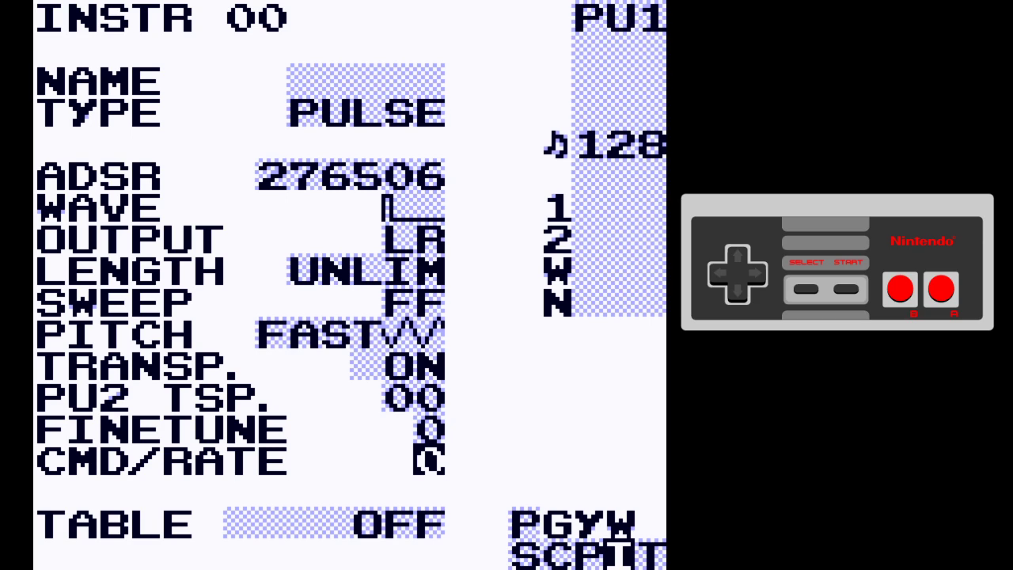
Return to phrase 00 and enter the chord command C47 at step 0
key(shift+Left)
key(Right)
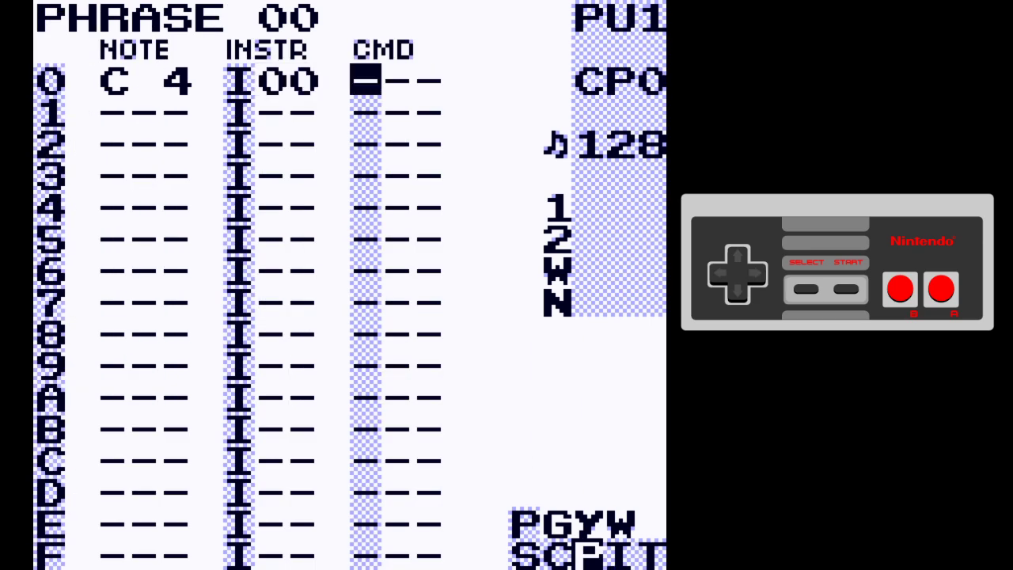
key(s)
key(s+Left)
key(s+Left)
key(Right)
key(s+Up)
key(x+Up)
key(x+Up)
key(x+Up)
key(x+Right)
key(x+Right)
key(x+Right)
key(x+Right)
key(x+Right)
key(x+Right)
key(x+Right)
key(x+Right)
key(x+Right)
key(x+Right)
key(x+Right)
key(x+Right)
key(x+Right)
key(x+Right)
key(x+Right)
key(x+Right)
Audition the C 4 note at step 0 of phrase 00 with the chord command applied
key(Left)
key(Left)
key(Left)
key(x)
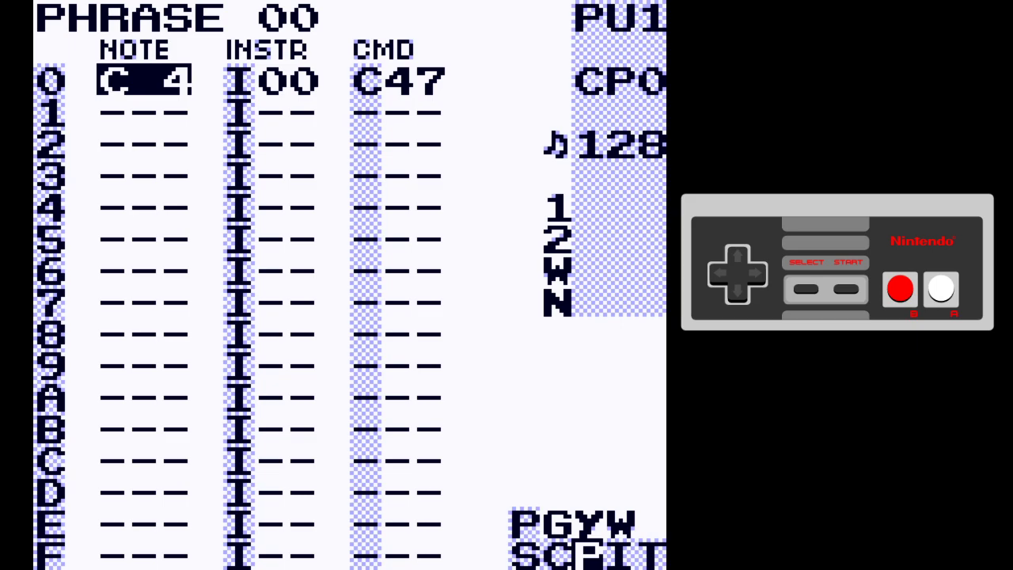
key(x)
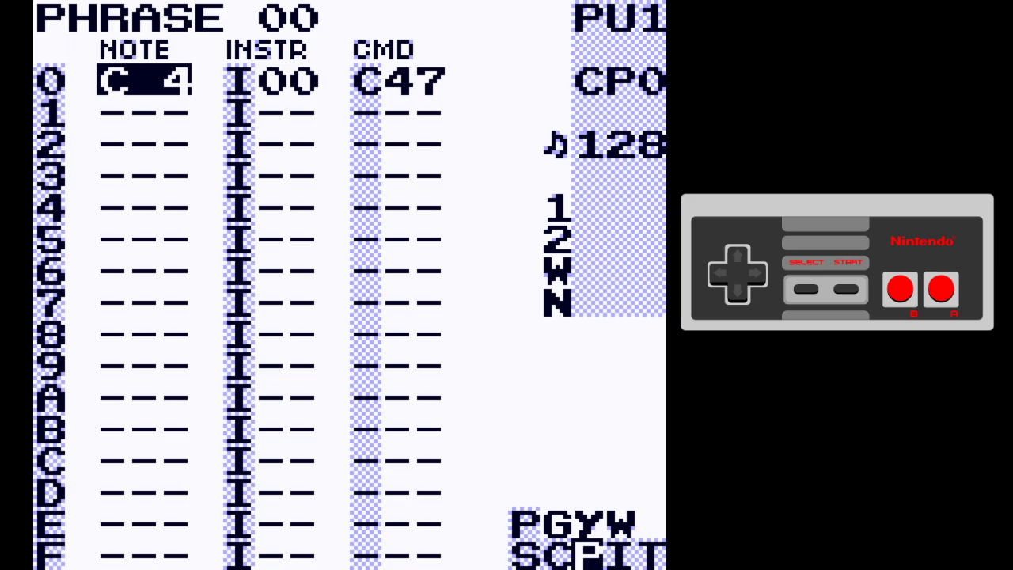
Open the project settings and raise the song tempo to 250
key(shift+Left)
key(shift+Left)
key(shift+Up)
key(Up)
key(Up)
key(Up)
key(Up)
key(Up)
key(Up)
key(Up)
key(Up)
key(Up)
key(Up)
key(x+Up)
key(x+Up)
key(x+Up)
key(x+Up)
key(x+Up)
key(x+Up)
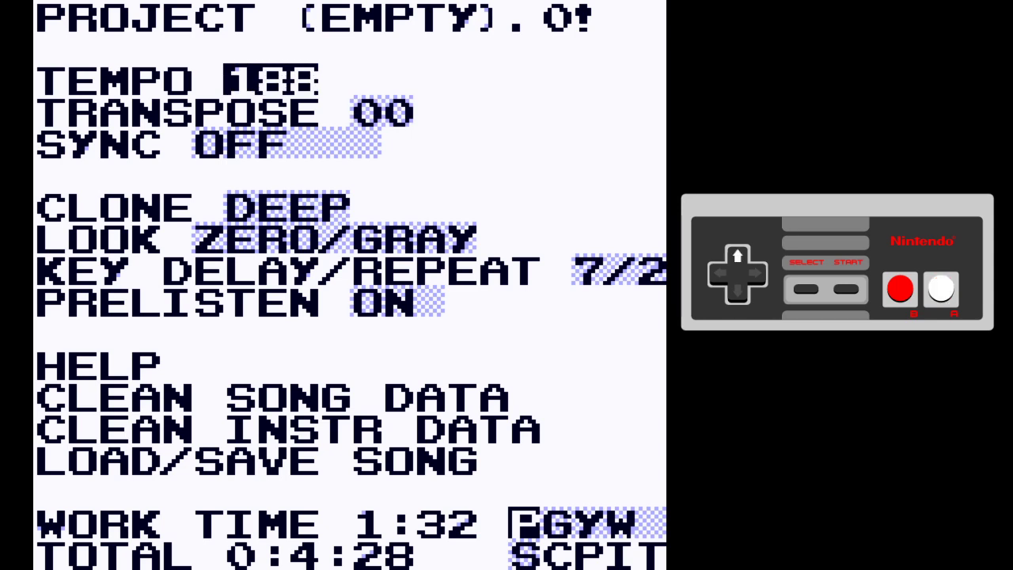
key(x+Up)
key(x+Up)
key(x+Up)
key(x+Up)
key(x+Up)
key(x+Up)
key(x+Up)
key(x+Up)
key(x+Up)
key(x+Up)
key(x+Up)
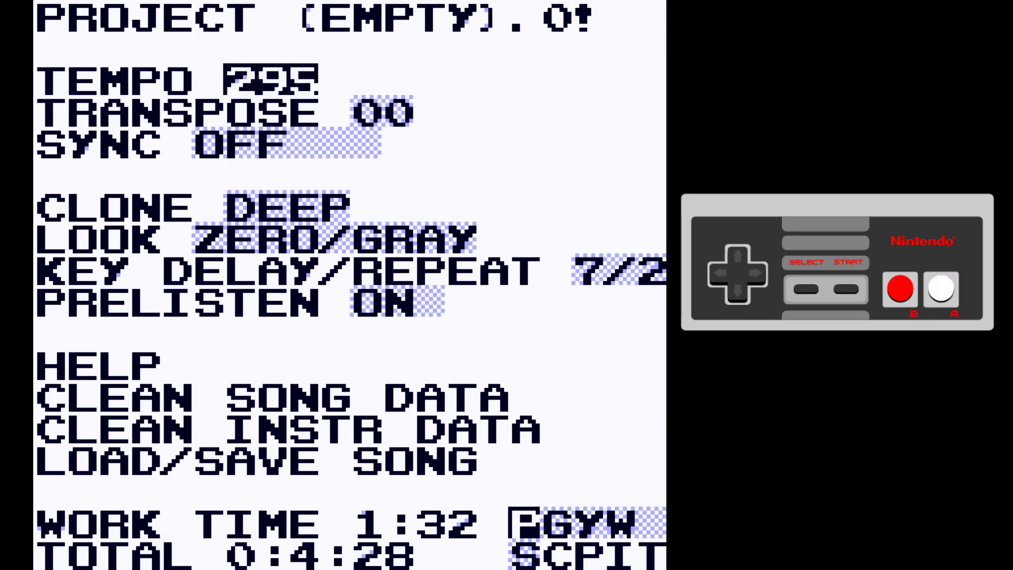
key(x+Down)
key(x+Left)
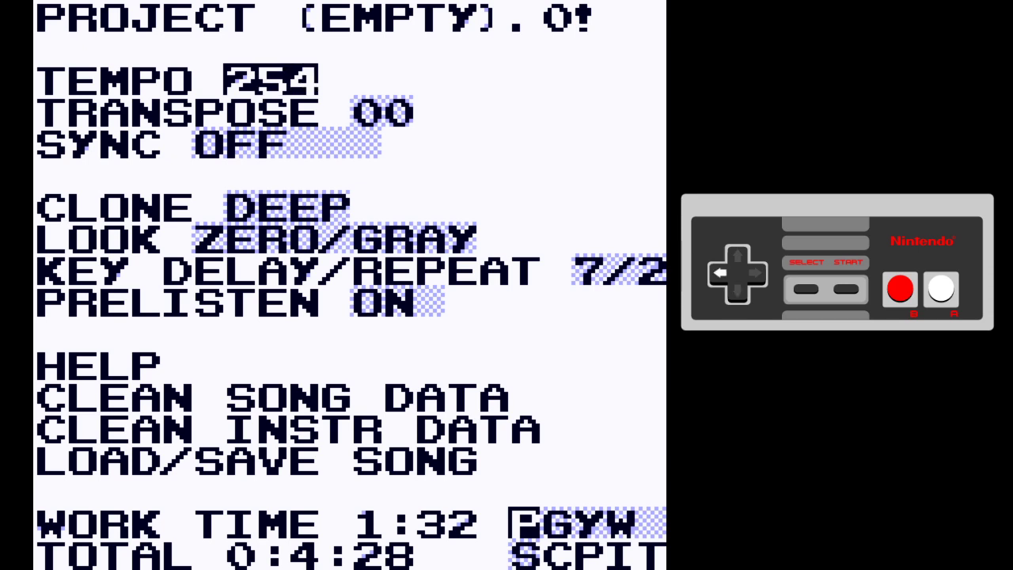
Go back to phrase 00 and audition the C 4 note with its C47 chord at the new tempo
key(BackSpace)
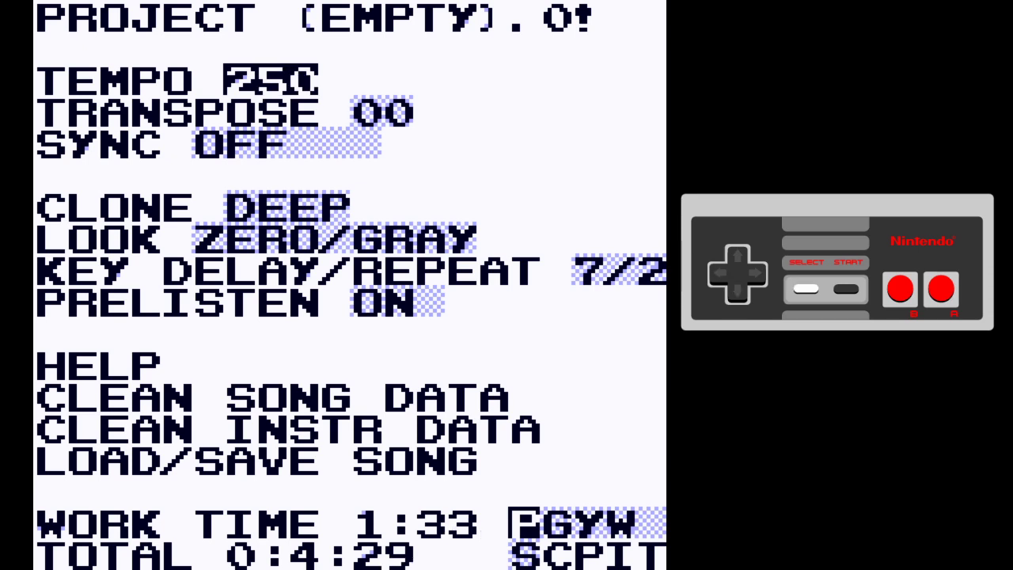
key(BackSpace+Down)
key(BackSpace+Right)
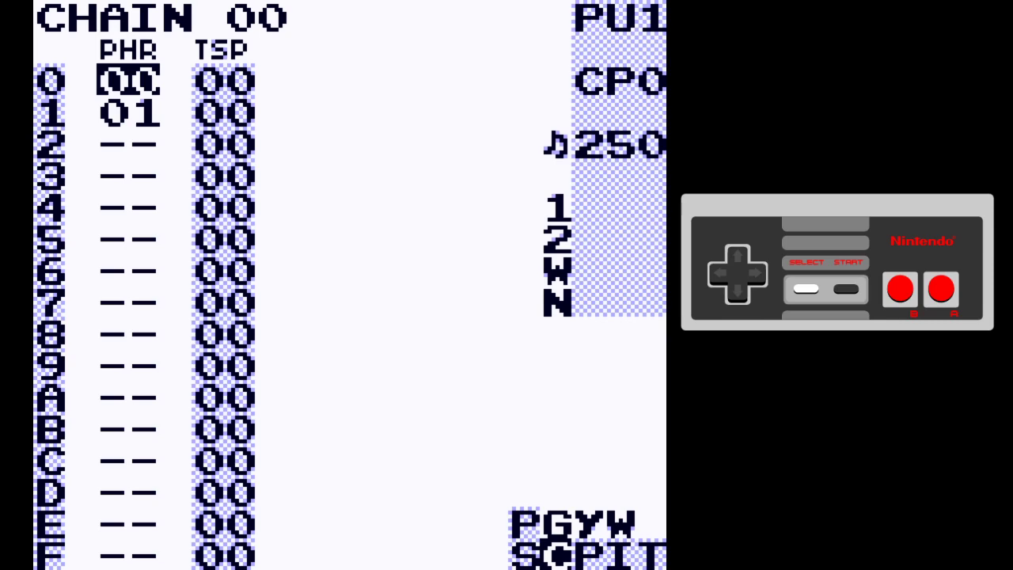
key(BackSpace+Right)
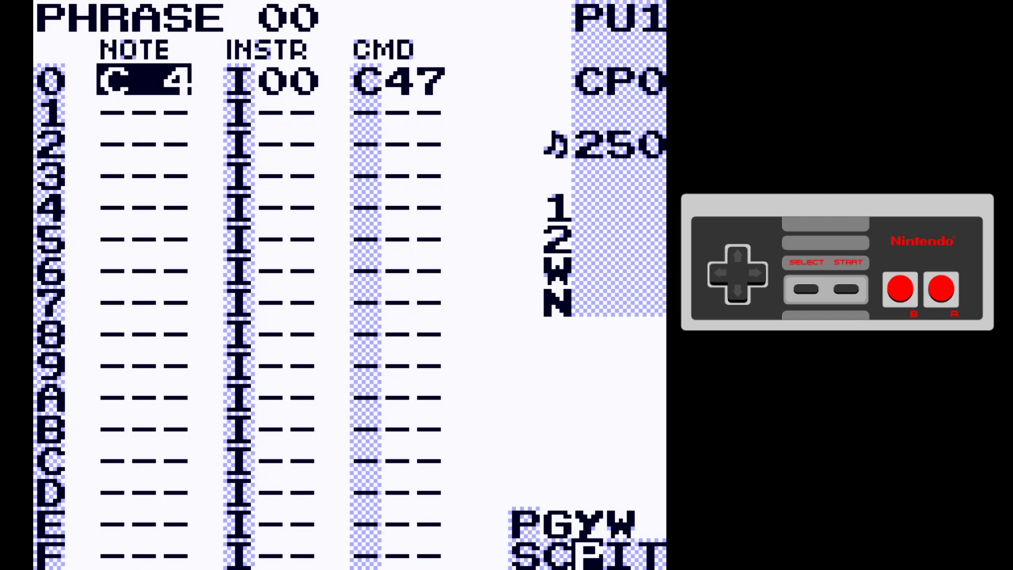
key(Right)
key(Right)
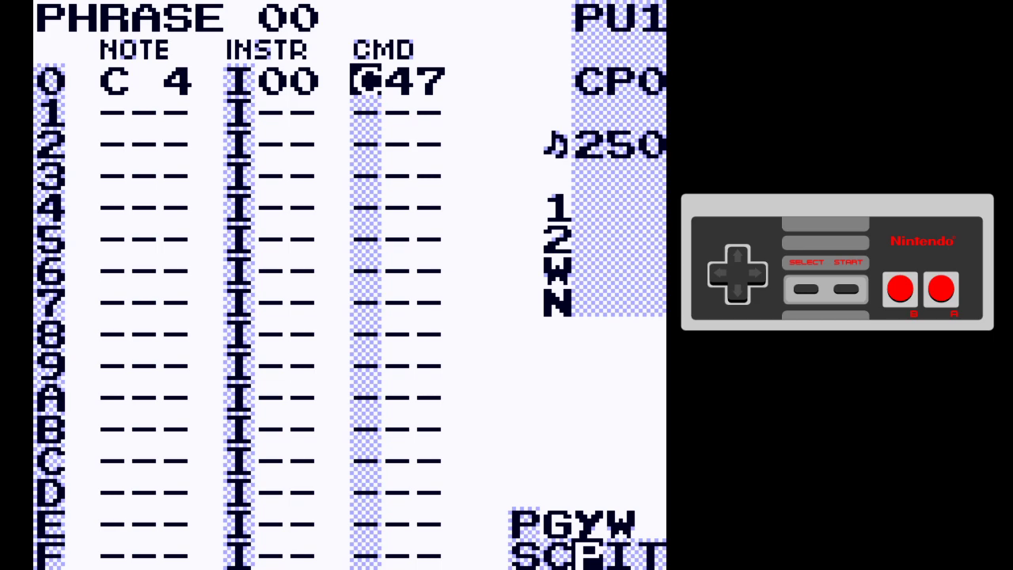
key(Left)
key(Left)
key(x)
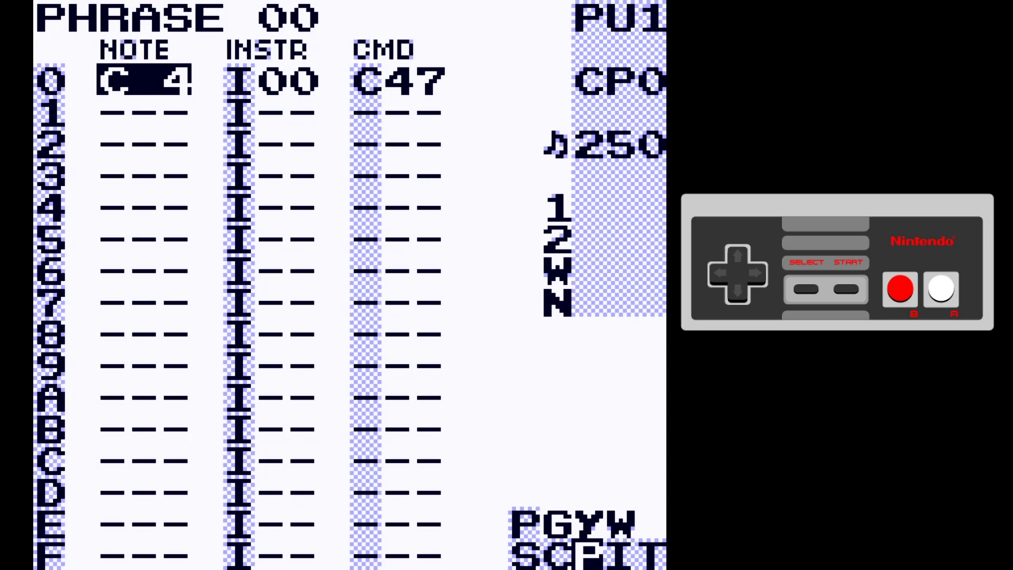
key(x)
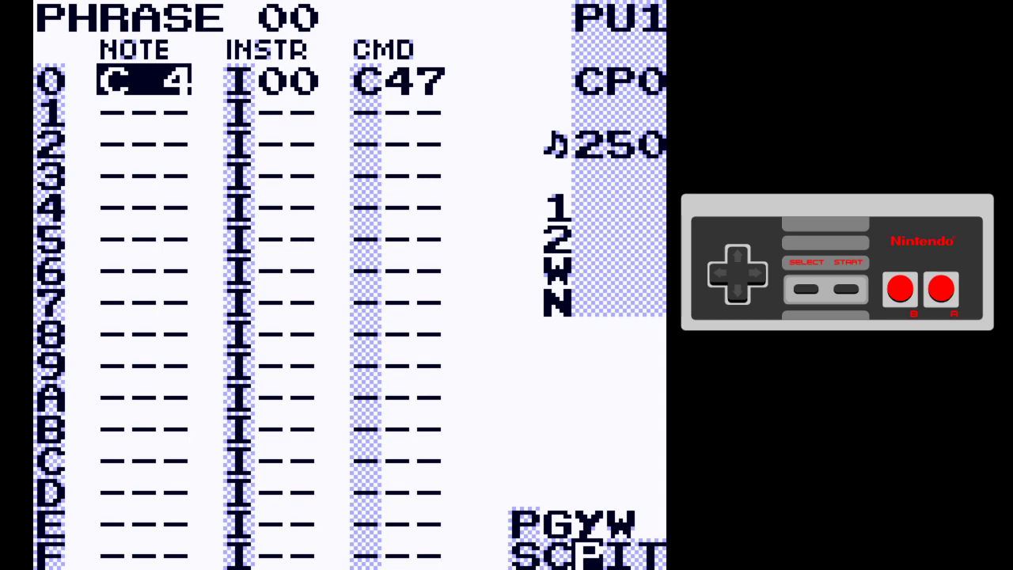
Set instrument 00's CMD/RATE to 3 and audition the C 4 note in phrase 00
key(BackSpace)
key(BackSpace)
key(shift+Right)
key(x)
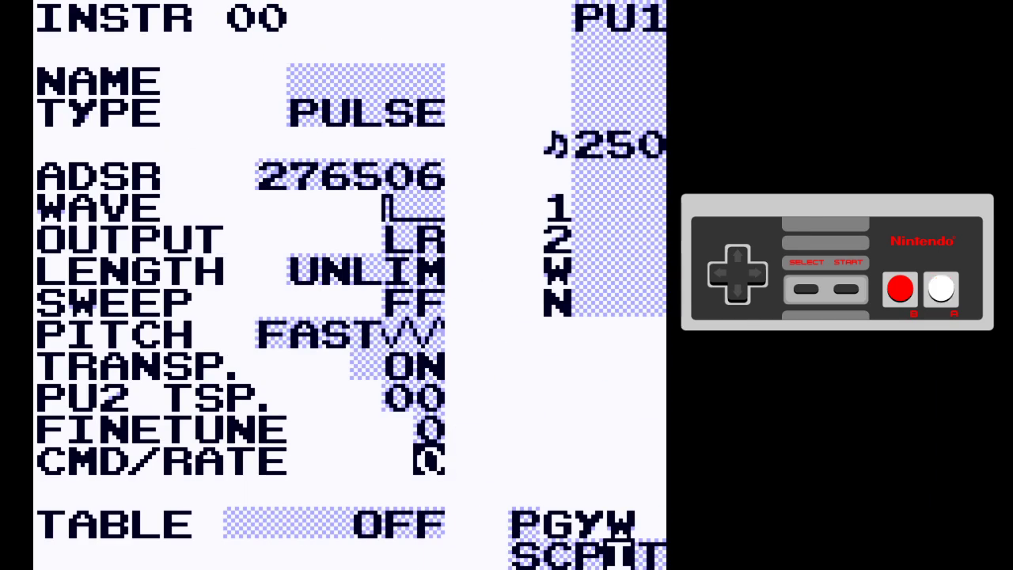
key(Right)
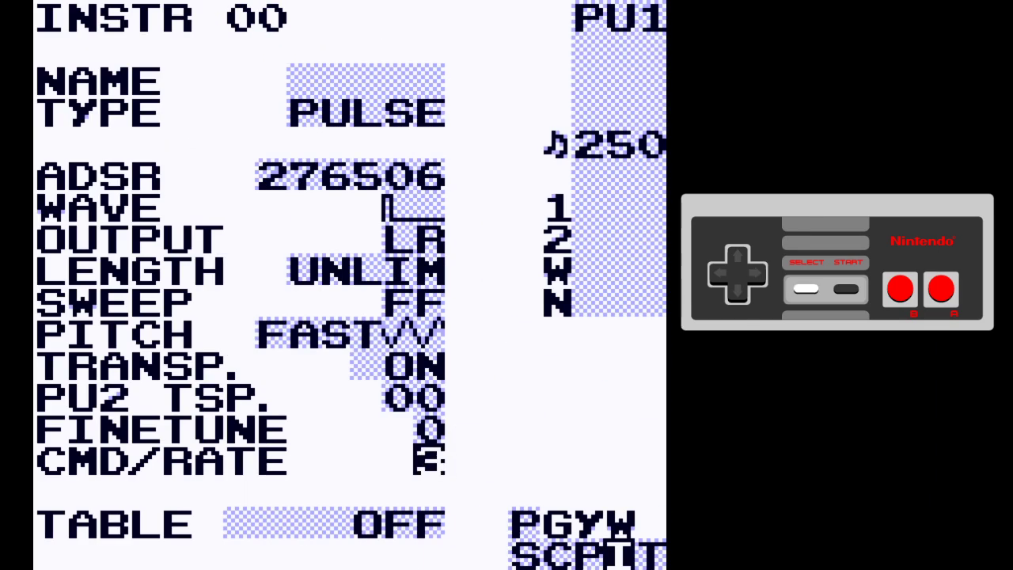
key(shift+Left)
key(x)
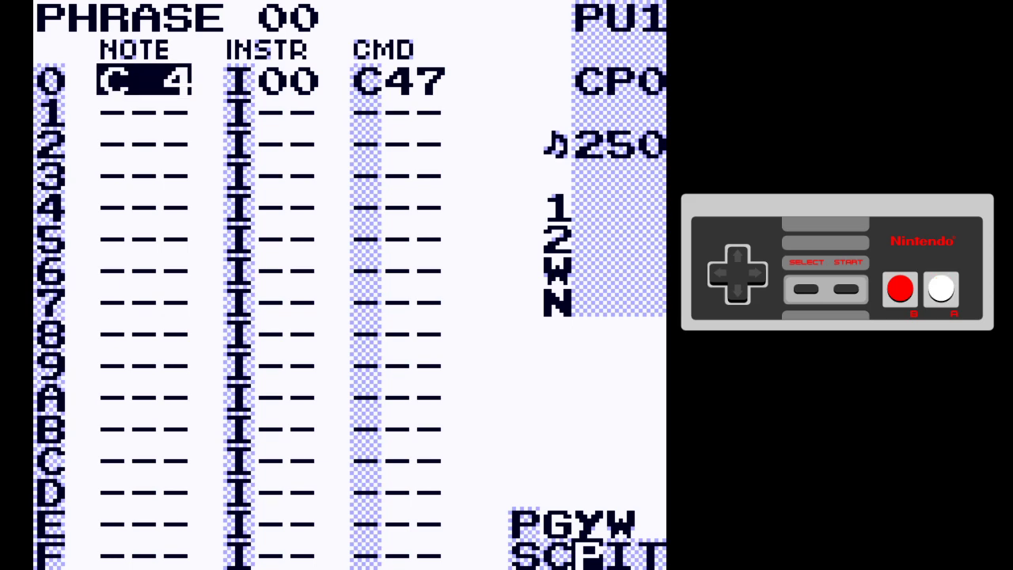
Lower instrument 00's CMD/RATE to 2 and audition the note at step 0 of phrase 00
key(shift+Right)
key(x)
key(Left)
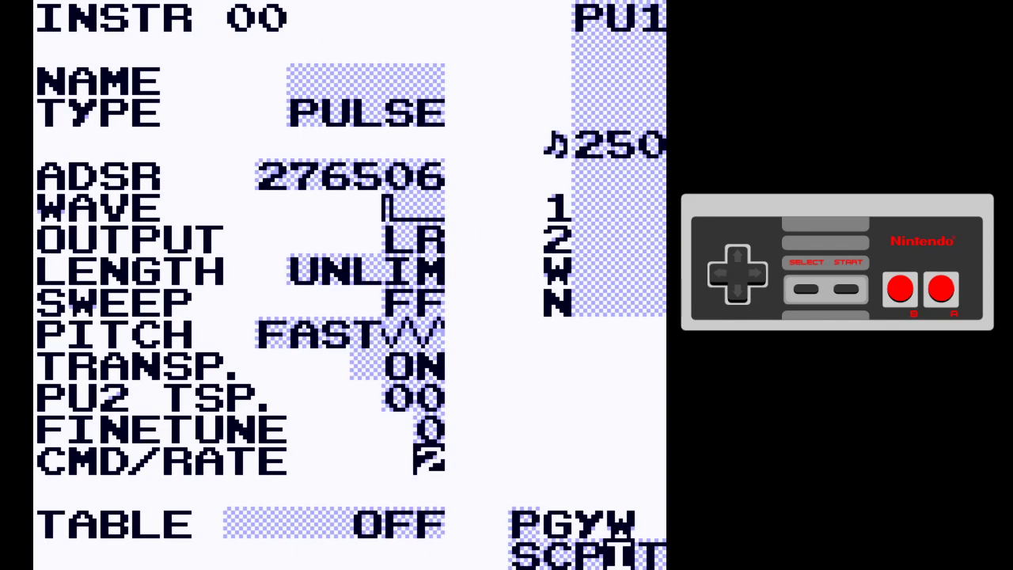
key(shift+Left)
key(x)
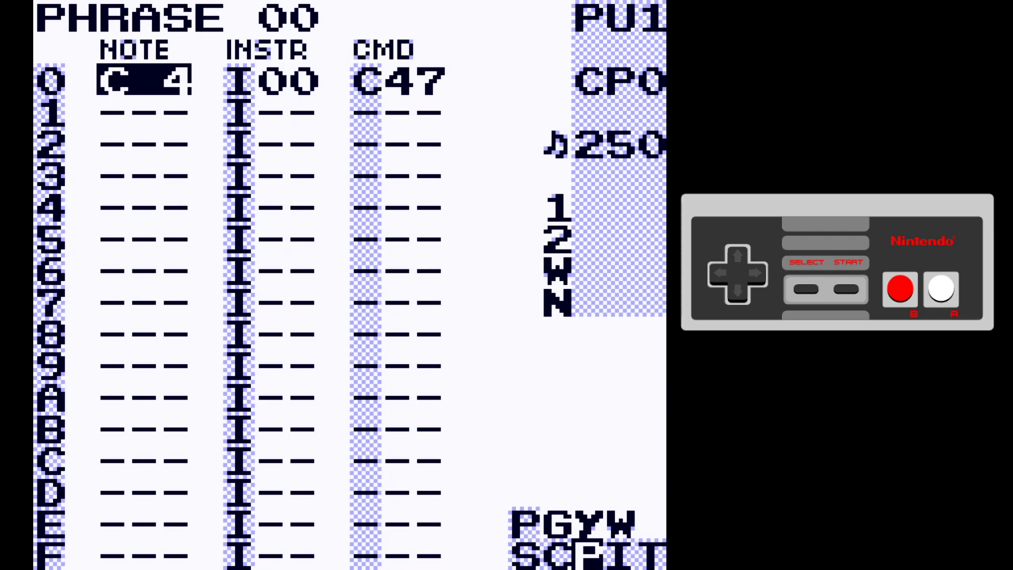
Open the project settings and reduce the song tempo to 150
key(shift+Left)
key(shift+Left)
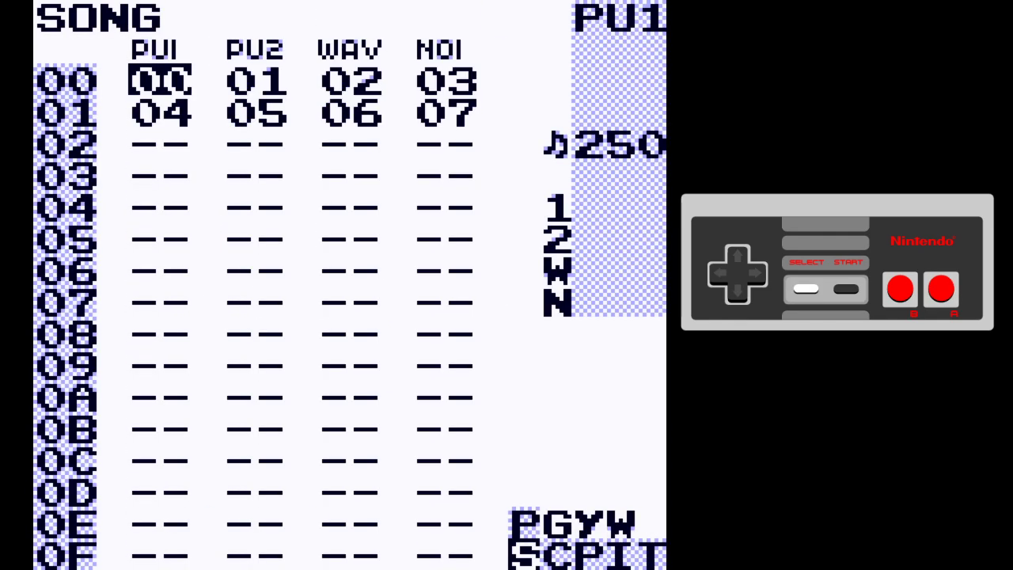
key(shift+Up)
key(x)
key(Down)
key(Down)
key(Down)
key(Down)
key(Down)
key(Down)
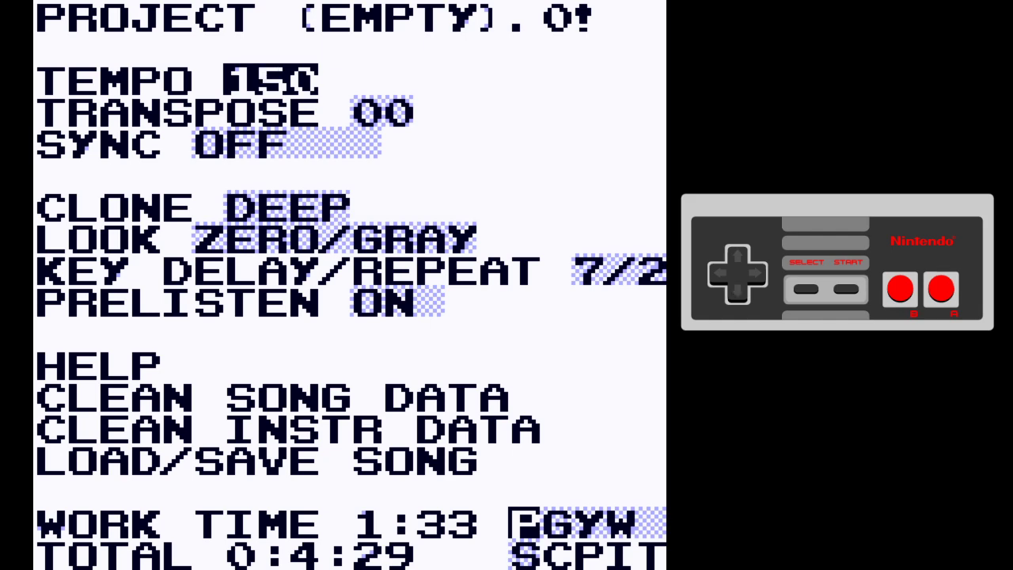
Return to phrase 00 and clear the C47 command at step 0
key(shift+Down)
key(shift+Right)
key(shift+Right)
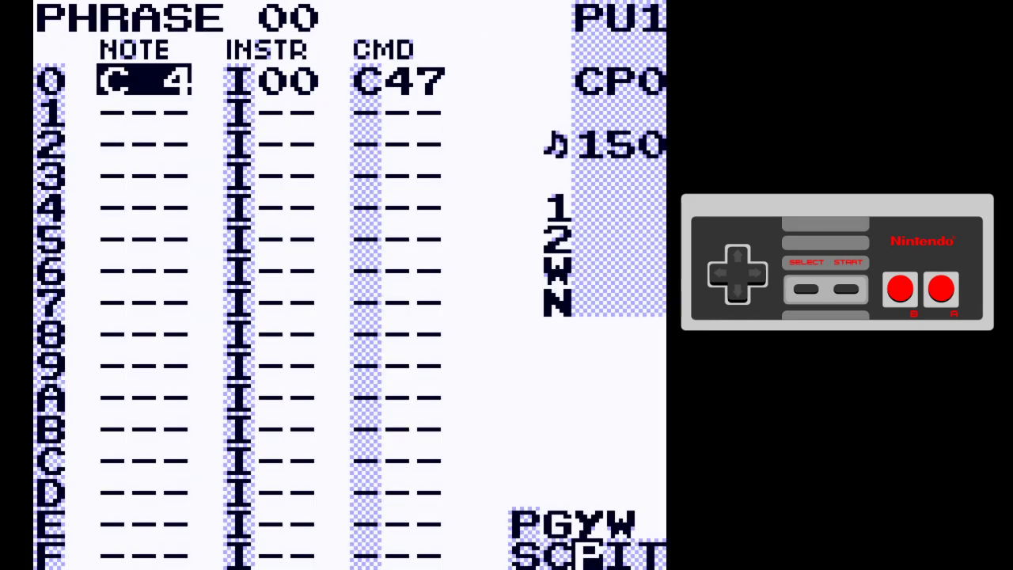
key(Right)
key(Right)
key(z+x)
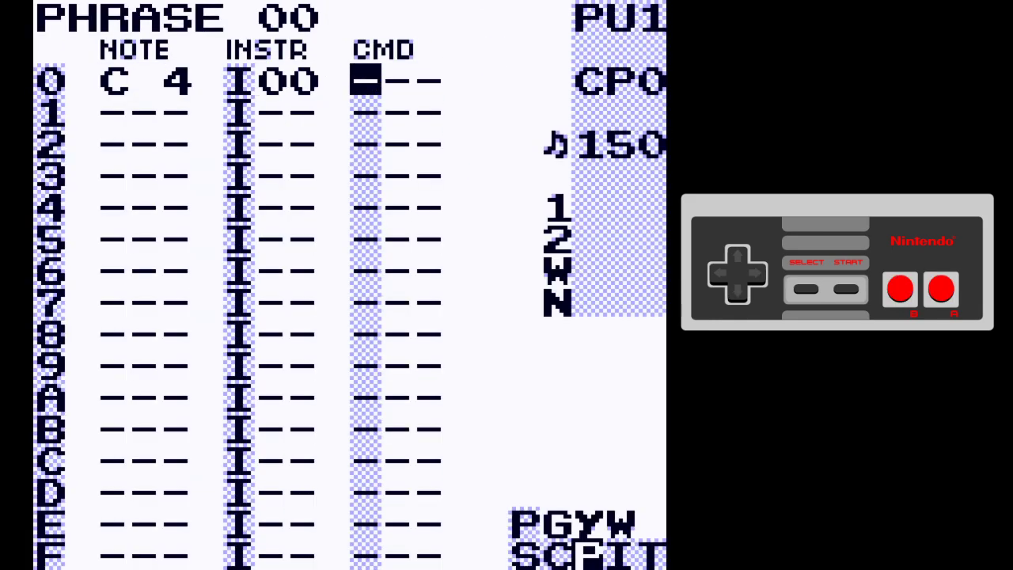
Set instrument 00's PITCH mode to TICK
key(shift+Right)
key(Up)
key(Up)
key(Up)
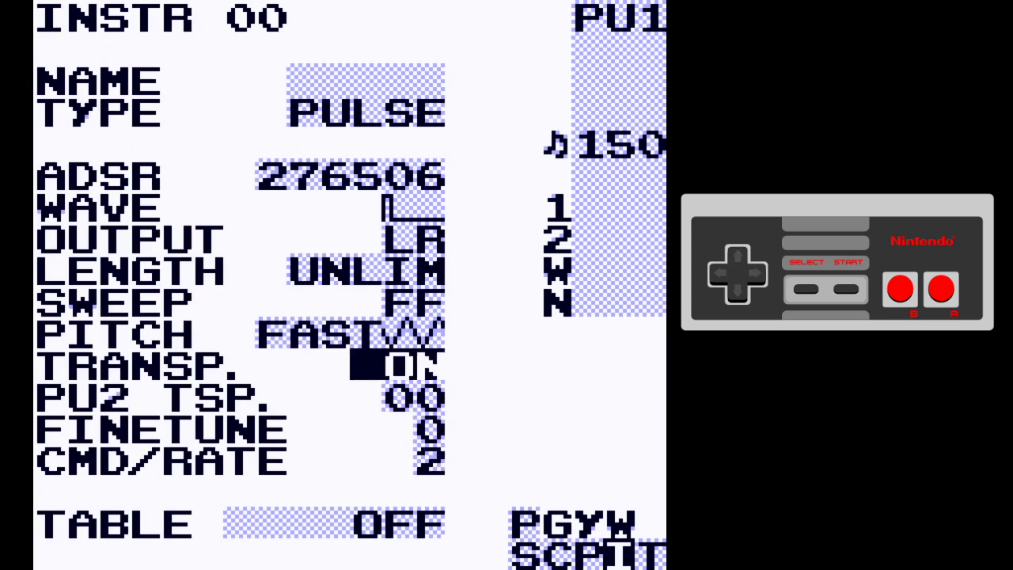
key(Up)
key(x+Right)
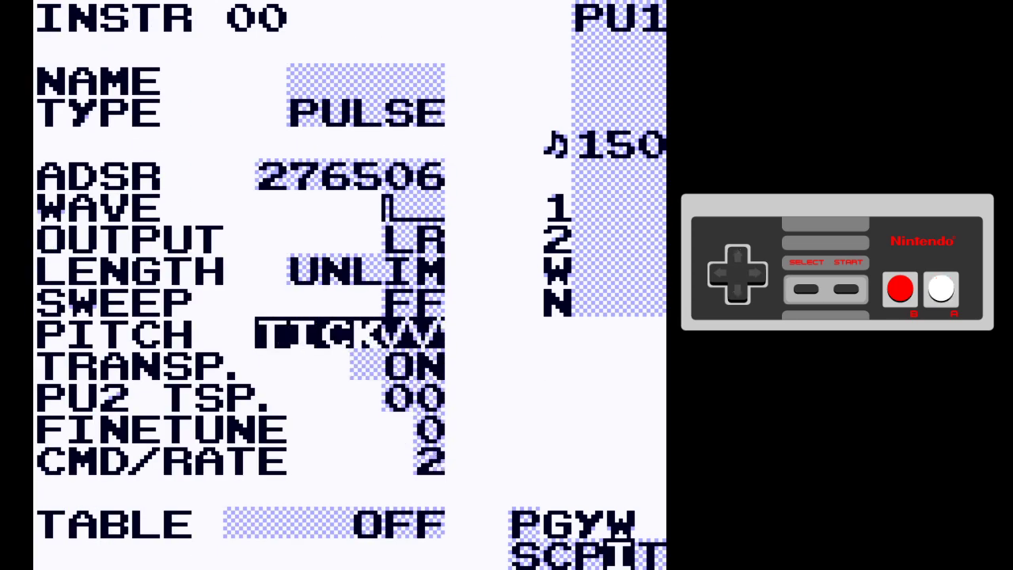
Return to phrase 00 and insert a P command at step 0
key(shift+Left)
key(x)
key(x+Right)
key(x+Right)
key(x+Right)
key(x+Right)
key(x+Right)
key(x+Right)
key(x+Right)
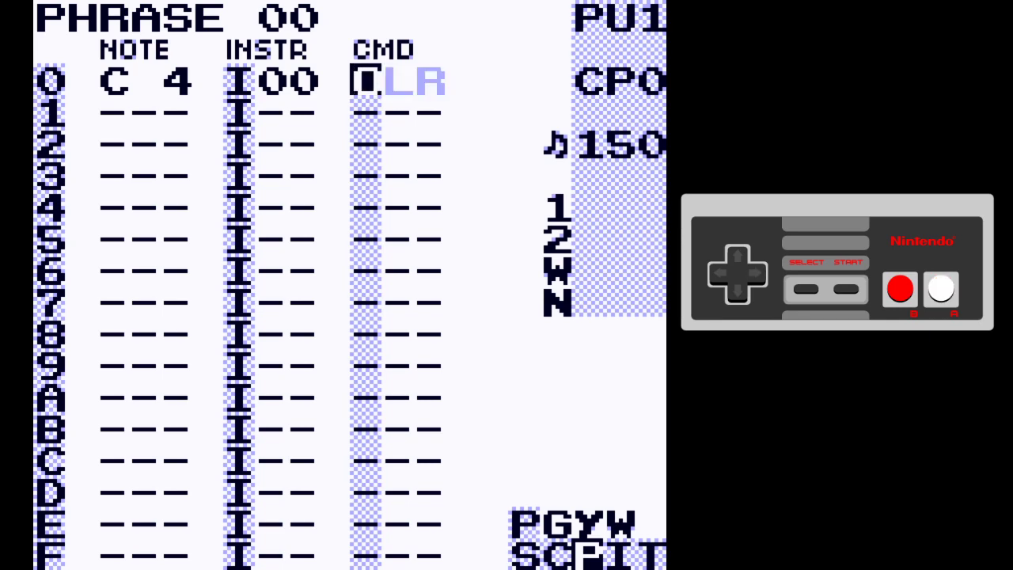
key(x+Right)
Lower instrument 00's CMD/RATE to 0
key(shift+Right)
key(Down)
key(Down)
key(Down)
key(Down)
key(x+Left)
key(x+Left)
Set the P command's value at step 0 of phrase 00 to F0 and audition the note
key(shift)
key(shift+Left)
key(Right)
key(x+Down)
key(Left)
key(Left)
key(x)
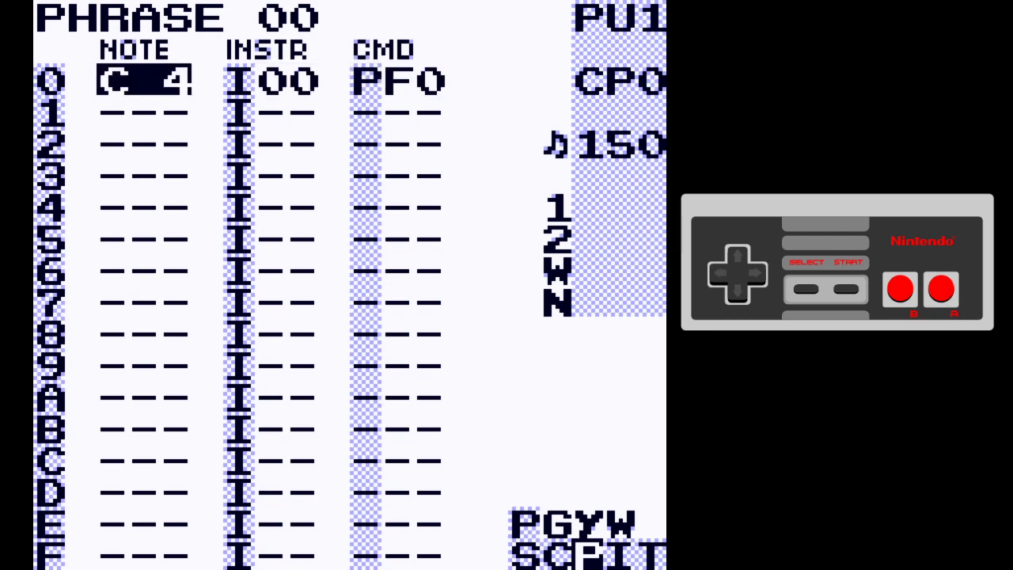
Raise instrument 00's CMD/RATE to 5 and audition the PF0 note at step 0 of phrase 00
key(Right)
key(Right)
key(shift+Right)
key(x+Right)
key(x+Right)
key(x+Right)
key(x+Right)
key(x+Right)
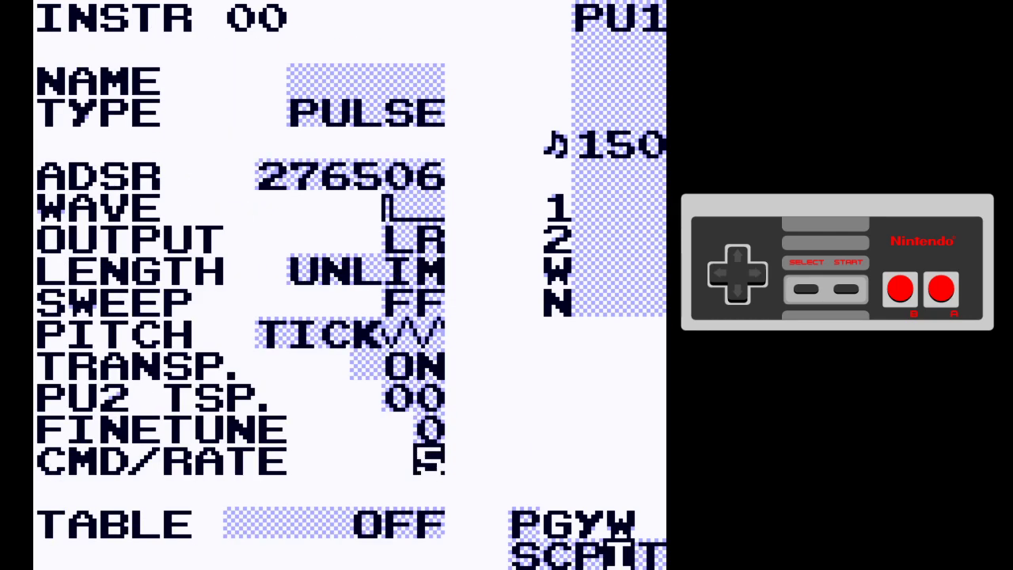
key(shift+Left)
key(Left)
key(Left)
key(x)
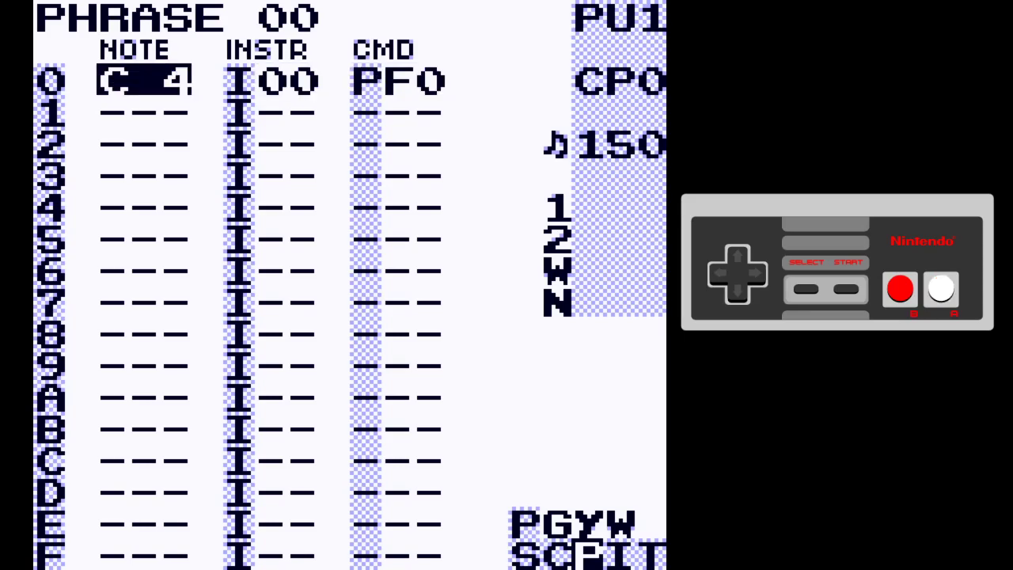
Change the command at step 0 of phrase 00 from P to V
key(Right)
key(Right)
key(Right)
key(Left)
key(x+Right)
key(x+Right)
key(x+Right)
key(x+Right)
key(x+Right)
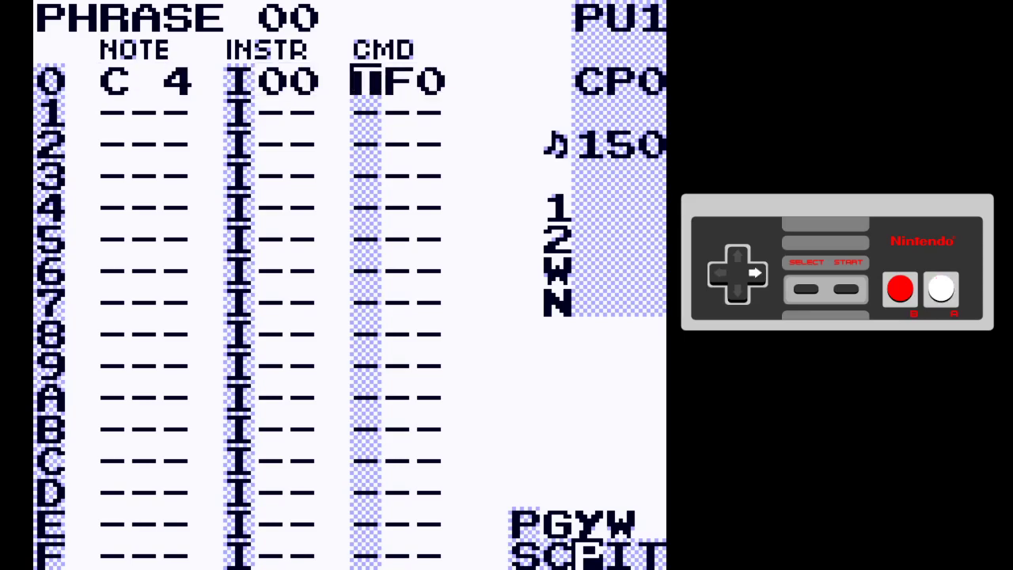
key(x+Left)
Set the V command's value at step 0 to F9
key(Right)
key(x+Right)
key(x+Right)
key(x+Right)
key(x+Right)
key(x+Right)
key(x+Right)
key(x+Right)
key(x+Right)
key(x+Right)
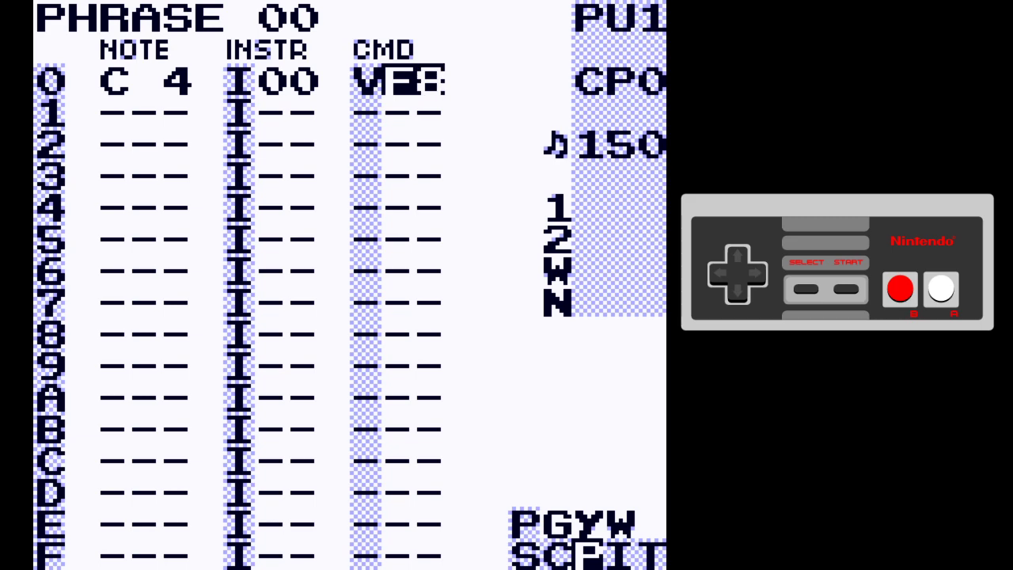
Raise the note at step 0 of phrase 00 to C 8 and audition it
key(Left)
key(Left)
key(Left)
key(x+Up)
key(x+Up)
key(x+Up)
key(x+Up)
key(x+Up)
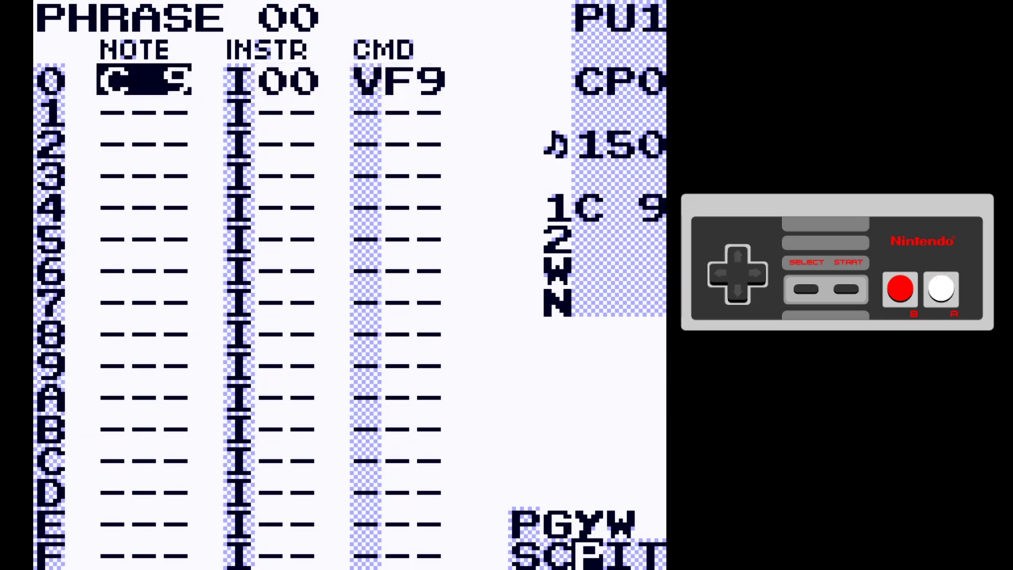
key(x+Down)
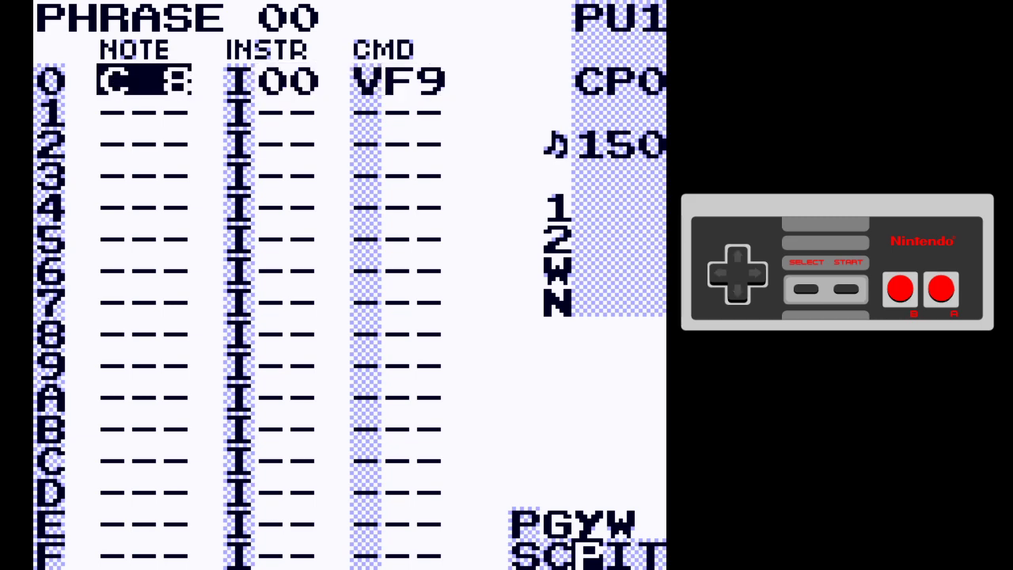
key(Down)
key(x)
key(z+x)
key(Up)
key(x)
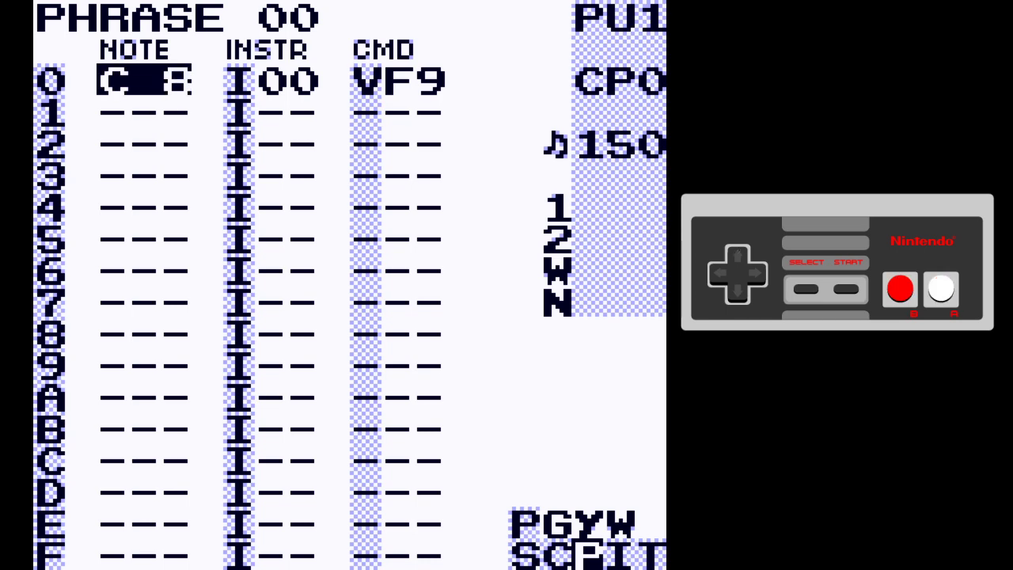
Lower the V command's value at step 0 to F8 and audition the note
key(Right)
key(Right)
key(Right)
key(x+Left)
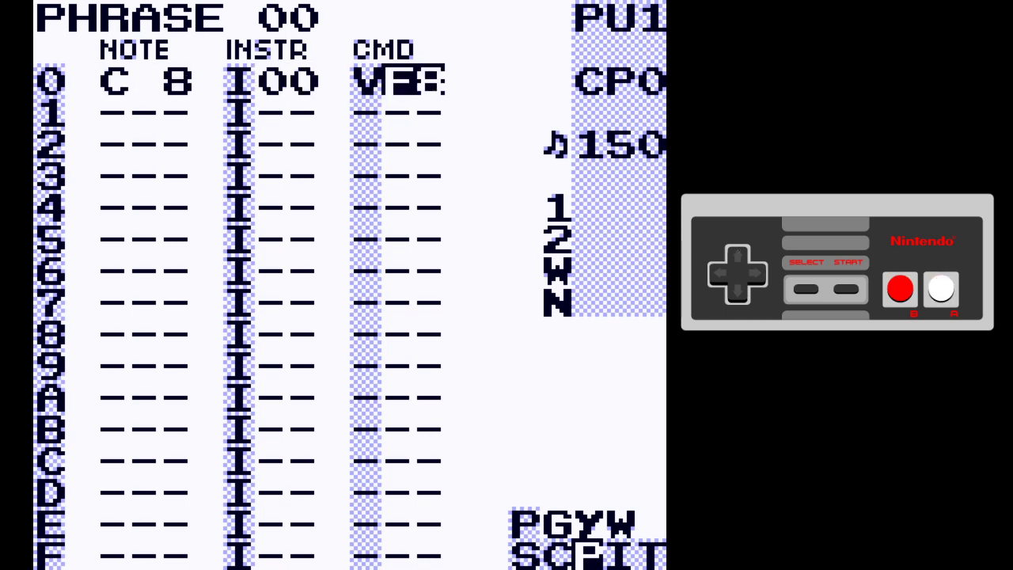
key(Left)
key(Left)
key(Left)
key(x)
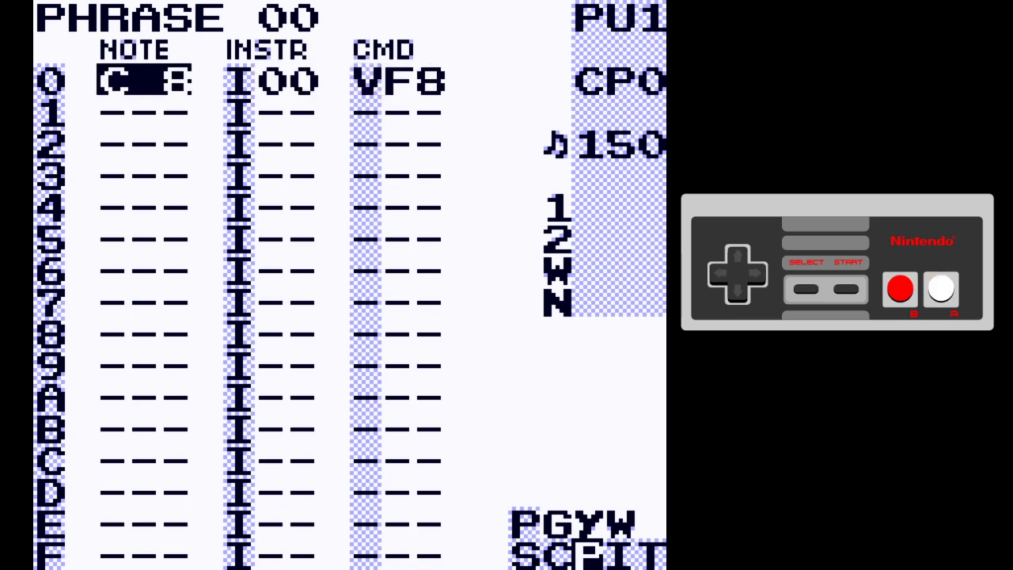
Lower the step 0 note to C 7 and its V command's value to F7, and audition the result
key(Down)
key(Right)
key(Right)
key(x)
key(x+Left)
key(Left)
key(Left)
key(Left)
key(x)
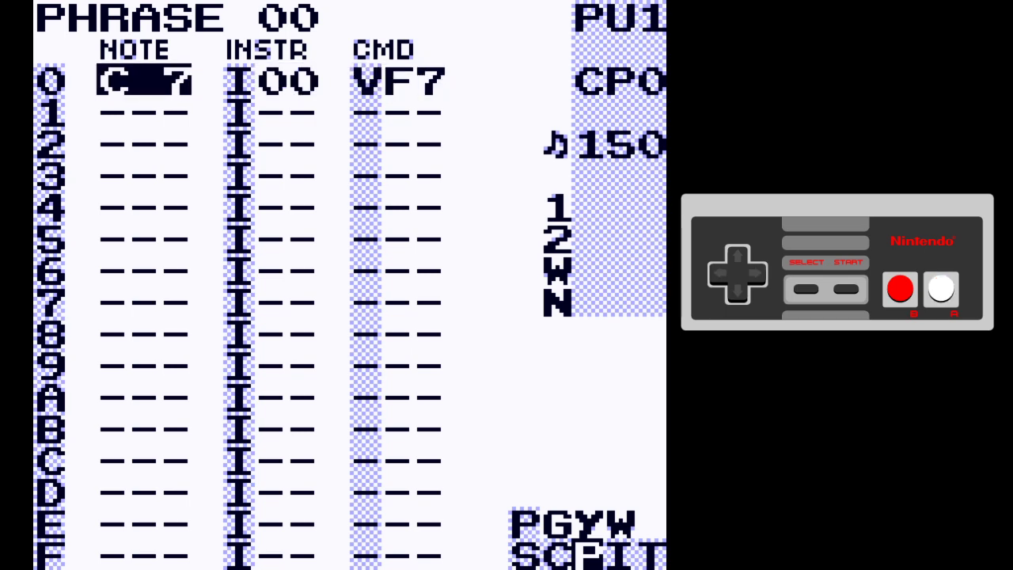
Lower instrument 00's CMD/RATE and audition the C 7 note with its VF7 command in phrase 00
key(Right)
key(Right)
key(Left)
key(Left)
key(Right)
key(Right)
key(shift+Right)
key(x+Left)
key(x+Left)
key(x+Left)
key(shift+Left)
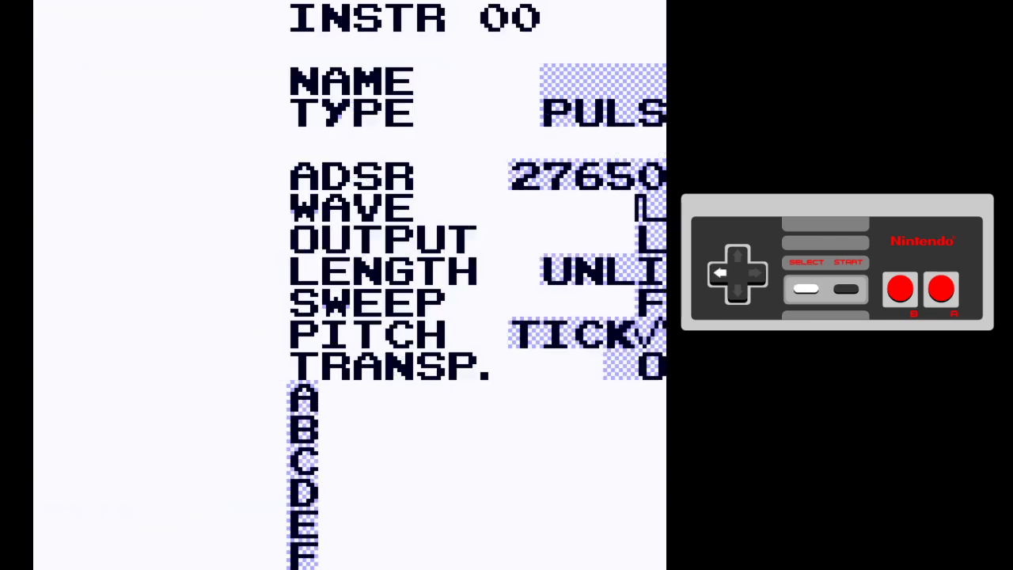
key(Left)
key(x)
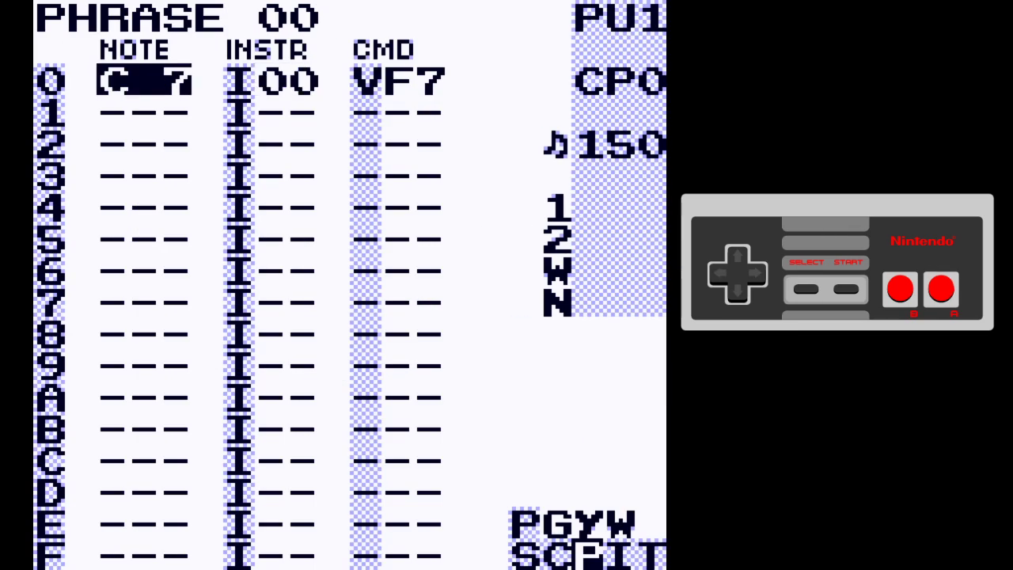
Return to instrument 00 and set its CMD/RATE to 0
key(Right)
key(Right)
key(shift+z)
key(Left)
key(Left)
key(shift+Right)
key(x+Left)
key(Left)
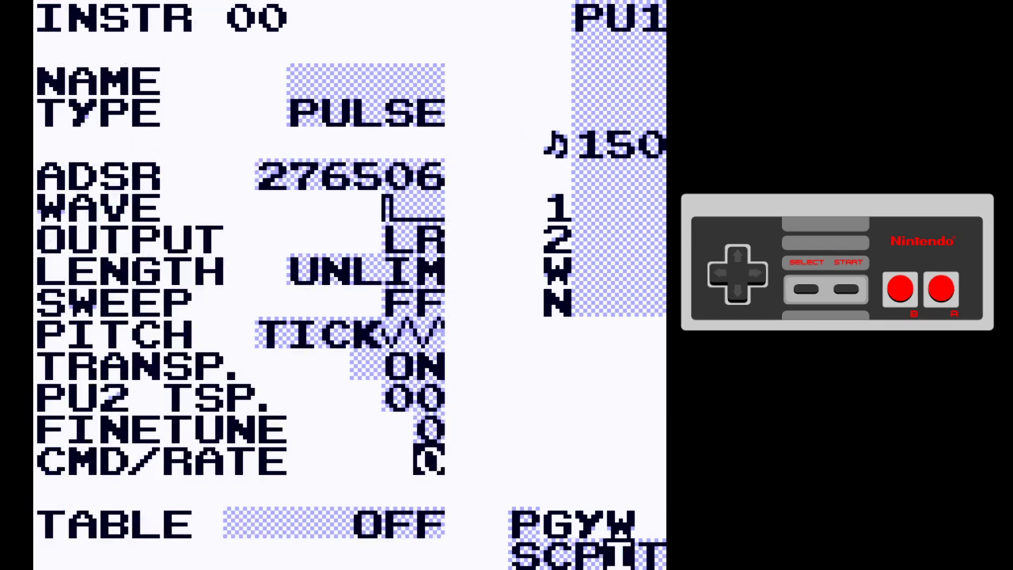
Assign table 00 to instrument 00 and open that table
key(Down)
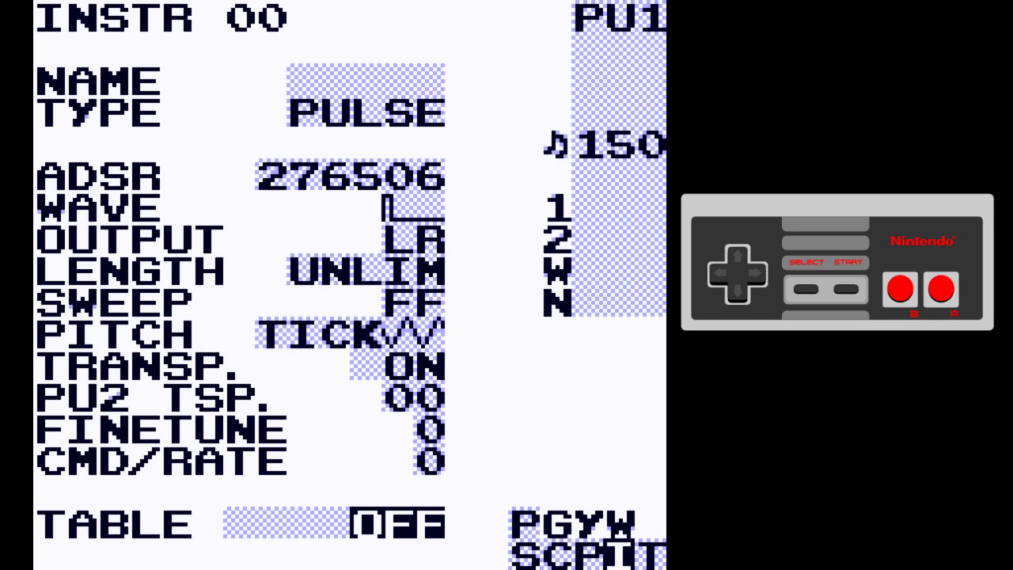
key(x)
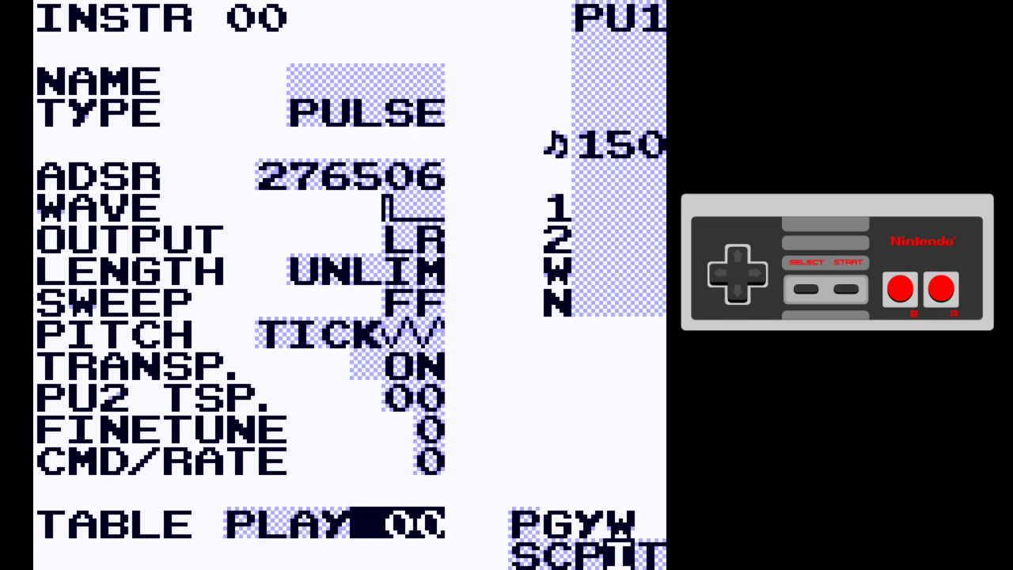
key(Left)
key(Right)
key(BackSpace)
key(Right)
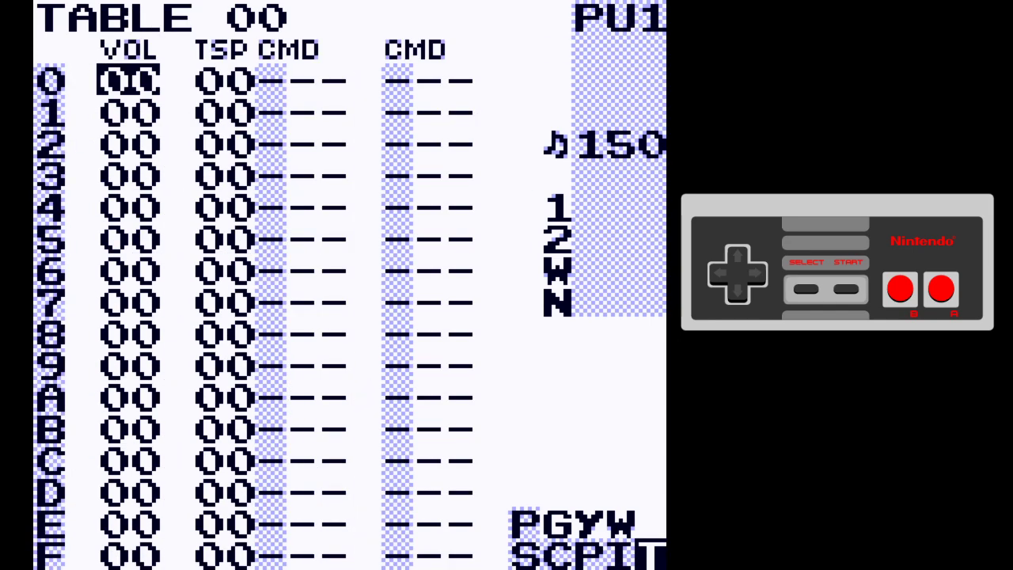
Examine table 00's volume, transpose and command columns, and return to instrument 00's table playback mode
key(Right)
key(Right)
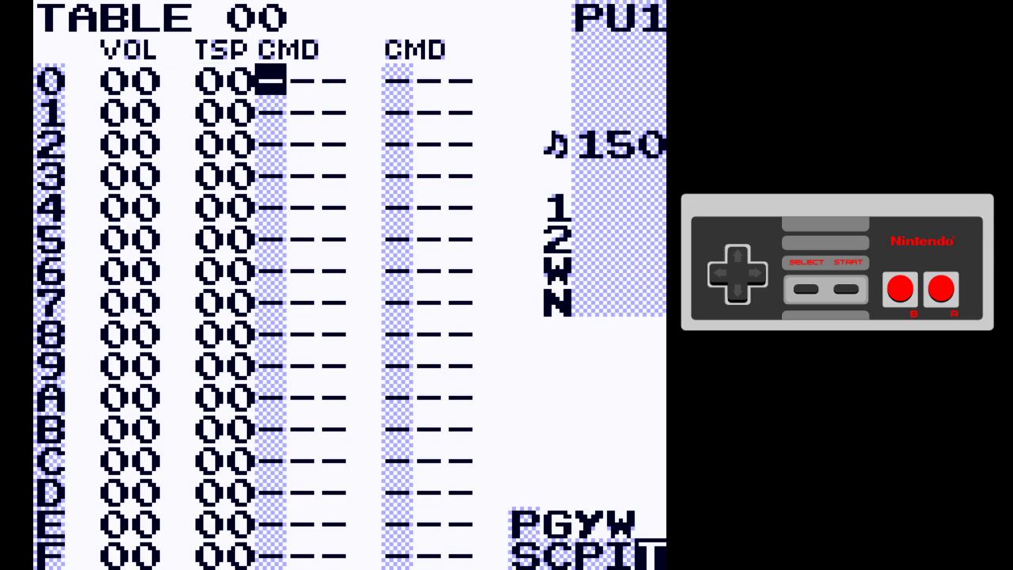
key(Left)
key(Left)
key(Down)
key(Down)
key(Right)
key(Right)
key(Right)
key(Down)
key(Down)
key(Down)
key(Down)
key(Down)
key(Down)
key(Up)
key(Up)
key(Up)
key(Up)
key(Up)
key(Up)
key(Right)
key(Right)
key(Right)
key(Down)
key(Down)
key(Down)
key(Down)
key(Down)
key(Down)
key(Down)
key(Up)
key(Up)
key(Up)
key(Up)
key(Up)
key(Up)
key(Up)
key(Left)
key(Left)
key(Left)
key(shift)
key(BackSpace+Left)
key(Left)
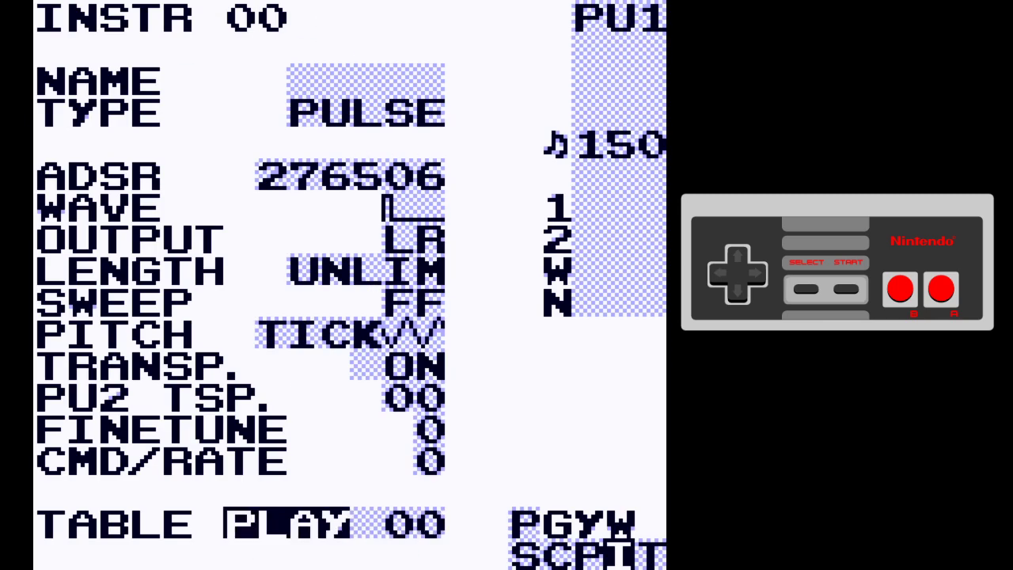
Set instrument 00's table playback mode to STEP
key(x+Right)
key(x+Left)
key(z+Right)
key(z+Left)
key(z+Right)
key(z+Left)
key(z+Right)
key(z)
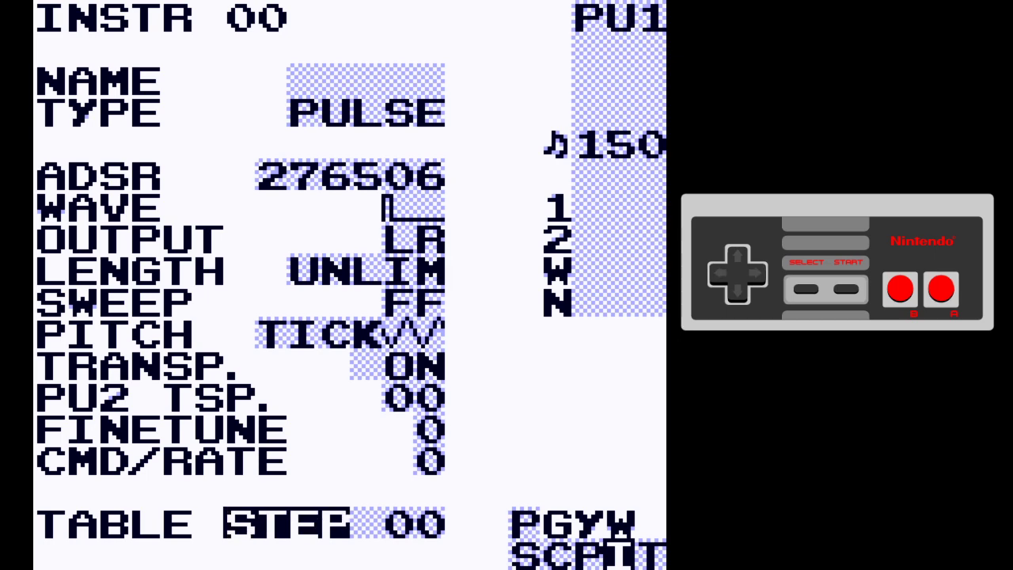
Add C 5 notes with instrument 00 on rows 2 and 4 of phrase 00, and return to the instrument's table number
key(BackSpace+Left)
key(Down)
key(Down)
key(z)
key(Down)
key(Down)
key(z)
key(Up)
key(Up)
key(Up)
key(Up)
key(BackSpace+Right)
key(Right)
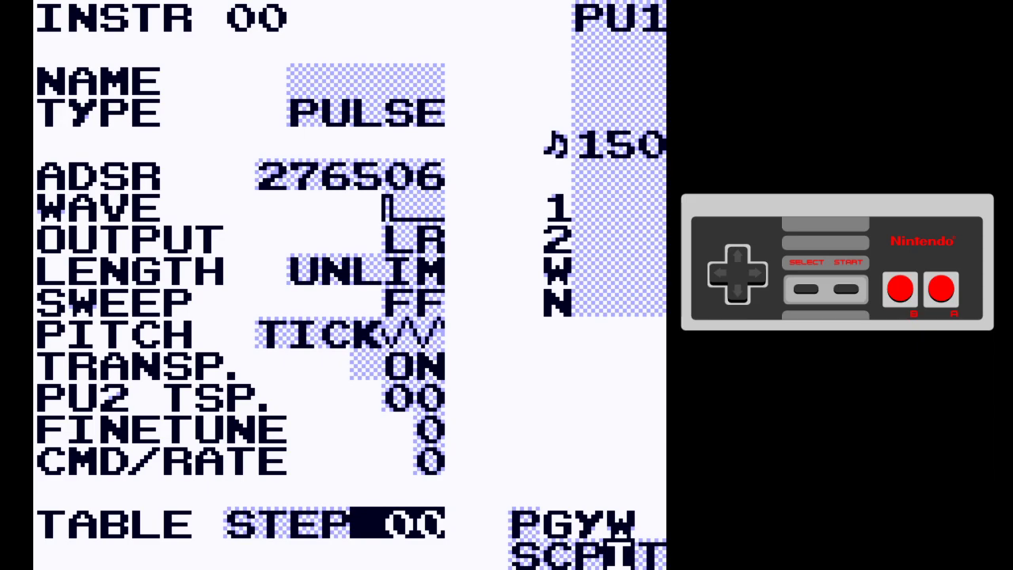
Examine the first rows of table 00, and return to phrase 00
key(BackSpace+Right)
key(Down)
key(Down)
key(Up)
key(Up)
key(BackSpace+Left)
key(BackSpace+Left)
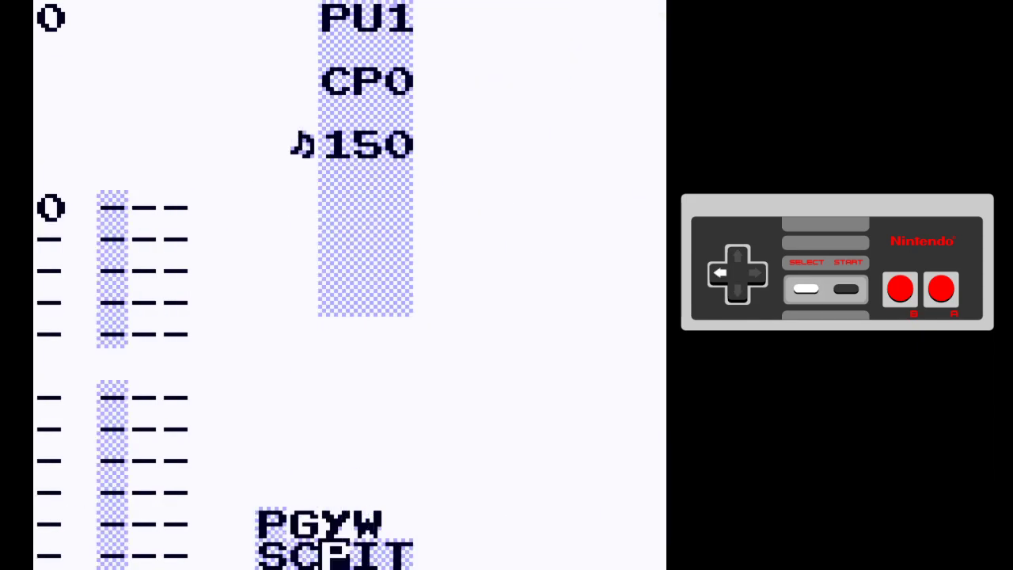
Delete the notes on rows 4 and 2 of phrase 00, and reopen instrument 00
key(Down)
key(Down)
key(Down)
key(Down)
key(x+z)
key(Up)
key(Up)
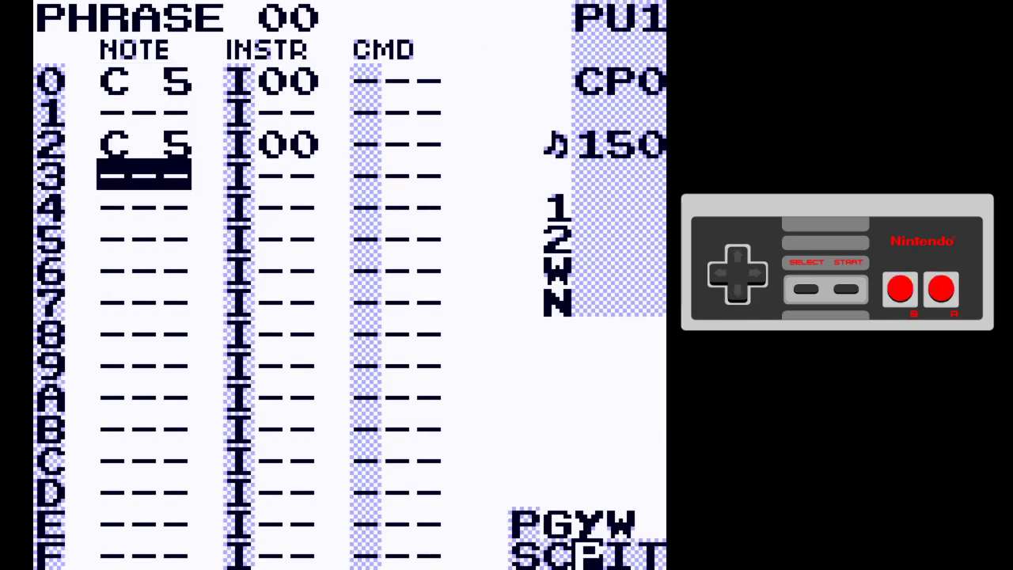
key(Up)
key(x+z)
key(Up)
key(Up)
key(BackSpace+Right)
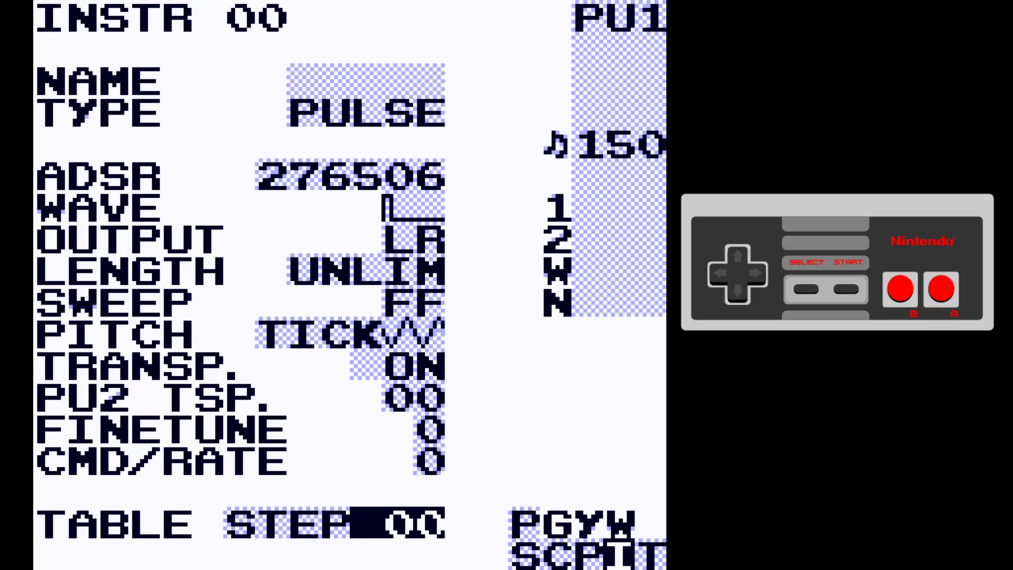
Examine table 00's volume column, instrument 00's ADSR envelope and the instrument entry on row 0 of phrase 00
key(shift+Right)
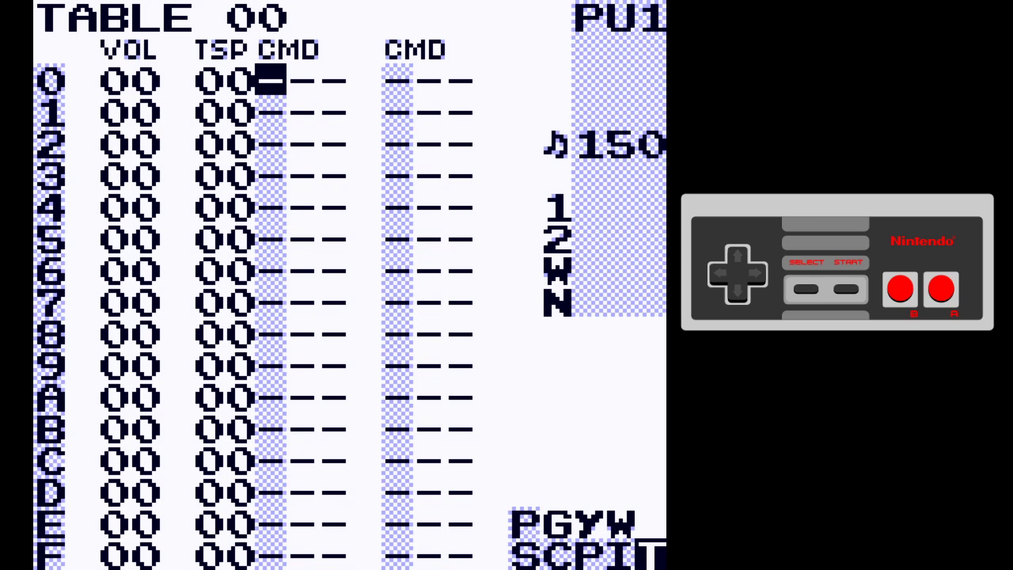
key(Left)
key(Left)
key(shift+Left)
key(Up)
key(Up)
key(Up)
key(Up)
key(Up)
key(Up)
key(Up)
key(Up)
key(Up)
key(Left)
key(Left)
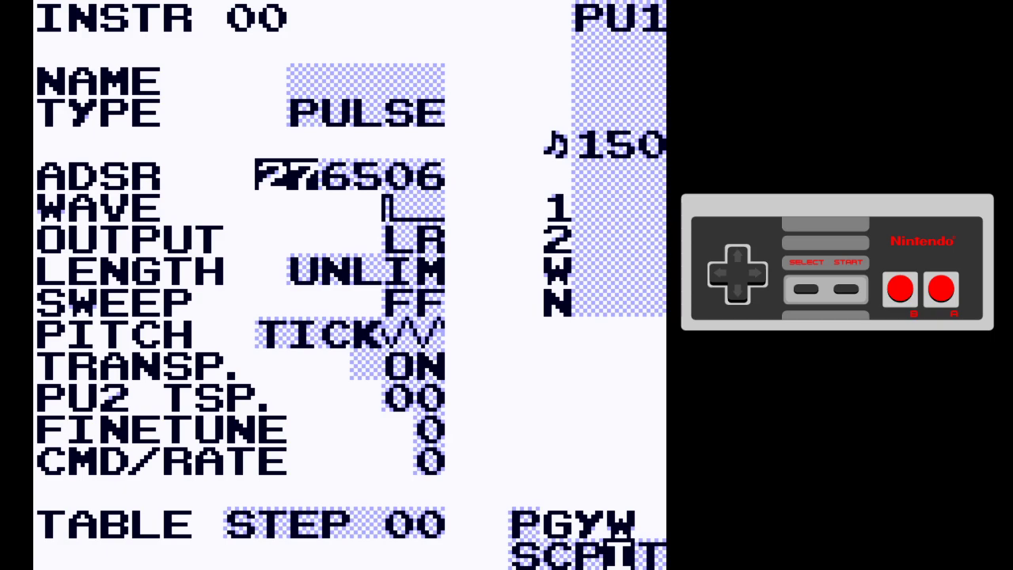
key(shift+Left)
key(Right)
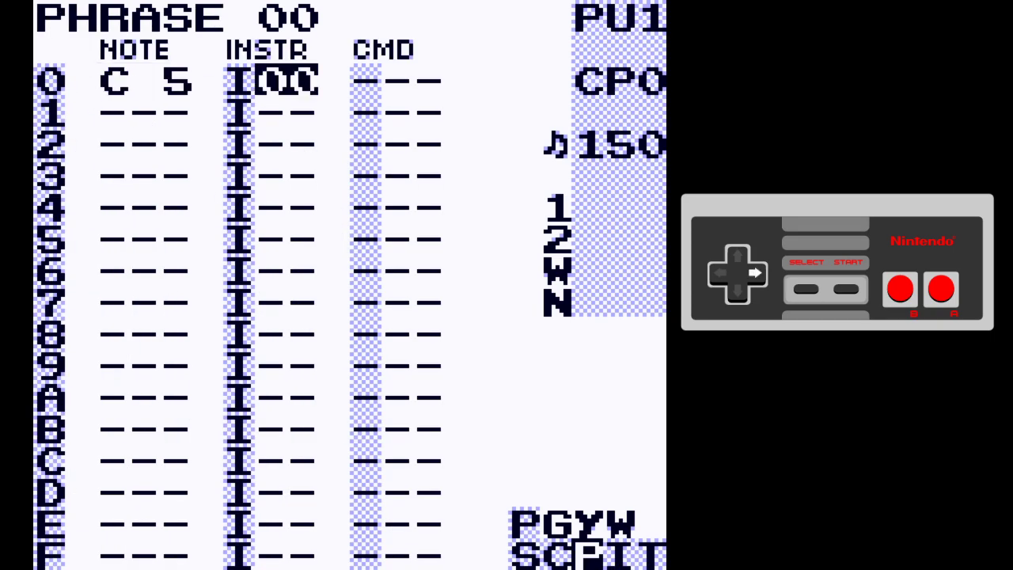
Open table 00 from instrument 00 and set the volume on row 0 to 52
key(shift+Right)
key(Down)
key(Down)
key(Down)
key(Down)
key(Down)
key(Down)
key(Down)
key(Down)
key(Down)
key(Down)
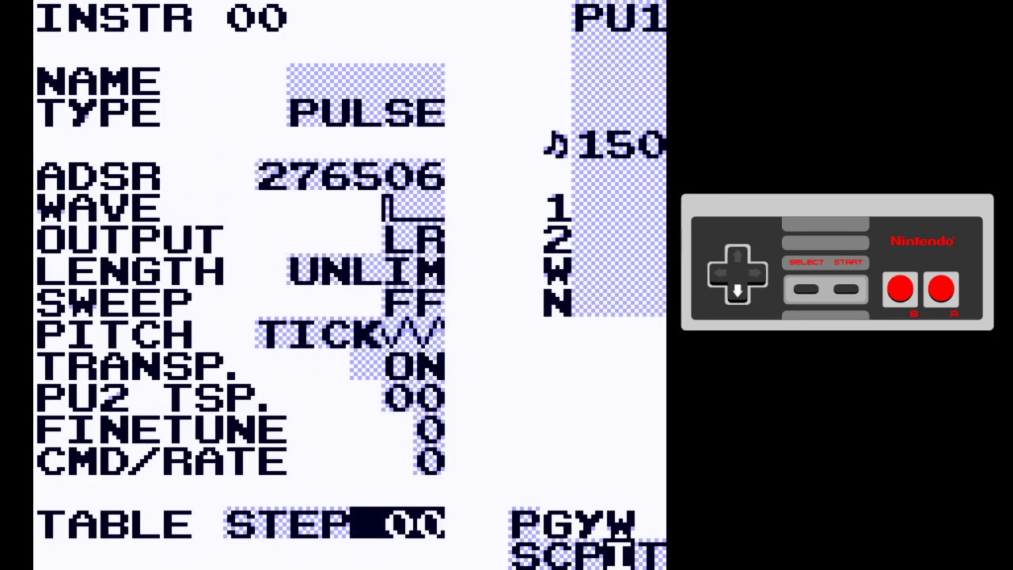
key(shift+Right)
key(s+Up)
key(s+Up)
key(s+Up)
key(s+Up)
key(s+Up)
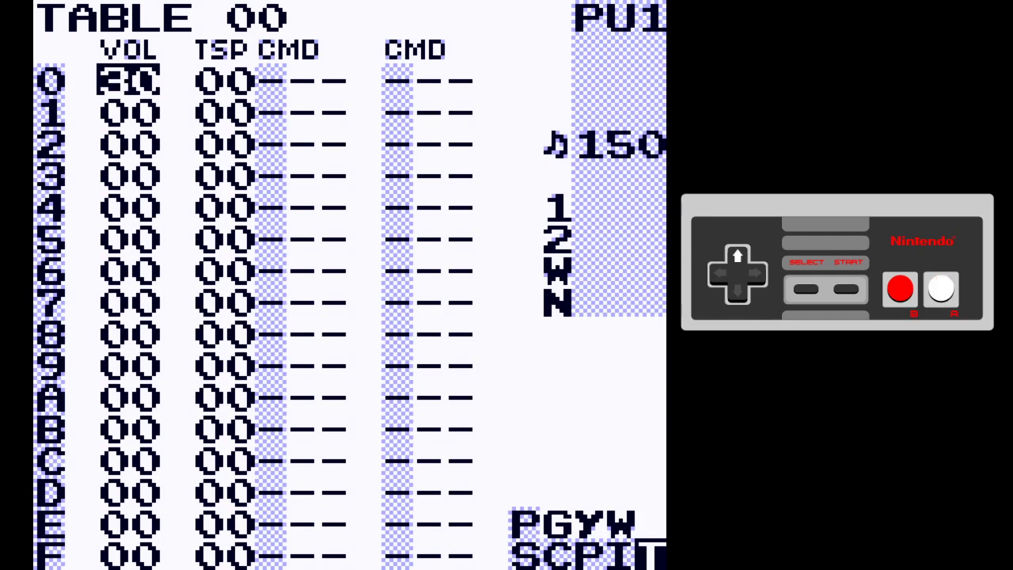
key(s+Right)
key(s+Right)
Set table 00's volume to 42 on row 1 and 32 on row 2
key(Down)
key(s+Right)
key(s+Right)
key(s+Up)
key(s+Up)
key(s+Up)
key(s+Up)
key(Down)
key(s+Right)
key(s+Right)
key(s+Up)
key(s+Up)
key(s+Up)
Set table 00's volume to 22 on row 3 and 12 on row 4
key(Down)
key(Down)
key(Up)
key(s+Right)
key(s+Right)
key(s+Up)
key(s+Up)
key(Down)
key(s)
key(s+Down)
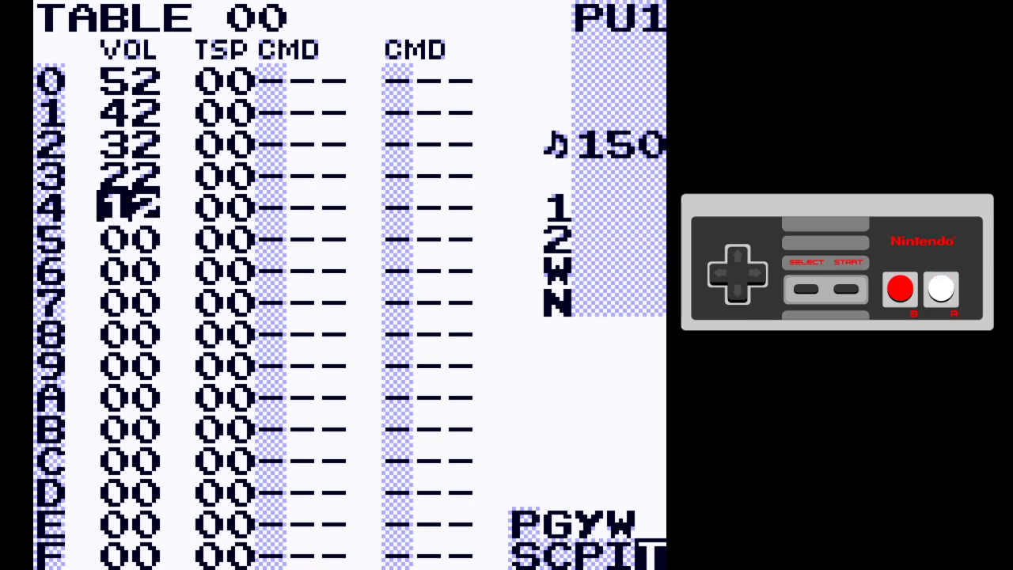
Set table 00's volume on row 5 to 01 and audition the resulting envelope
key(Up)
key(Up)
key(Up)
key(Up)
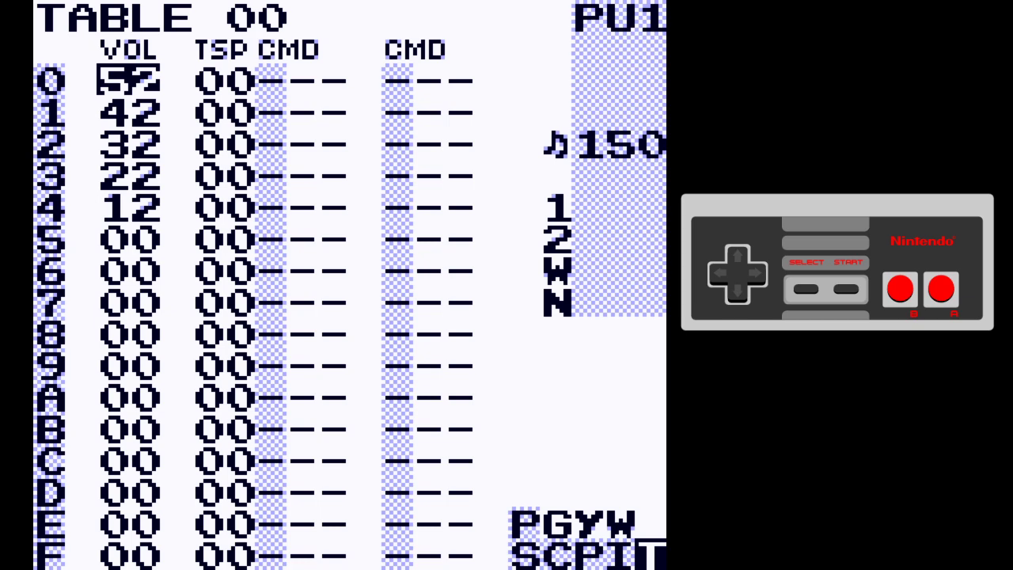
key(Down)
key(Down)
key(Down)
key(Down)
key(Down)
key(s)
key(s+Down)
key(s+Left)
key(Return)
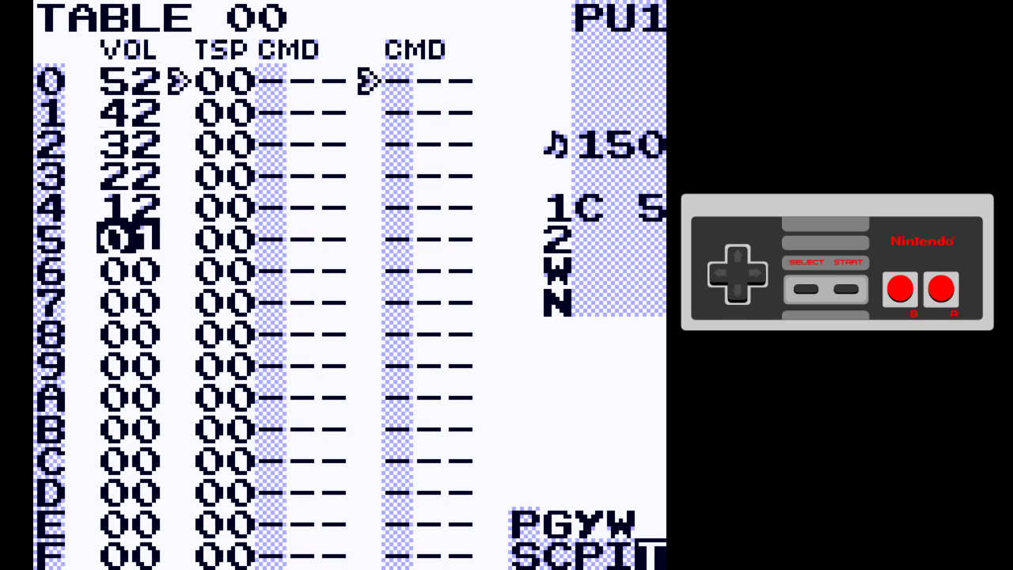
key(Return)
key(Return)
key(Return)
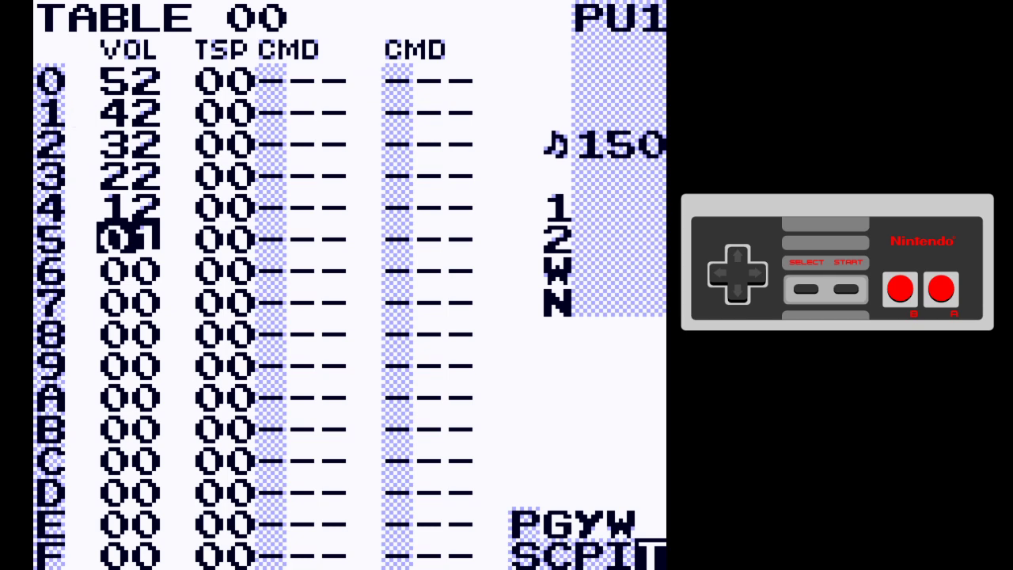
Set table 00's volume on row 5 to 0F and play back the table again
key(s+Right)
key(s+Right)
key(s+Right)
key(s+Right)
key(s+Right)
key(s+Right)
key(s+Right)
key(s+Right)
key(s+Right)
key(s+Right)
key(s+Right)
key(s+Right)
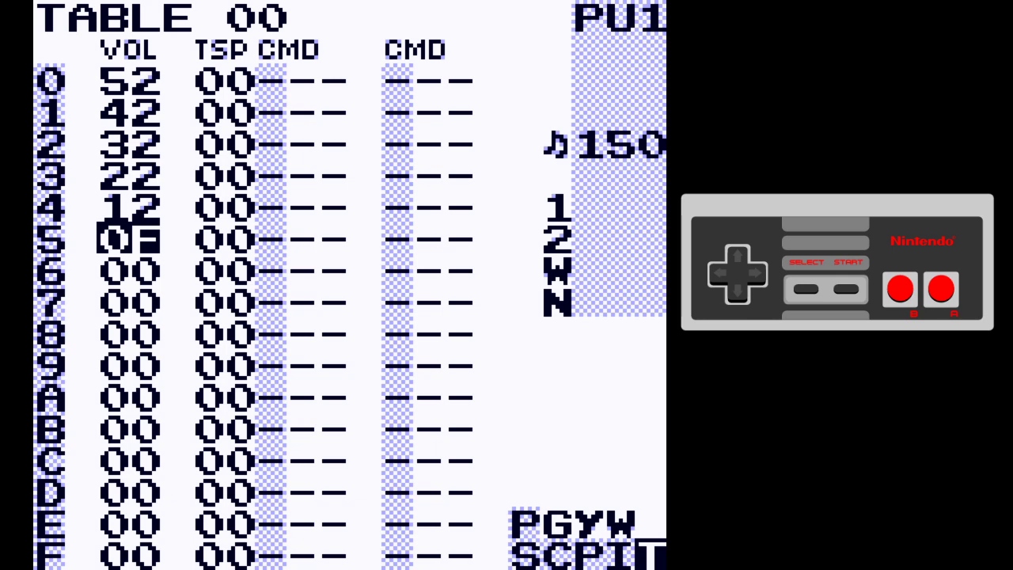
key(Return)
key(Return)
key(Return)
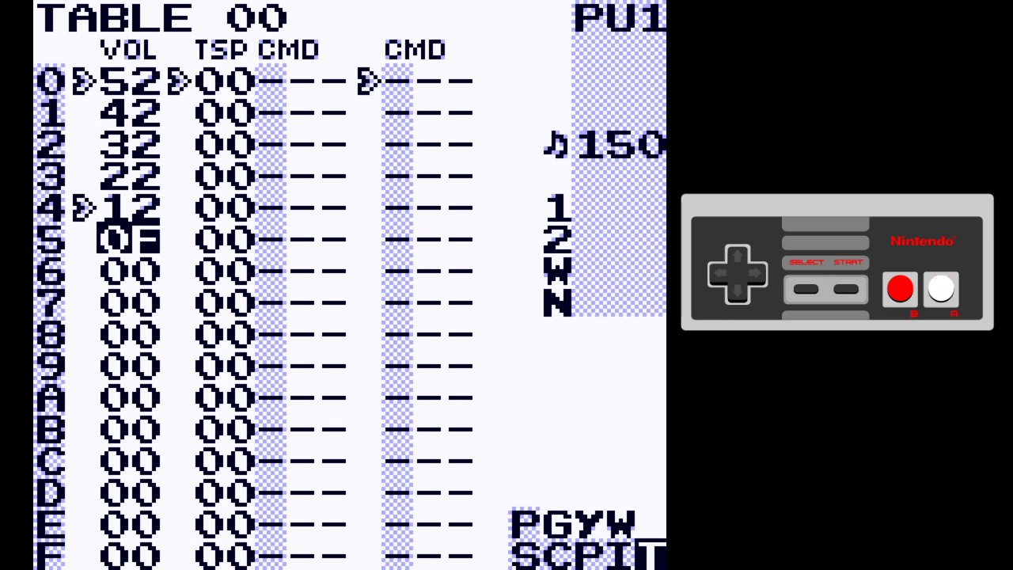
Raise table 00's volume on row 5 to 3F during playback, and stop the playback
key(x+Up)
key(Up)
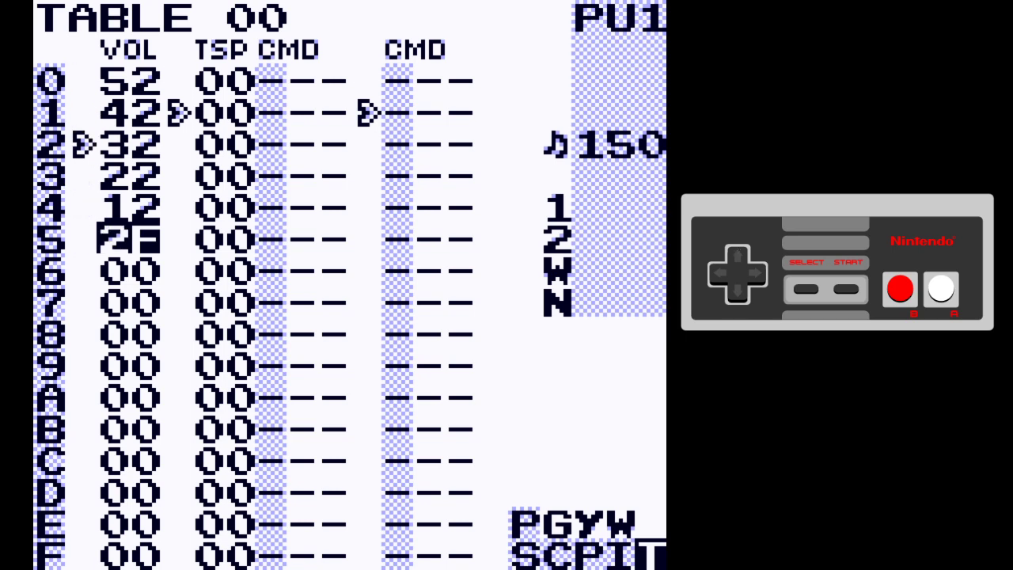
key(Up)
key(Return)
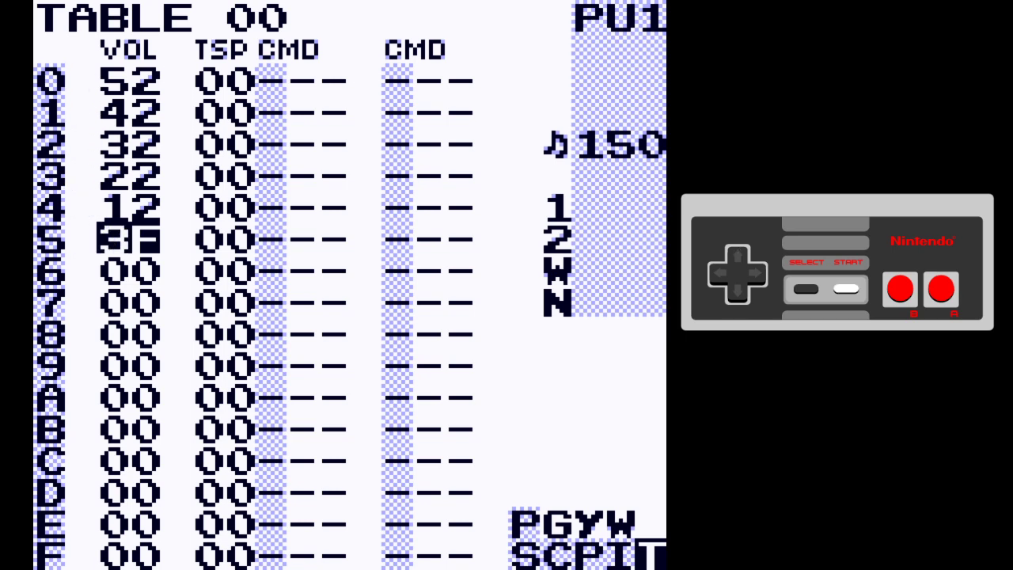
Clear the volume values on rows 0 to 5 of table 00
key(z+x)
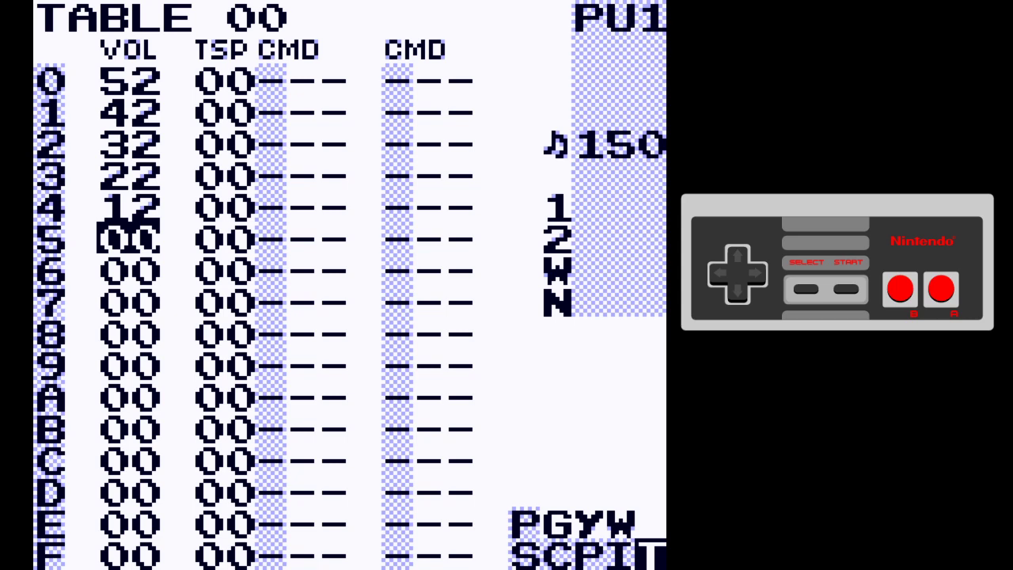
key(BackSpace+z)
key(Up)
key(Up)
key(Up)
key(Up)
key(Up)
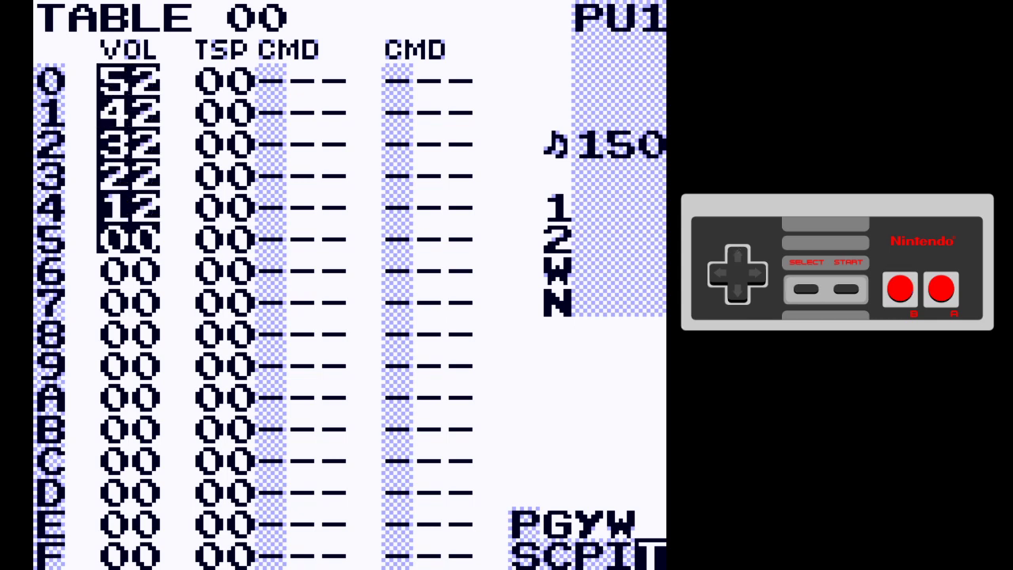
key(z)
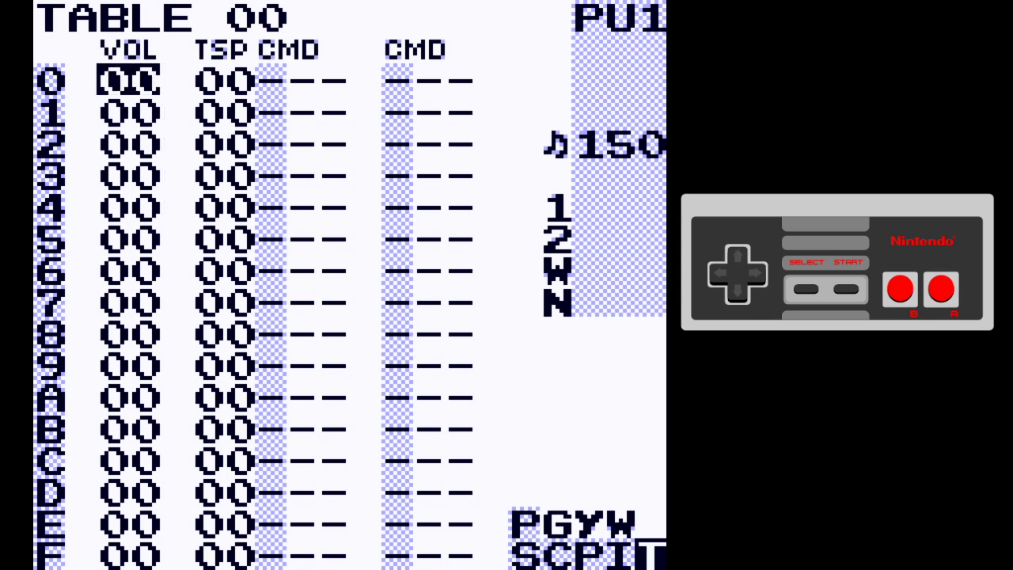
Set table 00's volume to 3E on row 0 and 31 on row 1
key(x)
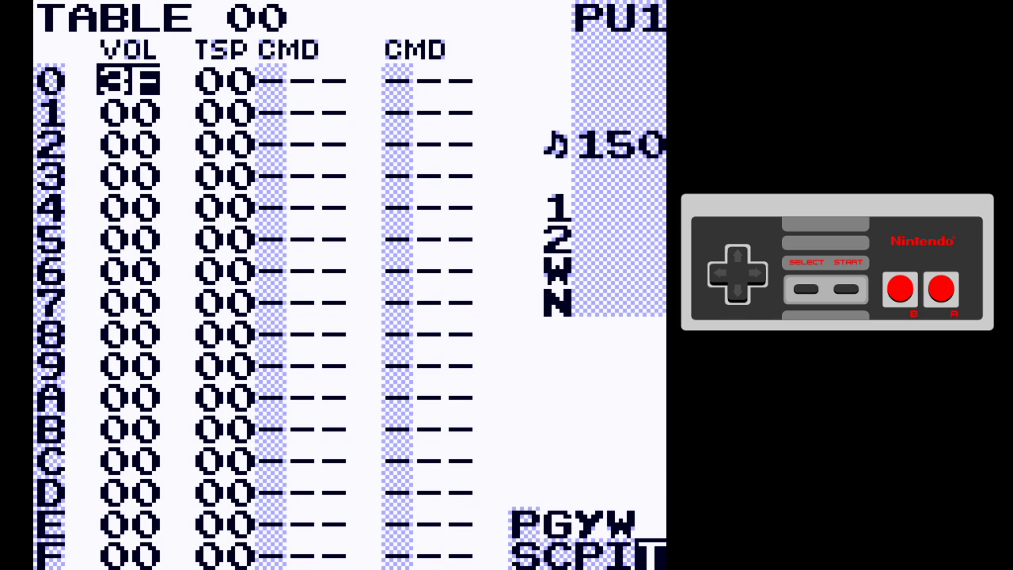
key(x+Left)
key(Down)
key(x)
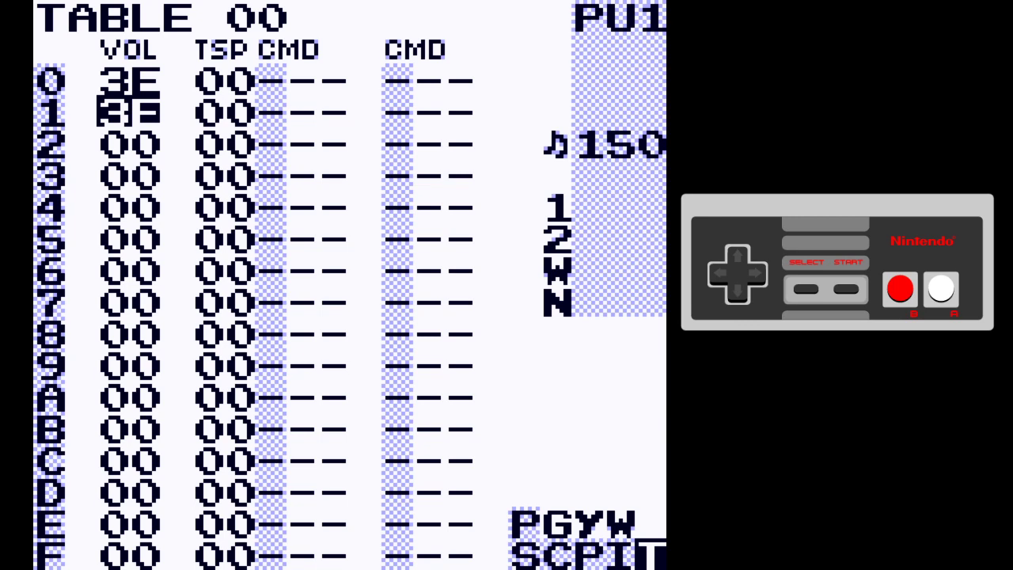
key(x+Left)
key(x)
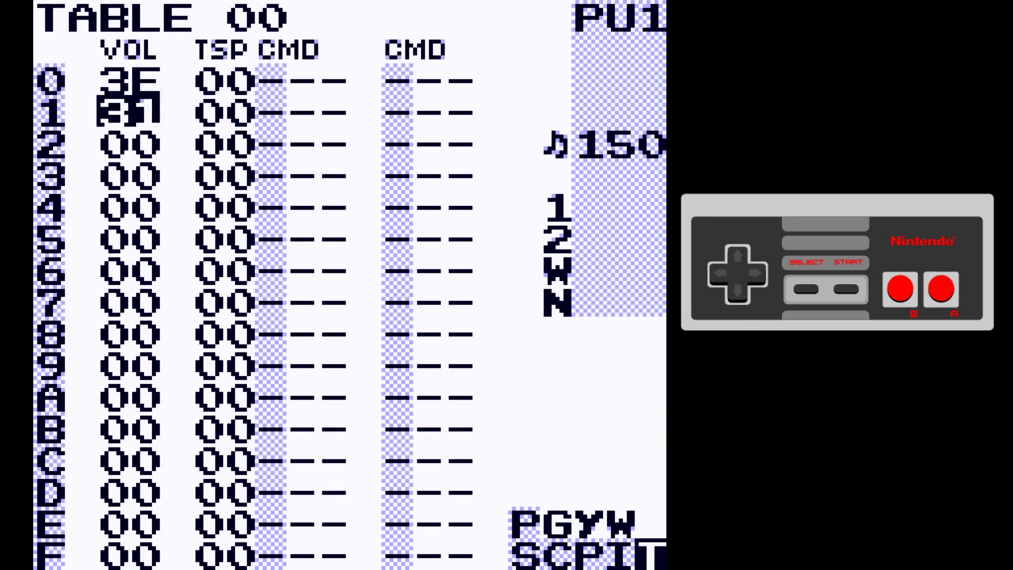
Clear the volume values on rows 1 and 0 of table 00
key(z+x)
key(Up)
key(z+x)
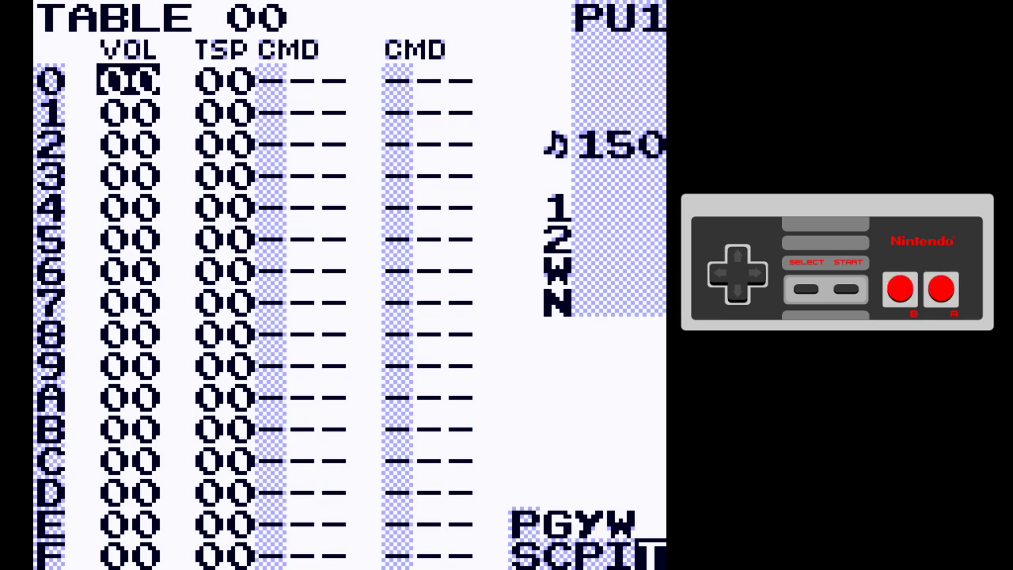
Return from table 00 to the song screen and open chain 02 on the WAV channel
key(shift+Left)
key(shift+Left)
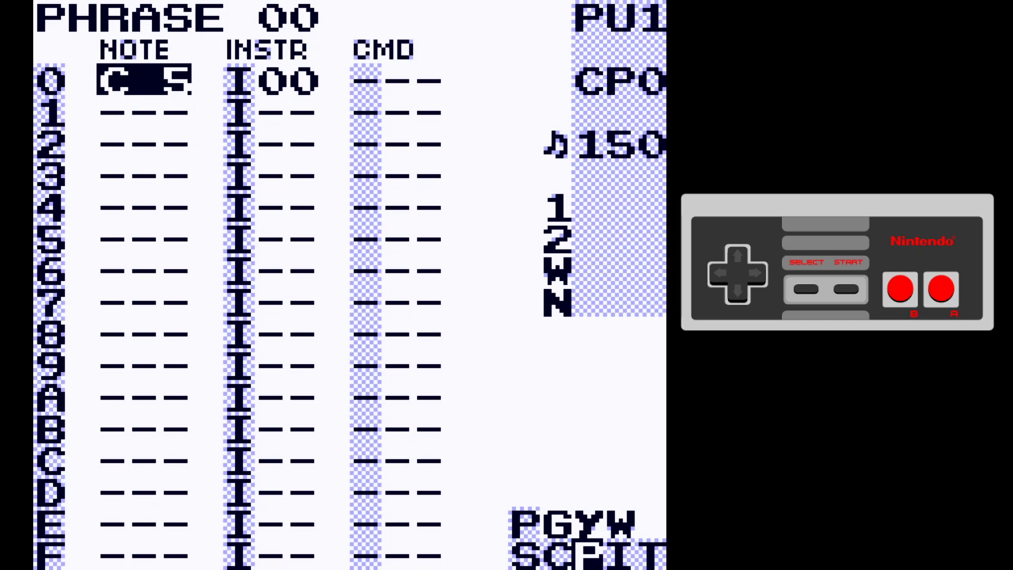
key(shift+Left)
key(shift+Left)
key(Right)
key(Left)
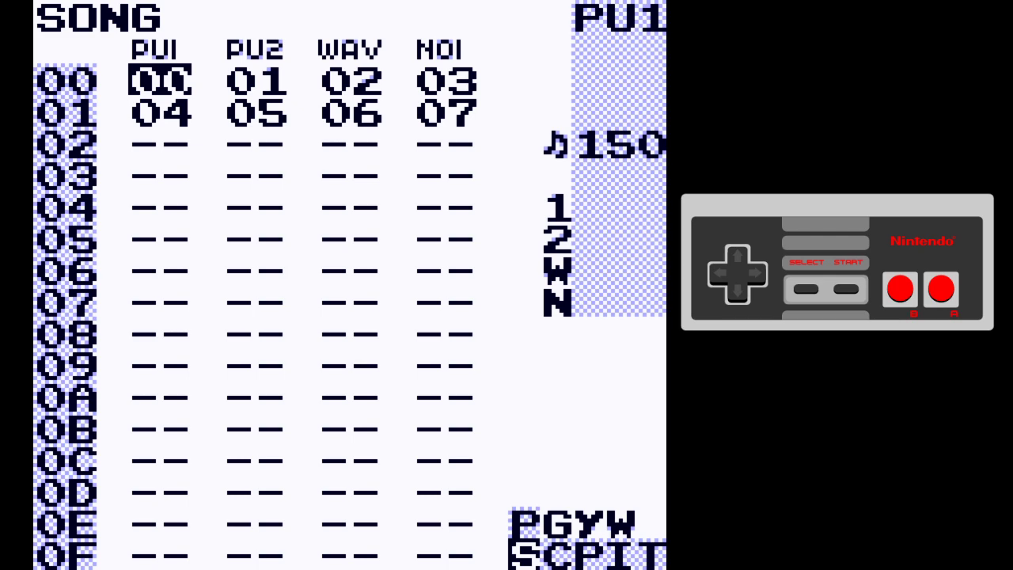
key(Right)
key(Right)
key(shift+Right)
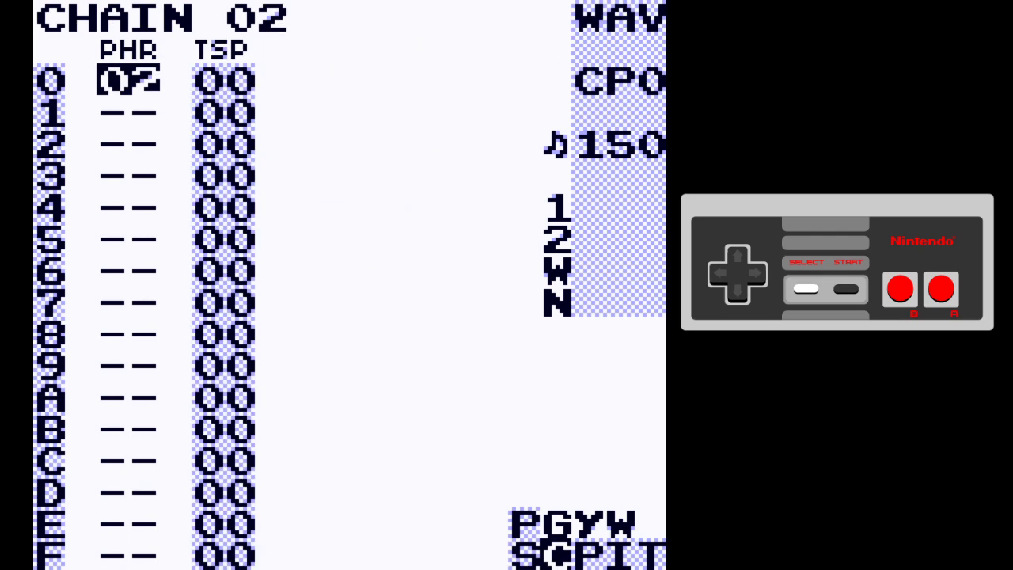
Open phrase 02 from chain 02 and audition the C 4 note on row 0
key(shift+Right)
key(x)
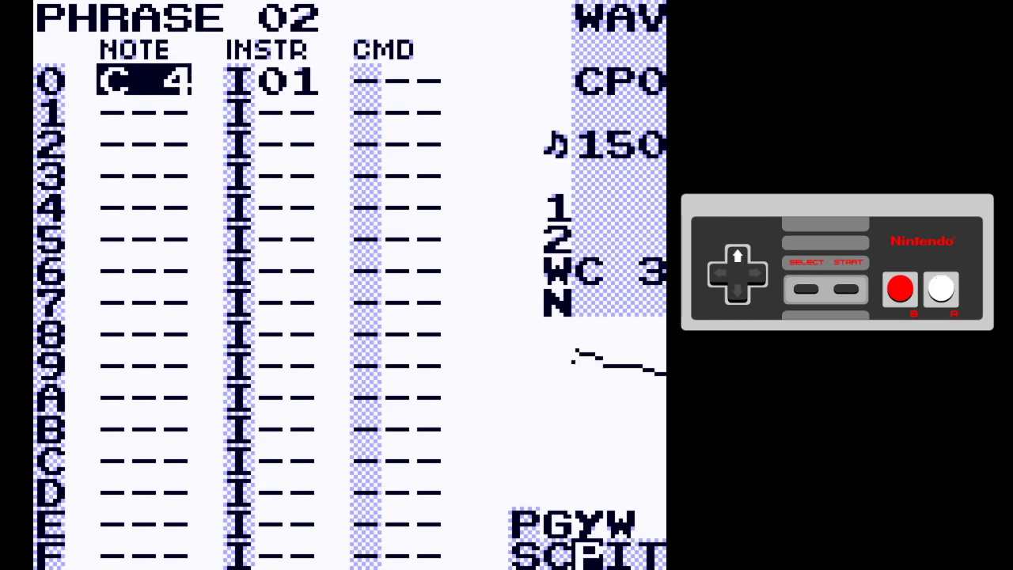
key(shift+Right)
key(shift+Left)
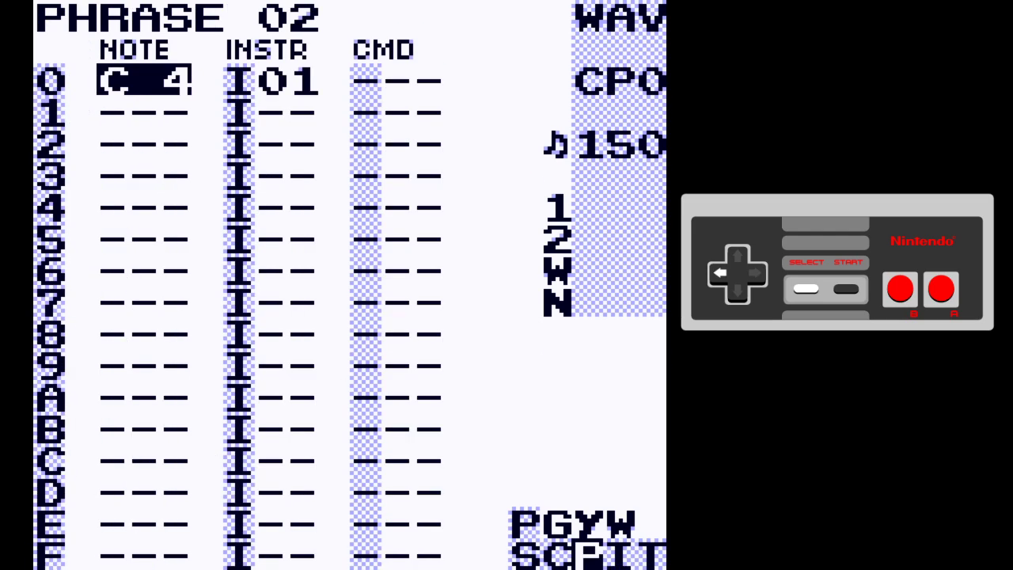
key(x)
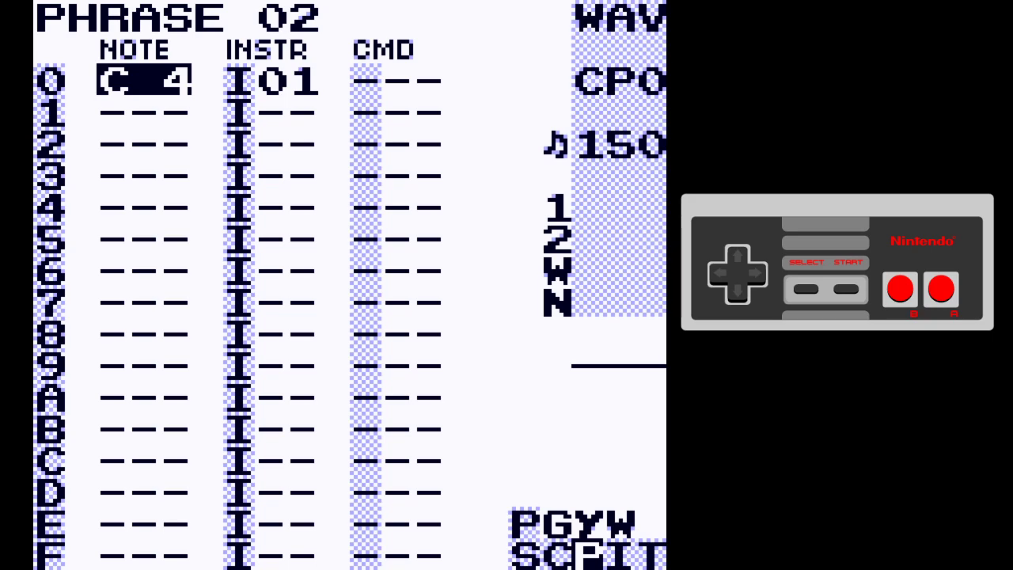
Open instrument 01 from the phrase and go through its parameters to FINETUNE
key(shift+Right)
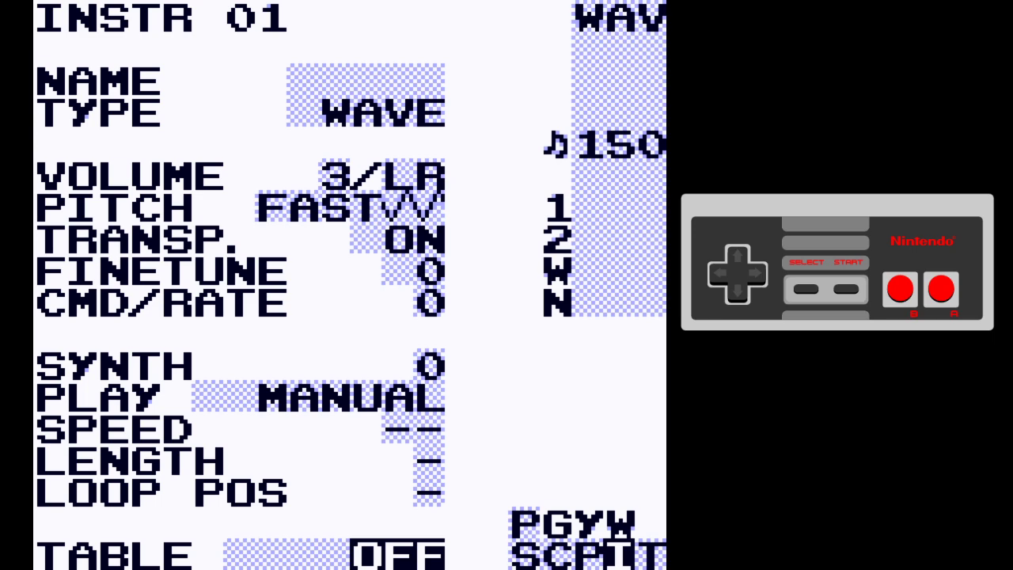
key(Up)
key(Up)
key(Up)
key(Up)
key(Up)
key(Up)
key(Up)
key(Up)
key(Up)
key(Down)
key(Down)
key(Down)
key(Down)
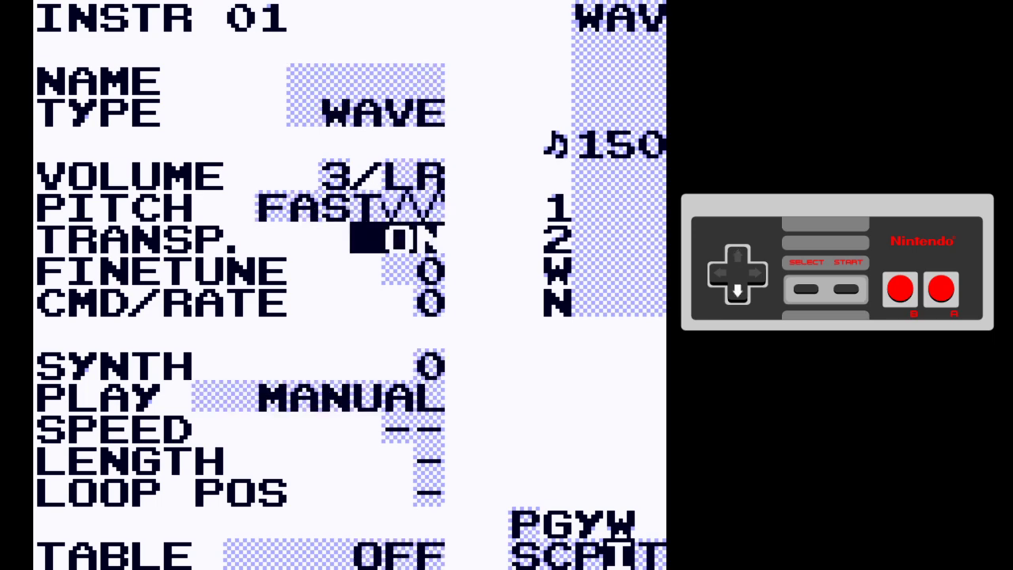
key(Down)
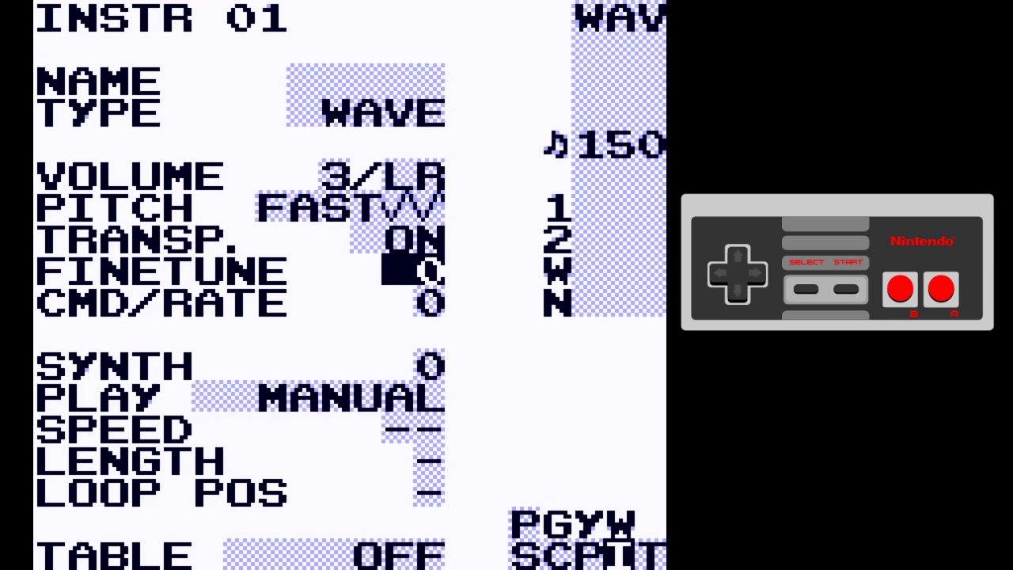
Raise instrument 01's finetune to 2
key(x+Right)
key(x+Right)
key(x+Right)
key(x+Right)
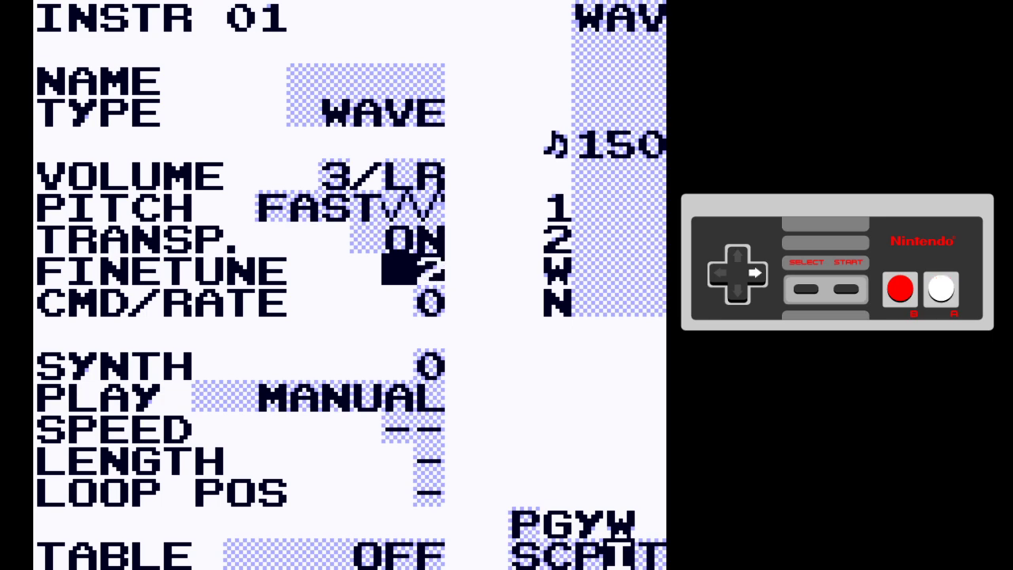
Lower instrument 01's finetune step by step to -F
key(Left)
key(Left)
key(Left)
key(Left)
key(Left)
key(Left)
key(Left)
key(Left)
key(Left)
key(Left)
key(Left)
key(Left)
key(Left)
key(Left)
key(Left)
key(Left)
key(Left)
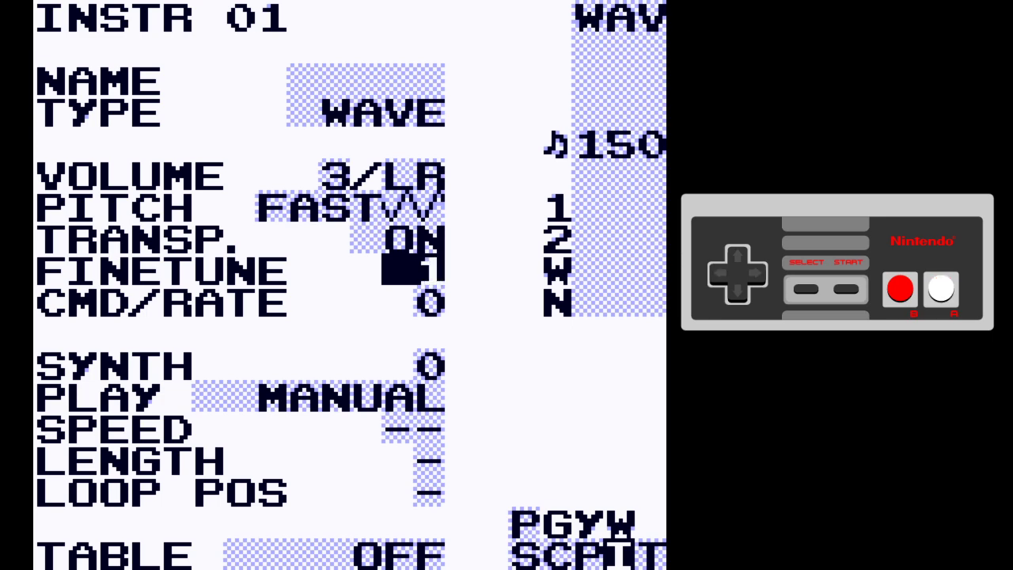
key(Left)
key(Left)
key(Left)
key(Left)
key(Left)
key(Left)
key(Left)
key(Left)
key(Left)
key(Left)
key(Left)
key(Left)
key(Left)
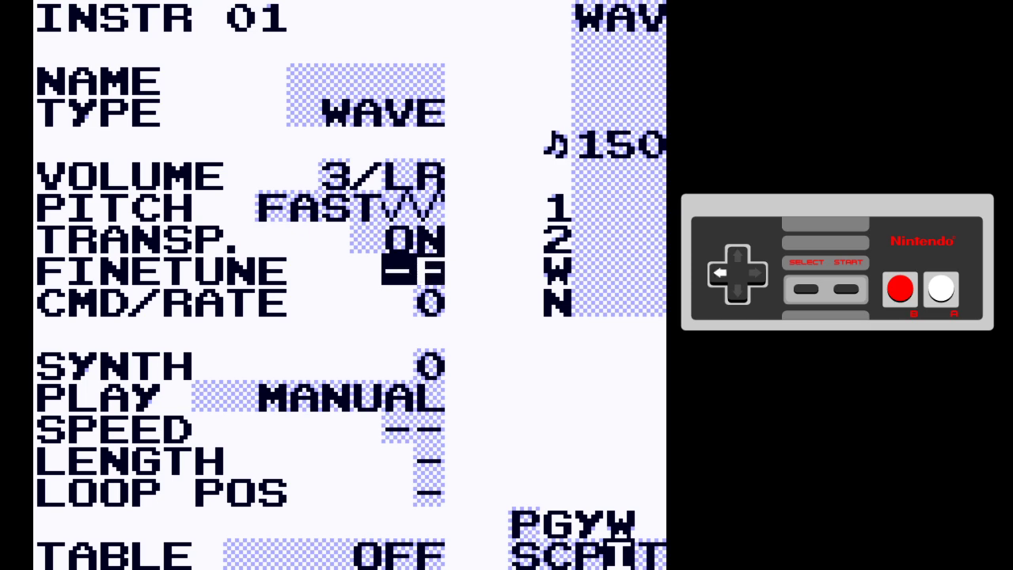
Set instrument 01's finetune back to 0
key(Right)
key(Right)
key(Right)
key(Right)
key(Right)
key(Right)
key(Right)
key(Right)
key(Right)
key(Right)
key(Right)
key(Right)
key(Right)
key(Right)
key(Right)
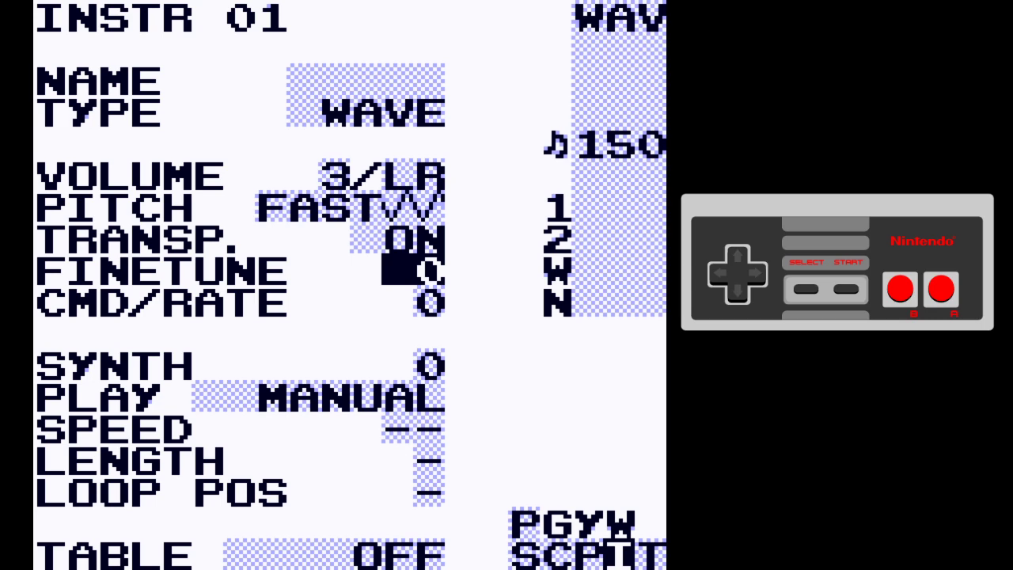
Select instrument 01's SYNTH parameter and open the screen for synth 0
key(Down)
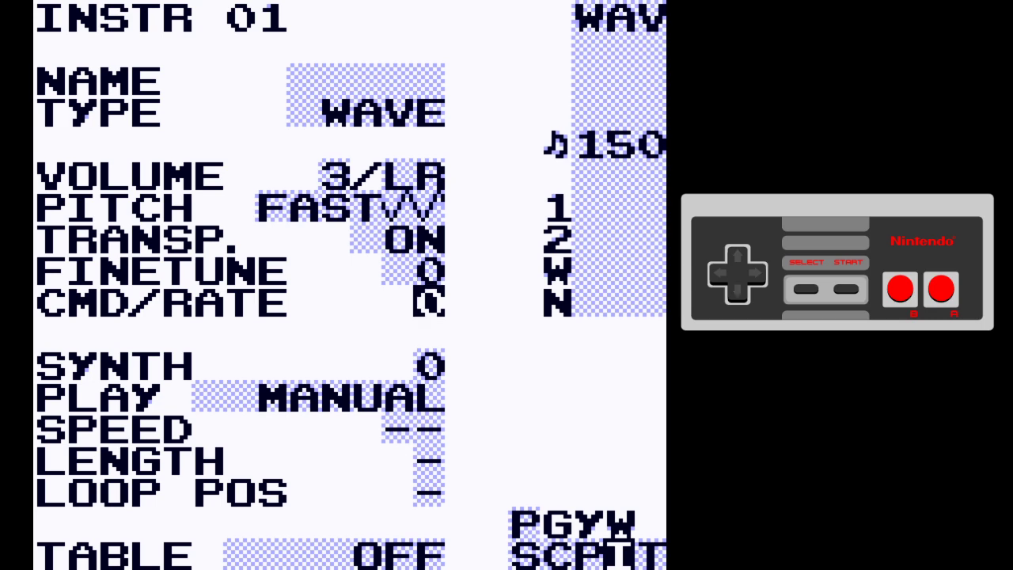
key(Down)
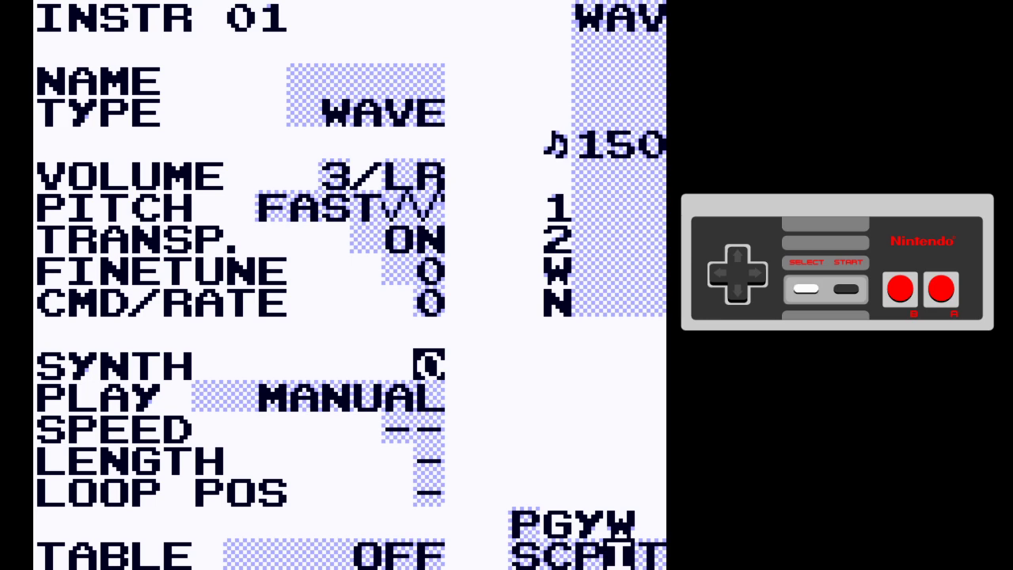
key(shift+Up)
key(shift+Down)
key(shift+Up)
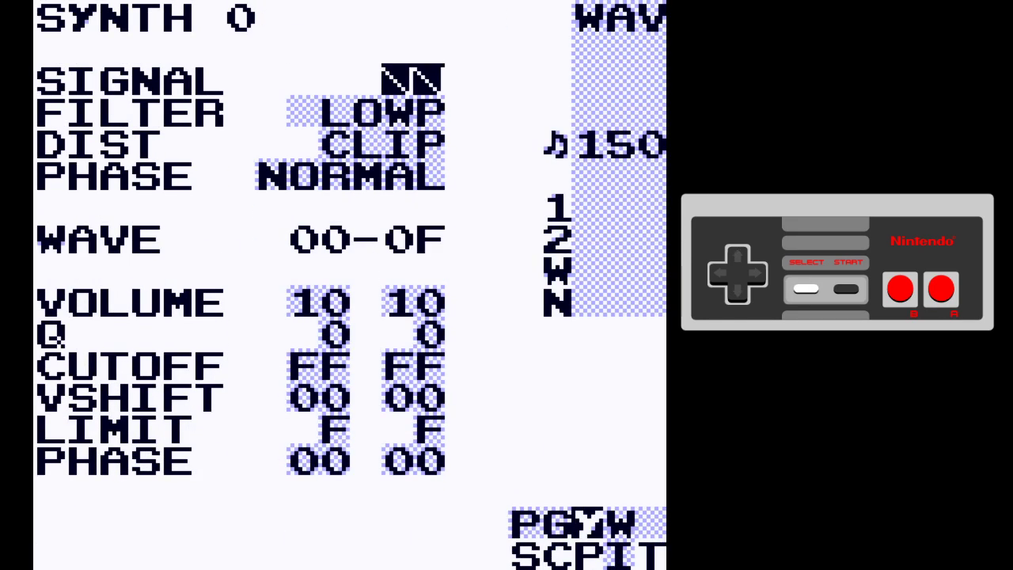
Try synth 0's start volume at 20, then set it back to 10
key(Down)
key(Down)
key(Down)
key(Down)
key(Left)
key(x+Up)
key(x+Up)
key(x+Up)
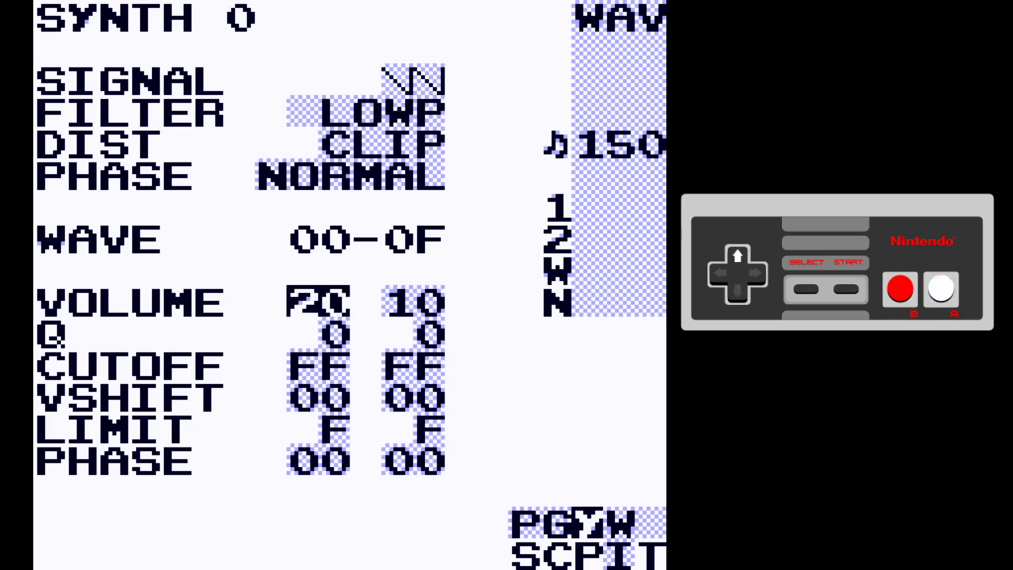
key(x+Down)
key(x+Down)
key(x+Down)
Set synth 0's start Q to 3 and its start cutoff to 10
key(Down)
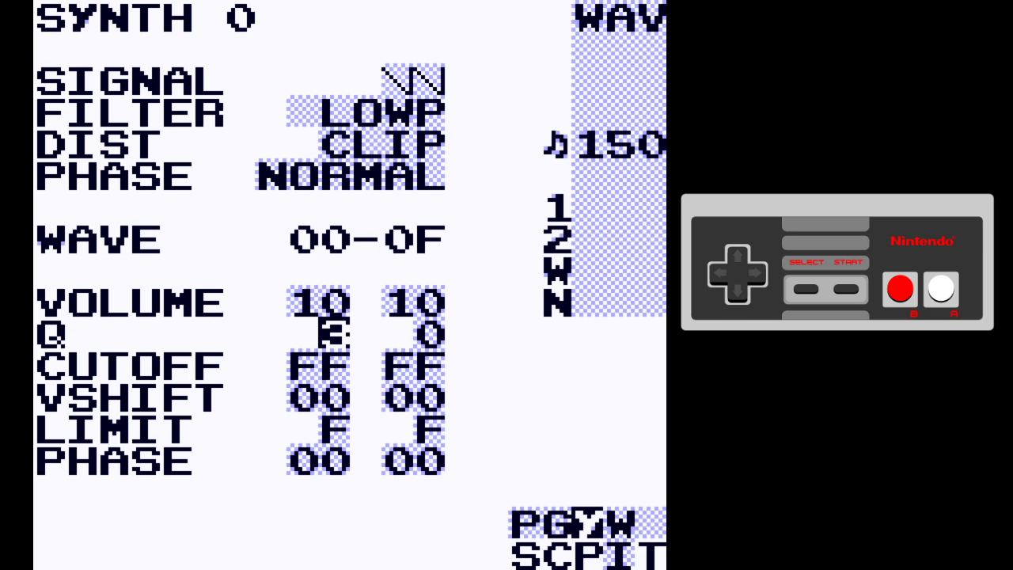
key(Down)
key(x+Down)
key(x+Down)
key(x+Down)
key(x+Down)
key(x+Down)
key(x+Down)
key(x+Down)
key(x+Down)
key(x+Down)
key(x+Down)
key(x+Down)
key(x+Down)
key(x+Down)
key(x+Down)
key(x+Down)
key(x+Down)
key(x+Up)
key(Up)
key(Up)
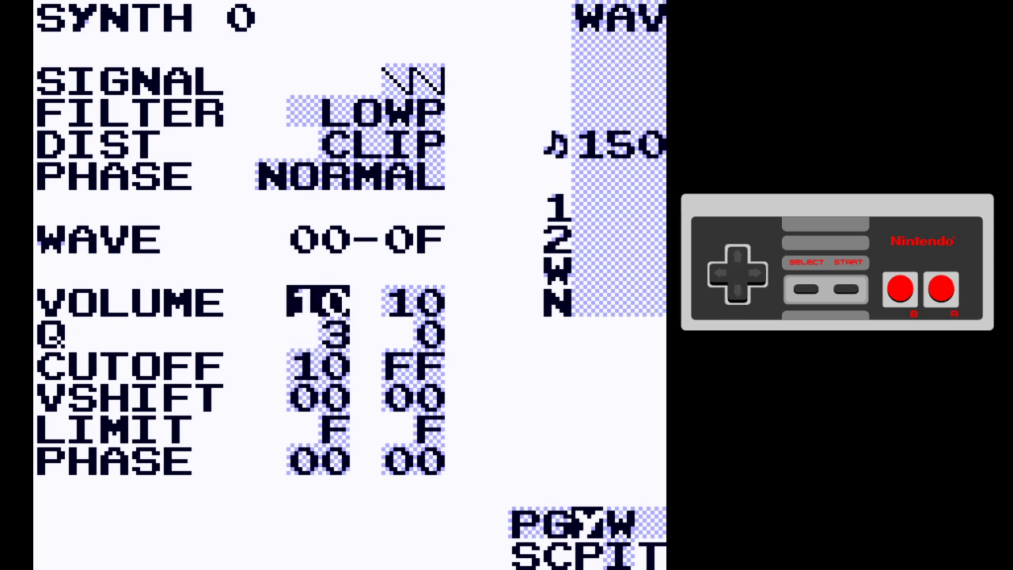
Set synth 0's start volume to 18
key(x+Right)
key(x+Right)
key(x+Right)
key(x+Right)
key(x+Right)
key(x+Right)
key(x+Right)
key(x+Right)
Open the wave screen for synth 0 and page through its wave frames starting from wave 00
key(BackSpace+Right)
key(BackSpace+Left)
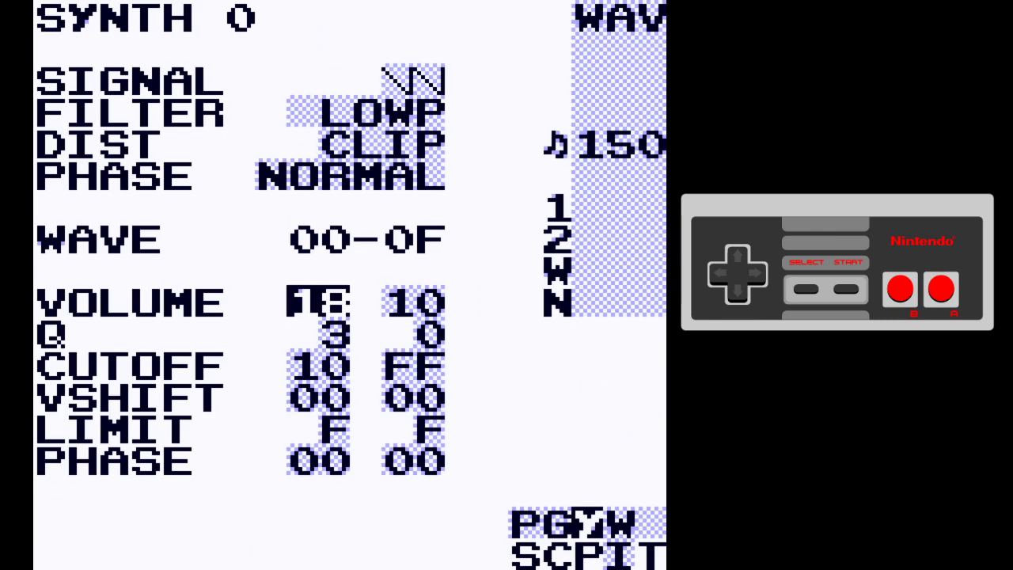
key(BackSpace+Right)
key(BackSpace+Left)
key(BackSpace+Right)
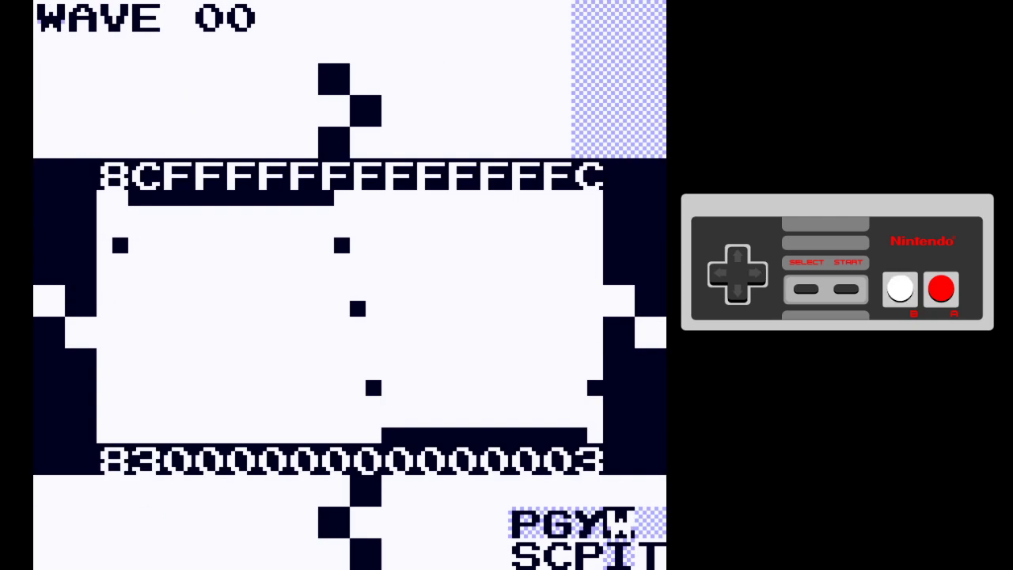
key(z+Right)
key(z+Right)
key(z+Right)
key(z+Right)
key(z+Right)
key(z+Right)
key(z+Right)
key(z+Right)
key(z+Left)
key(z+Left)
Lower the eighth sample of wave 00 to A and return to instrument 01
key(Right)
key(x+Down)
key(BackSpace)
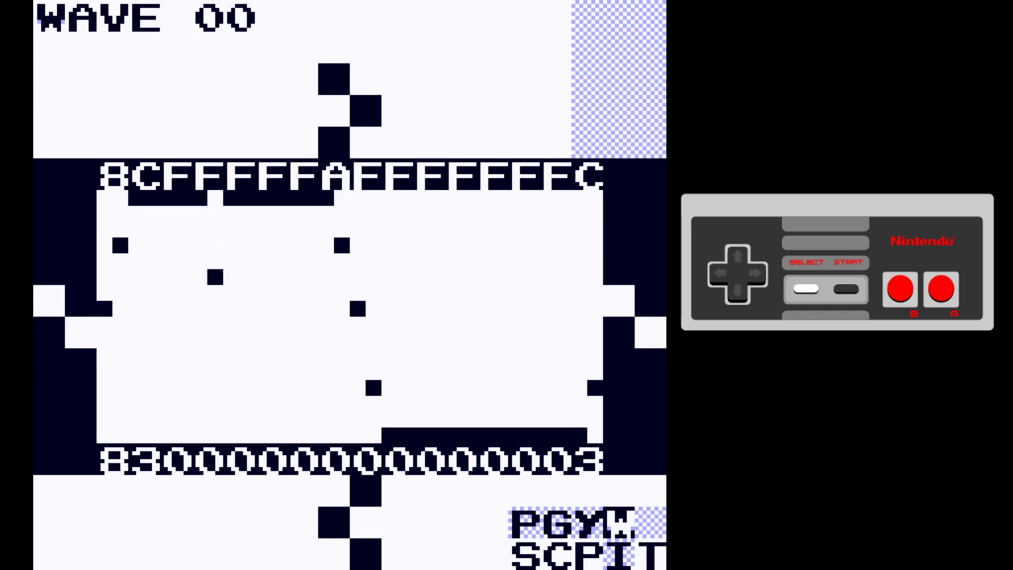
key(Left)
key(Down)
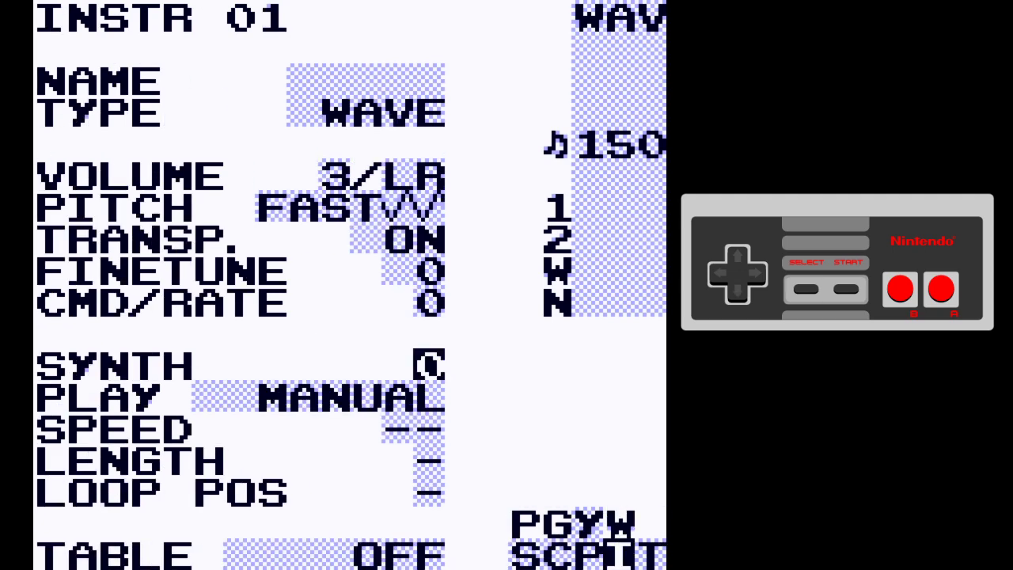
Clone synth 0 into synth 1 for instrument 01
key(Down)
key(shift)
key(shift+a)
key(shift+s)
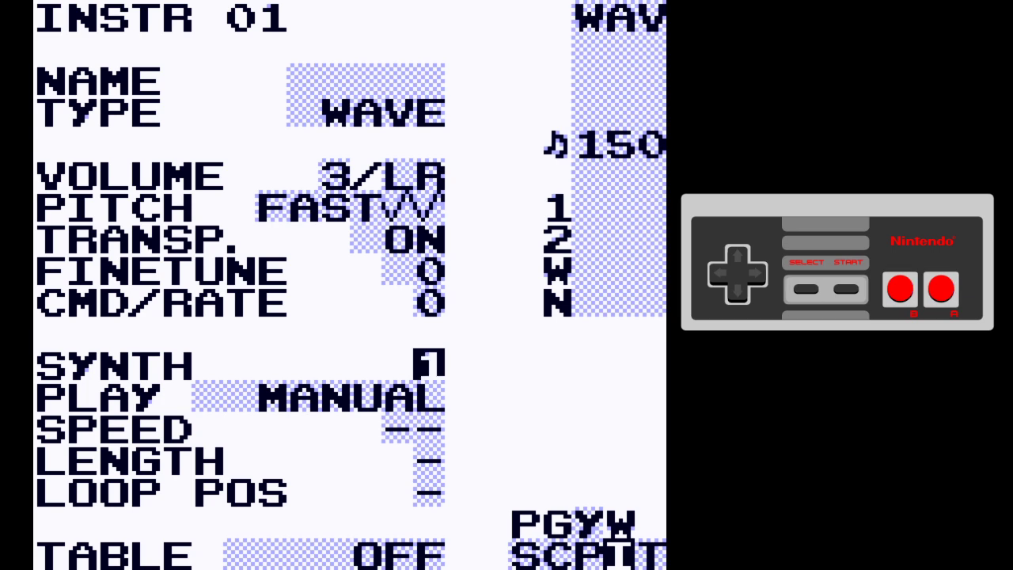
Open synth 1 and look through its wave frames from wave 10 to wave 12 and back
key(shift+Up)
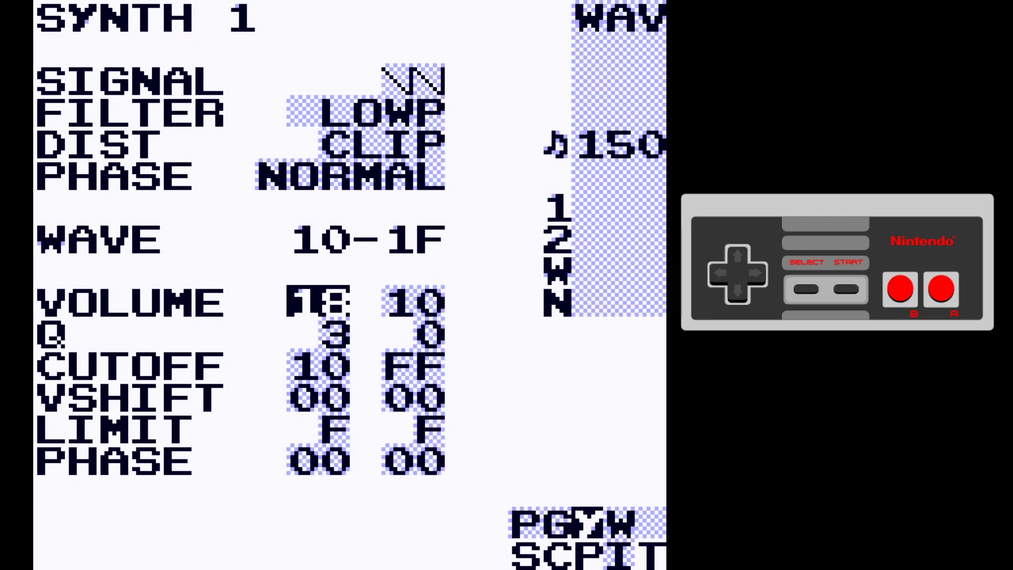
key(shift+Right)
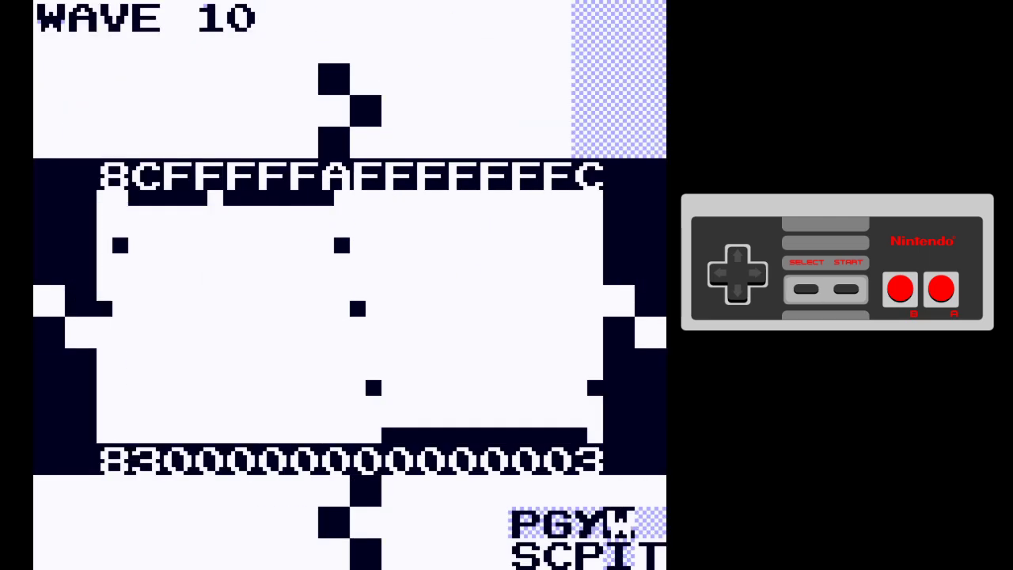
key(z+Right)
key(z+Right)
key(z+Right)
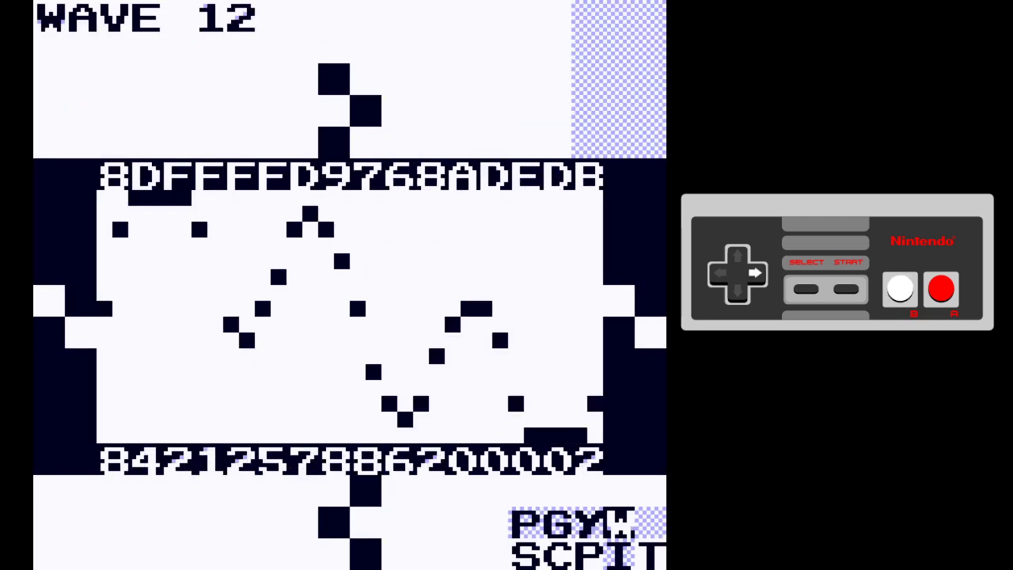
key(z+Left)
key(z+Left)
key(z+Left)
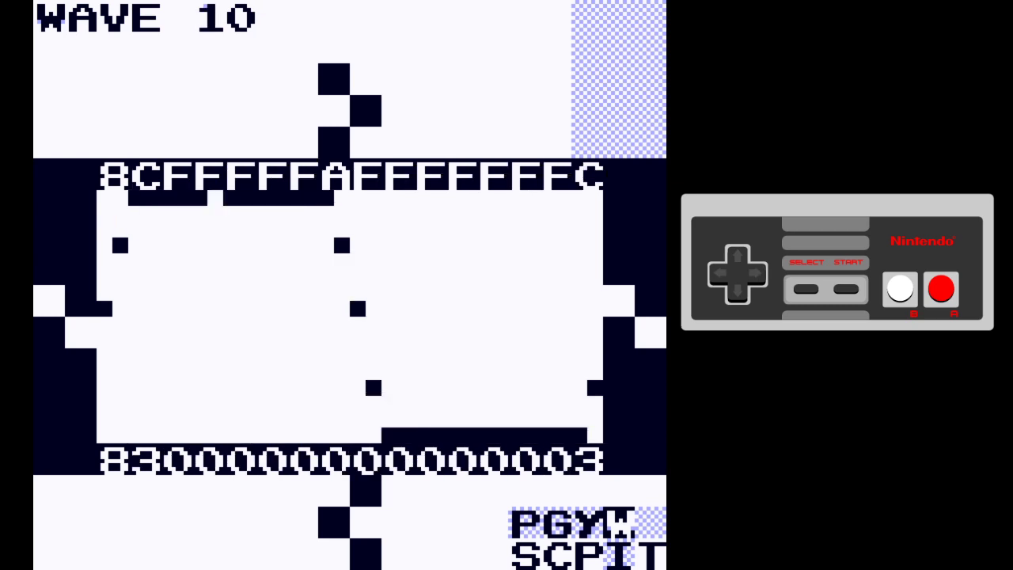
Raise the eighth sample of wave 10 to F
key(Up)
key(Up)
key(Up)
key(Up)
key(Up)
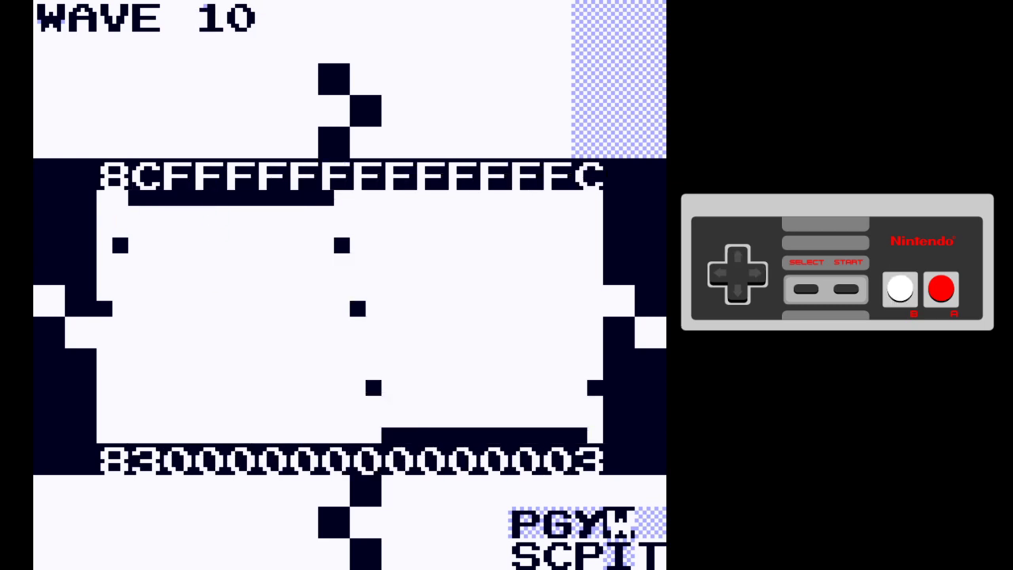
Return from wave 10 to the synth 1 screen
key(z+Down)
key(z+Up)
key(BackSpace+Left)
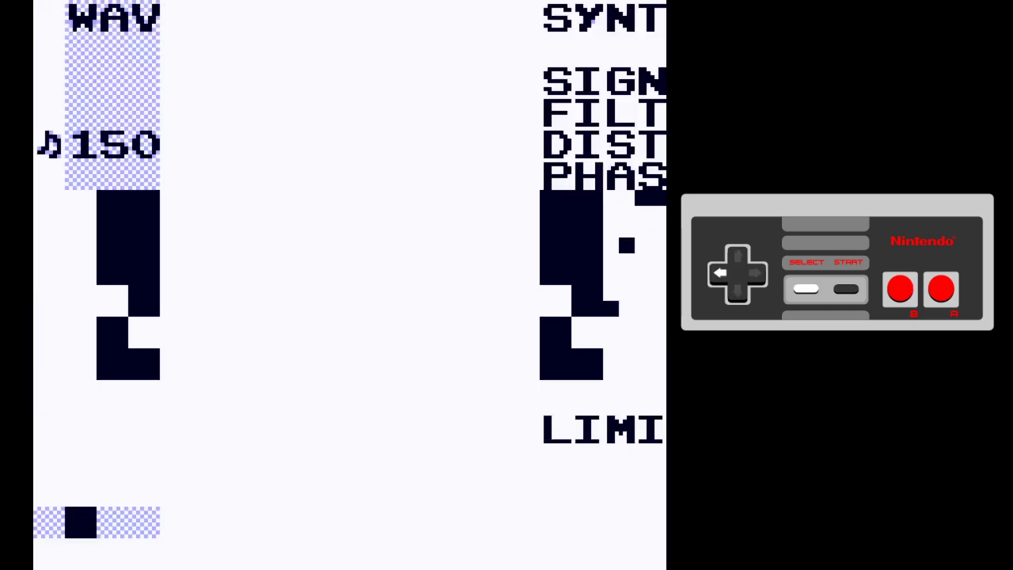
key(shift+Right)
key(shift+Left)
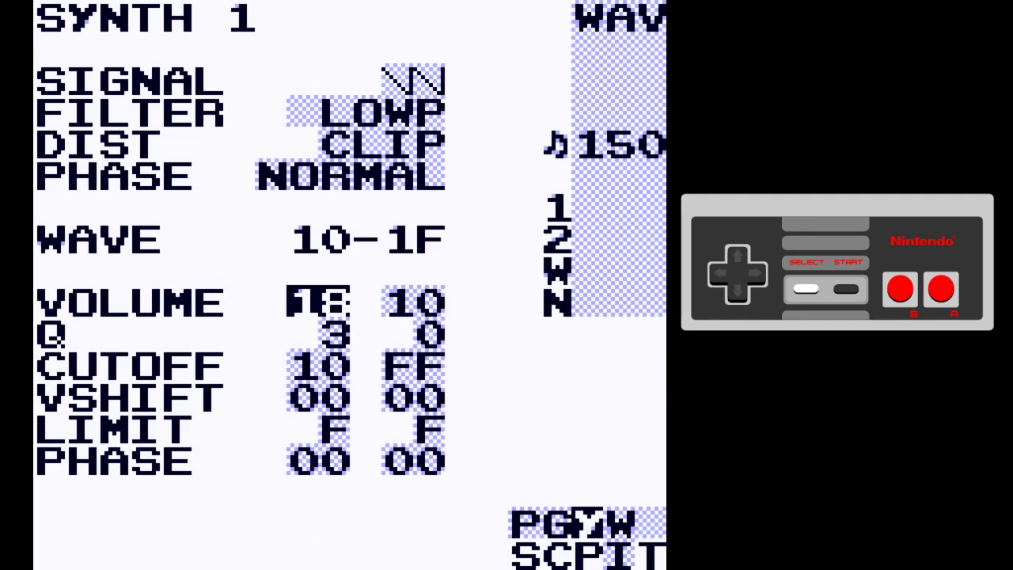
Return from synth 1 to instrument 01 and select its PLAY setting
key(z)
key(z+Left)
key(z+Right)
key(shift+Down)
key(Down)
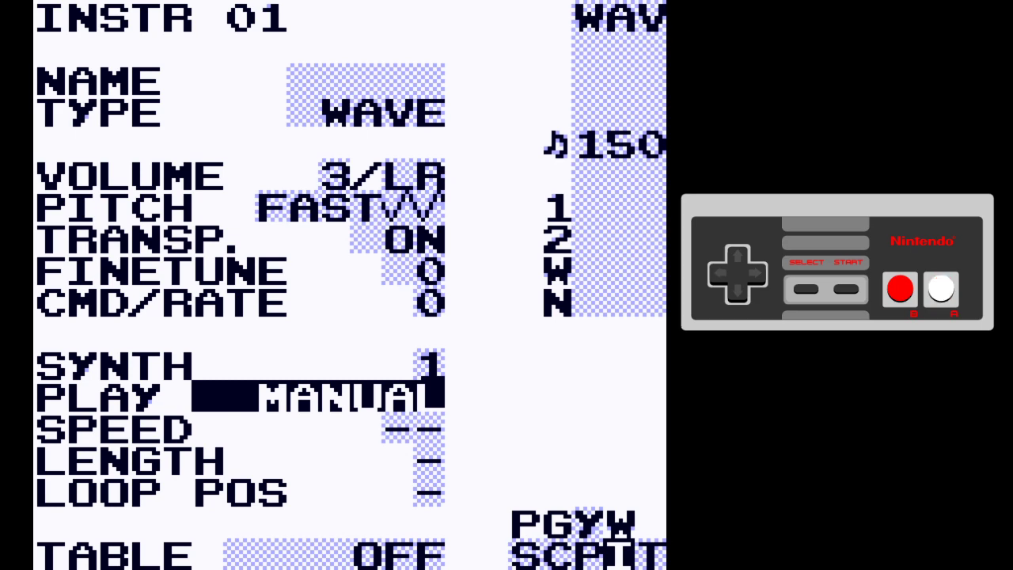
Cycle through instrument 01's play modes and set PLAY to ONCE
key(x+Right)
key(x+Right)
key(x+Right)
key(x+Left)
key(x+Left)
key(x+Left)
key(x+Right)
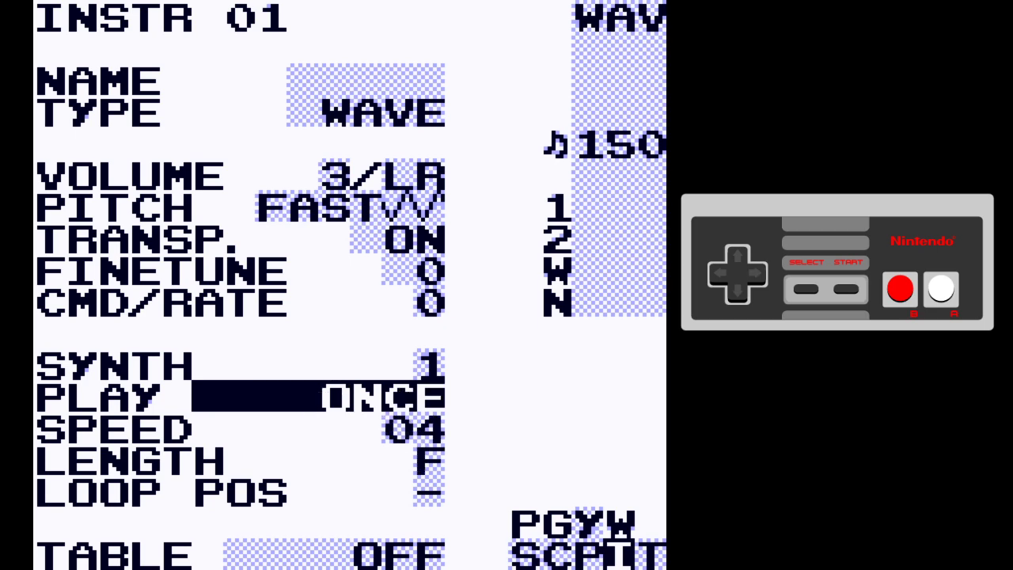
Check the SPEED and LENGTH settings, then switch PLAY to LOOP and back to ONCE
key(Down)
key(Down)
key(Up)
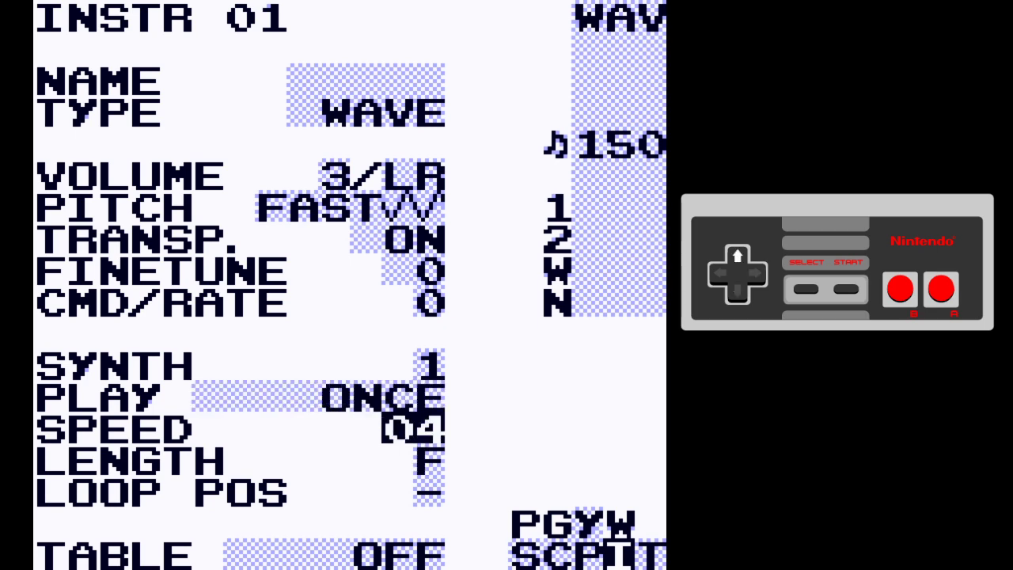
key(Up)
key(x+Right)
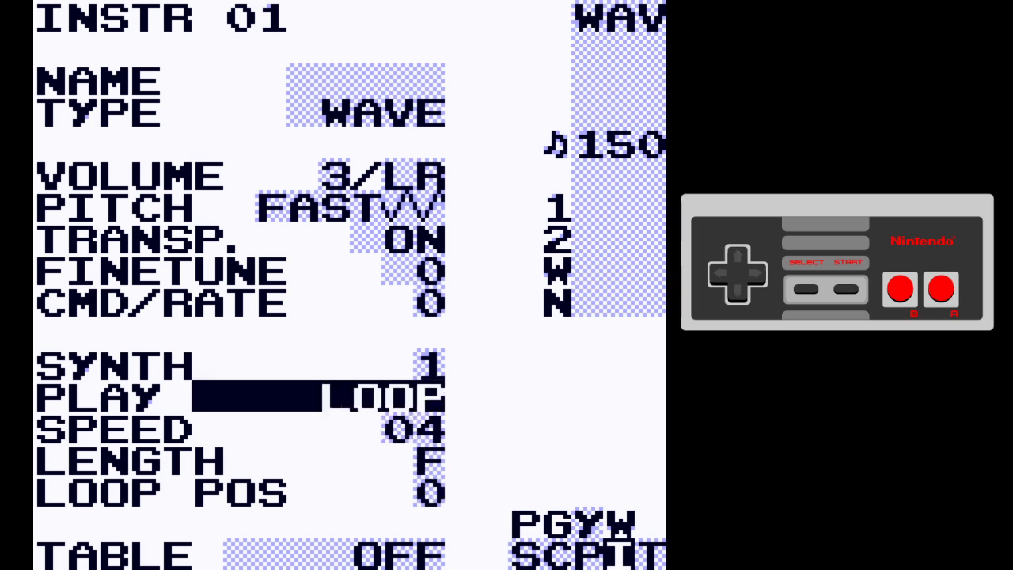
key(x+Left)
key(x)
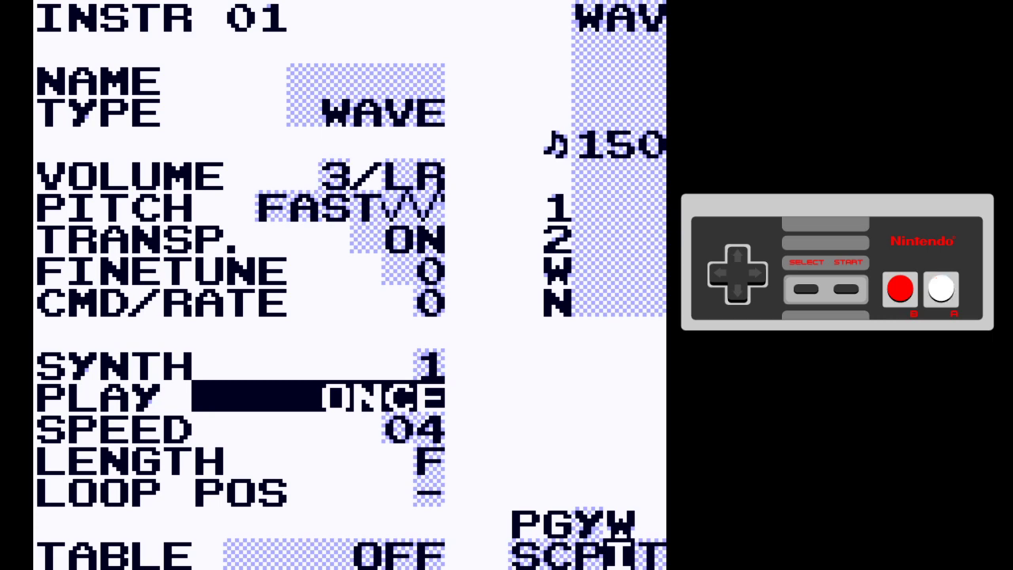
Set instrument 01's PLAY mode to LOOP and select its loop position
key(Right)
key(x+Right)
key(Left)
key(Down)
key(Down)
key(Down)
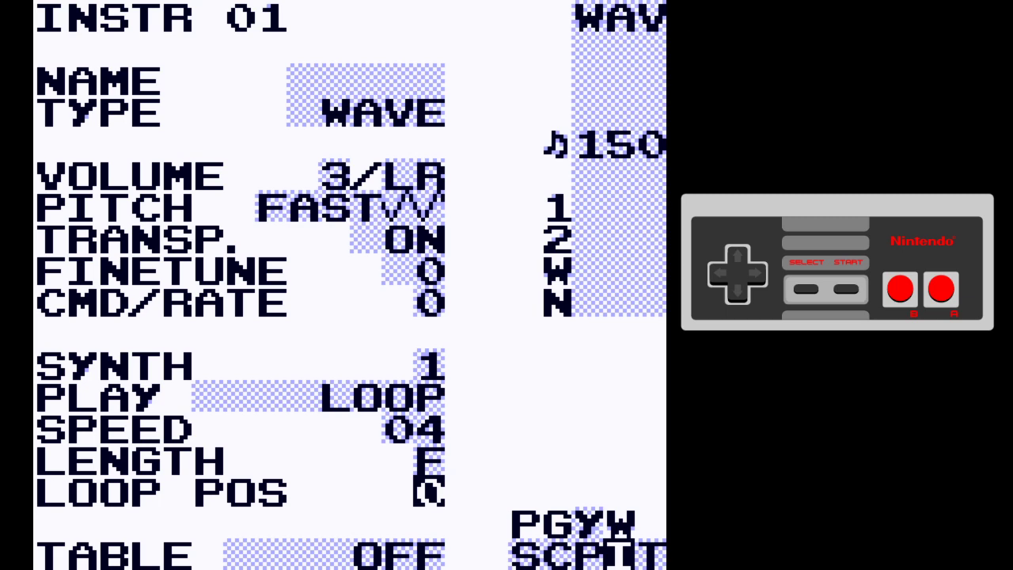
Try loop position F on instrument 01, then restore it to 0
key(Up)
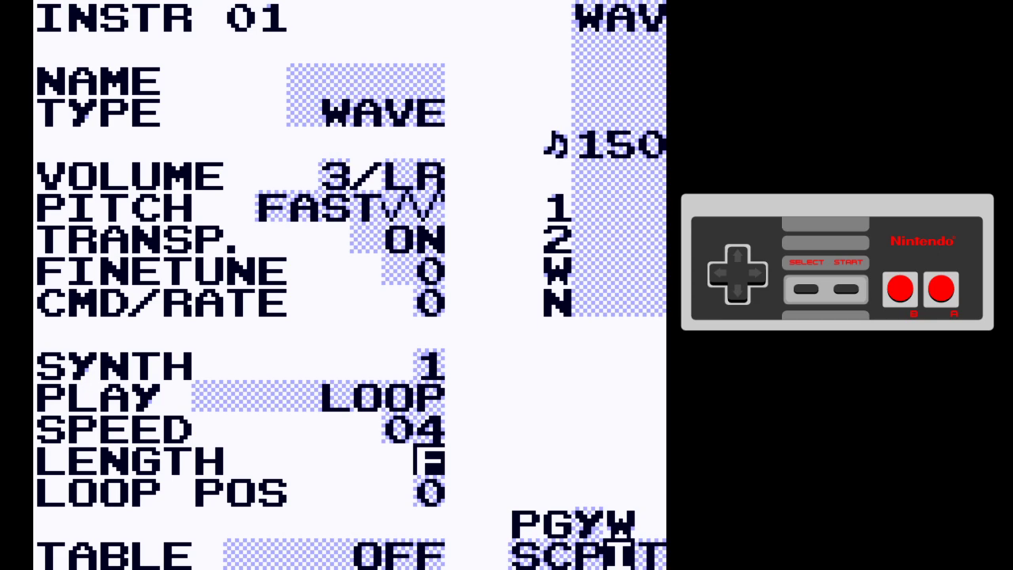
key(Down)
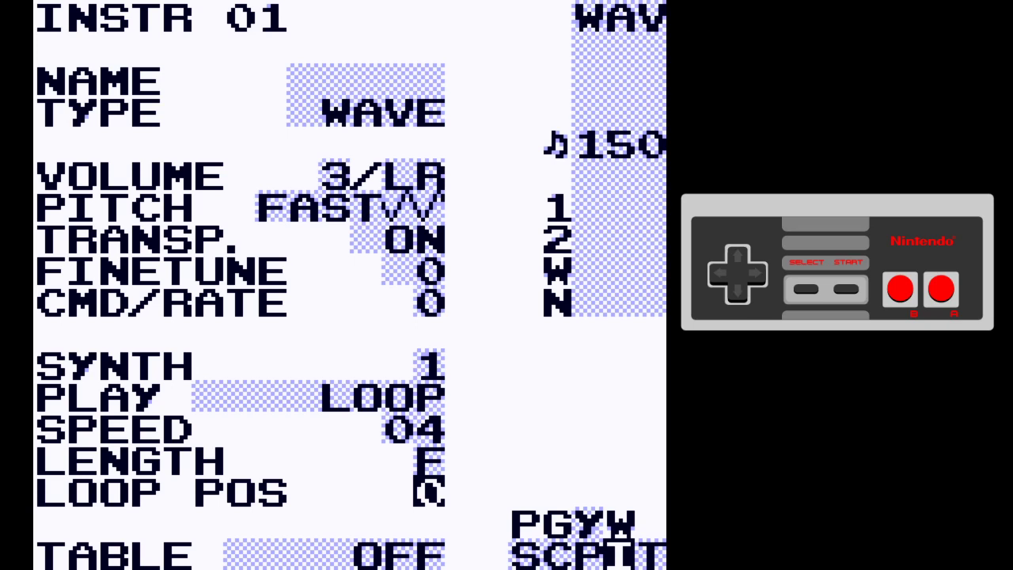
key(x)
key(Right)
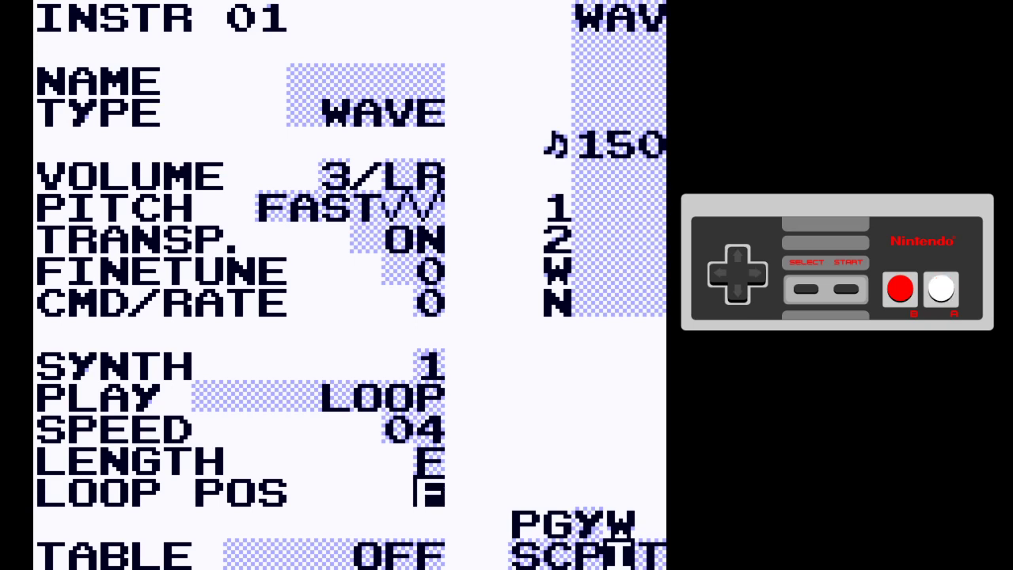
key(Left)
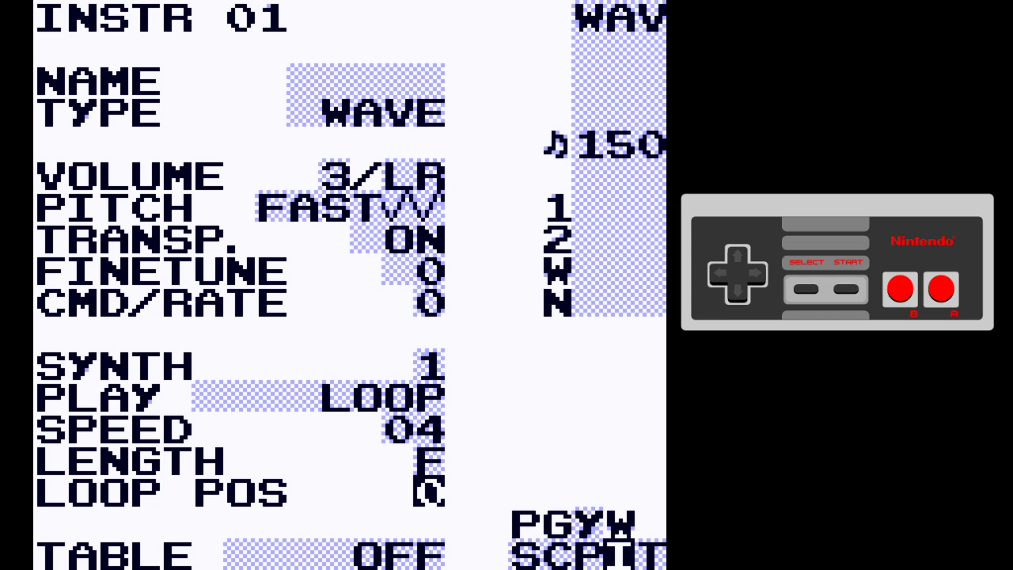
Look at the synth 1 parameters and return to instrument 01
key(Up)
key(Up)
key(Up)
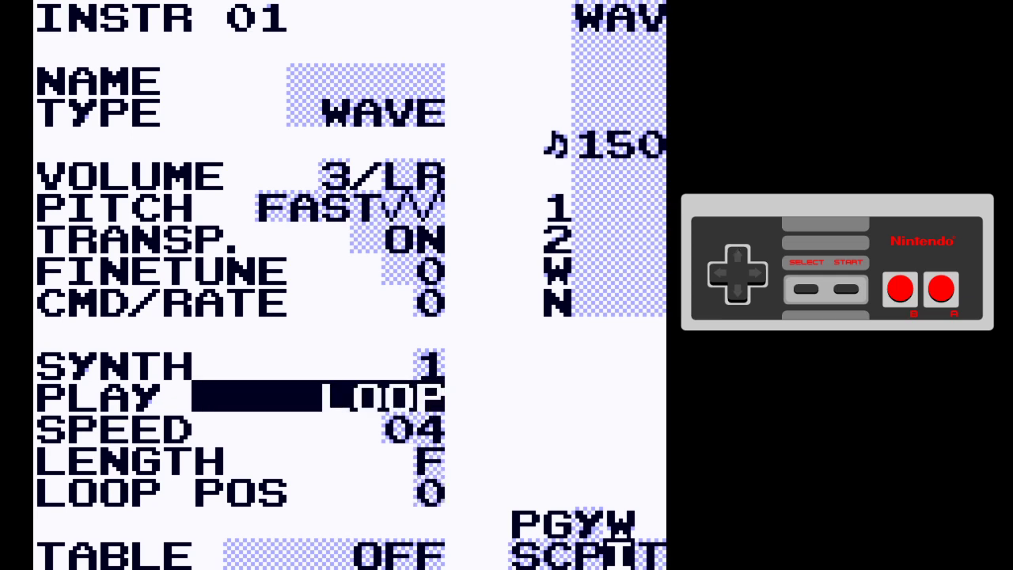
key(shift)
key(Up)
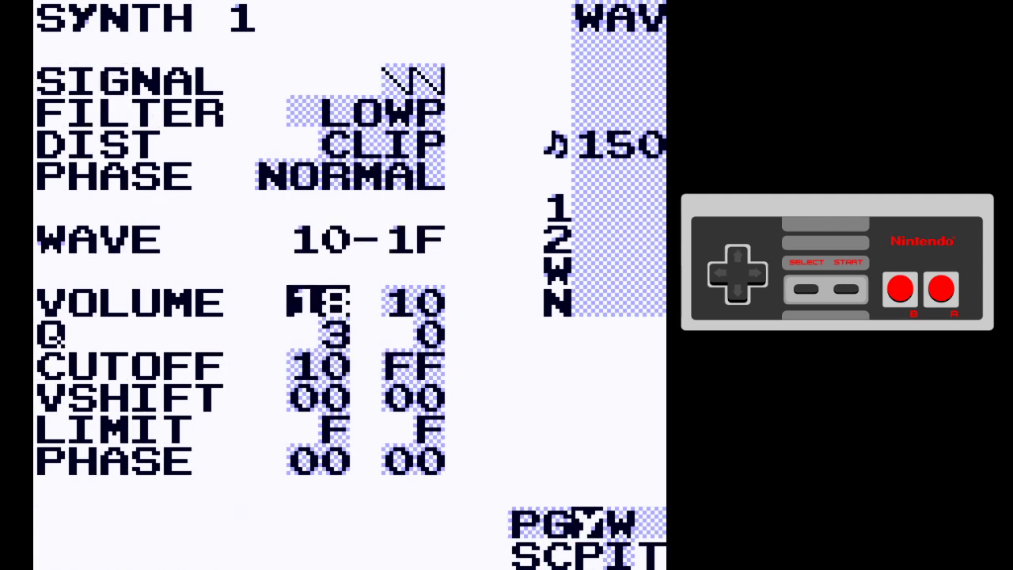
key(shift+Down)
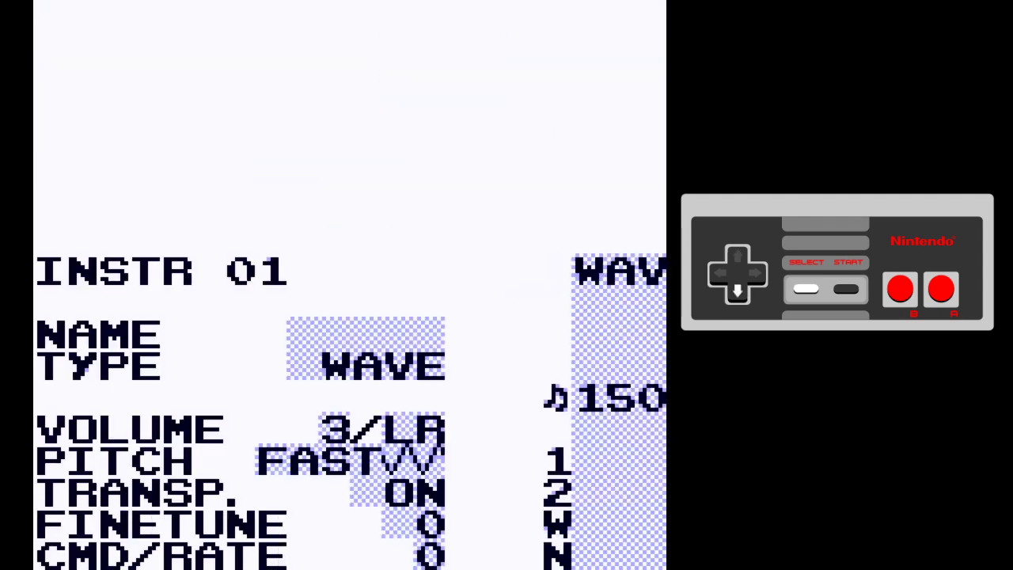
Set instrument 01's SPEED to 02 and audition the C 4 note in phrase 02
key(Down)
key(x+Left)
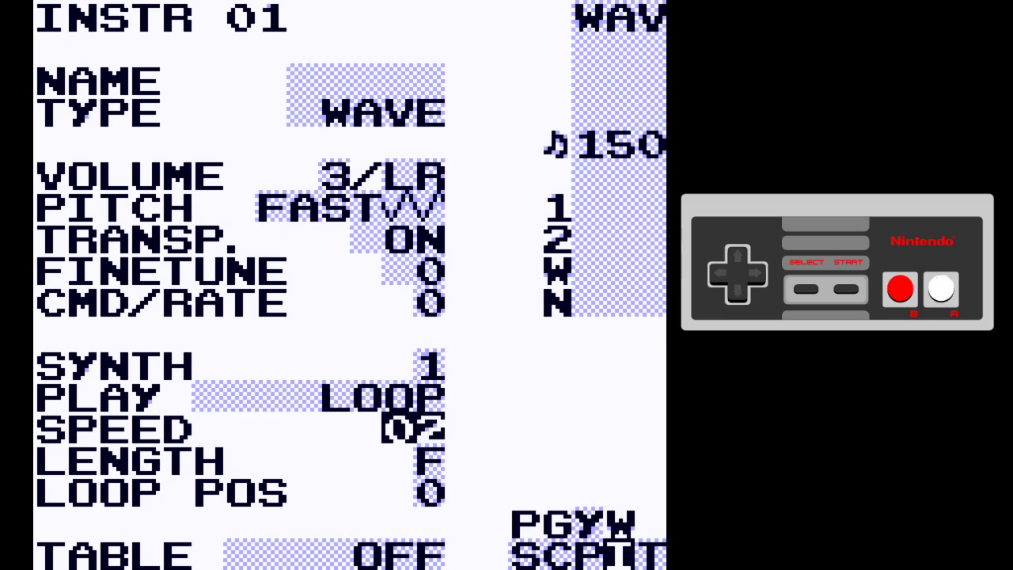
key(shift+Left)
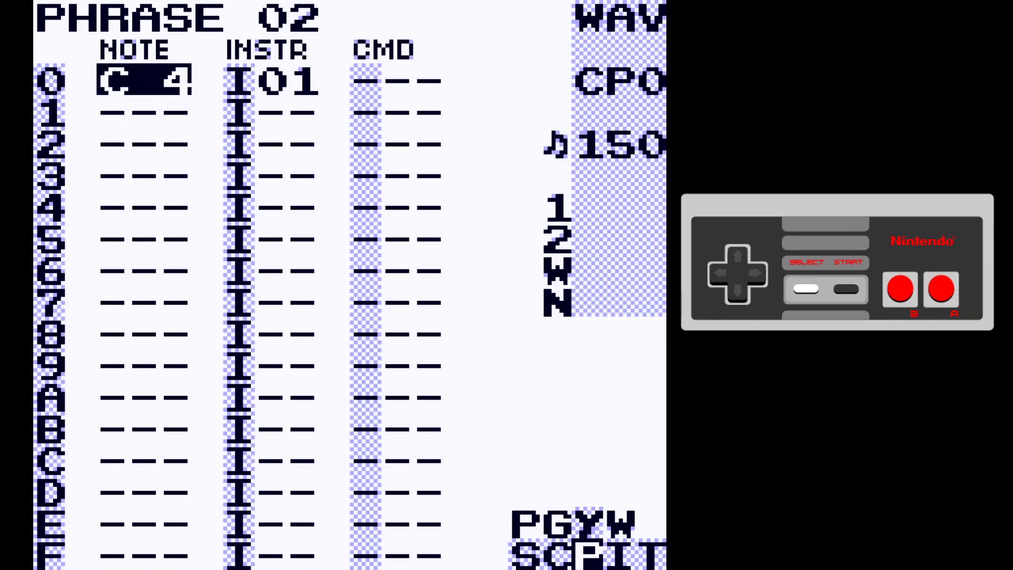
key(x)
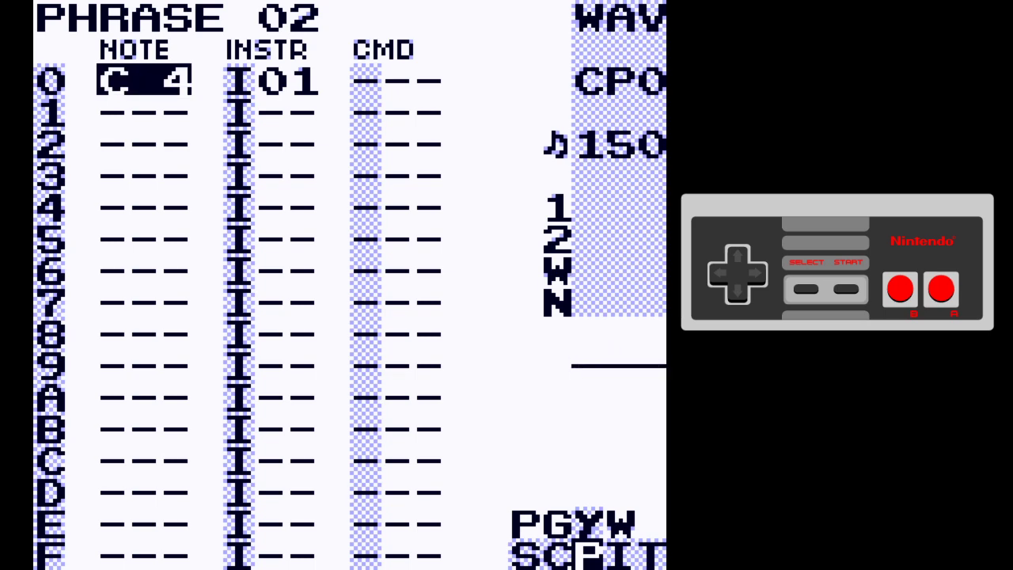
Lower instrument 01's SPEED to 01 and play the C 4 note in phrase 02
key(BackSpace)
key(Right)
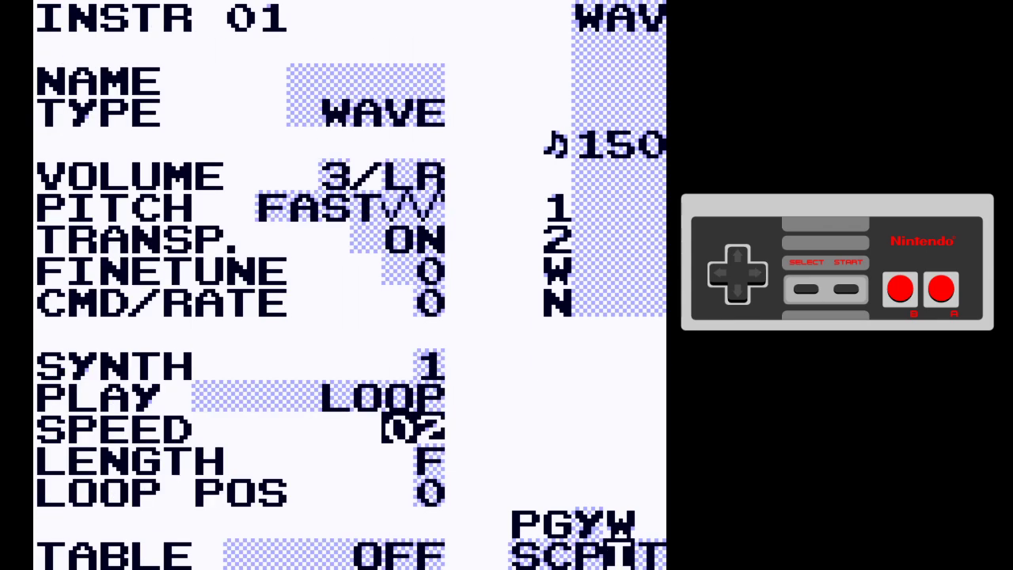
key(z+Left)
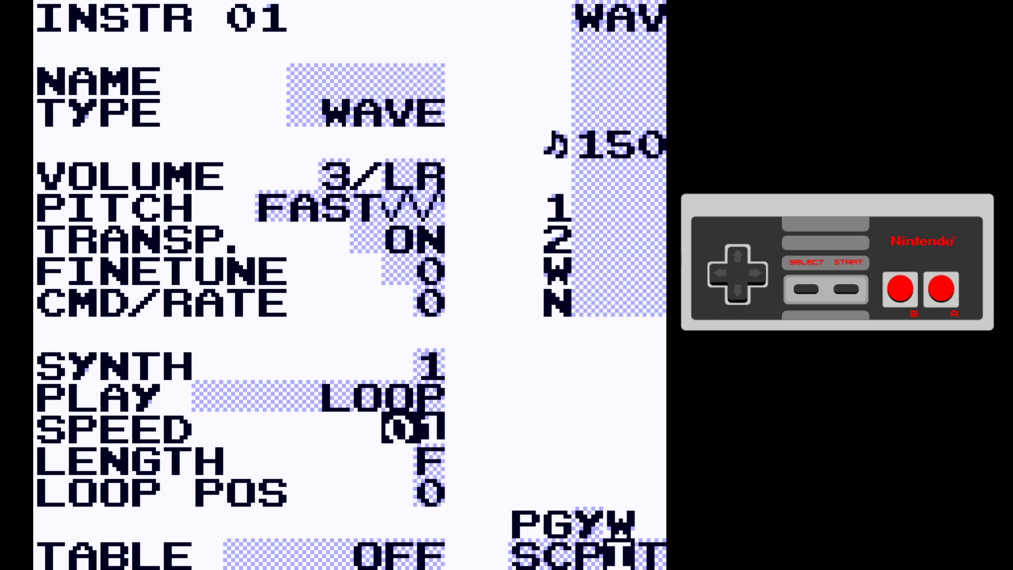
key(shift+Left)
key(s)
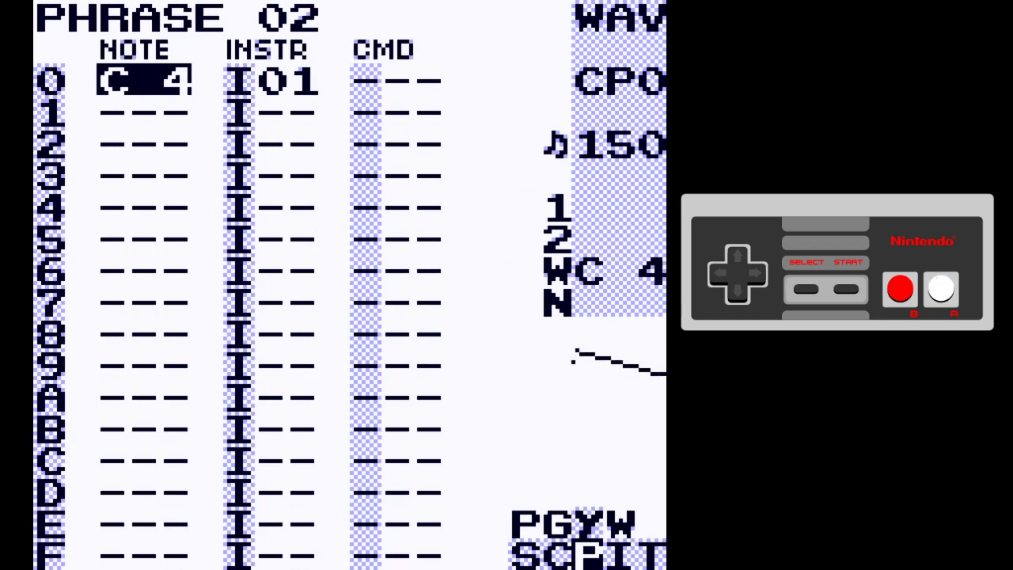
Return to instrument 01 and set its PLAY mode to PINGPONG
key(shift)
key(shift+Right)
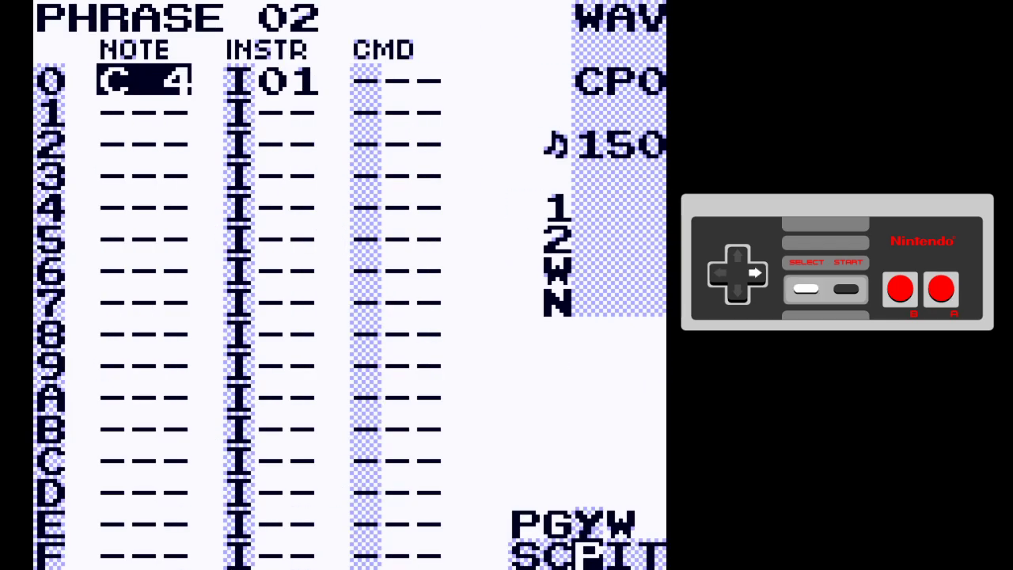
key(Up)
key(x+Right)
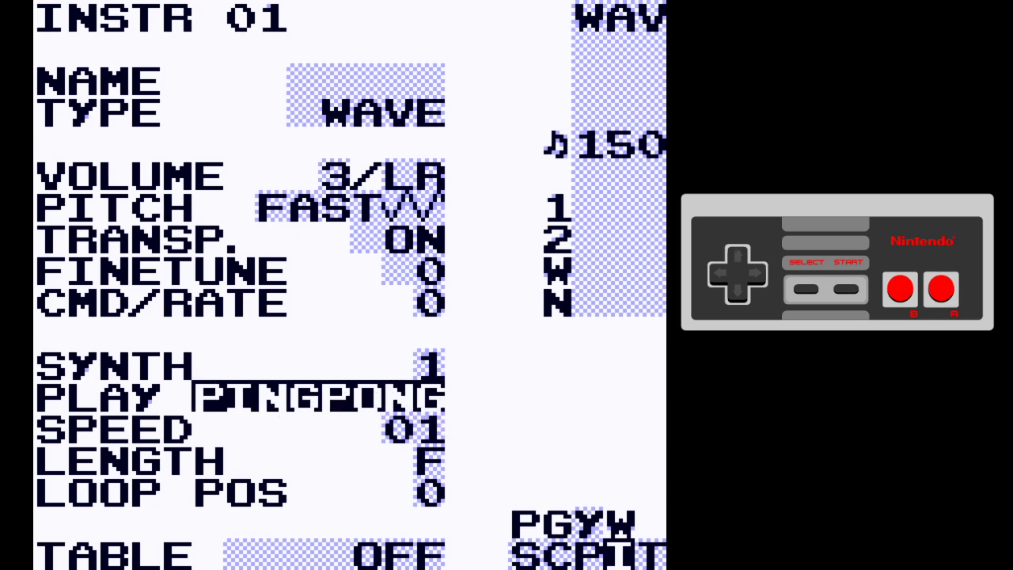
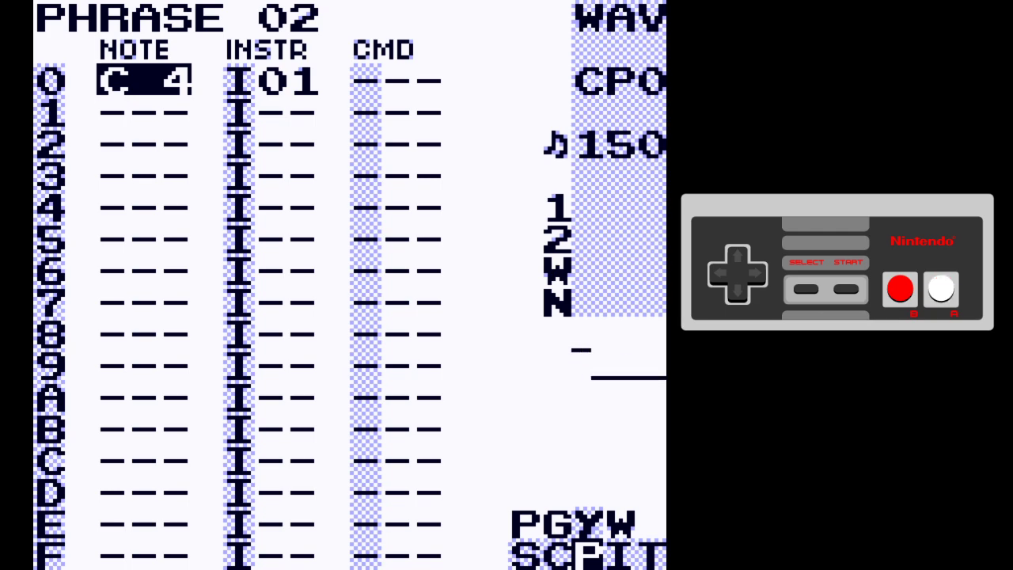
Assign table 01 to instrument 01 and open that table
key(shift+Right)
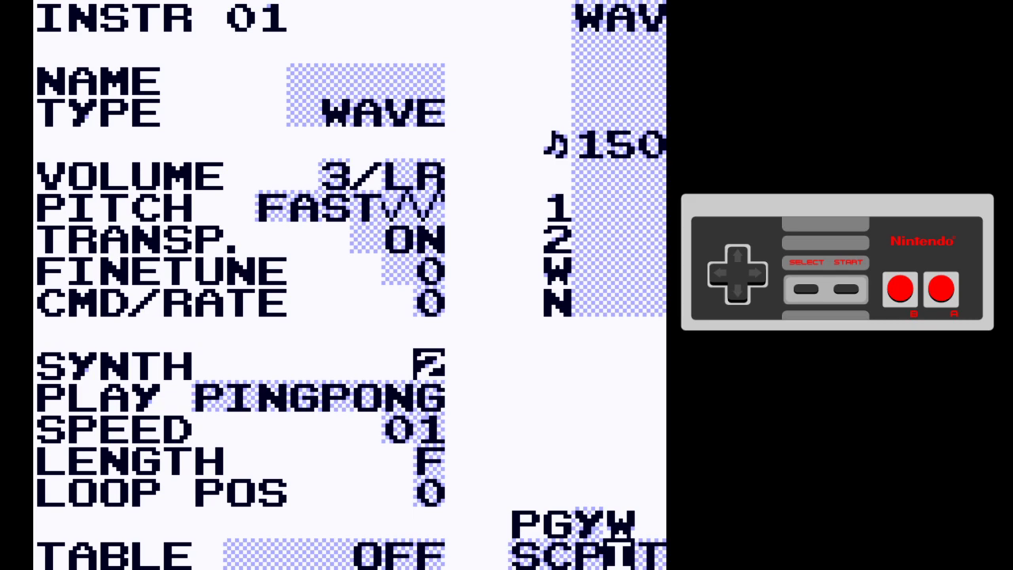
key(Down)
key(Down)
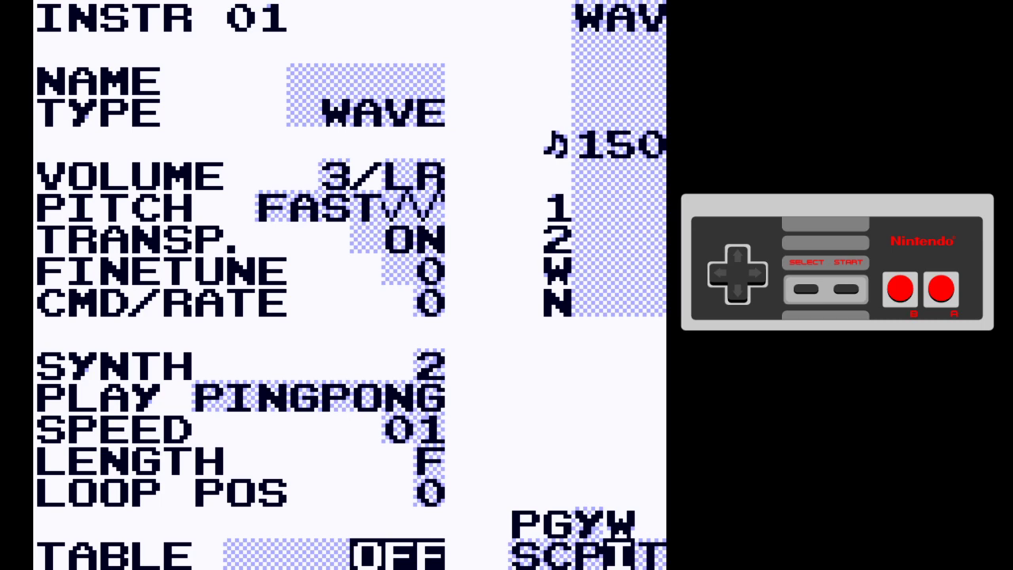
key(shift+Left)
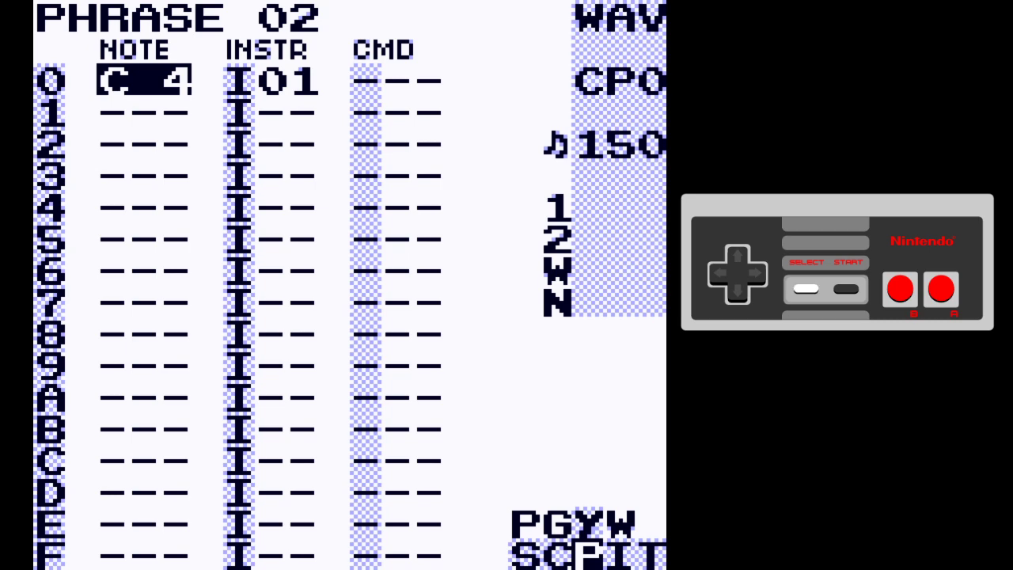
key(shift+Right)
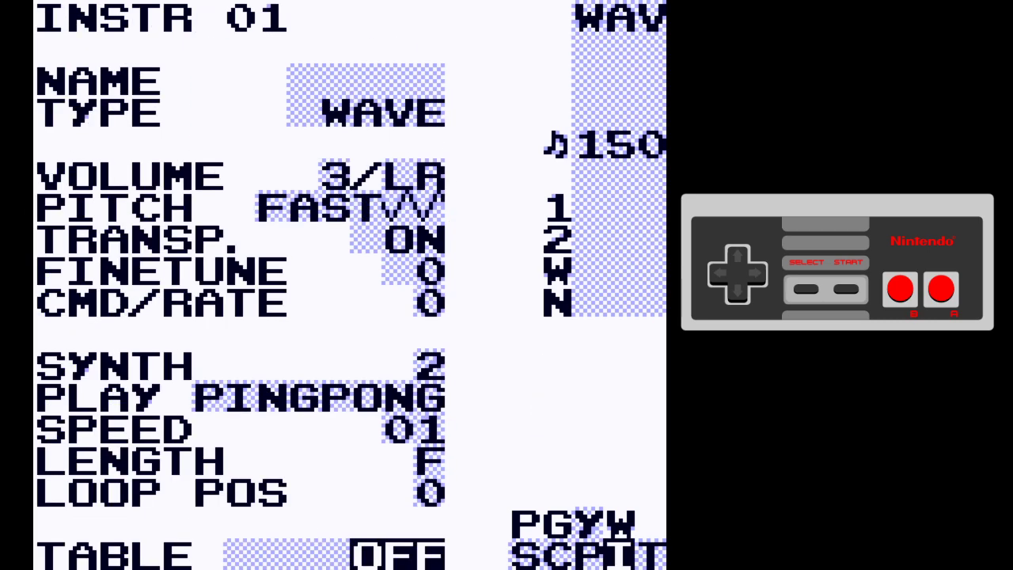
key(x)
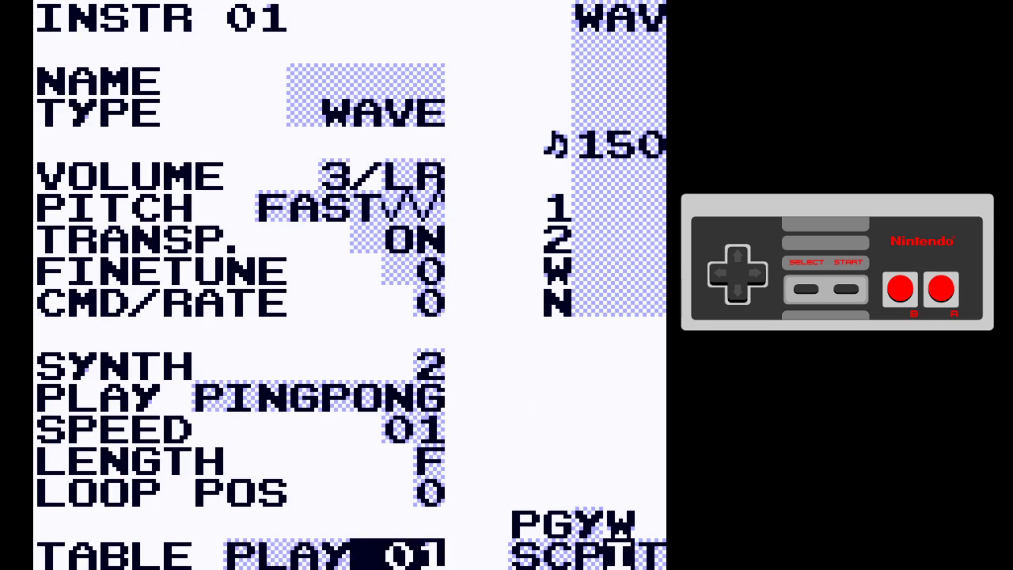
key(shift)
key(shift+Right)
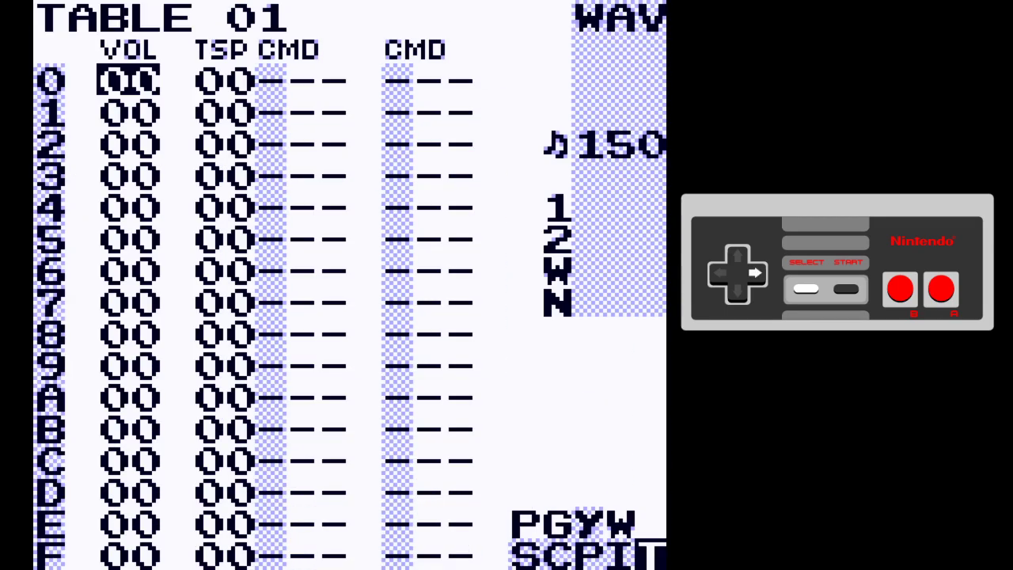
Enter an R00 command in the first command column of row 0 in table 01
key(Right)
key(Right)
key(x)
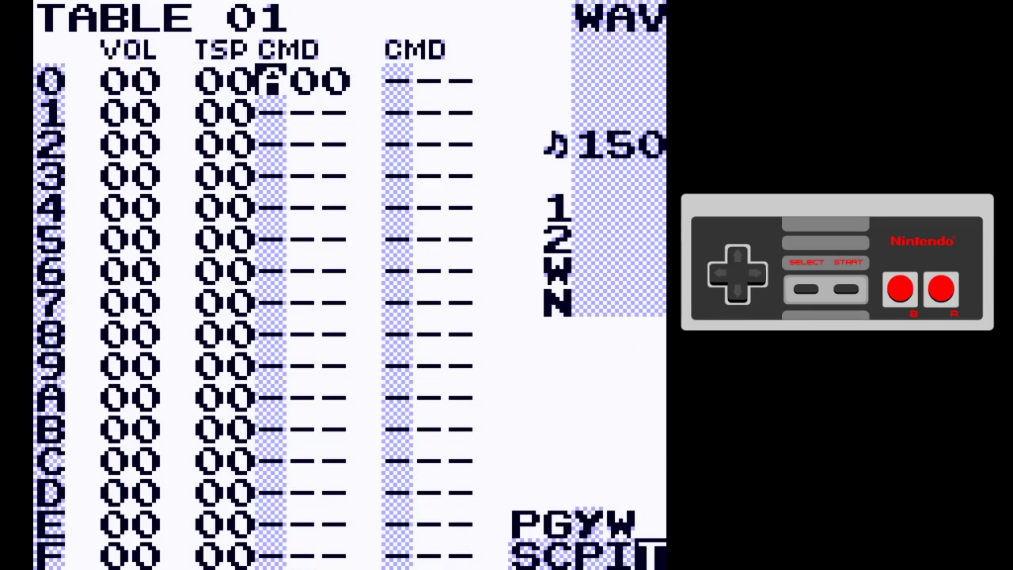
key(x+Right)
key(x+Right)
key(x+Right)
key(x+Right)
key(x+Right)
key(x+Right)
key(x+Right)
key(x+Right)
key(x+Right)
key(x+Right)
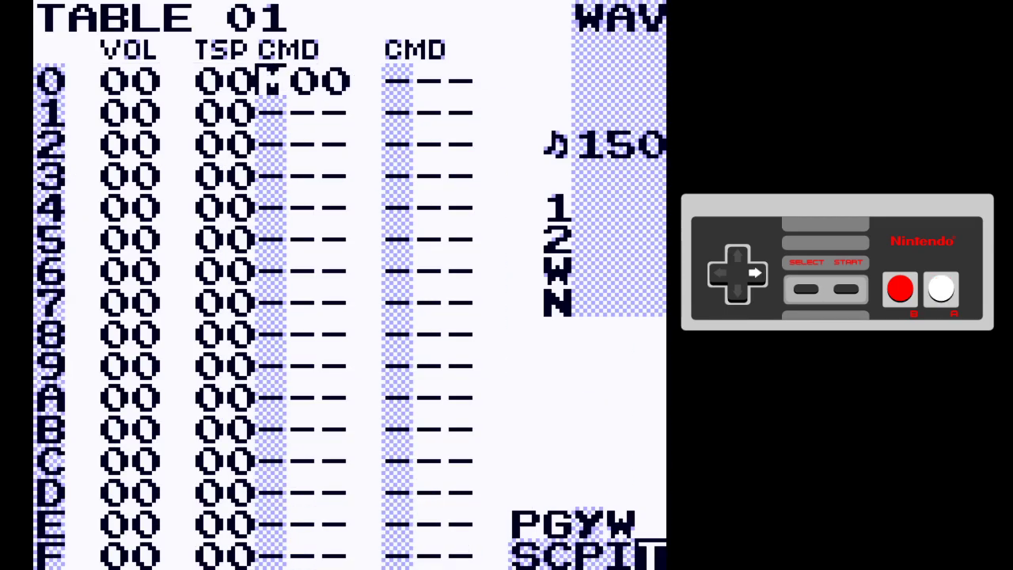
key(Right)
key(Right)
key(Right)
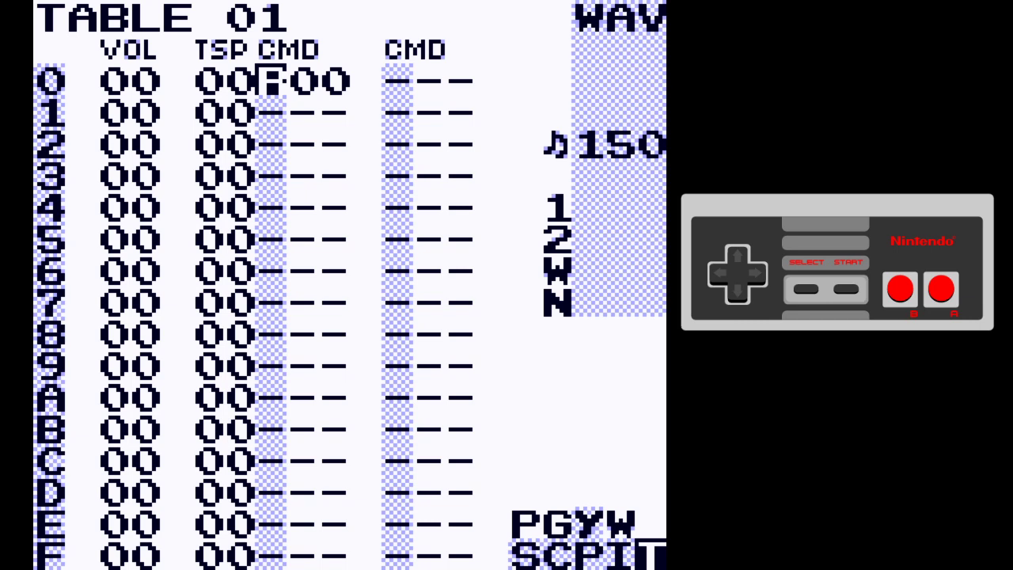
key(Right)
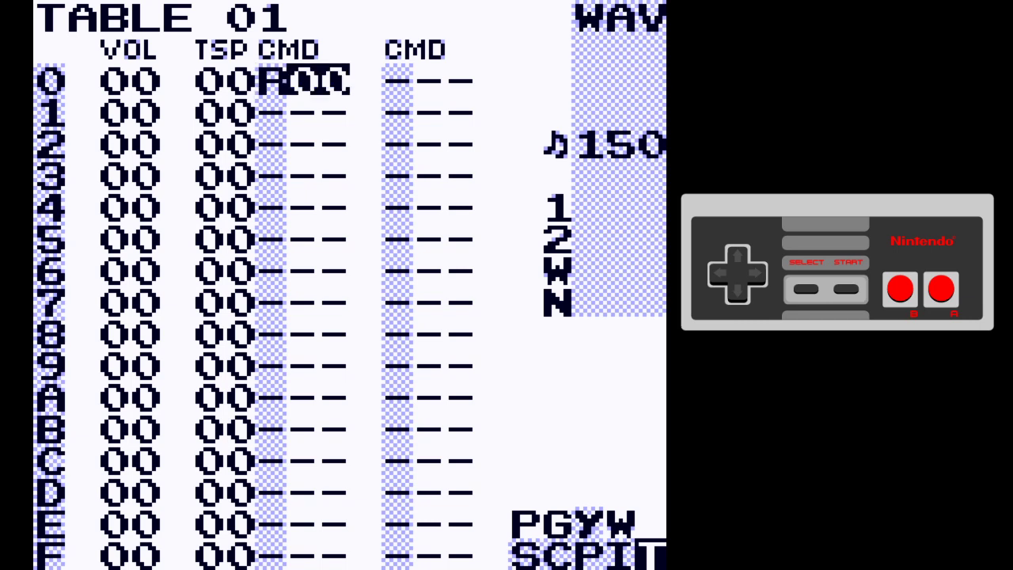
key(Down)
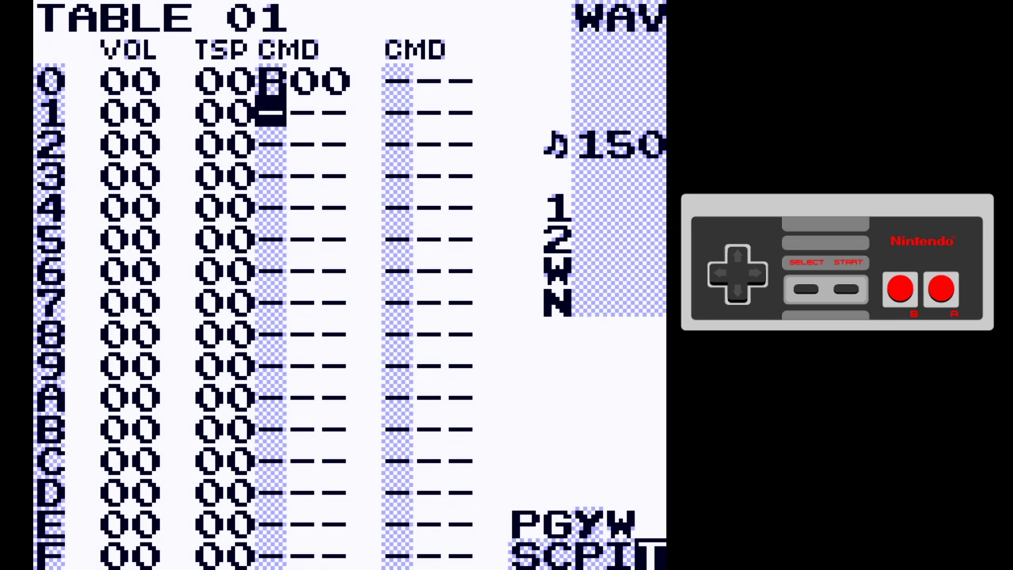
Return to instrument 01 and set its PLAY mode to MANUAL
key(shift+Left)
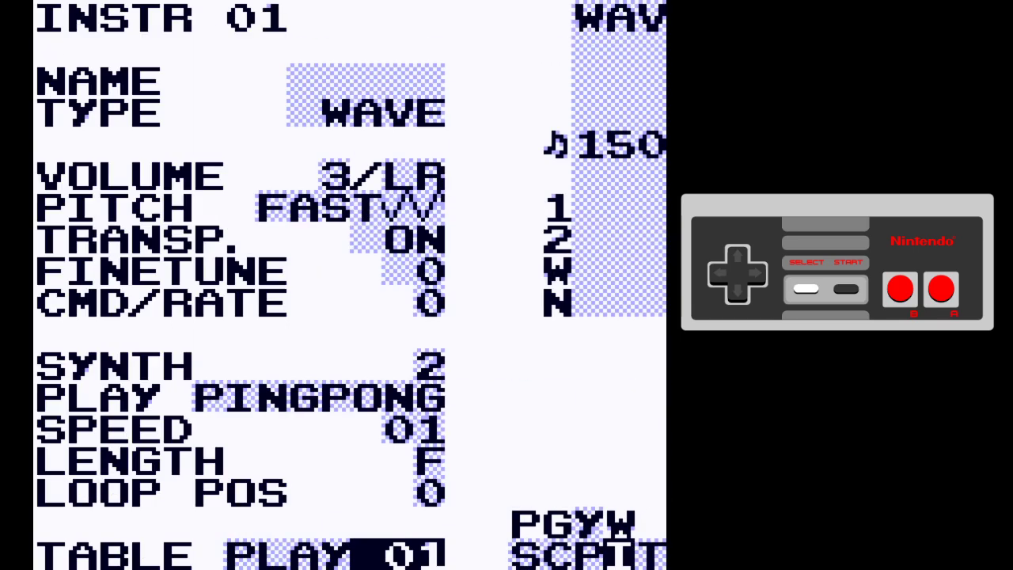
key(Up)
key(Up)
key(Up)
key(Up)
key(s+Left)
key(s+Left)
key(s+Left)
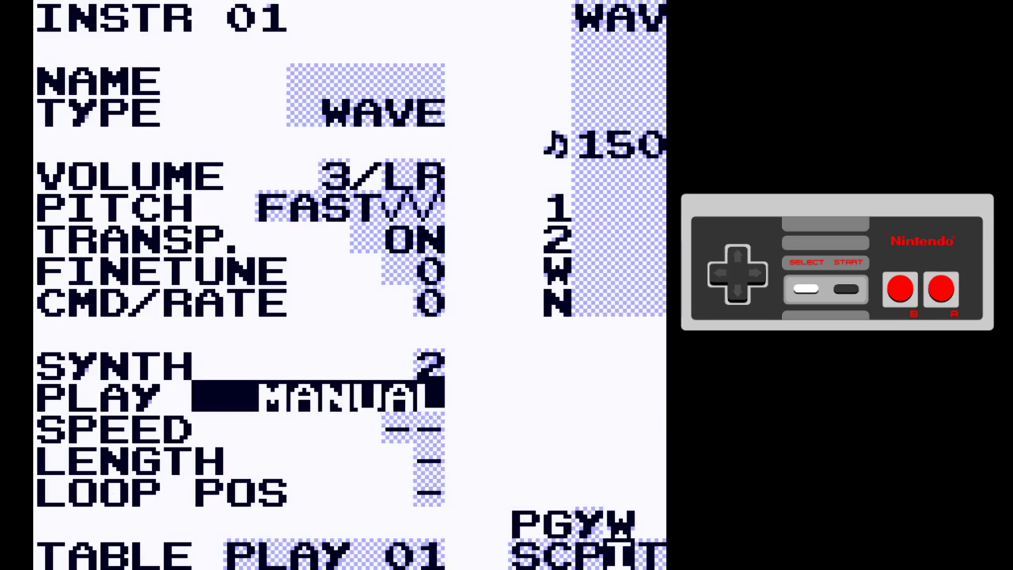
Open table 01 and enter an F00 command in the first command column of row 1
key(shift+Right)
key(s)
key(s+Left)
key(s+Left)
key(s+Left)
key(s+Left)
key(s+Left)
key(s+Left)
key(s+Left)
key(s+Left)
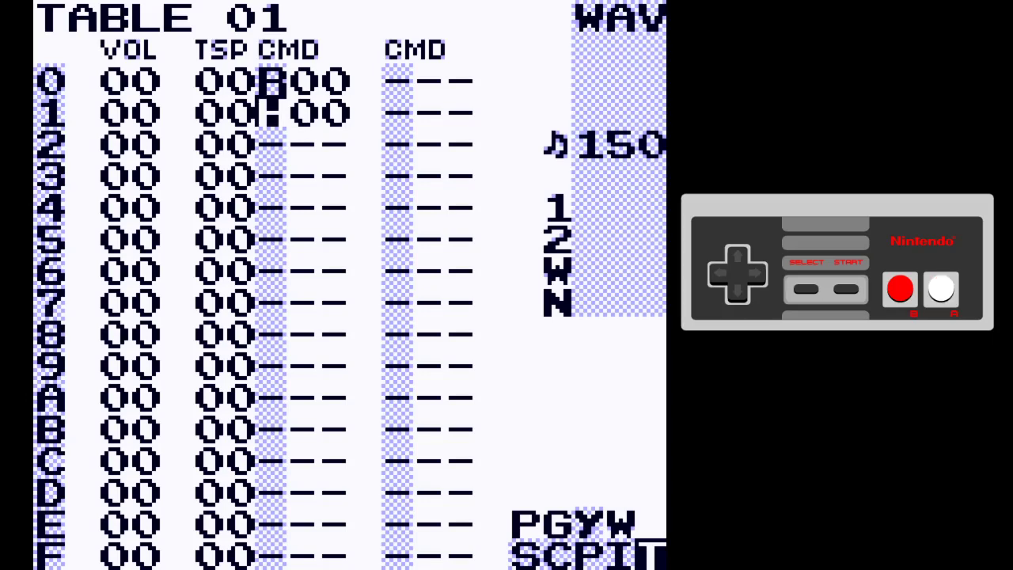
key(Right)
key(s)
key(Left)
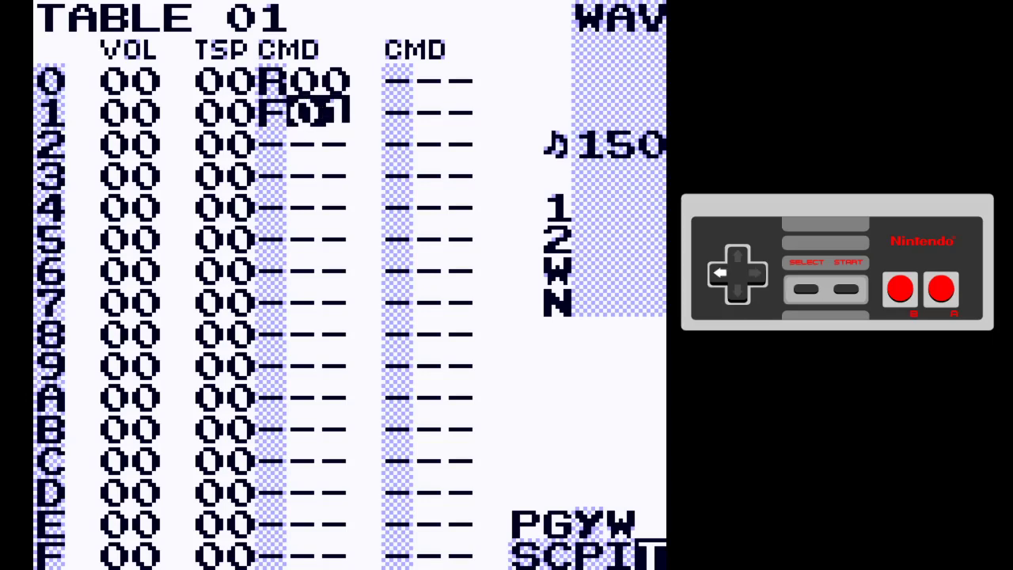
key(Right)
key(s+Left)
key(Left)
Fill rows 2 to F of table 01's first command column with F00 commands
key(Down)
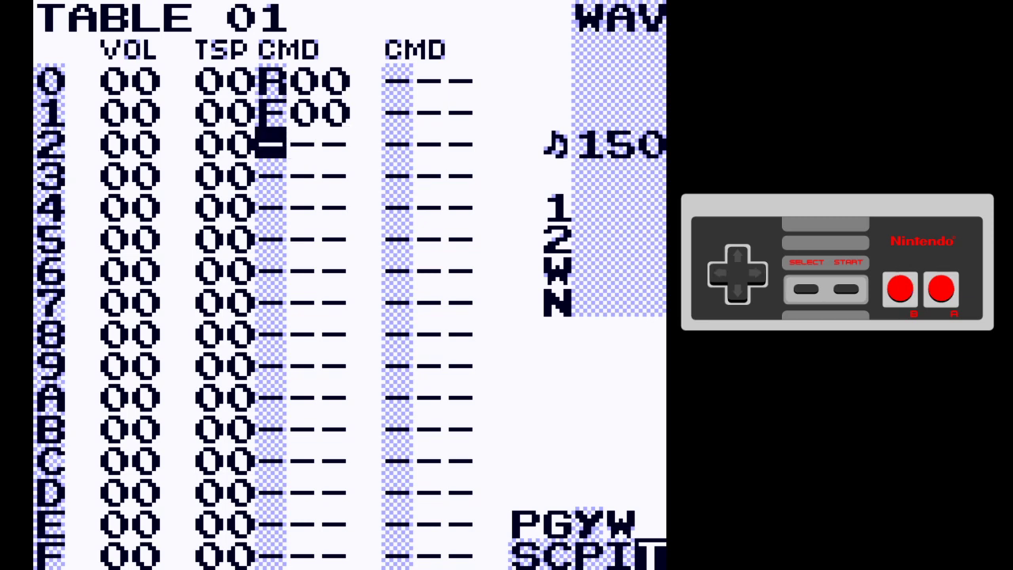
key(shift+s)
key(shift+s)
key(shift+s)
key(shift+s)
key(shift+s)
key(shift+s)
key(shift+s)
key(shift+s)
key(Down)
key(x)
key(Down)
key(x)
key(Down)
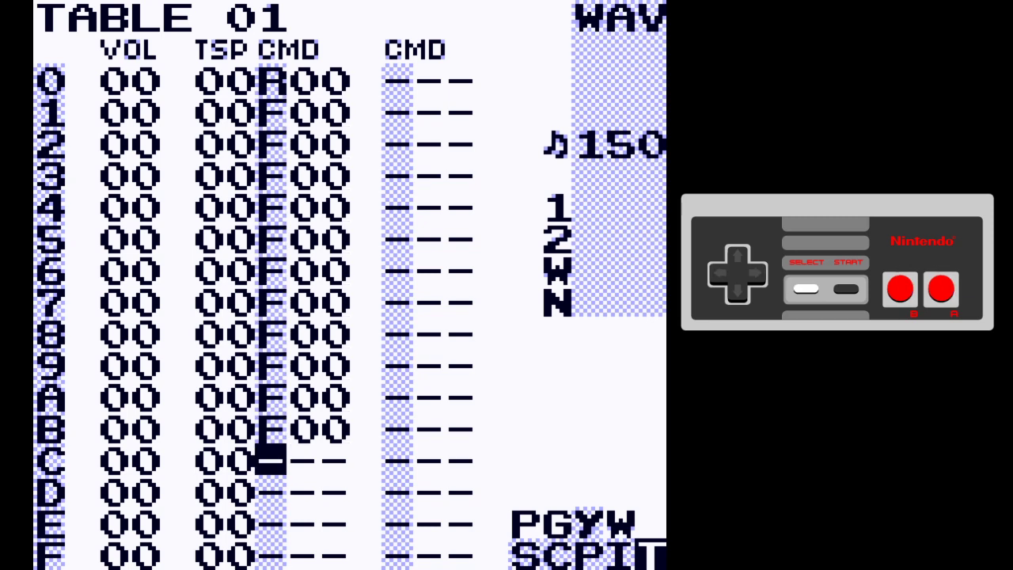
key(x)
key(Down)
key(x)
key(Down)
key(x)
key(Down)
key(x)
key(Down)
key(x+Up)
Select the F command values in rows 1 to F of table 01 and raise them all to 01
key(Down)
key(Down)
key(Down)
key(Down)
key(Down)
key(Down)
key(Down)
key(Down)
key(Down)
key(Down)
key(Down)
key(Down)
key(Down)
key(Down)
key(Down)
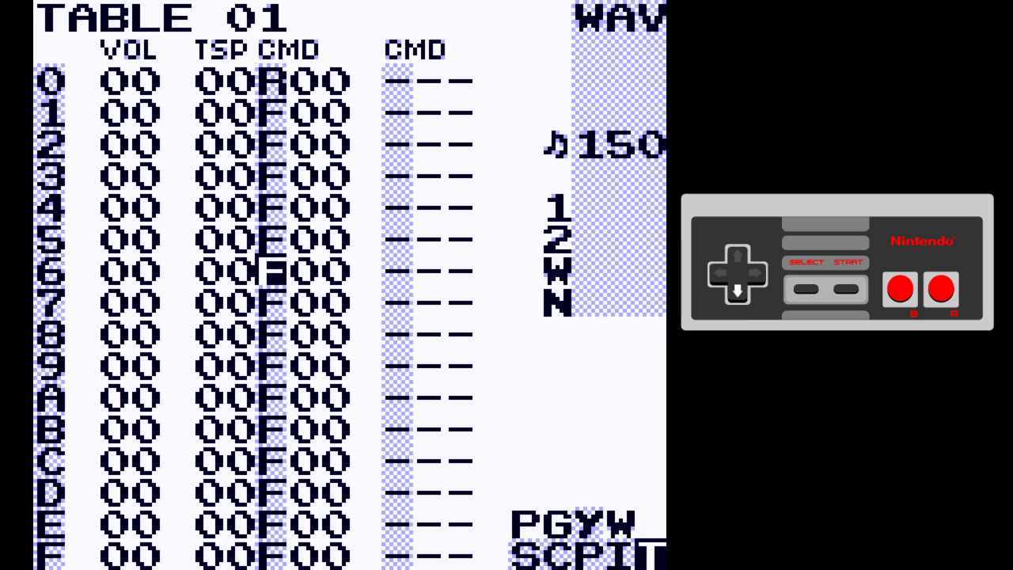
key(Right)
key(shift+z)
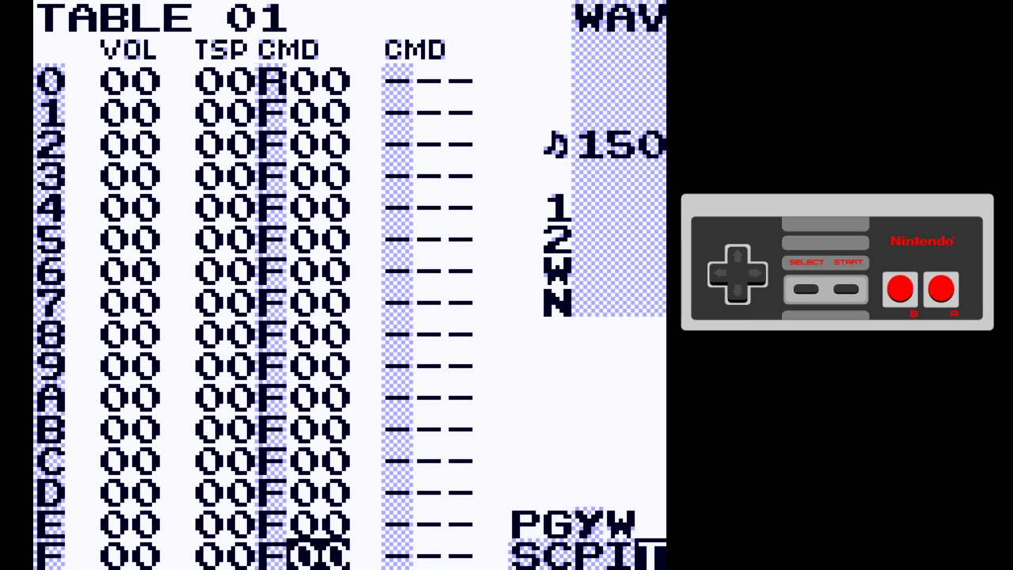
key(Up)
key(Up)
key(Up)
key(Up)
key(Up)
key(Up)
key(Up)
key(Up)
key(Up)
key(Up)
key(Up)
key(Up)
key(Up)
key(Up)
key(x+Right)
Make the F command values ascend by one per row, from 02 in row 2 to 0F in row F
key(Down)
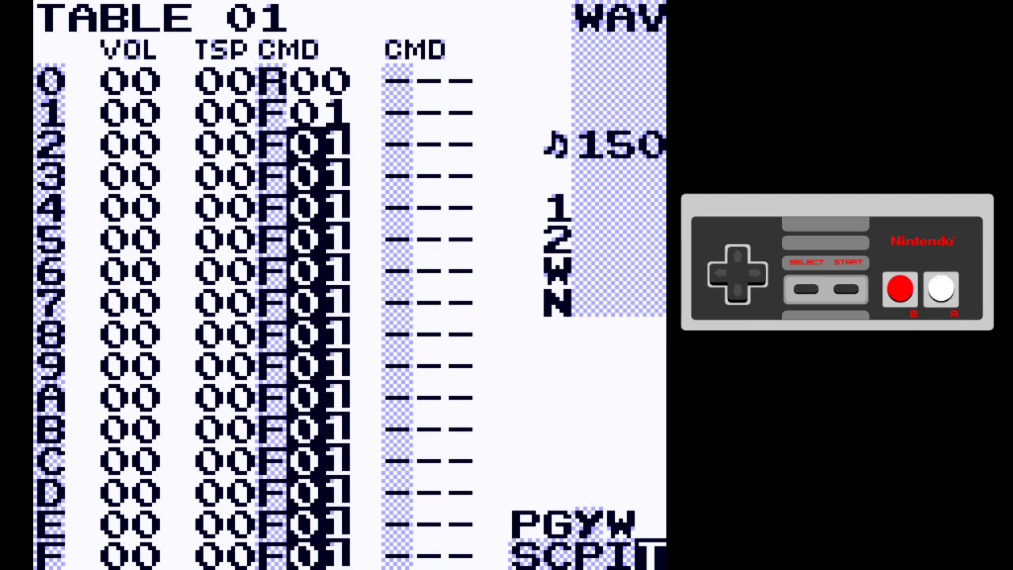
key(x+Right)
key(Down)
key(x+Right)
key(Down)
key(x+Right)
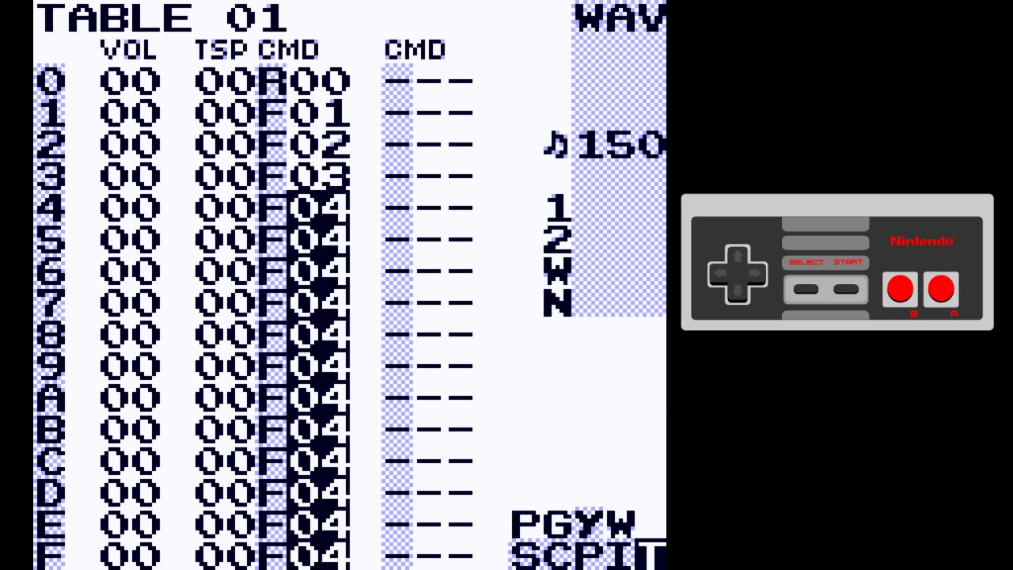
key(Down)
key(x+Right)
key(Down)
key(x+Right)
key(Down)
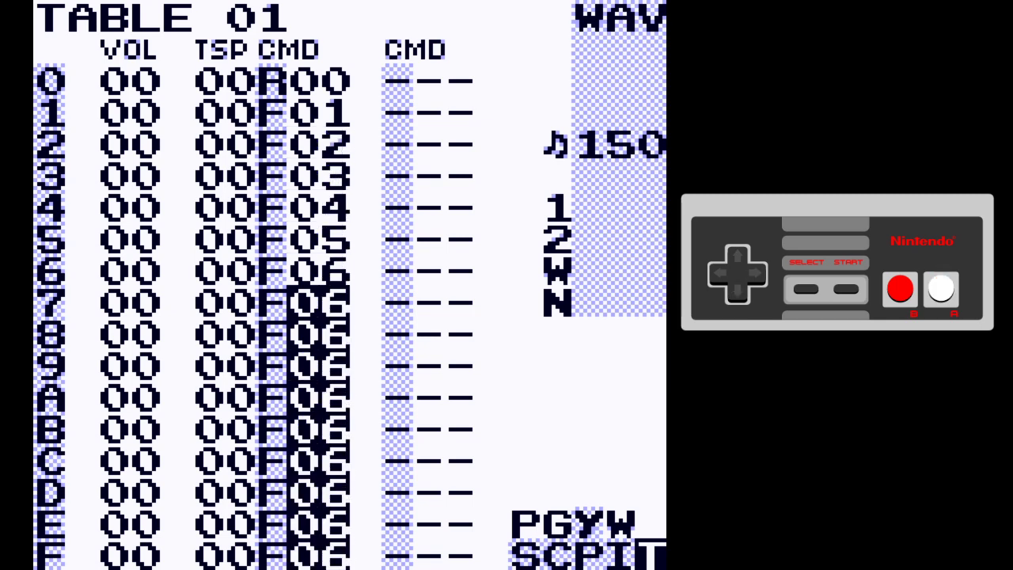
key(x+Right)
key(Down)
key(x+Right)
key(Down)
key(x+Right)
key(Down)
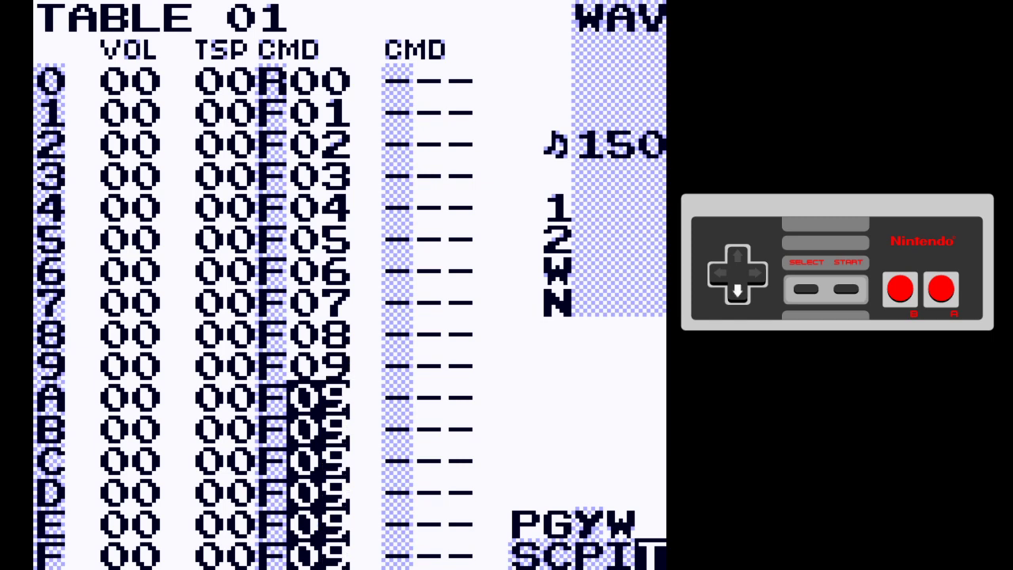
key(x+Right)
key(Down)
key(x+Right)
key(Down)
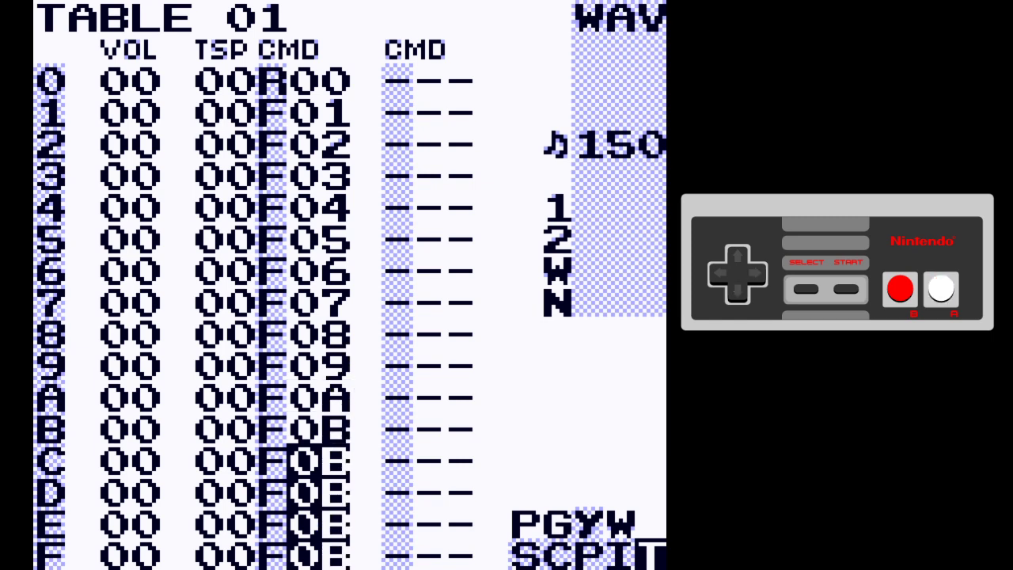
key(x+Right)
key(Down)
key(x+Right)
key(Down)
key(x+Right)
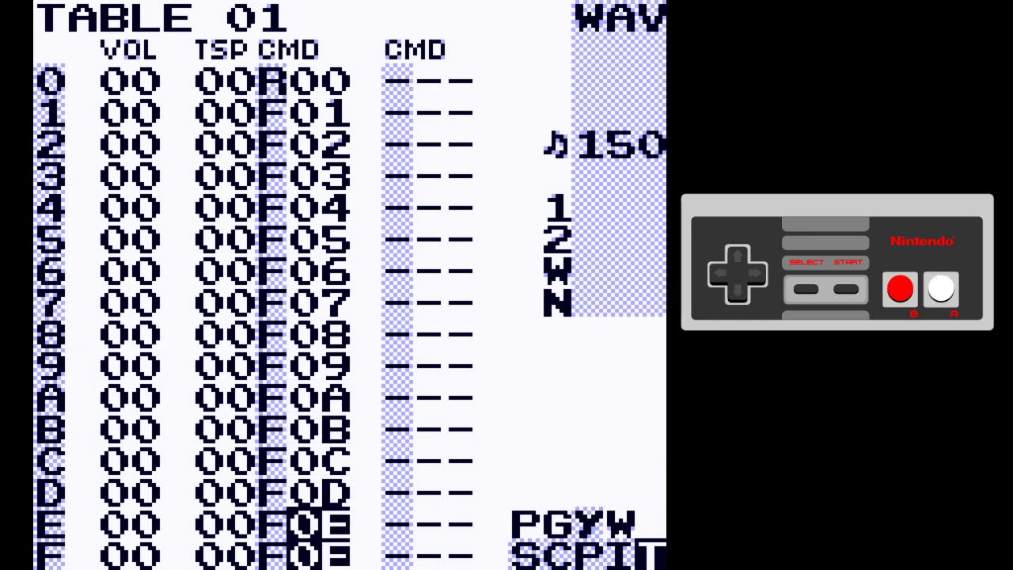
key(Down)
key(x+Right)
Return to phrase 02 and audition the C 4 note on row 0
key(shift+Left)
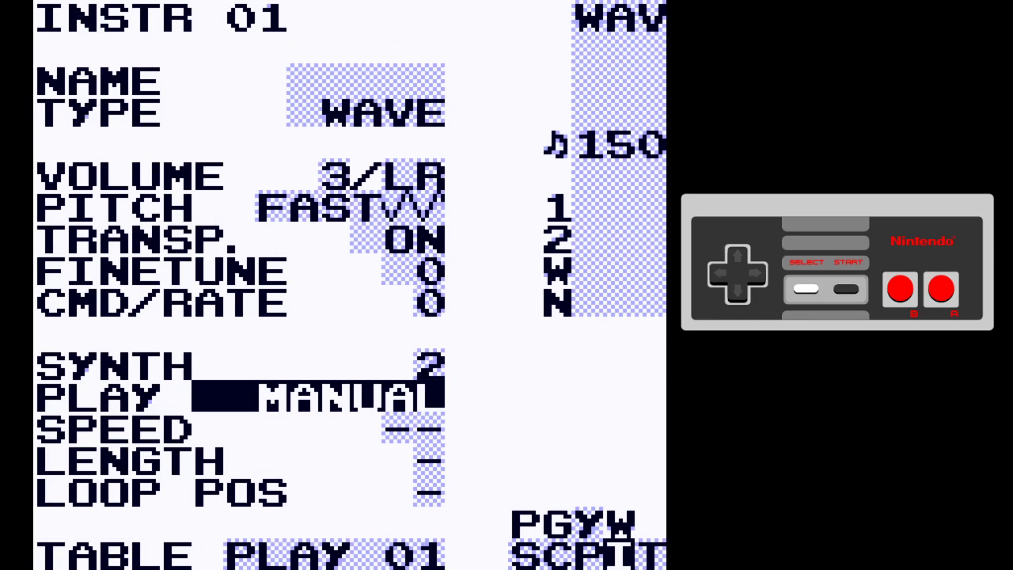
key(shift+Left)
key(x)
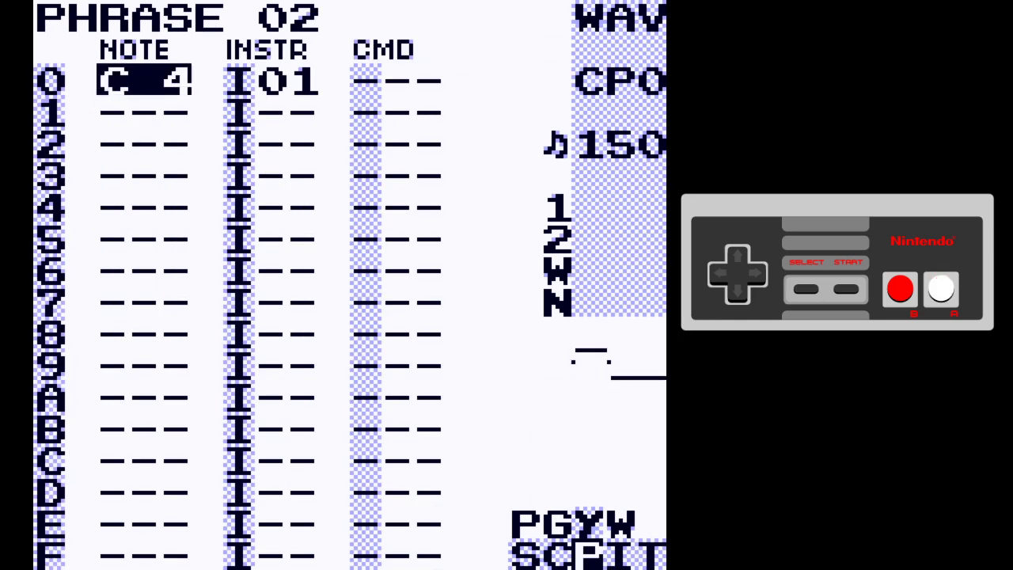
Reopen table 01, select the first command column with its values across all rows, and cut the commands
key(shift+Right)
key(shift+Right)
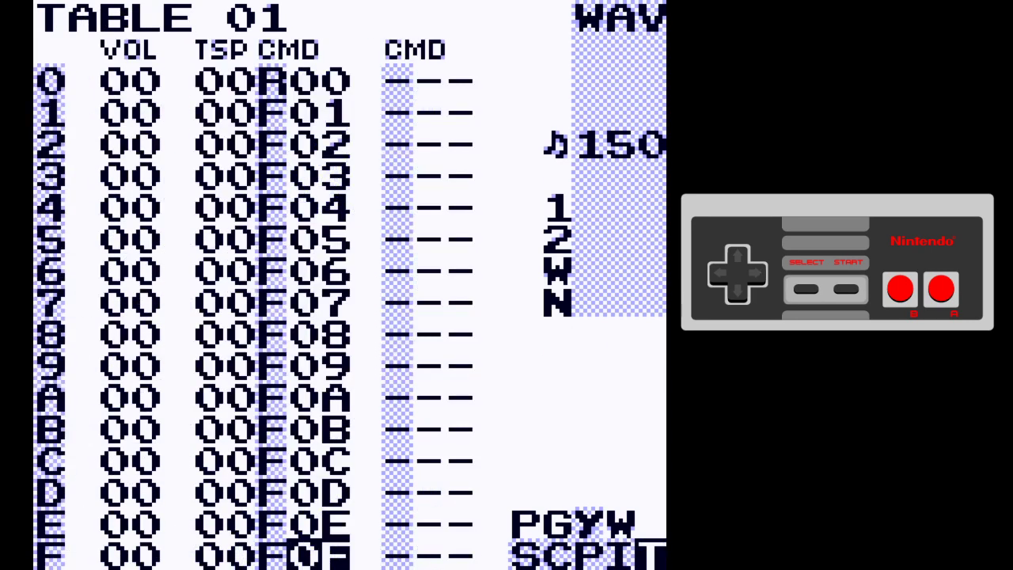
key(Left)
key(shift+z)
key(Right)
key(Up)
key(Up)
key(Up)
key(Up)
key(Up)
key(Up)
key(Up)
key(Up)
key(Up)
key(Up)
key(Up)
key(Up)
key(Up)
key(Up)
key(Up)
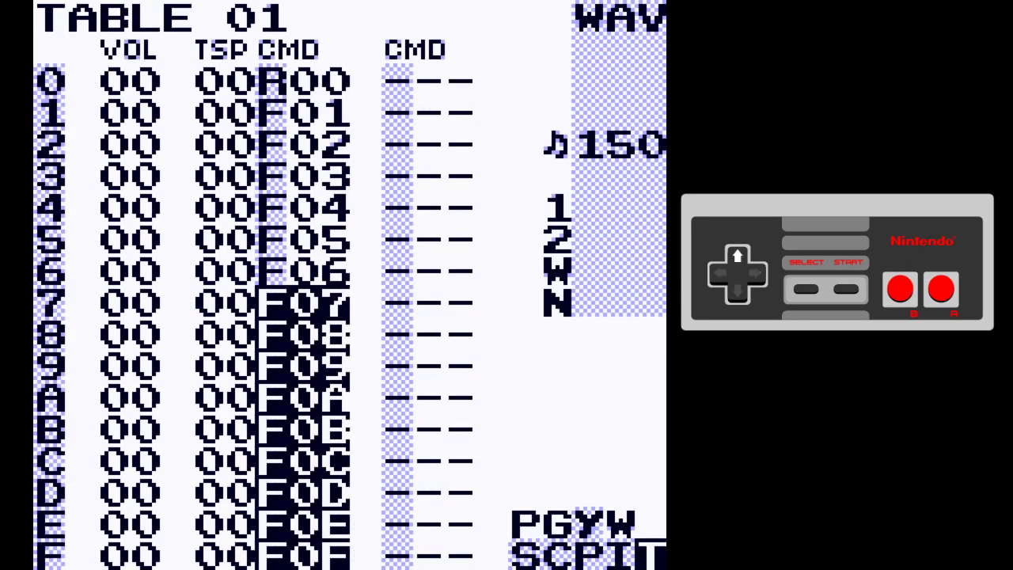
key(shift+x)
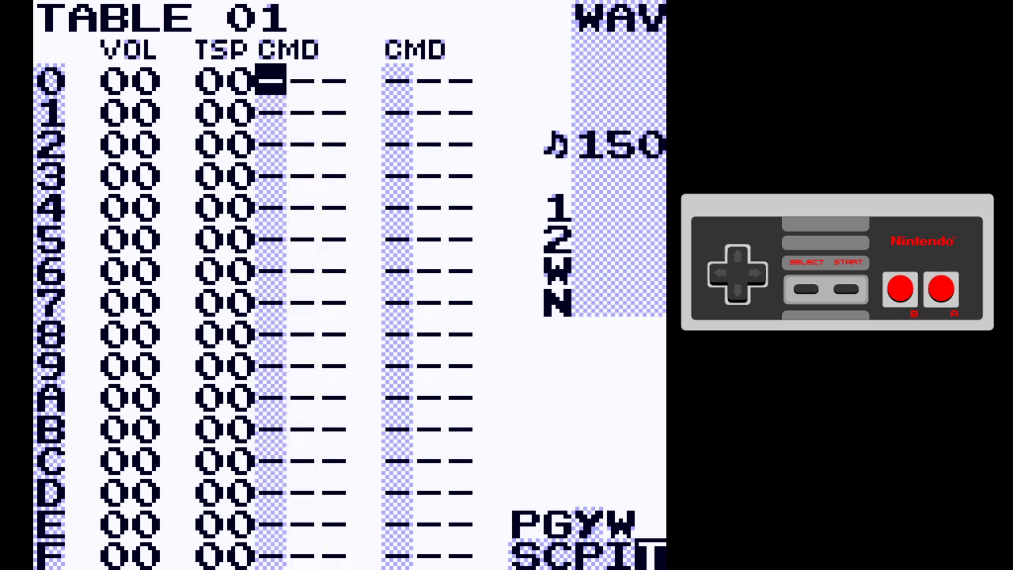
Go back to phrase 02 and audition the C 4 note with the cleared table
key(shift+Left)
key(shift+Left)
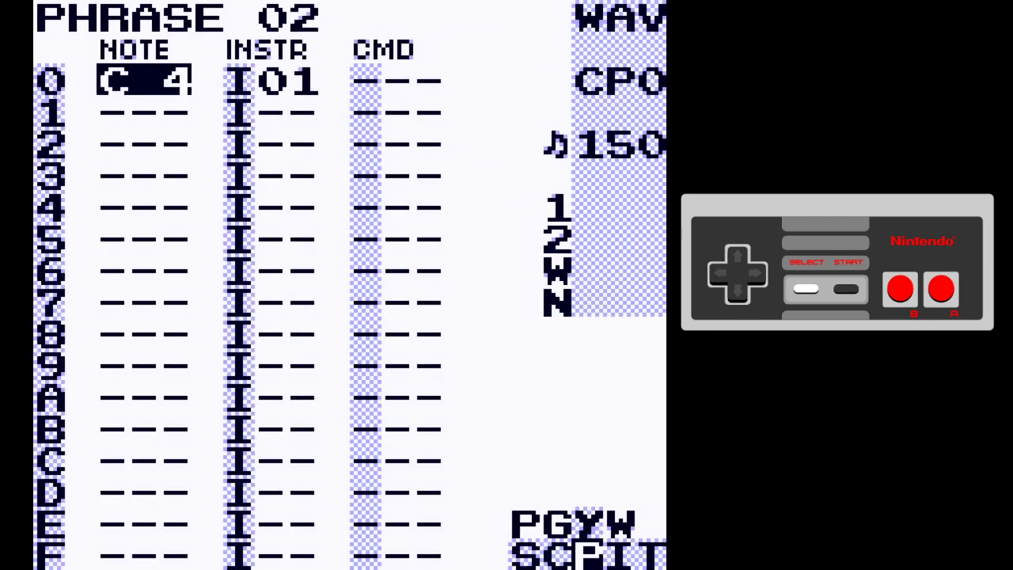
key(Right)
key(Right)
key(Left)
key(Left)
key(x)
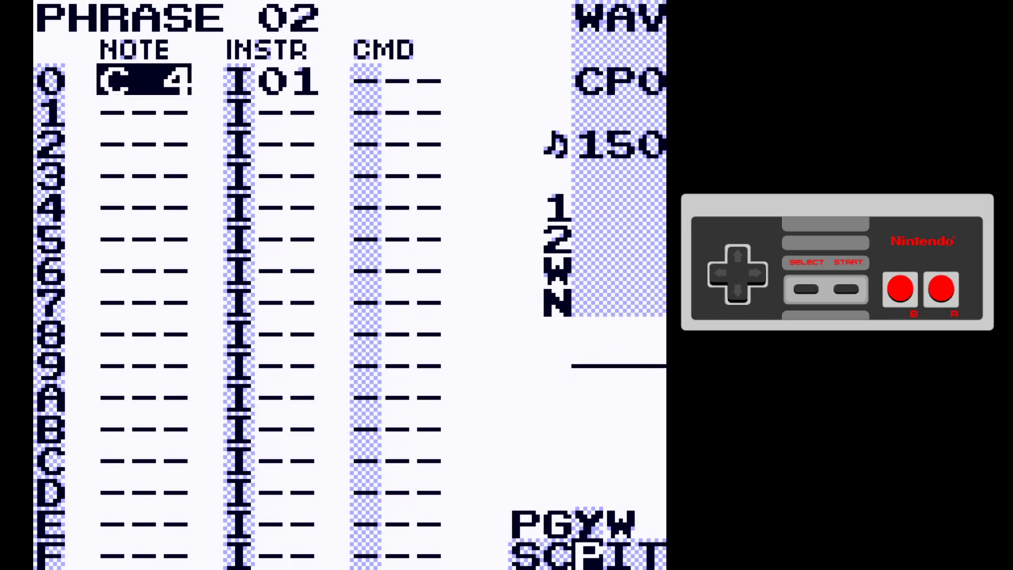
Set instrument 01's PLAY mode to PINGPONG and audition the C 4 note in phrase 02
key(shift+Right)
key(x+Right)
key(x+Right)
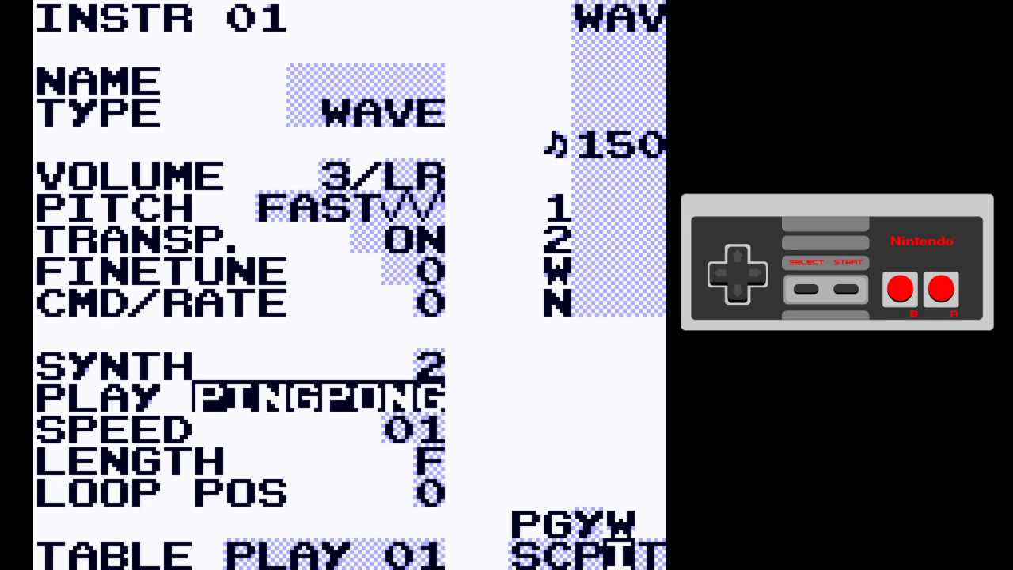
key(shift+Left)
key(x)
Add an R05 command to row 0 of phrase 02, then play and stop the phrase
key(Right)
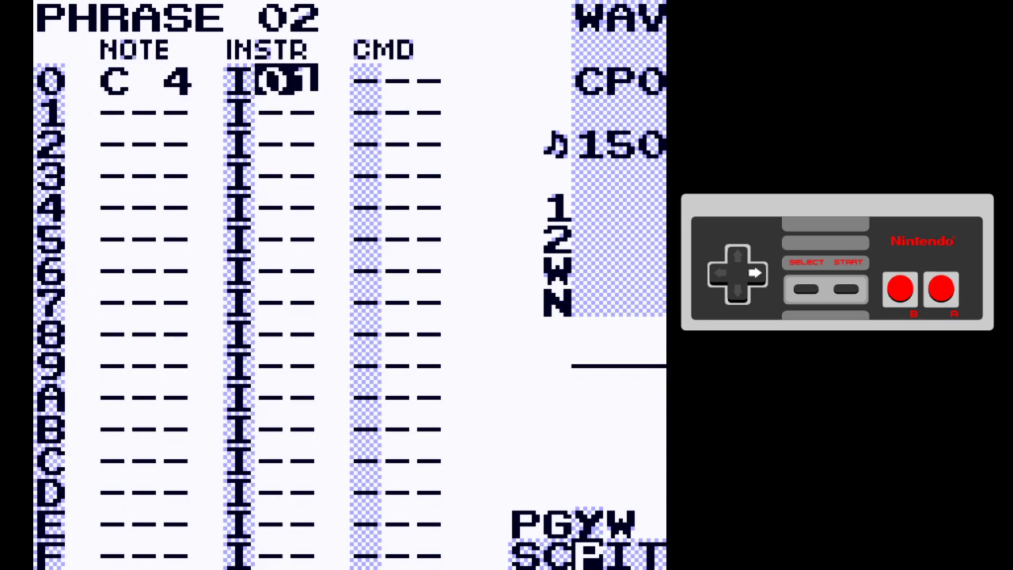
key(Right)
key(x)
key(x+Right)
key(x+Right)
key(x+Right)
key(x+Right)
key(x+Right)
key(x+Right)
key(x+Right)
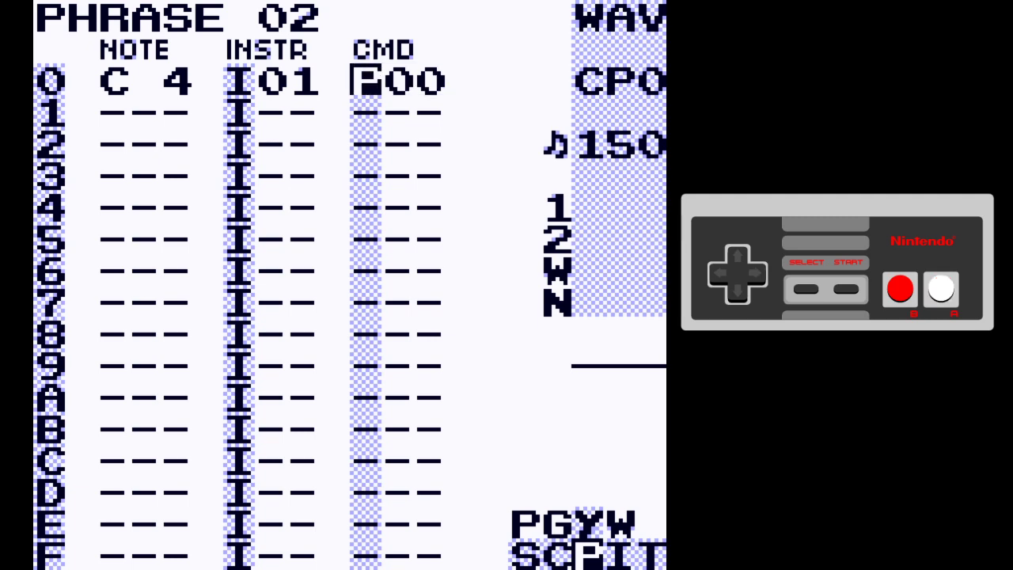
key(Right)
key(x+Right)
key(x+Right)
key(x+Right)
key(x+Right)
key(x+Right)
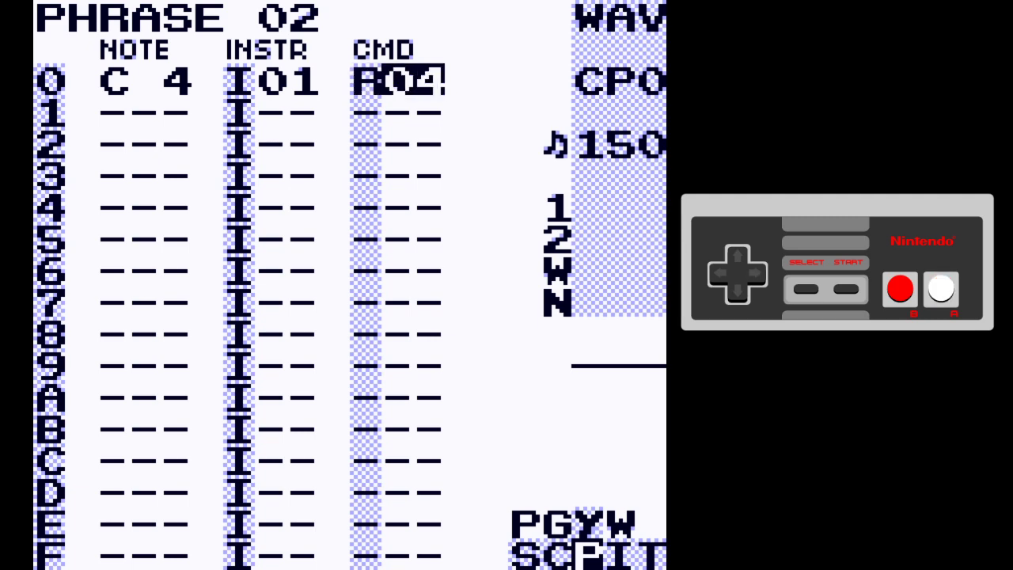
key(Return)
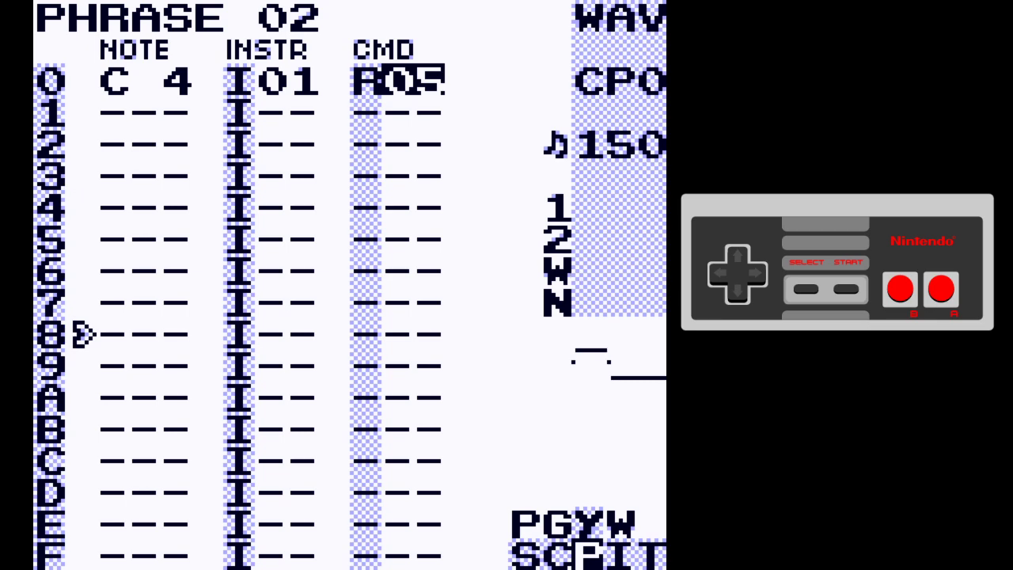
key(Return)
Set the R command value on row 0 of phrase 02 to 0B and play the phrase
key(x+Right)
key(x+Right)
key(x+Right)
key(x+Right)
key(x+Right)
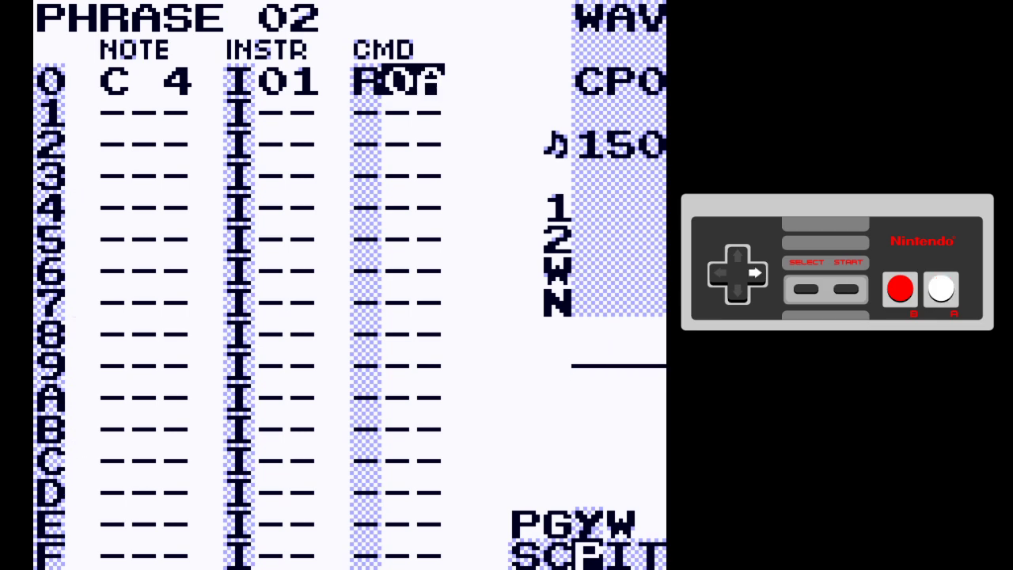
key(x+Right)
key(Return)
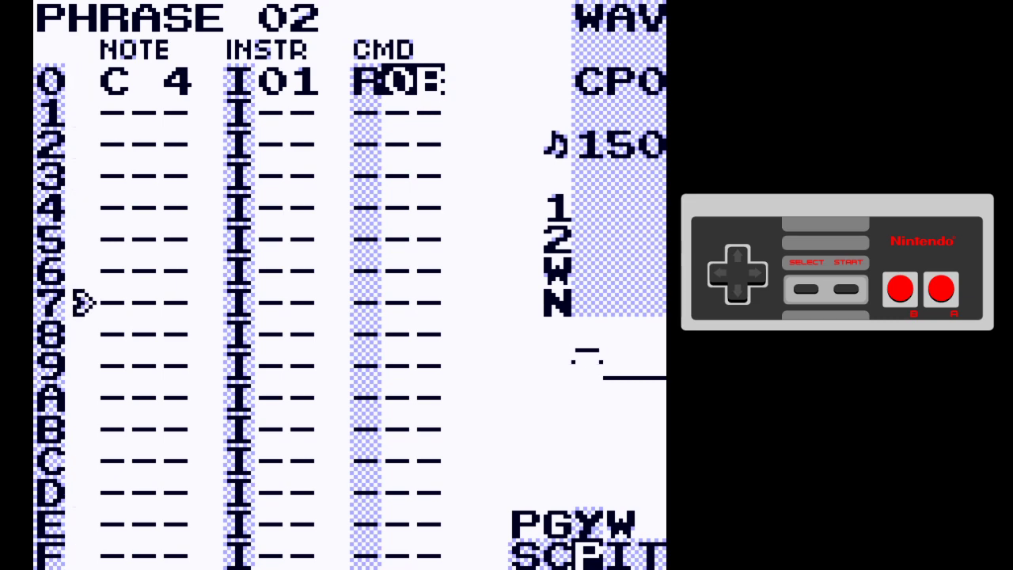
Stop playback and clear the R command from row 0 of phrase 02
key(Return)
key(Left)
key(x+Down)
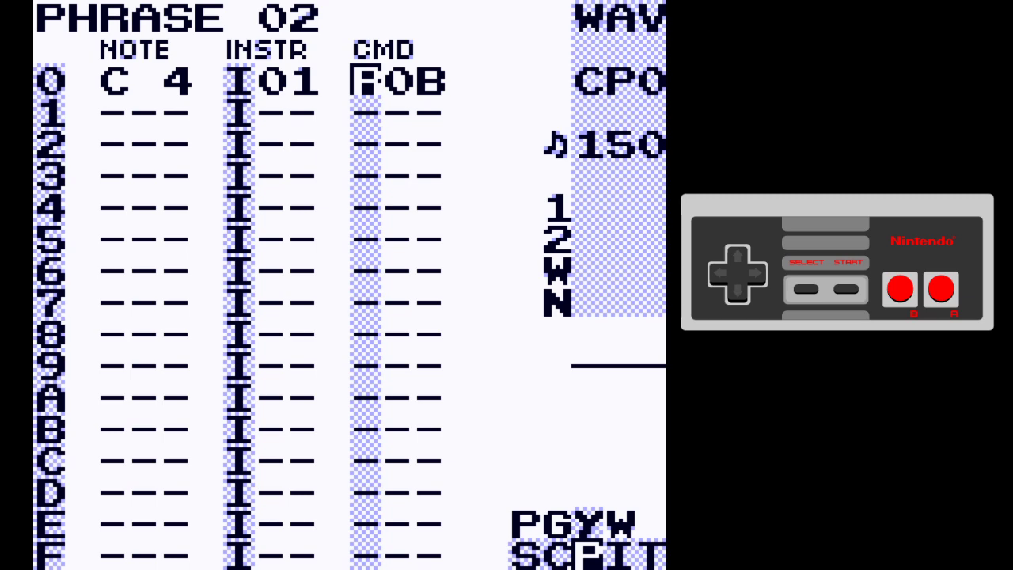
key(z+x)
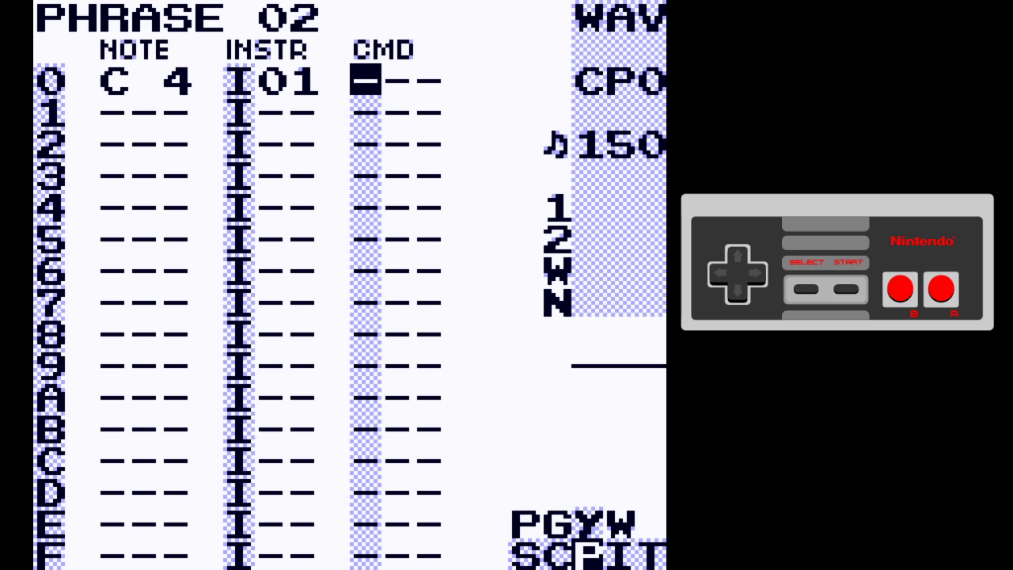
Open instrument 01 from row 0 of phrase 02 and step its PLAY mode back through LOOP
key(Left)
key(Left)
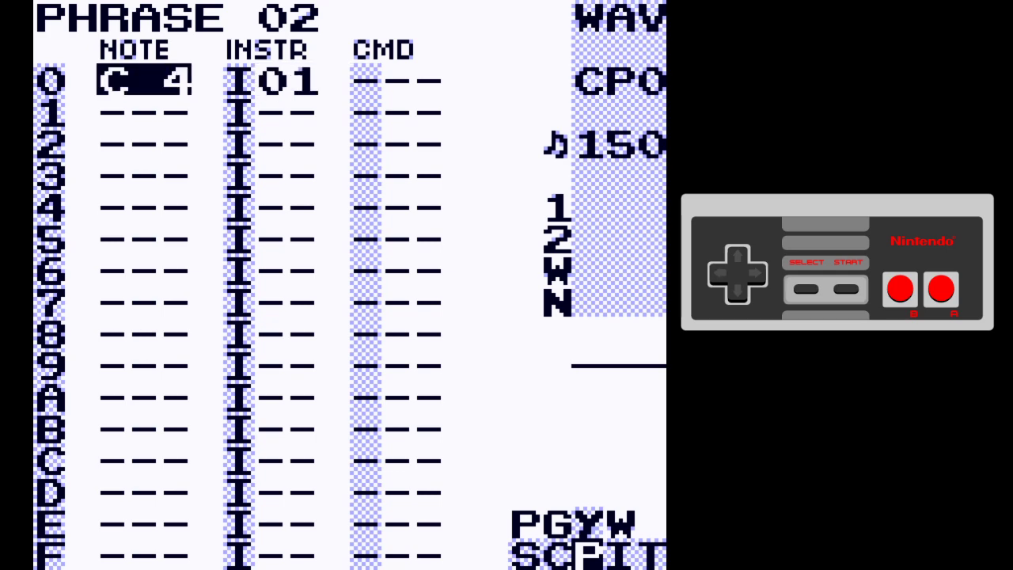
key(Right)
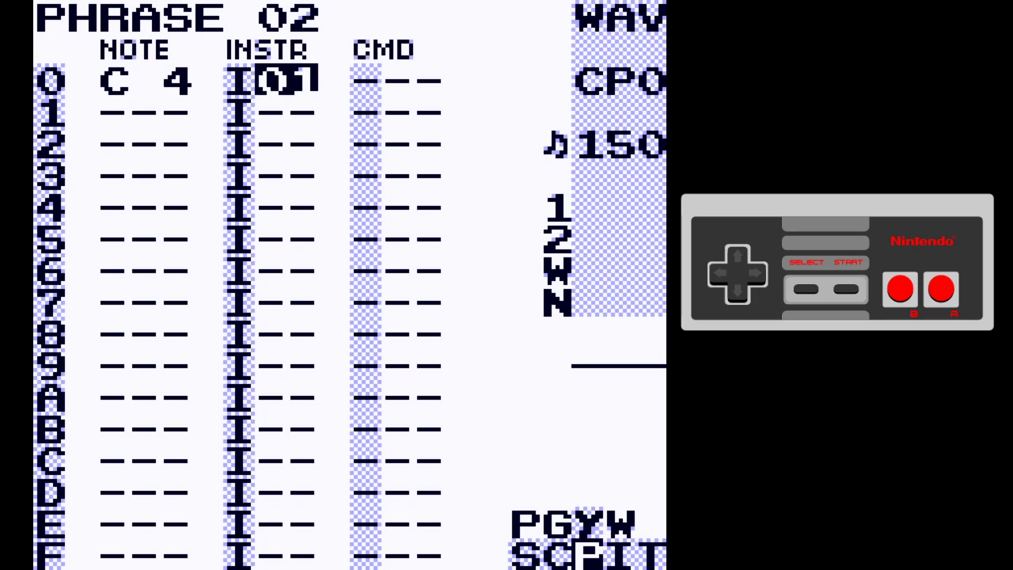
key(BackSpace+Right)
key(Up)
key(x+Left)
key(Down)
key(x+Left)
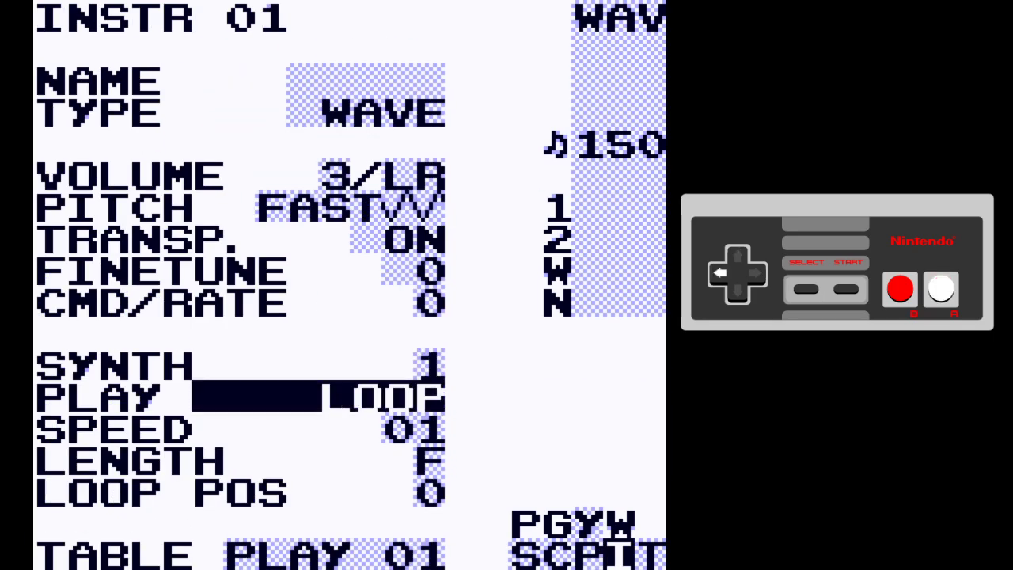
key(x+Left)
key(Down)
Add a P command to row 0 of table 01's first command column and lower its value to D0
key(BackSpace+Right)
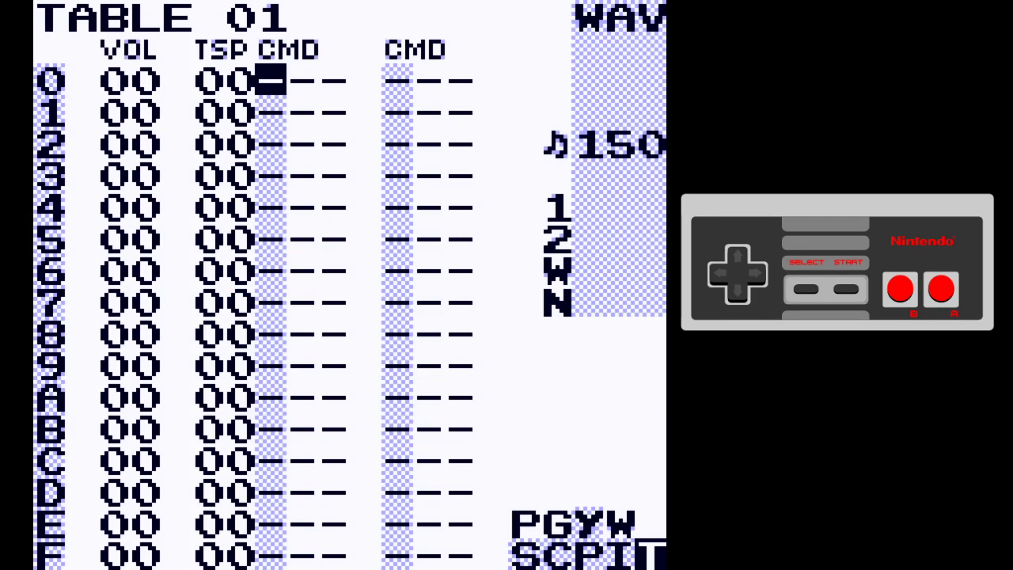
key(x)
key(x+Left)
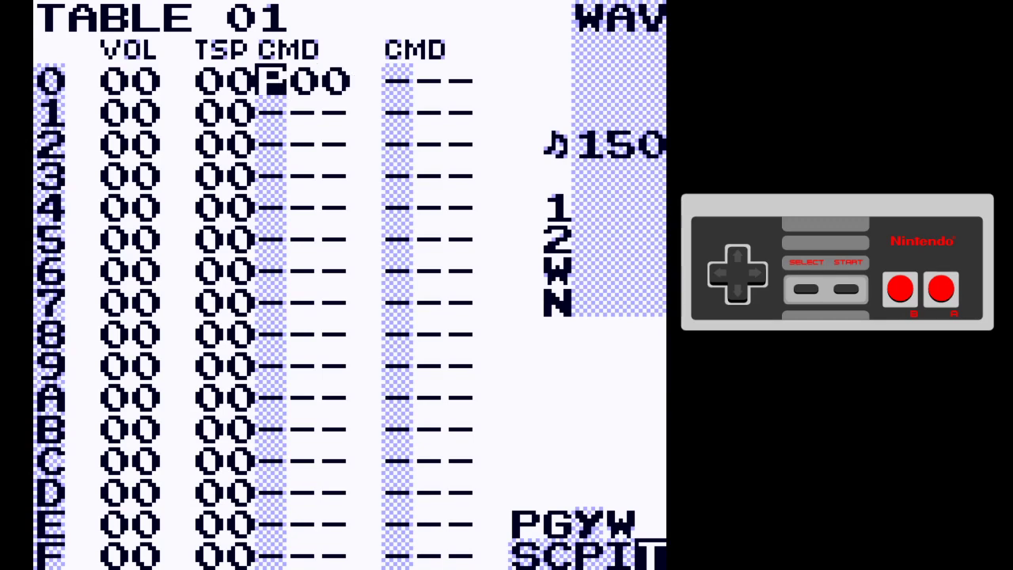
key(Right)
key(x+Down)
key(x+Down)
key(x+Down)
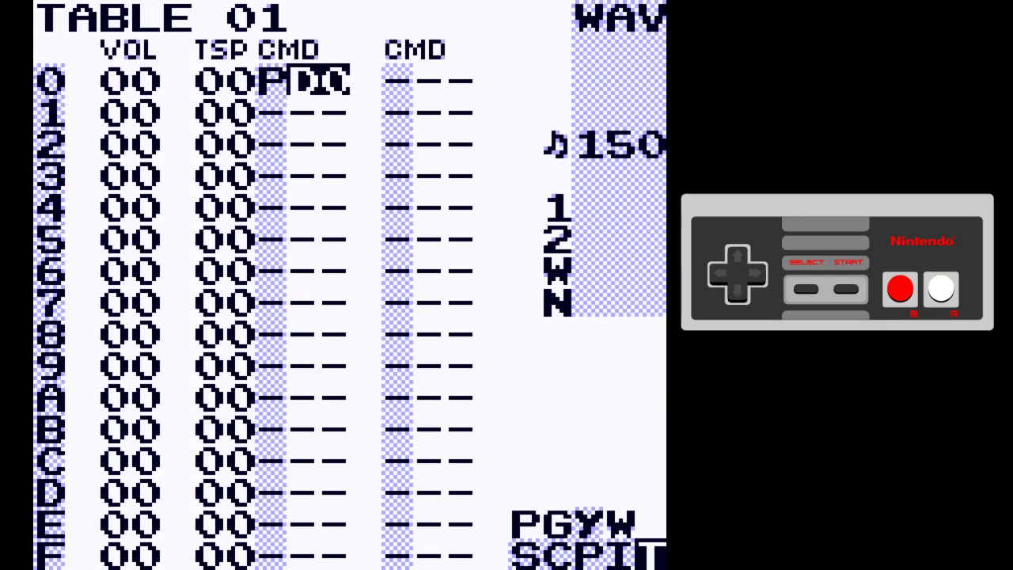
Add a K00 command on row 6 in the first command column of table 01
key(Down)
key(Down)
key(Down)
key(Down)
key(Down)
key(Down)
key(Left)
key(x)
key(x+Left)
key(x+Left)
key(x+Left)
key(x+Left)
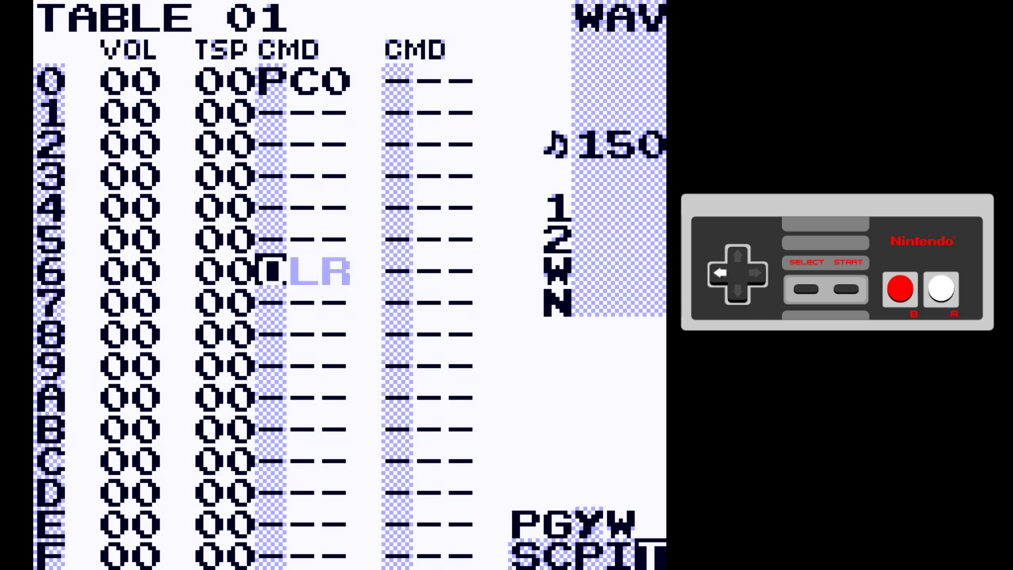
Set instrument 01's pitch mode to DRUM and turn its transpose off
key(BackSpace)
key(BackSpace+Left)
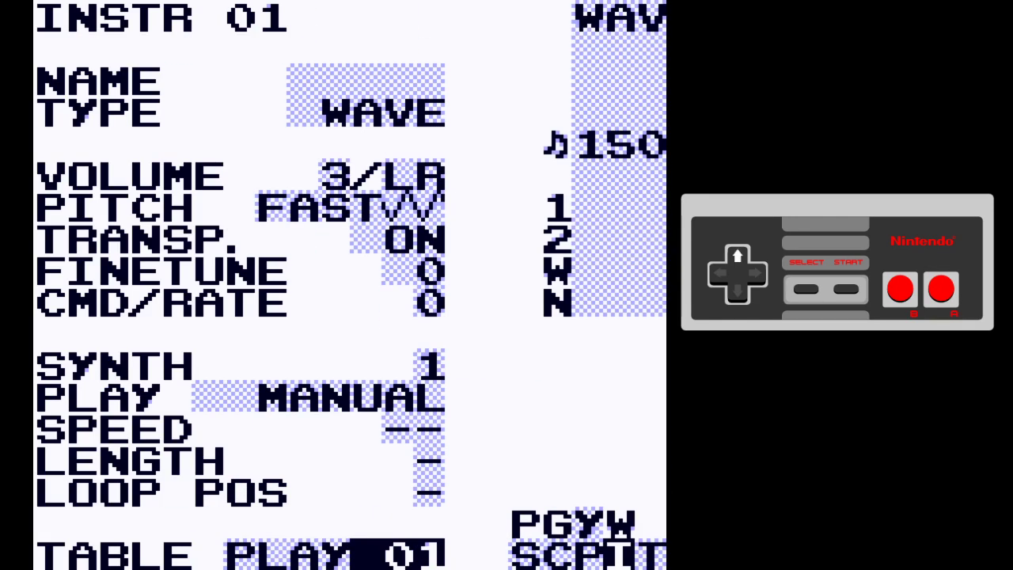
key(Up)
key(Up)
key(Up)
key(Up)
key(Up)
key(Up)
key(Up)
key(Up)
key(Up)
key(x+Right)
key(x+Right)
key(x+Right)
key(x)
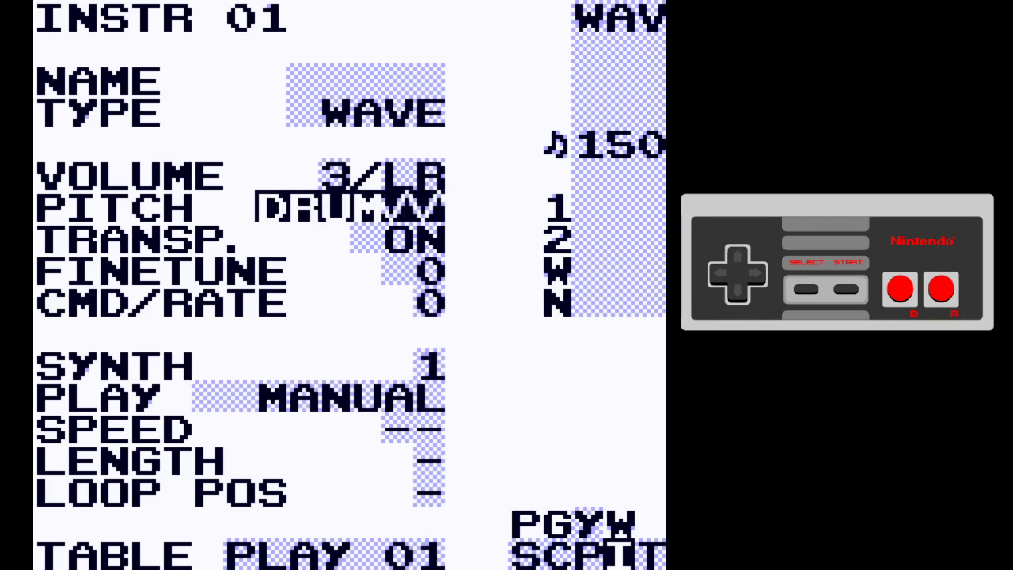
key(Down)
key(x+Right)
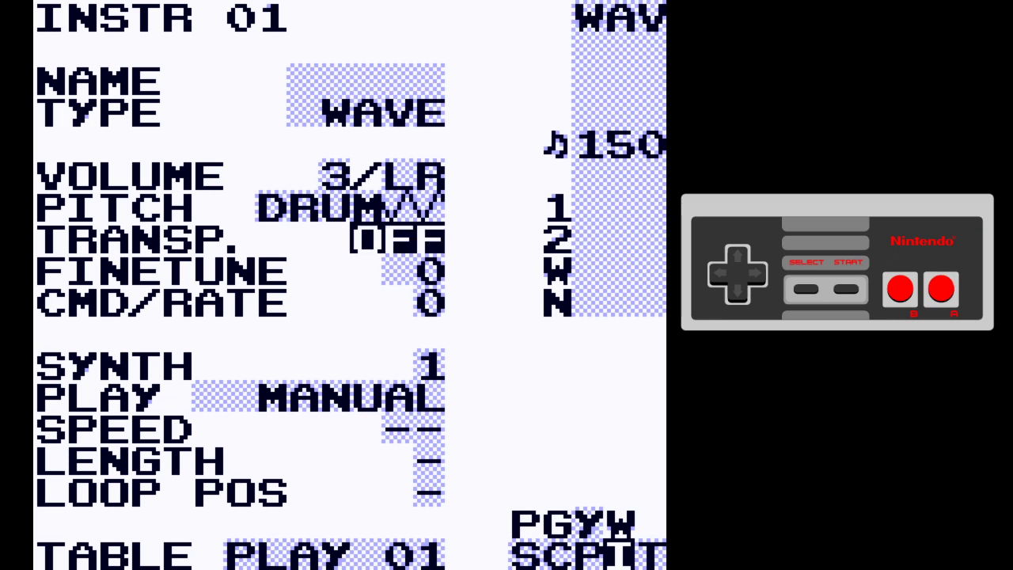
Raise the note on row 0 of phrase 02 to C 7 and audition it
key(BackSpace+Left)
key(Left)
key(x+Up)
key(x+Up)
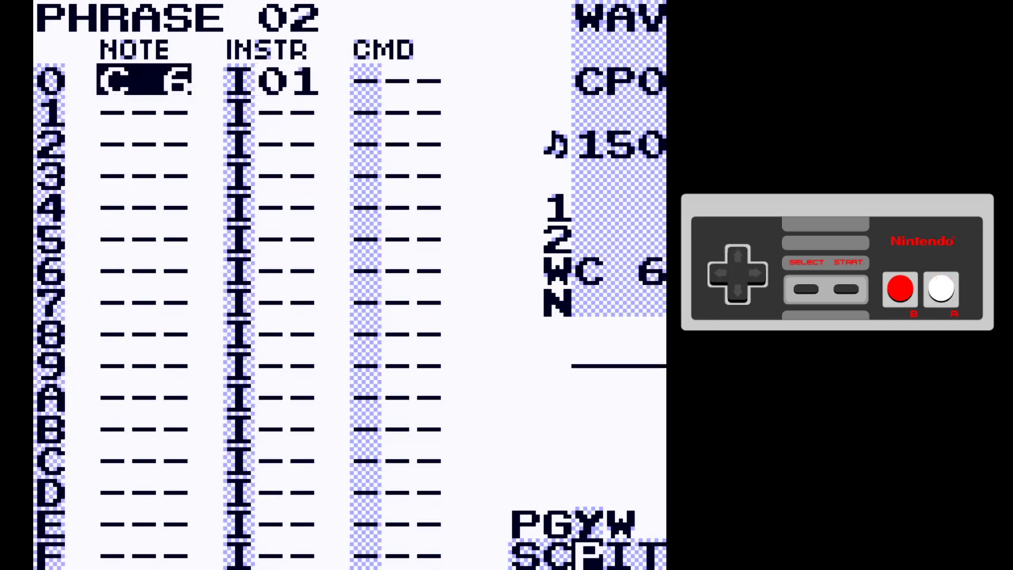
key(x+Up)
key(x)
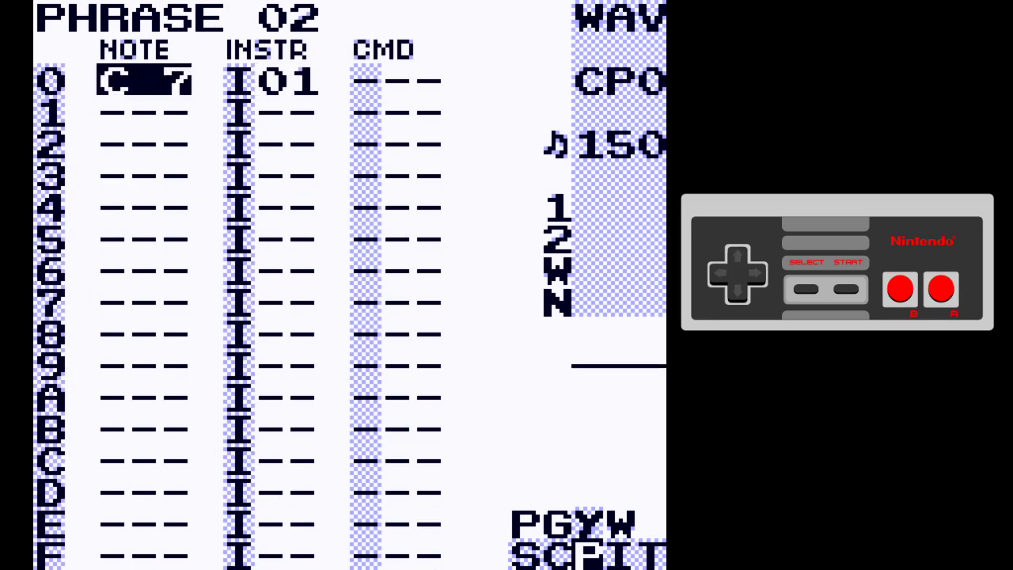
Delete the K00 command from row 6 of table 01
key(BackSpace+Right)
key(BackSpace+Right)
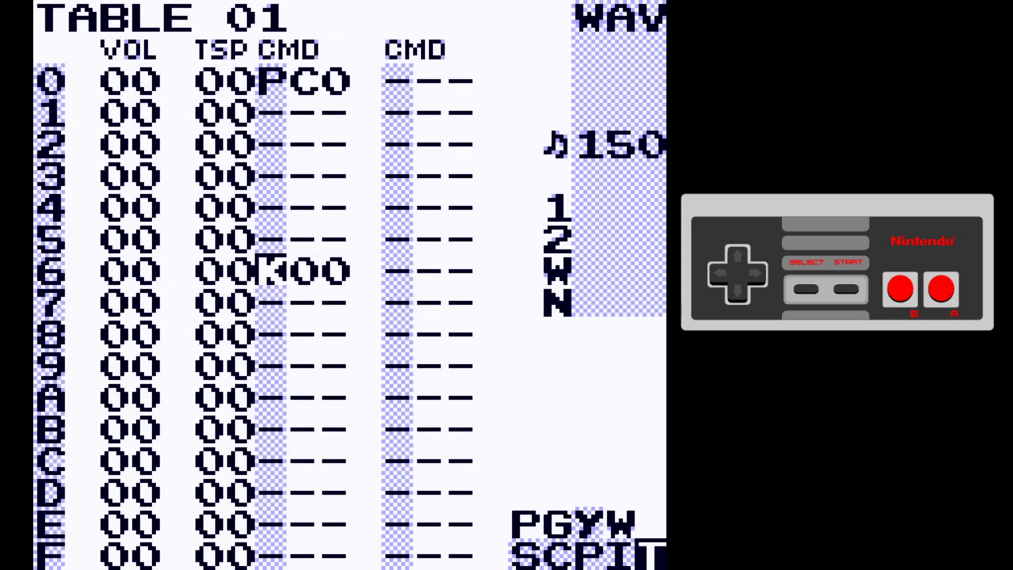
key(z+x)
Set the transpose value on row 1 of table 01 to 90
key(Up)
key(Up)
key(Up)
key(Up)
key(Up)
key(Left)
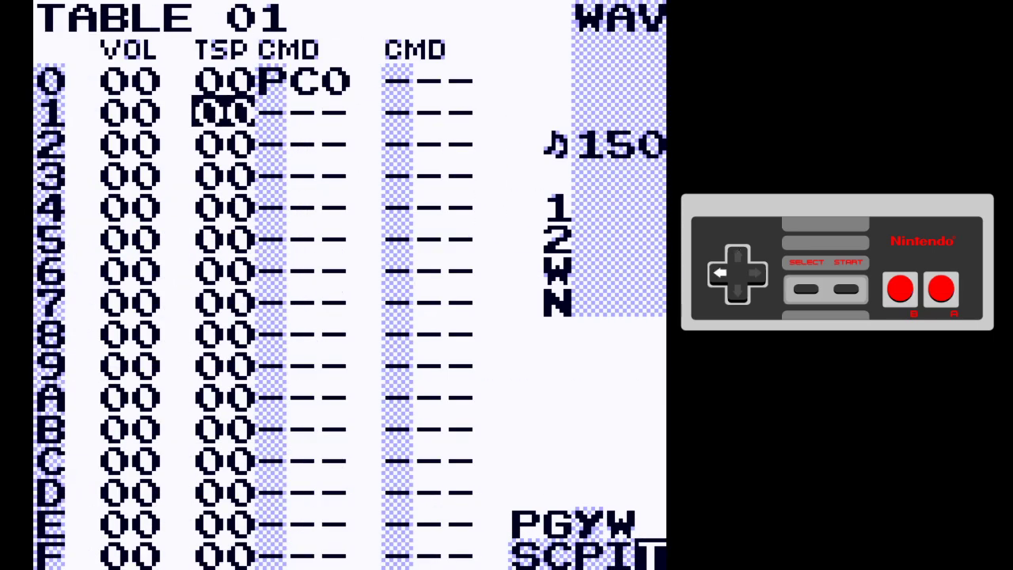
key(x+Up)
key(x+Up)
key(x+Up)
key(x+Up)
key(x+Up)
key(x+Up)
key(x+Up)
key(x+Up)
key(x+Up)
key(x+Up)
key(x+Up)
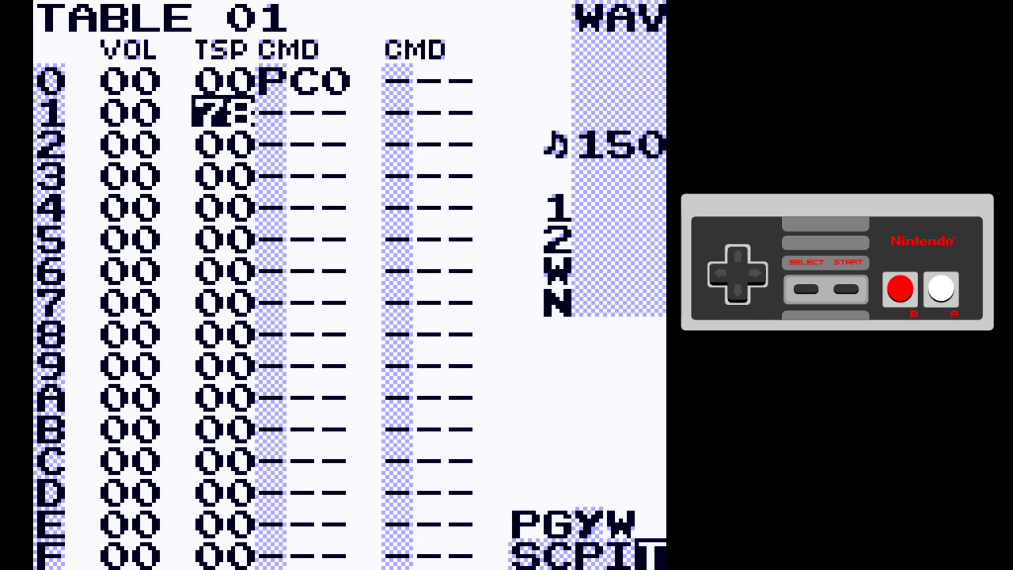
Add an L10 command in the first command column on row 1 of the table
key(Right)
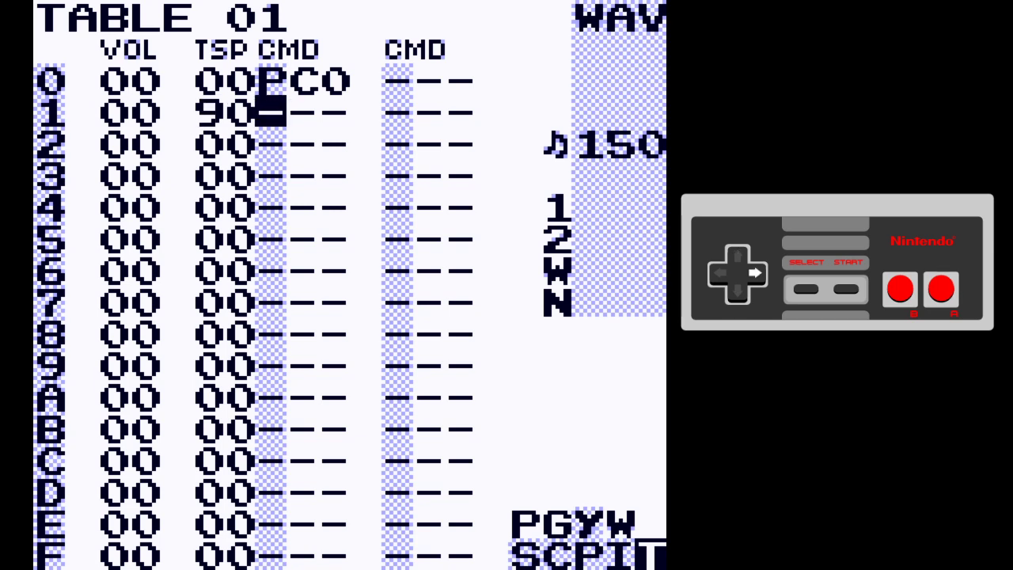
key(x)
key(x+Right)
key(Right)
key(x+Up)
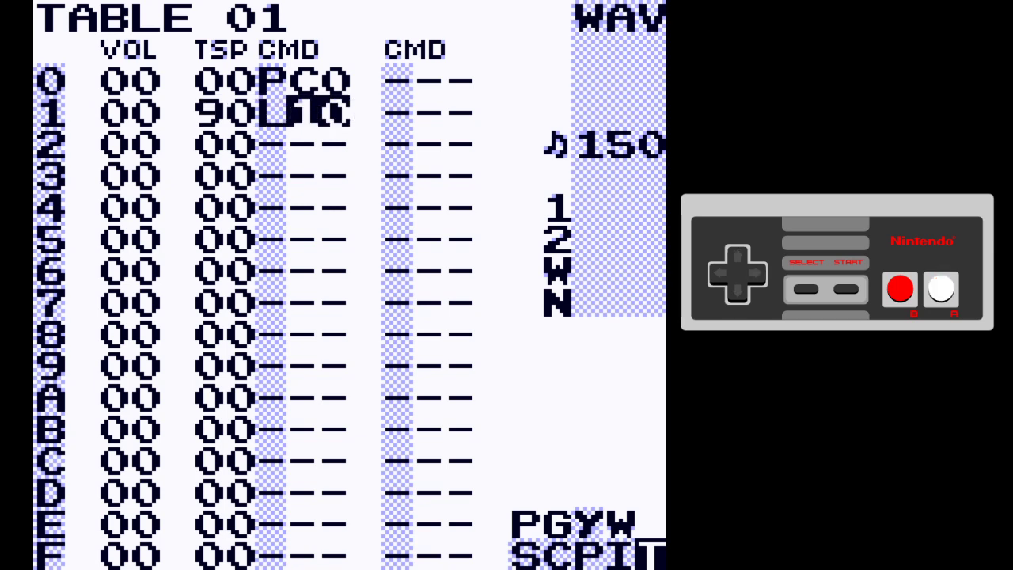
Add a K00 command on row 7 of table 01
key(Down)
key(Down)
key(Down)
key(Down)
key(Down)
key(Down)
key(x)
key(x+Left)
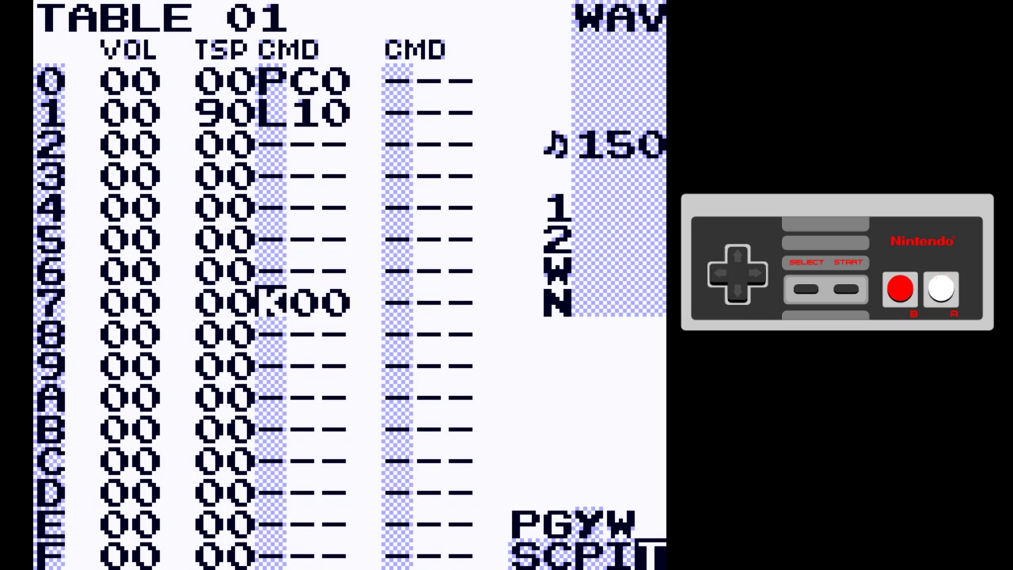
Return to phrase 02 and audition the note on row 0 with the edited table
key(Up)
key(Up)
key(Up)
key(Up)
key(Up)
key(Up)
key(Up)
key(Down)
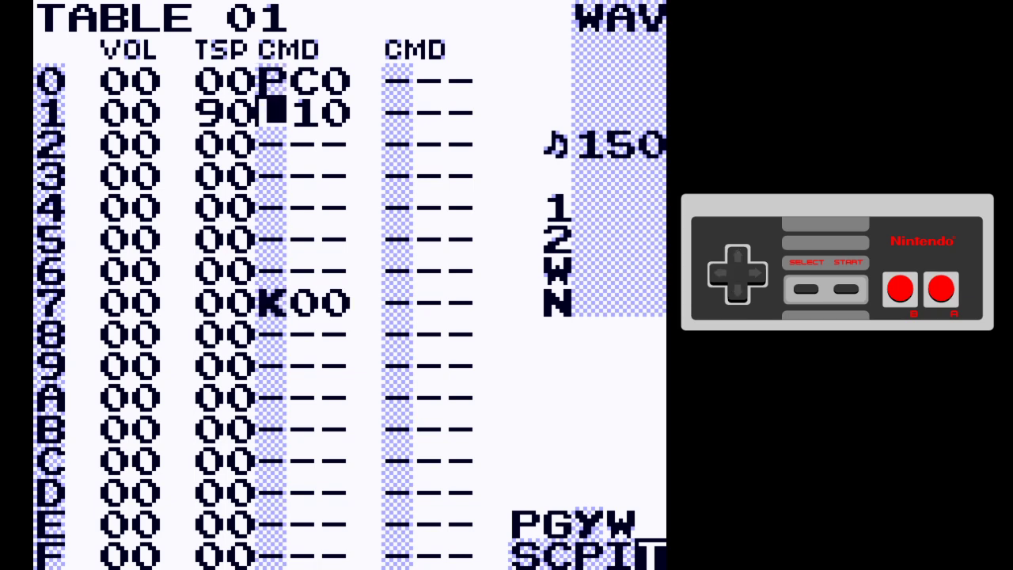
key(Left)
key(shift+Left)
key(shift+Left)
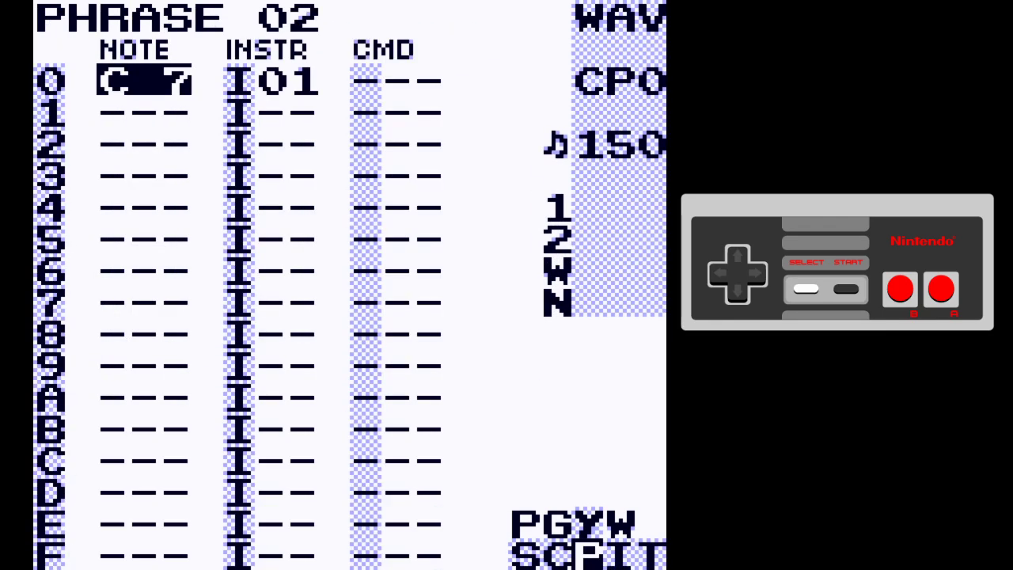
key(x)
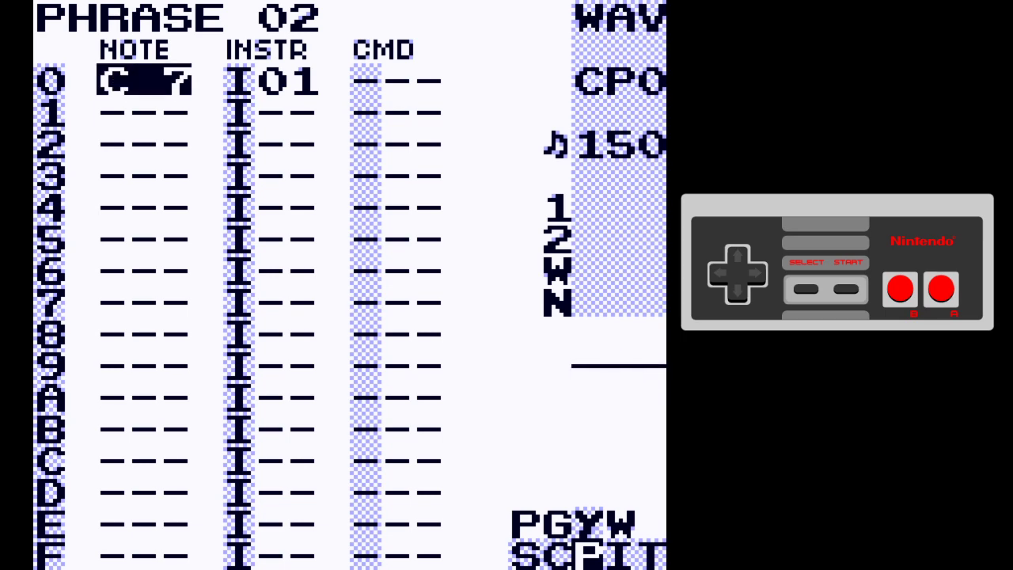
On row 1 of table 01, set the transpose to B0 and the L command's value to 20
key(shift+Right)
key(shift+Right)
key(Left)
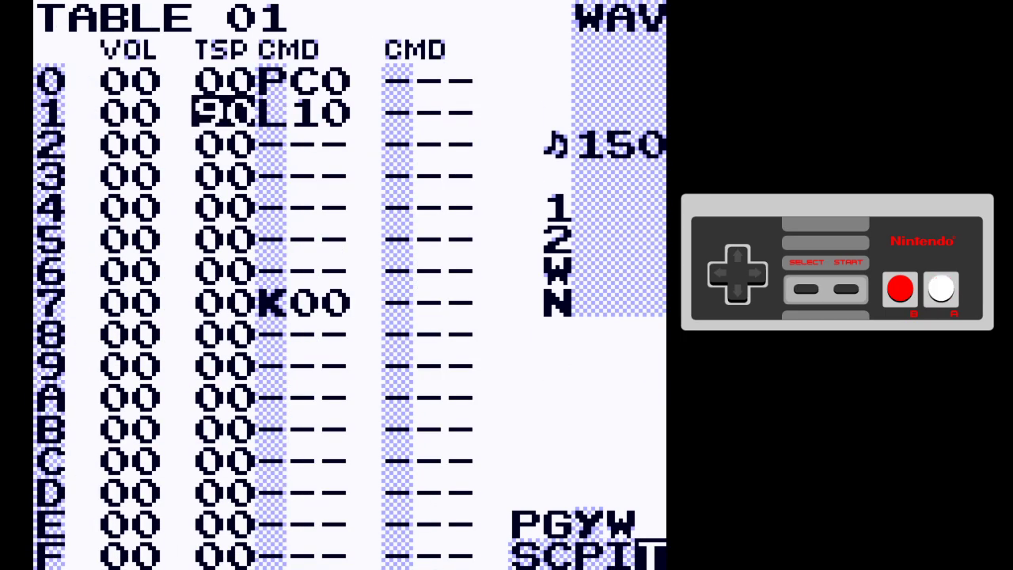
key(x+Up)
key(x+Up)
key(x+Up)
key(x+Left)
key(Right)
key(Right)
key(x+Up)
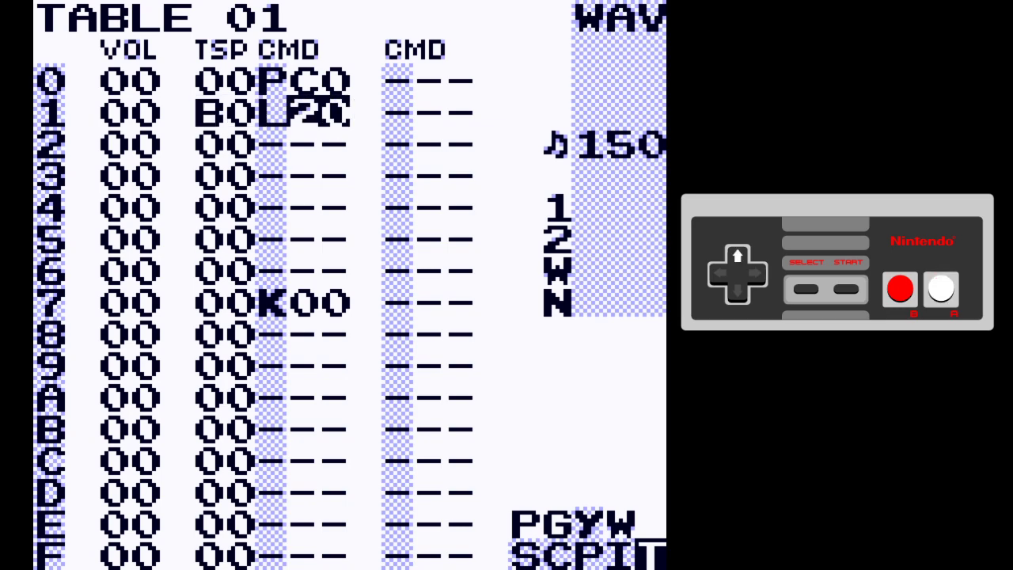
Audition the row 0 note in phrase 02 to check the new transpose and slide values
key(shift+Left)
key(shift+Left)
key(x)
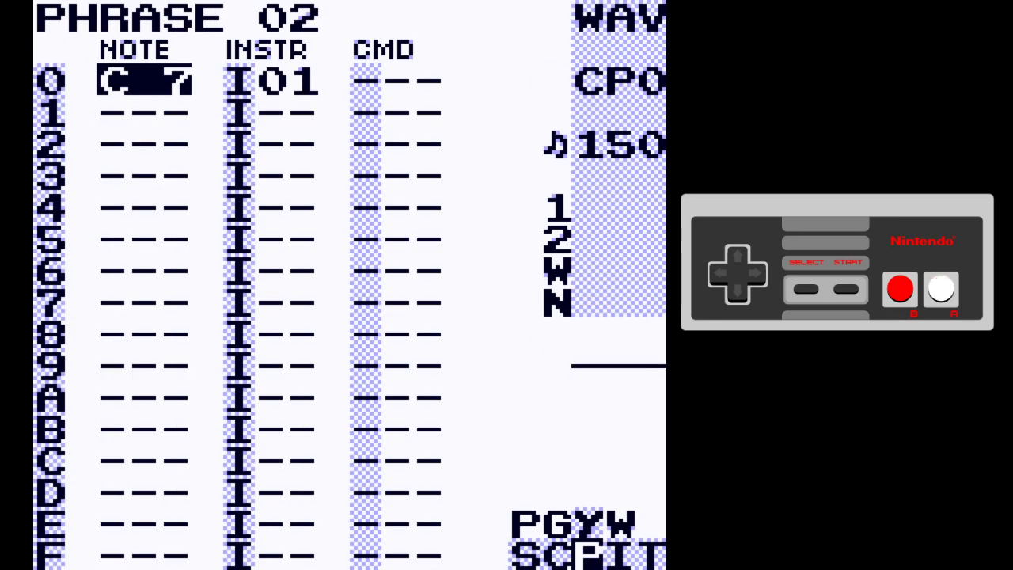
Set the transpose value on row 1 of table 01 to C0
key(shift+Right)
key(shift+Right)
key(Left)
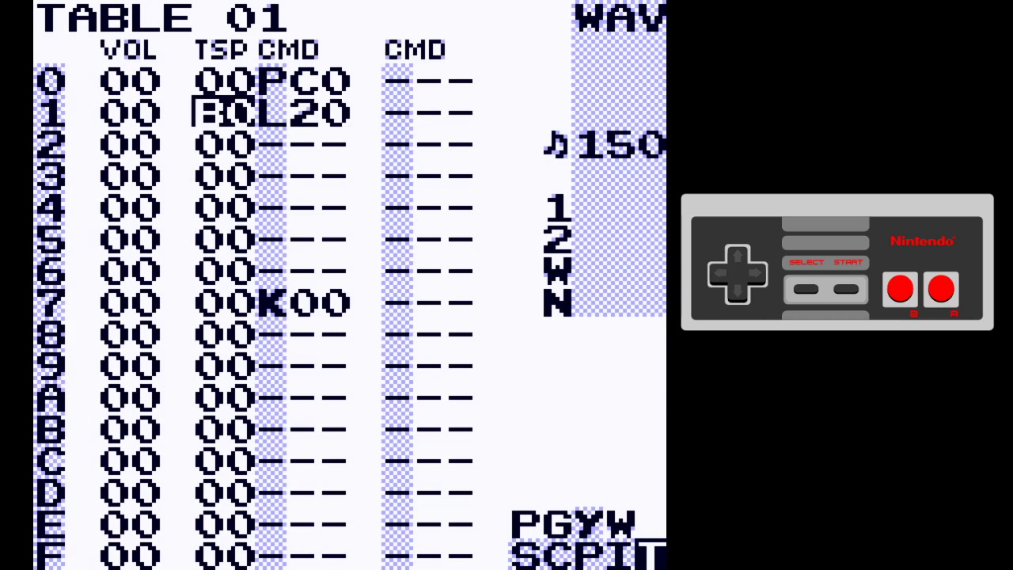
key(x+Up)
key(x+Left)
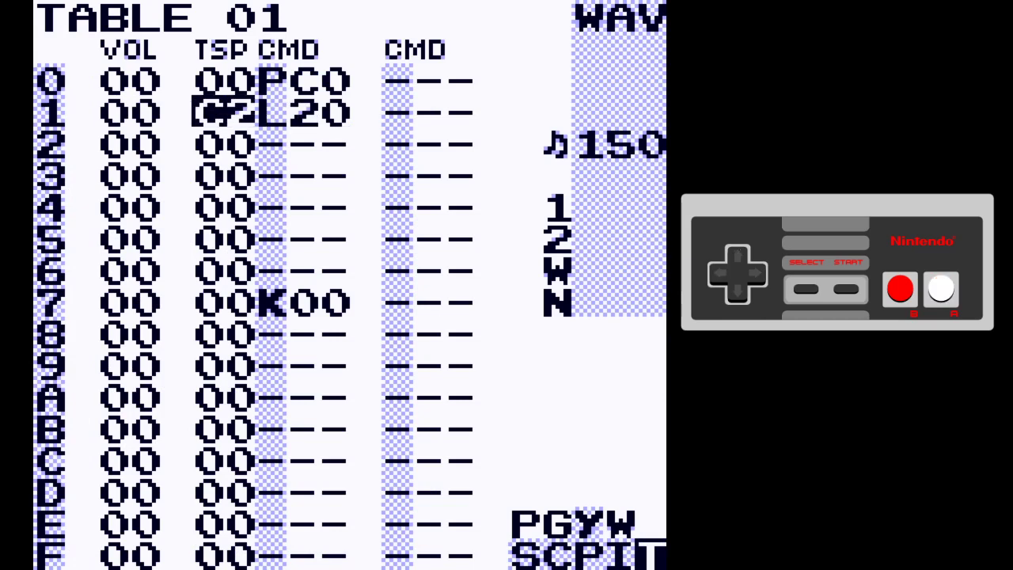
Delete the K00 command from row 7 of table 01
key(Down)
key(Down)
key(Down)
key(Down)
key(Down)
key(Down)
key(Down)
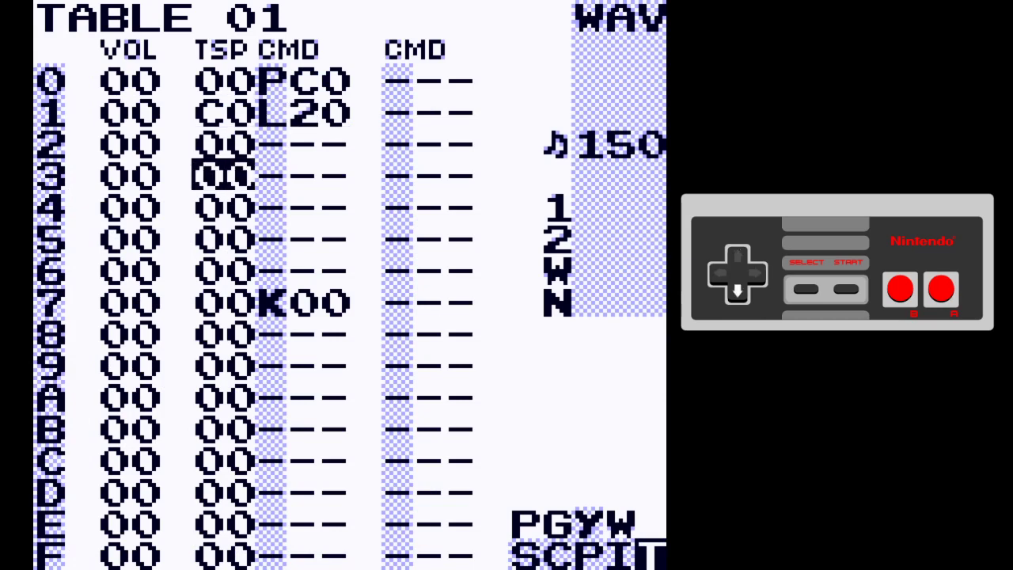
key(Right)
key(Right)
key(Up)
key(Left)
key(z+x)
Insert the kill command again near the end of table 01's first command column
key(Down)
key(Down)
key(Down)
key(Down)
key(Down)
key(Down)
key(Down)
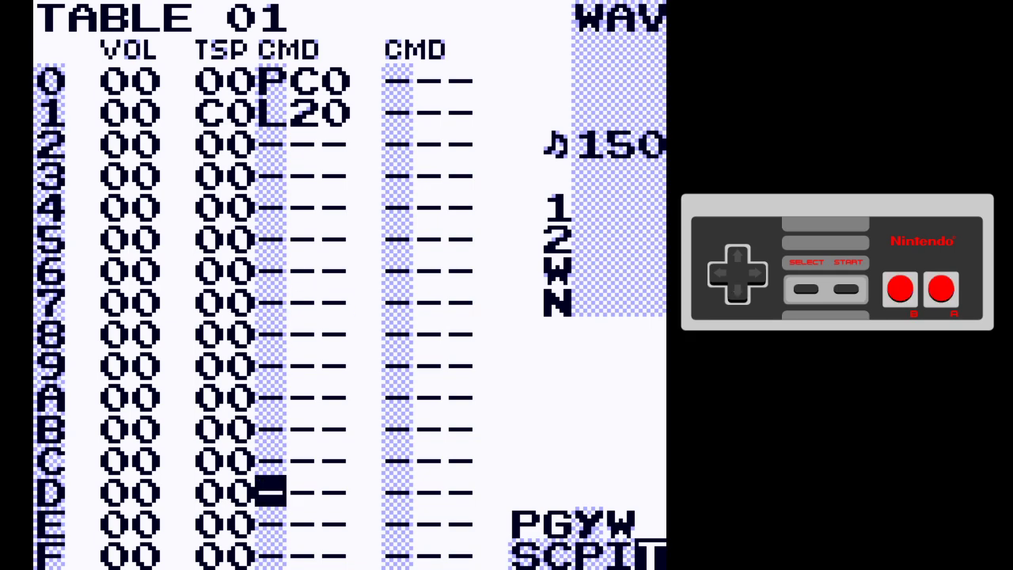
key(Up)
key(Down)
key(Down)
key(Down)
key(x)
Go to phrase 02 and audition the C 7 note with the longer kill delay
key(shift+Left)
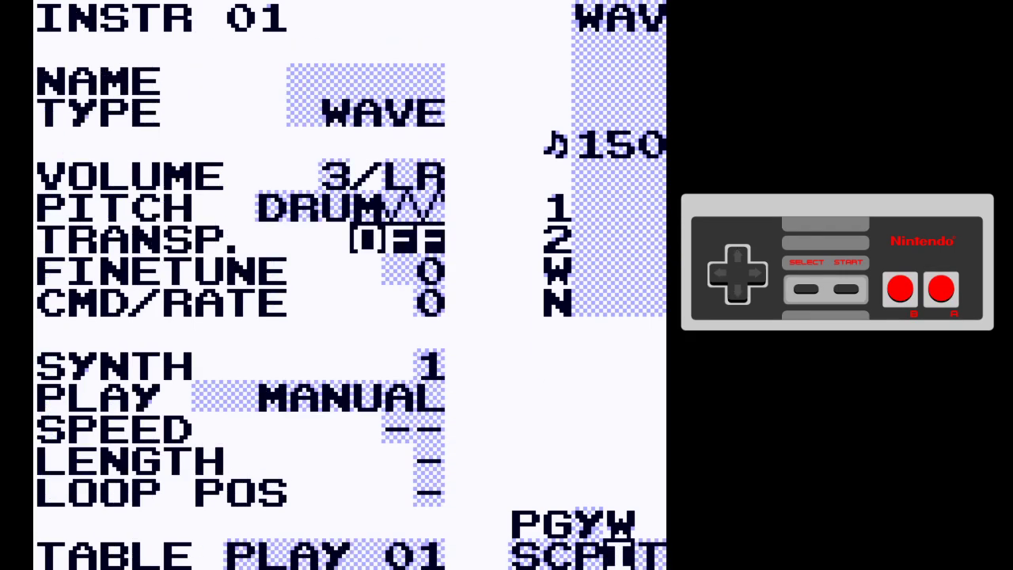
key(shift+Left)
key(x)
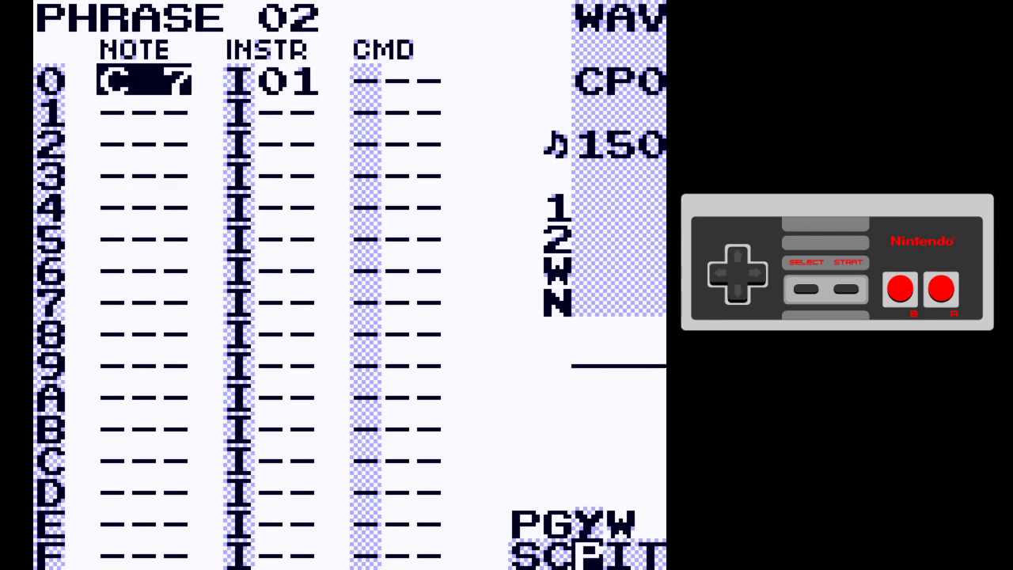
key(x)
Enter a D#7 note with instrument 01 on row 3 of phrase 02
key(Down)
key(Down)
key(Down)
key(Down)
key(Up)
key(x)
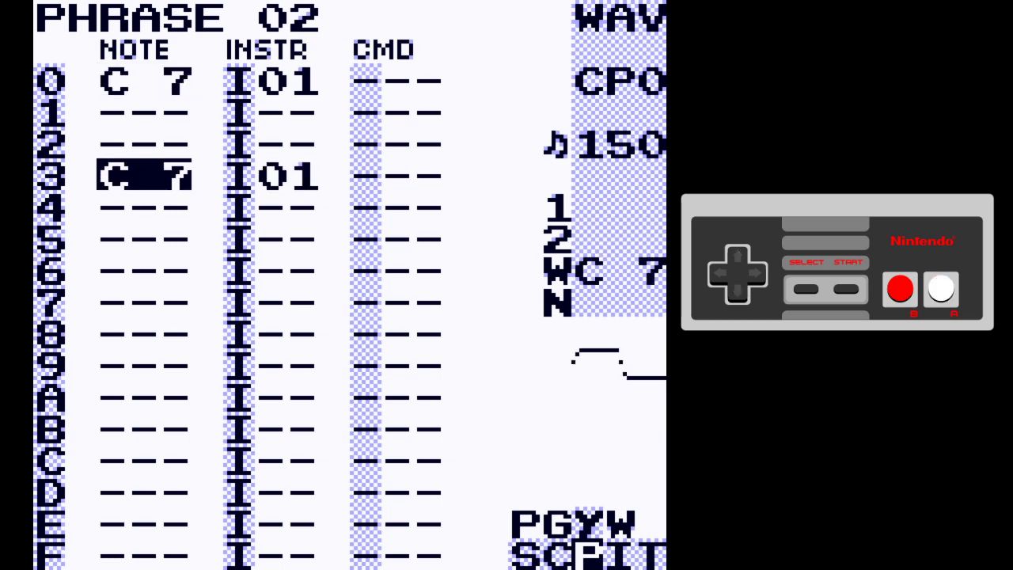
key(Right)
key(Right)
key(Right)
Enter a G 7 note with instrument 01 on row 6 of phrase 02
key(Down)
key(Down)
key(Down)
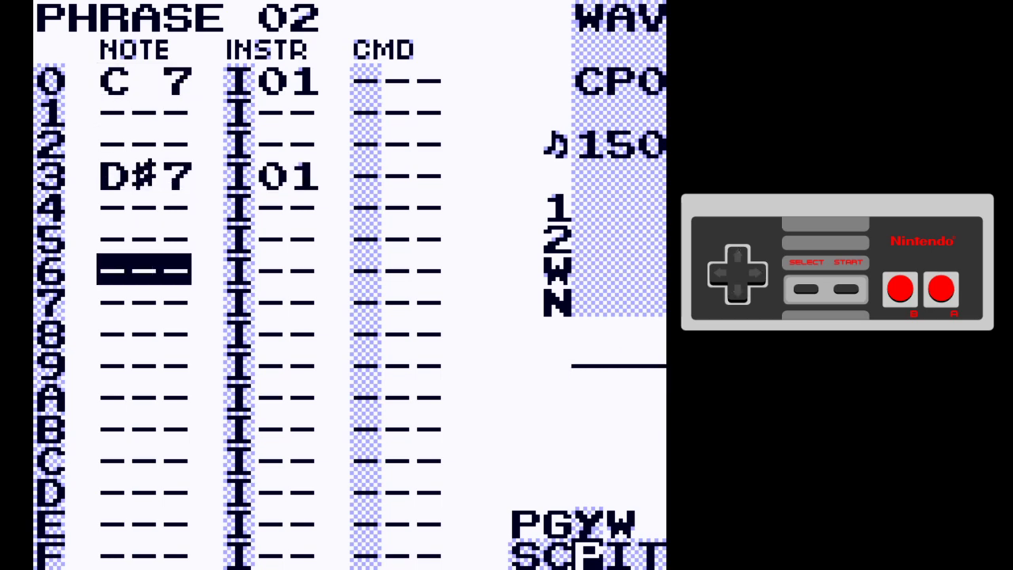
key(x)
key(Right)
key(Right)
key(Right)
key(Right)
Enter a G 8 note with instrument 01 on row 8 of phrase 02
key(Down)
key(Down)
key(Down)
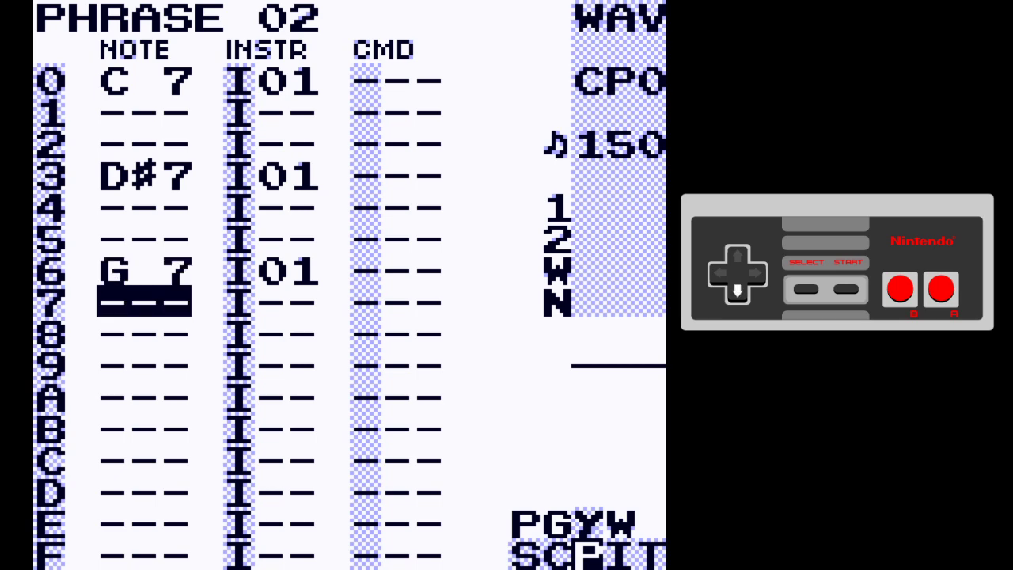
key(Up)
key(x)
key(Up)
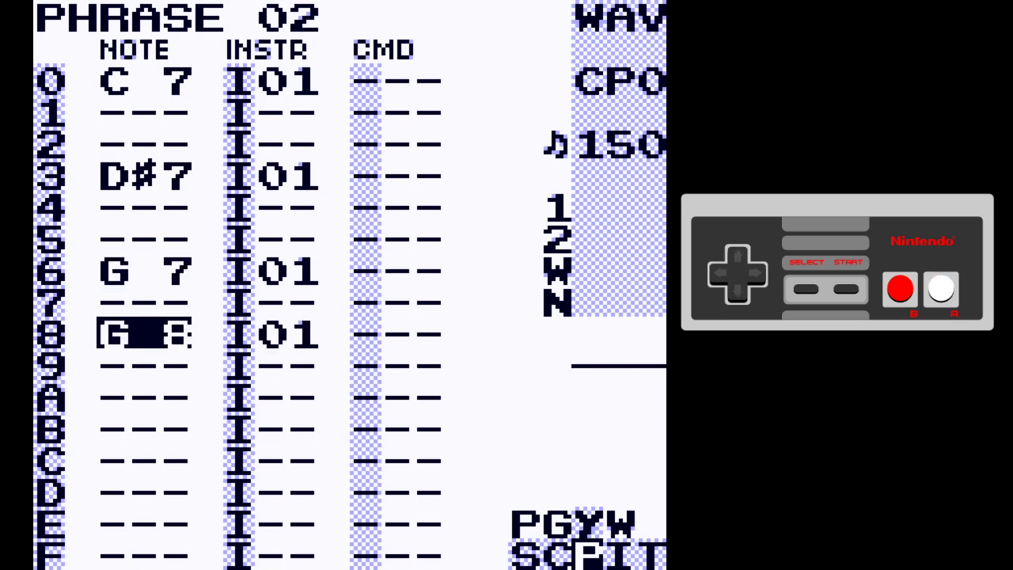
Lower the note on row 8 of phrase 02 to C 8
key(Left)
key(Left)
key(Left)
key(Left)
key(Left)
key(Left)
key(Left)
Enter a C 7 note with instrument 01 on row C of phrase 02
key(Down)
key(Down)
key(Down)
key(Down)
key(x)
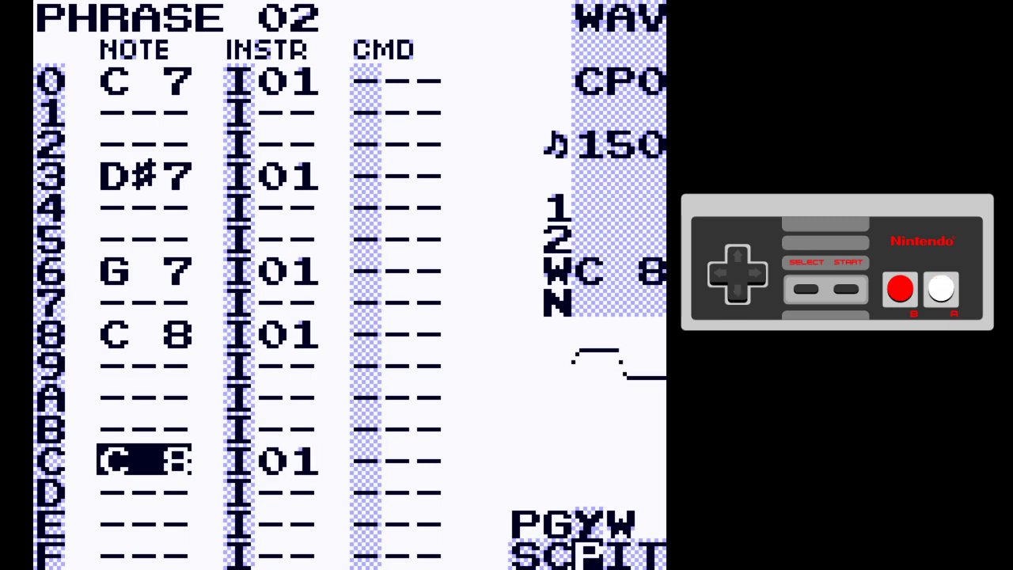
Enter a B 6 note with instrument 01 on row E of phrase 02
key(Down)
key(Down)
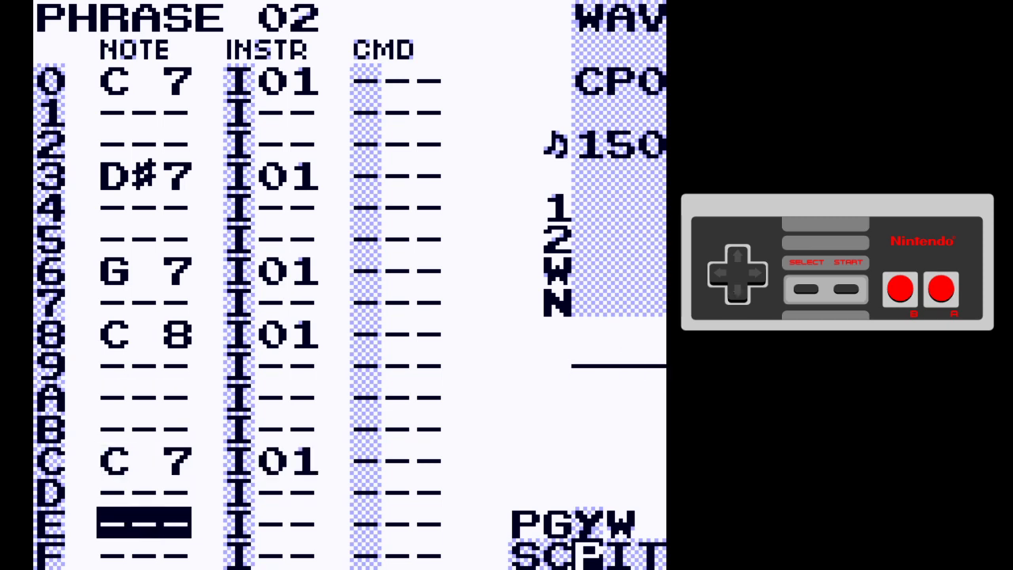
key(x)
key(x+Left)
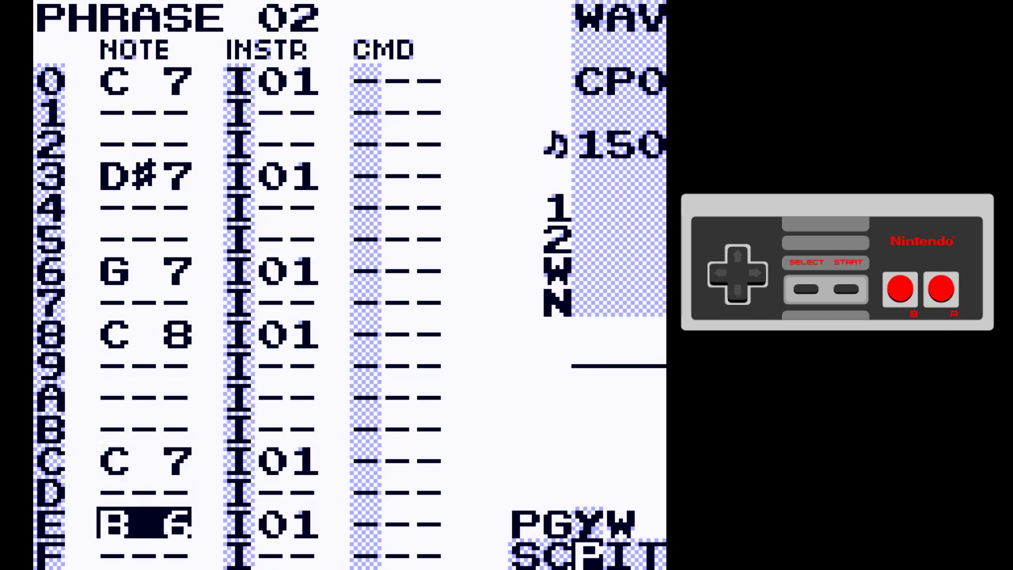
Play phrase 02 to hear the note sequence, return to its first row and stop playback
key(Return)
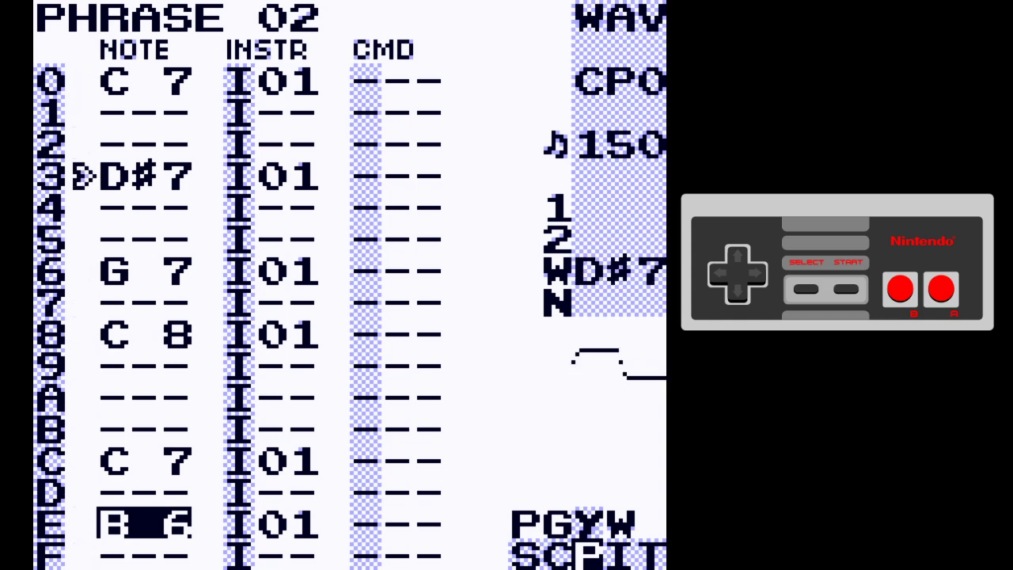
key(Up)
key(Up)
key(Up)
key(Up)
key(Up)
key(Up)
key(Up)
key(Up)
key(Up)
key(Up)
key(Up)
key(Up)
key(Up)
key(Up)
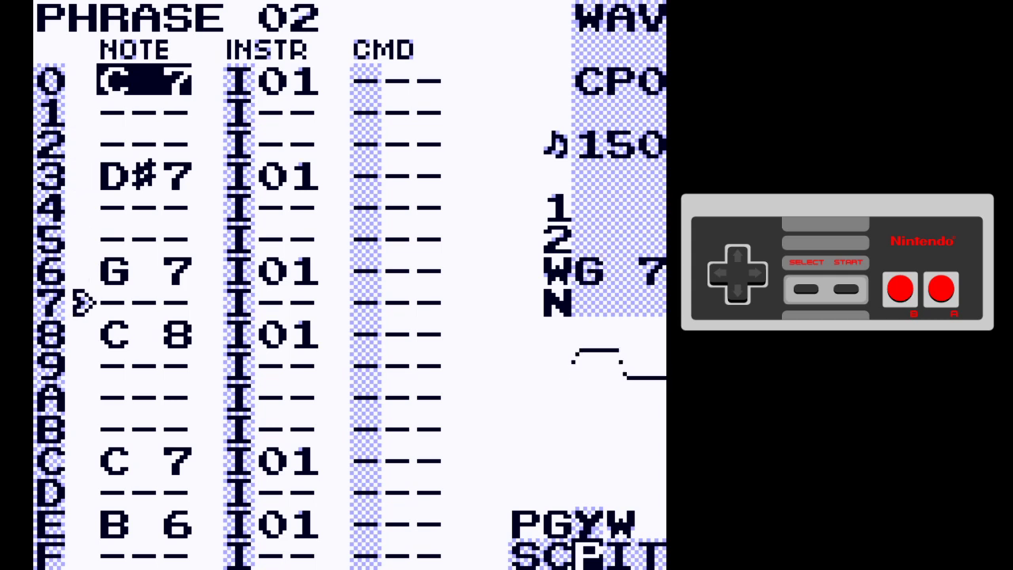
key(Return)
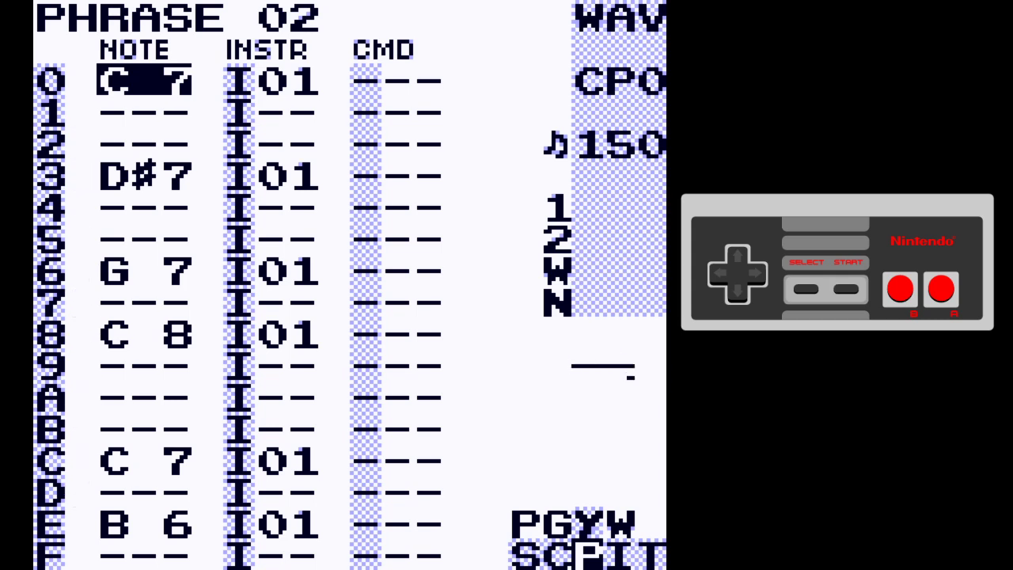
Examine instrument 01's table 01, especially its transpose and command columns, and return to phrase 02
key(BackSpace+Right)
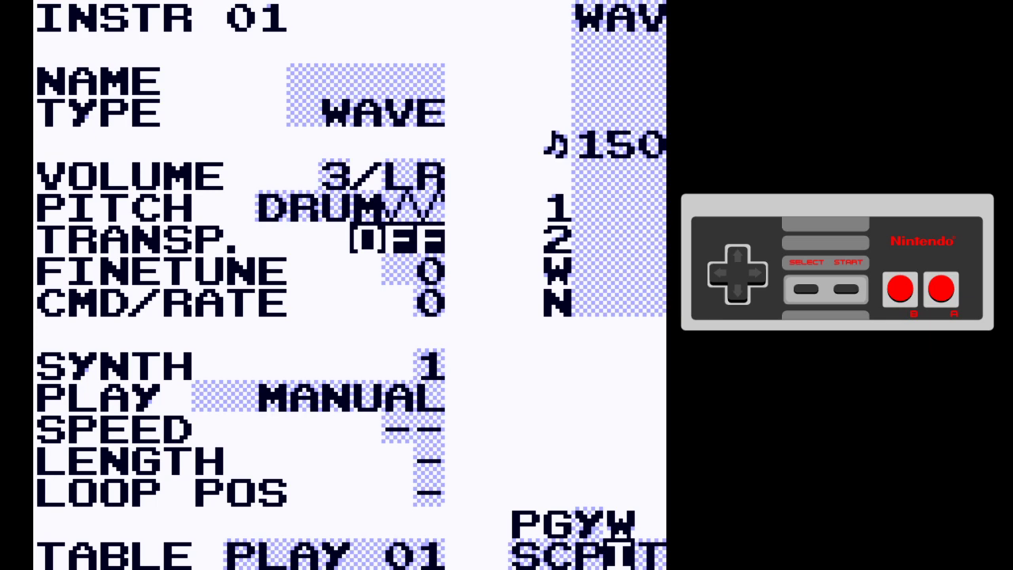
key(BackSpace+Right)
key(Up)
key(Up)
key(Up)
key(Up)
key(Up)
key(Up)
key(Up)
key(Up)
key(Up)
key(Up)
key(Up)
key(Up)
key(Up)
key(Up)
key(Up)
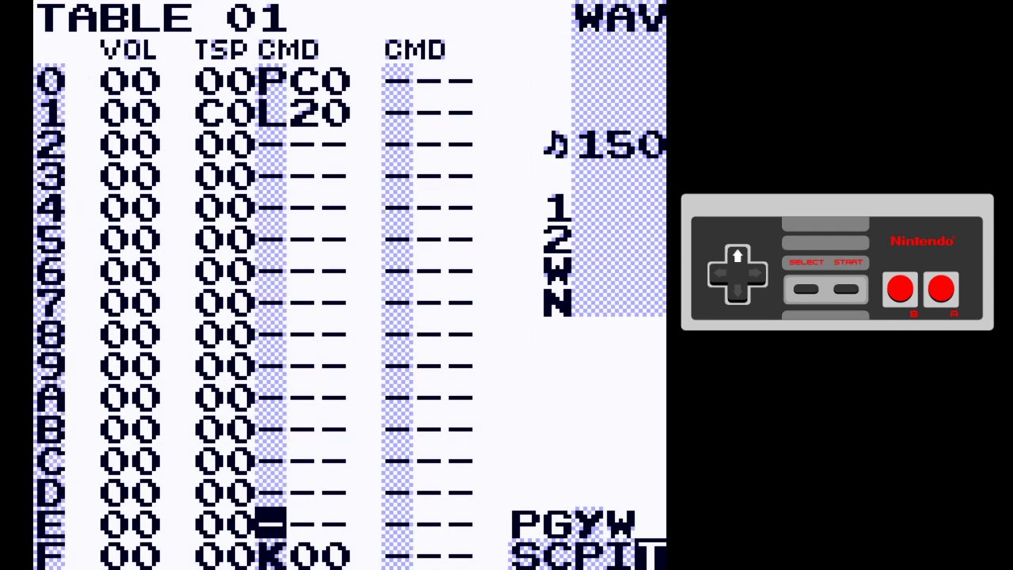
key(Left)
key(Left)
key(Down)
key(Right)
key(Right)
key(Right)
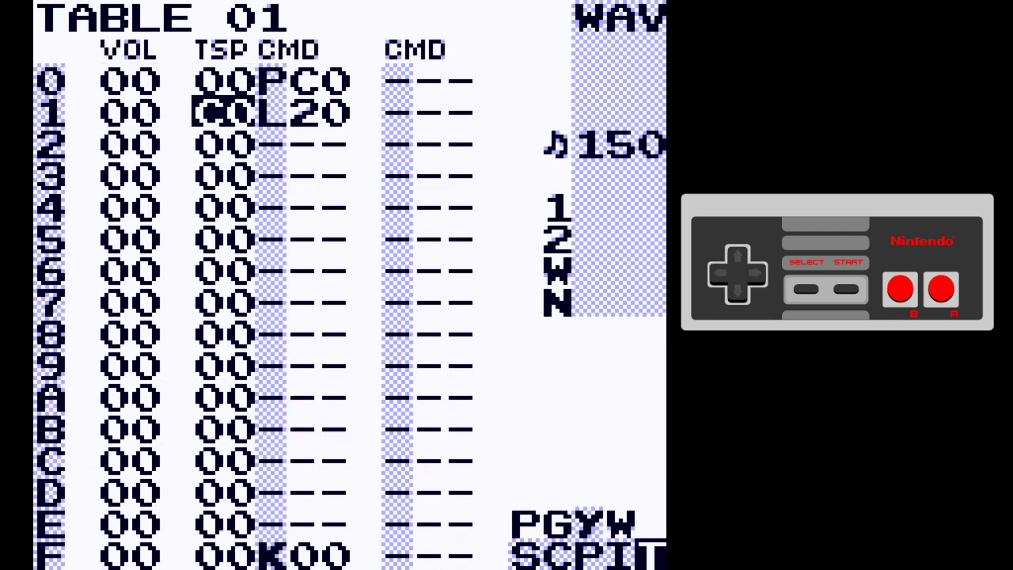
key(Left)
key(Left)
key(Right)
key(BackSpace+Left)
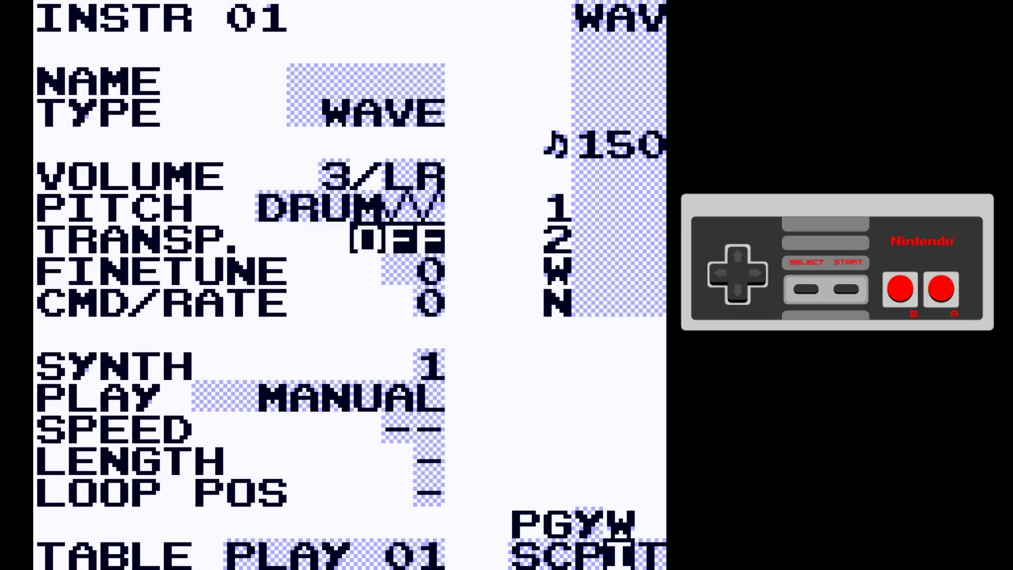
key(BackSpace+Left)
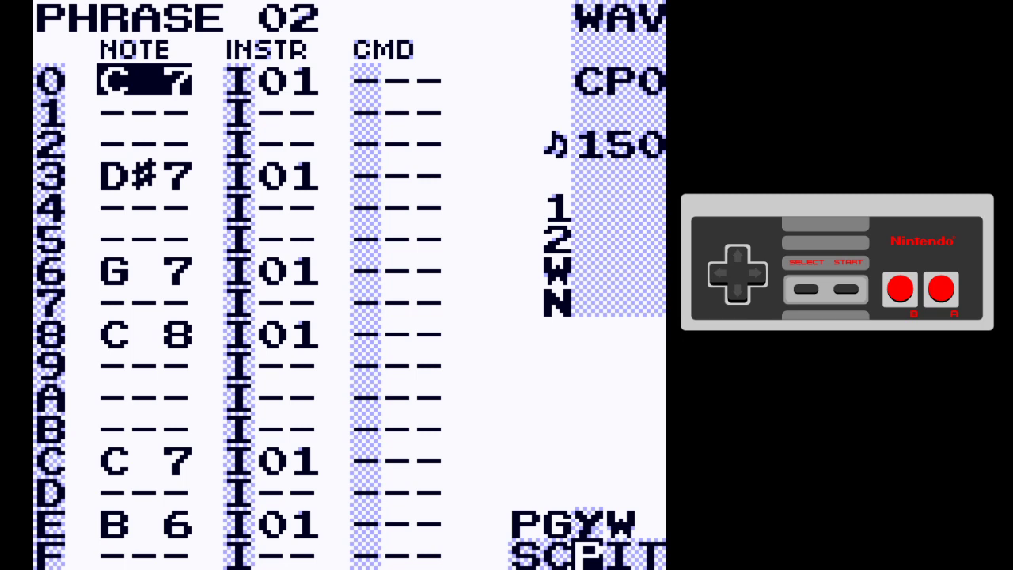
Add the retrigger command R80 to the C 7 note on row 0 of phrase 02
key(Right)
key(Right)
key(x)
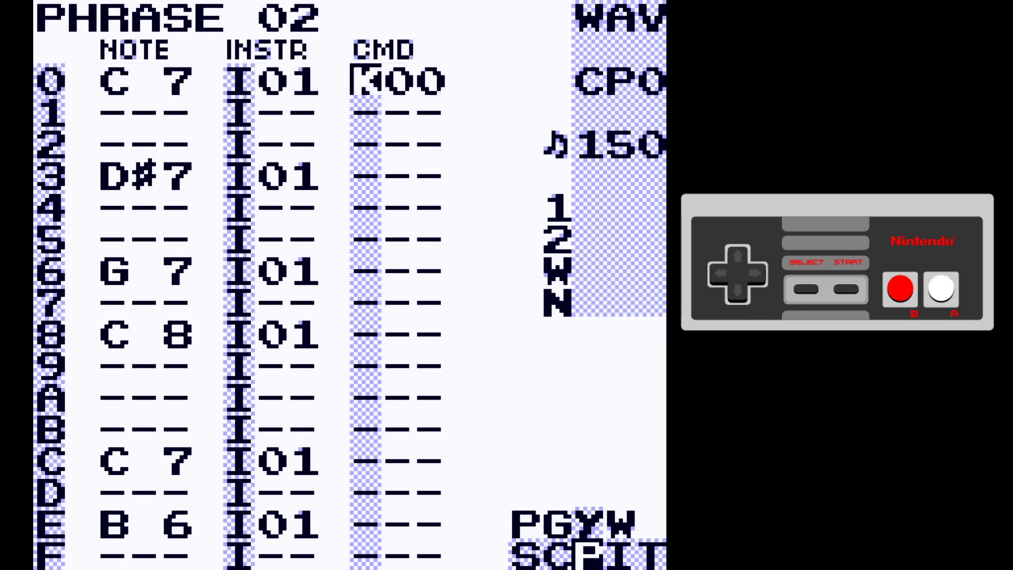
key(x+Right)
key(x)
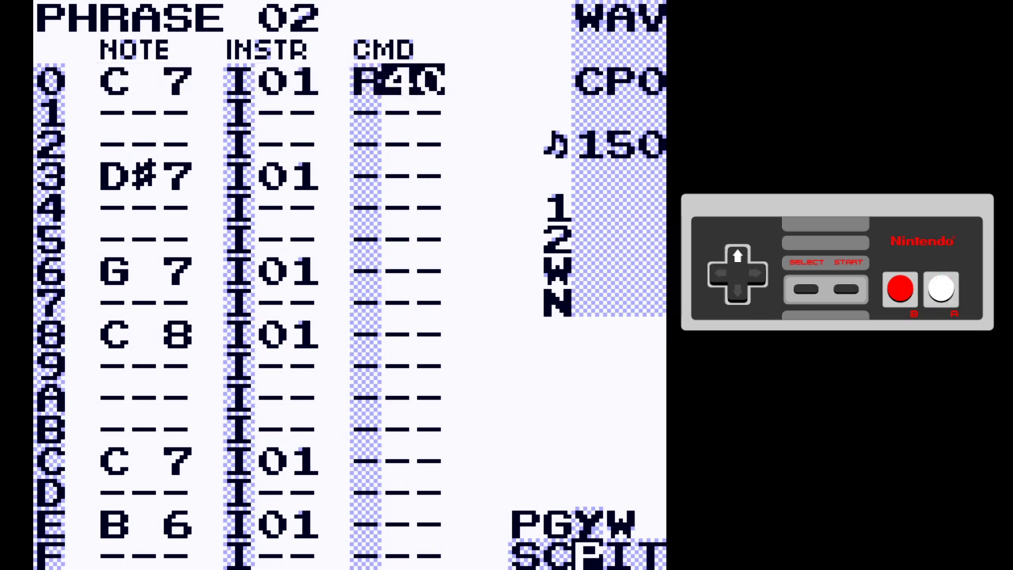
key(x+Up)
key(x+Up)
key(x+Right)
key(x+Right)
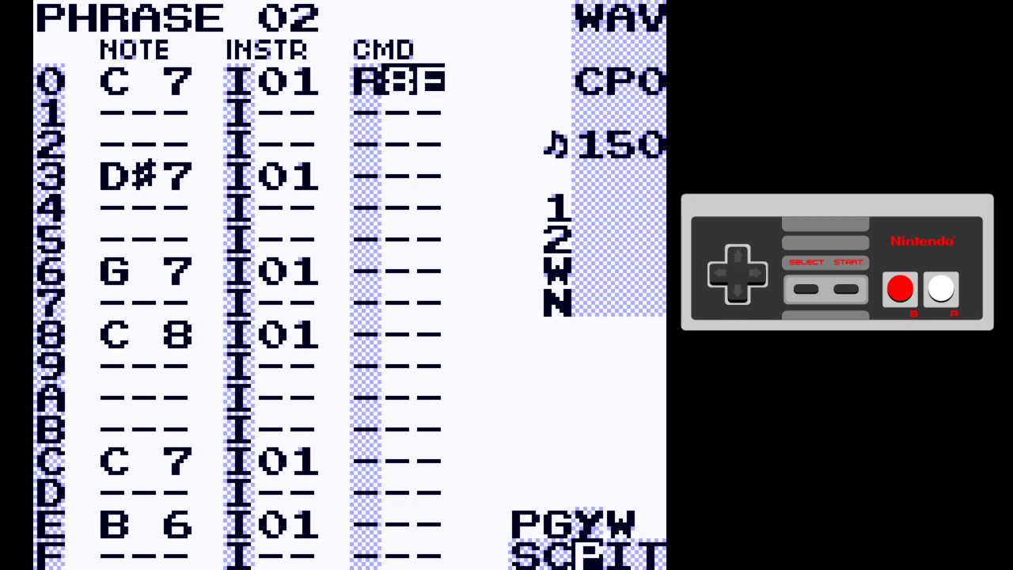
key(x+Left)
Audition the C 7 note on row 0 of phrase 02 with the R80 command
key(Left)
key(Left)
key(Left)
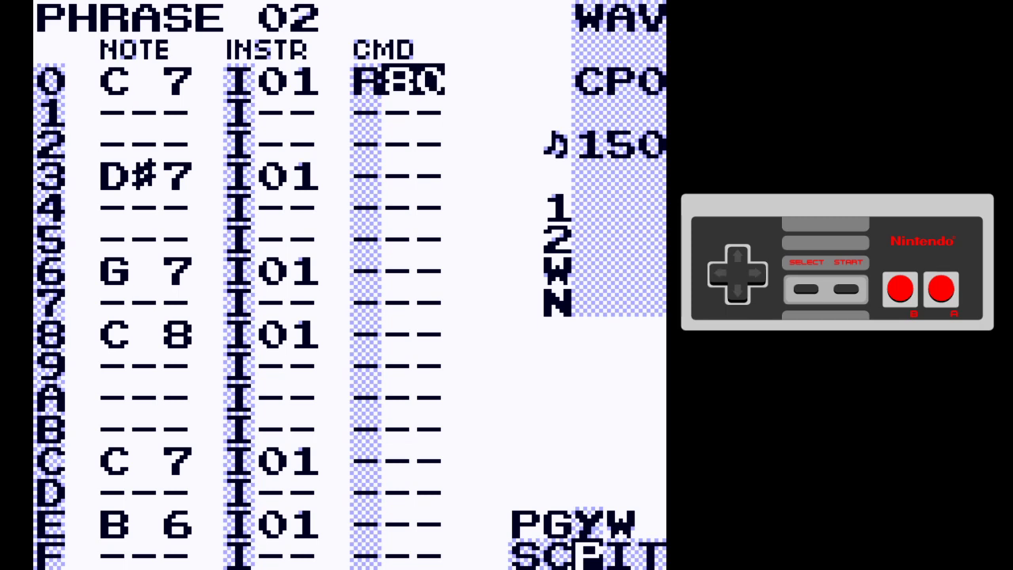
key(Left)
key(Left)
key(x)
key(x)
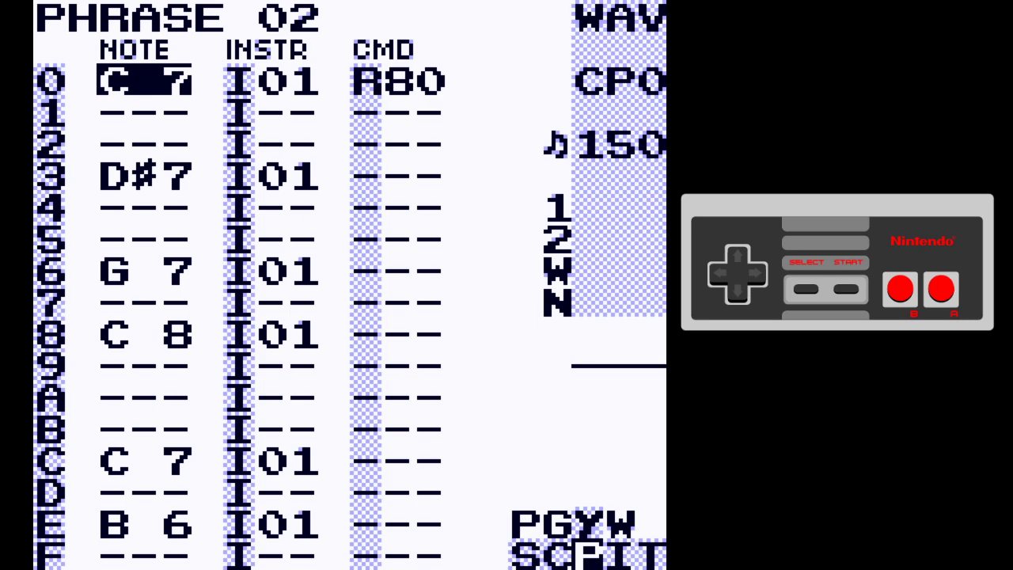
key(Down)
key(Down)
key(Down)
key(Up)
key(Up)
key(Up)
Go to table 01 of instrument 01 and delete the K00 command on row F
key(shift+Right)
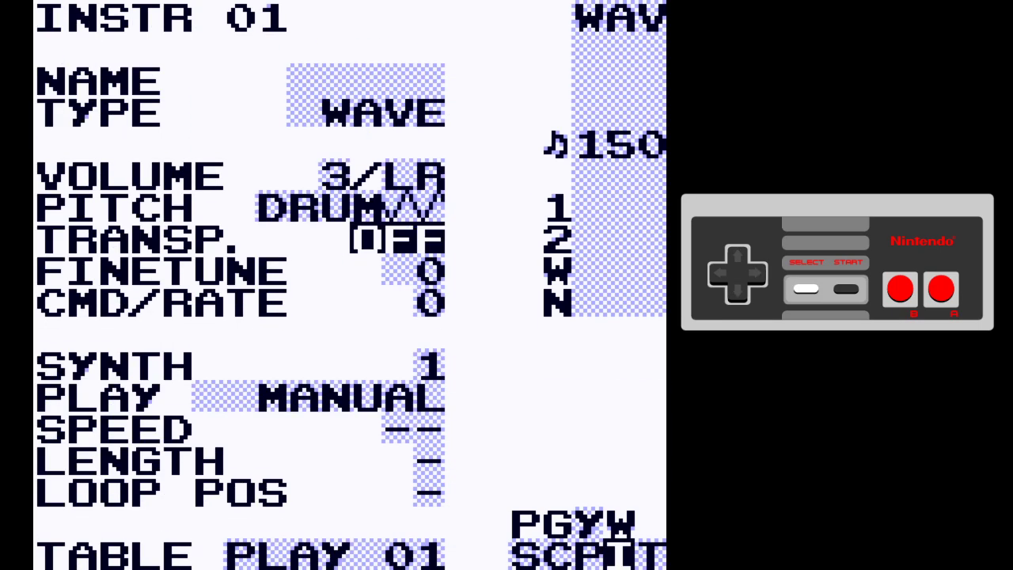
key(Down)
key(Down)
key(Down)
key(Down)
key(Down)
key(Down)
key(Down)
key(Down)
key(BackSpace+Right)
key(Down)
key(Down)
key(Down)
key(Down)
key(Down)
key(Down)
key(Down)
key(Down)
key(Down)
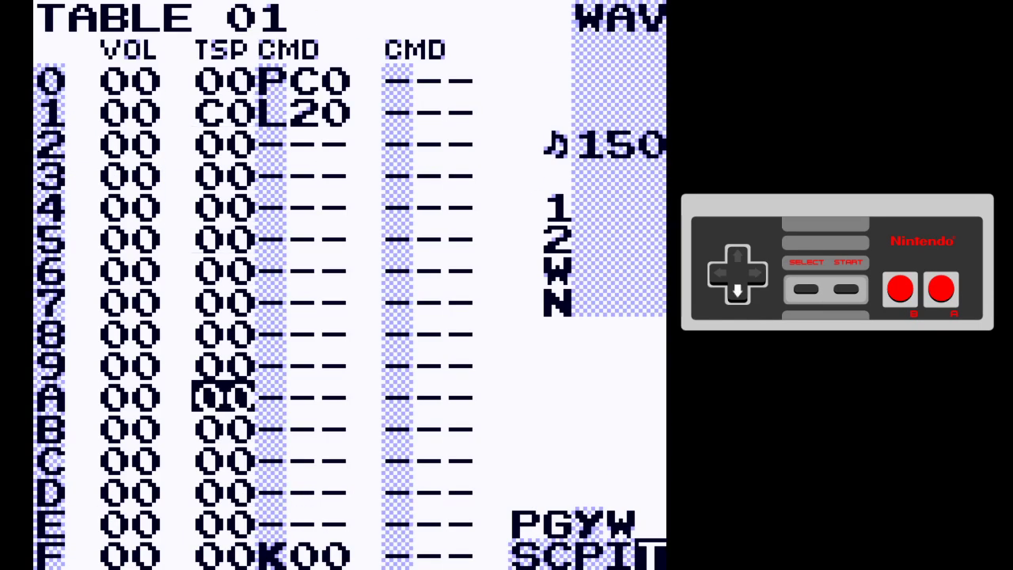
key(Down)
key(Down)
key(Down)
key(Down)
key(Down)
key(Right)
key(z+x)
Select the transpose and first command columns on rows 0 and 1 of table 01 and clear their entries
key(Up)
key(Up)
key(Up)
key(Up)
key(Up)
key(Up)
key(Up)
key(Up)
key(Up)
key(Up)
key(Up)
key(Up)
key(Up)
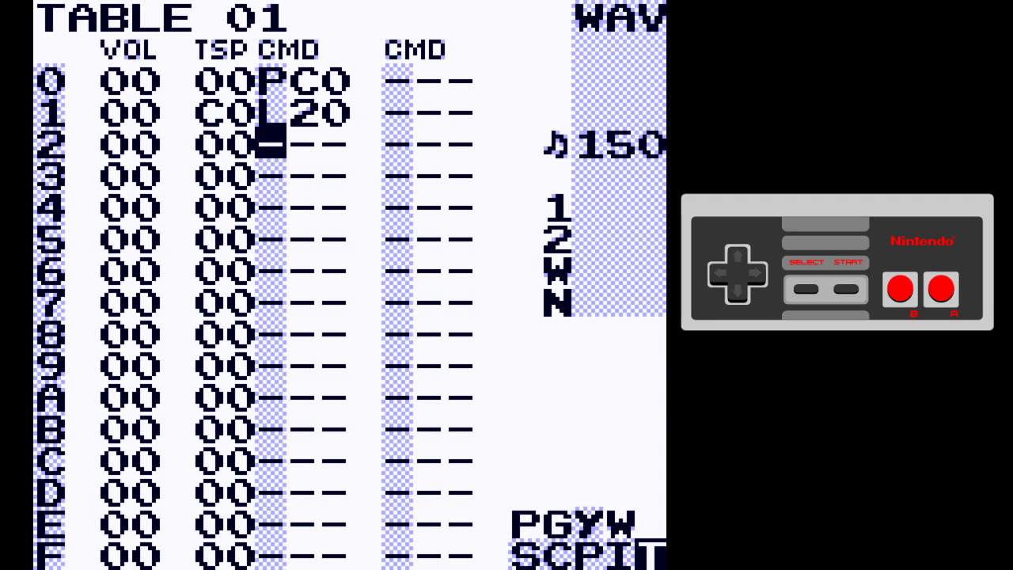
key(Left)
key(Up)
key(BackSpace+z)
key(Right)
key(Up)
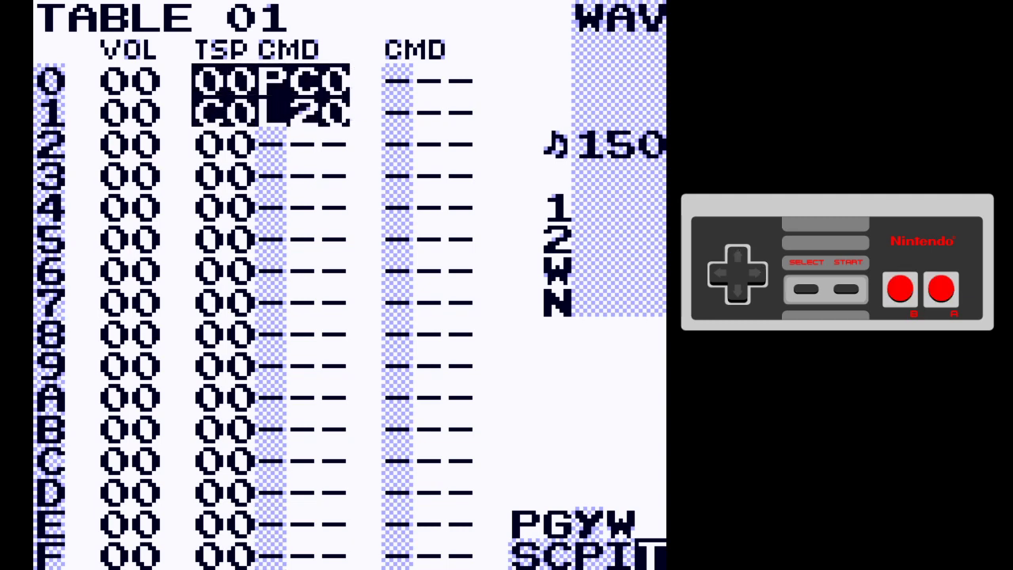
key(BackSpace+x)
Step instrument 01's table assignment down twice and audition the C 7 note in phrase 02
key(BackSpace+Left)
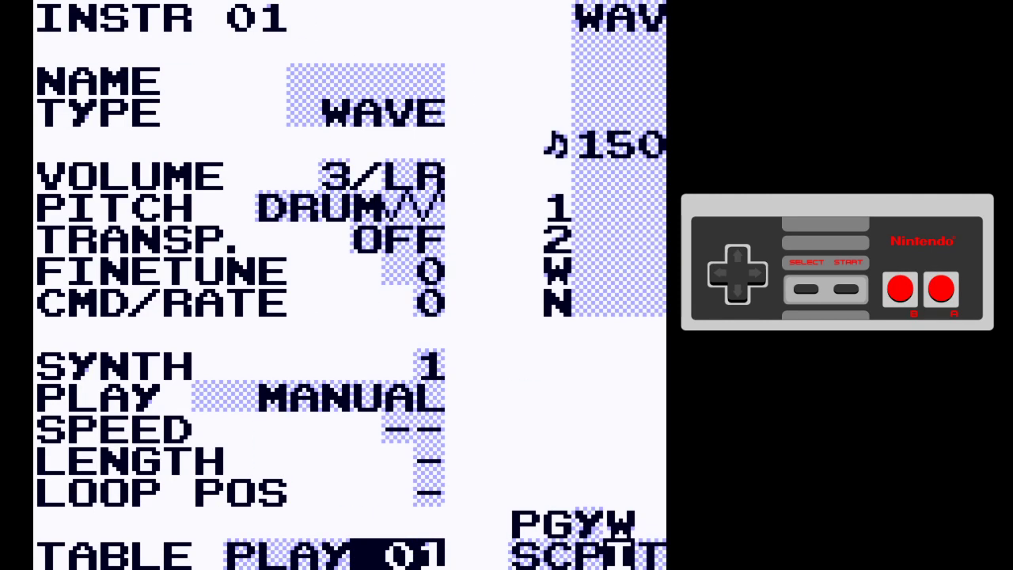
key(x+Left)
key(x+Left)
key(BackSpace+Left)
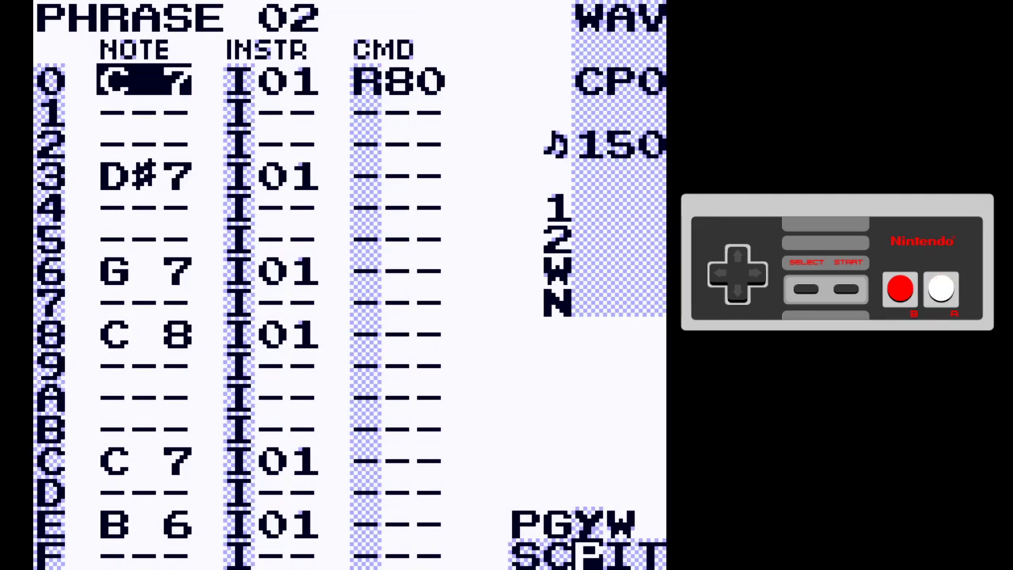
key(x)
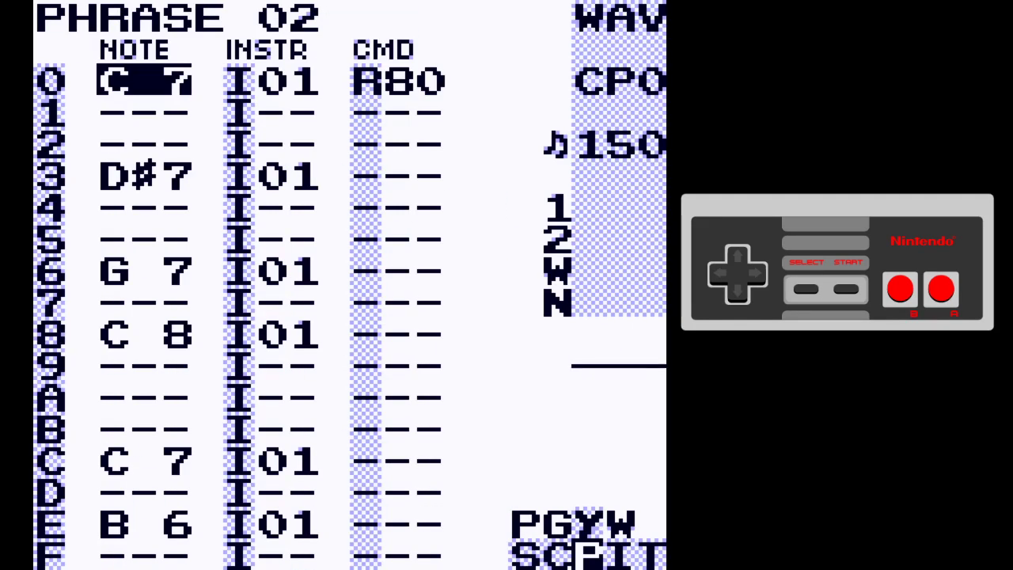
Add the pitch command PF0 on row 1 of phrase 02
key(Right)
key(Right)
key(Right)
key(Down)
key(Left)
key(x+Left)
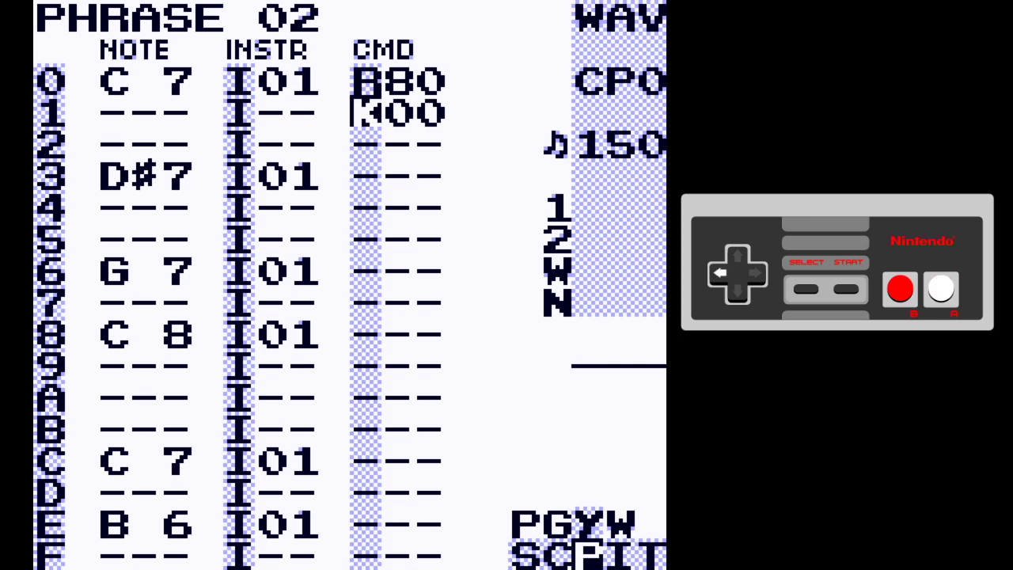
key(x+Right)
key(x+Right)
key(x+Right)
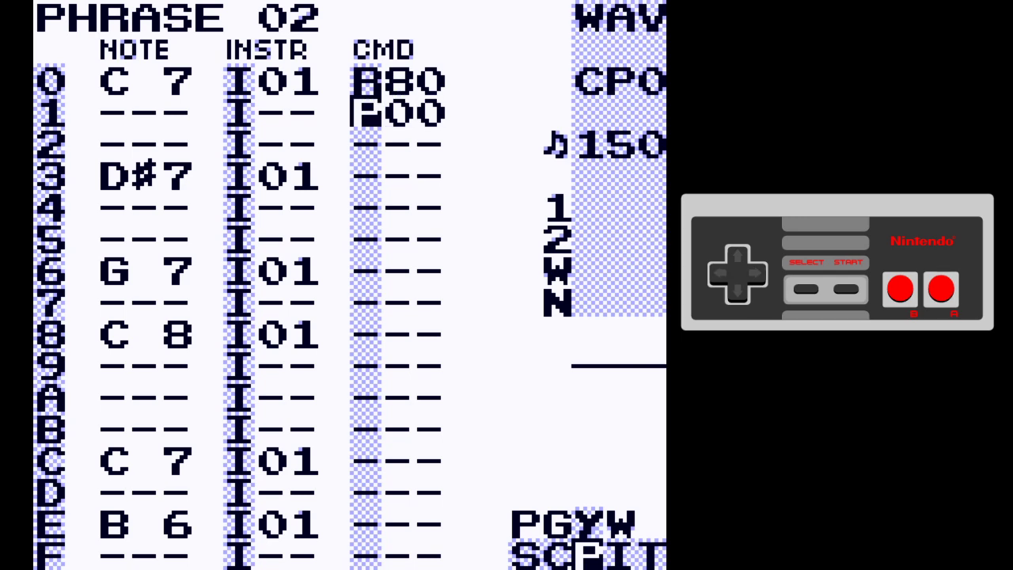
key(Right)
key(x)
Lower the note on row 0 of phrase 02 to C 6, auditioning it with the R80 and PF0 commands
key(Left)
key(Left)
key(Left)
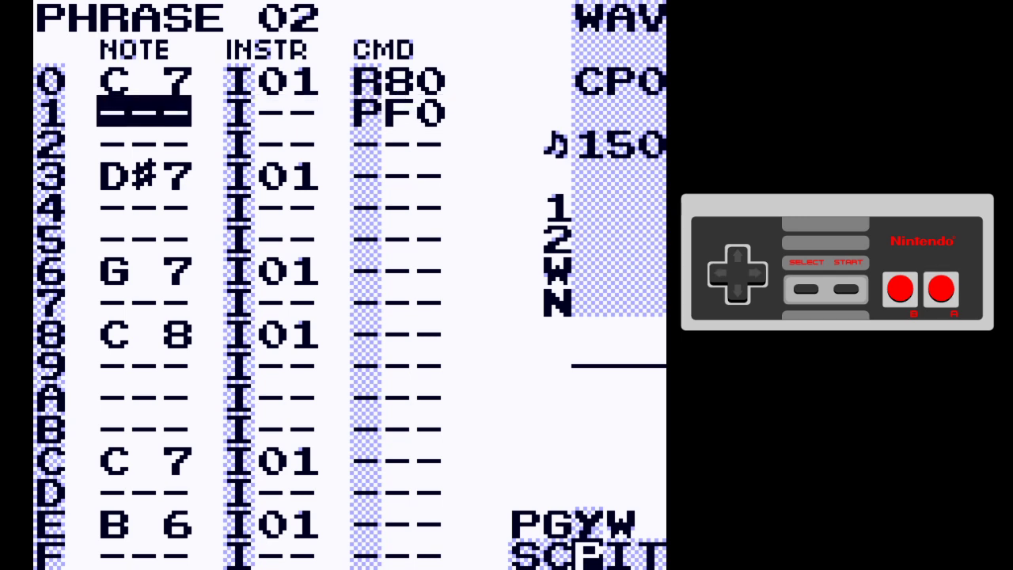
key(Up)
key(x)
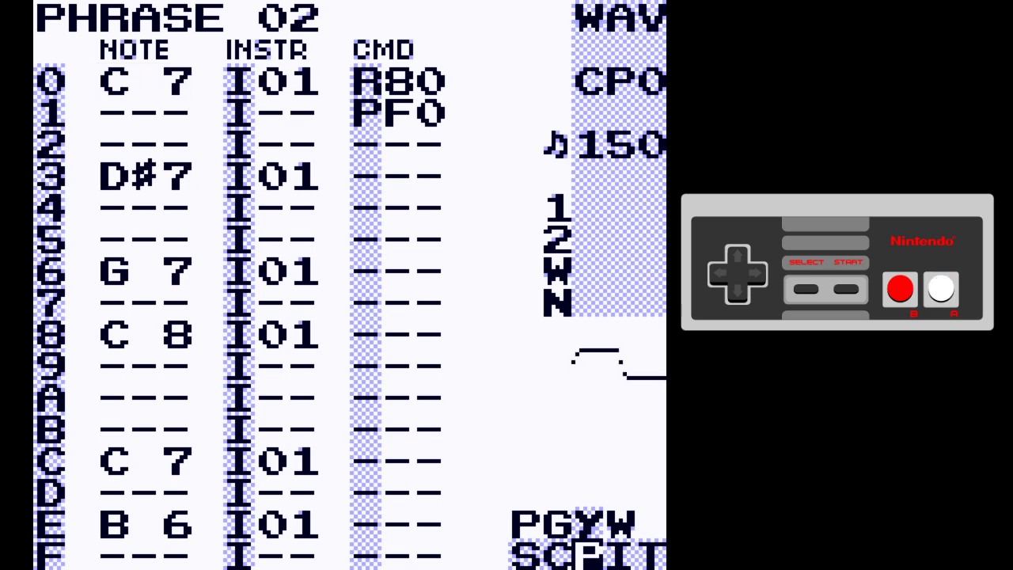
key(x+Down)
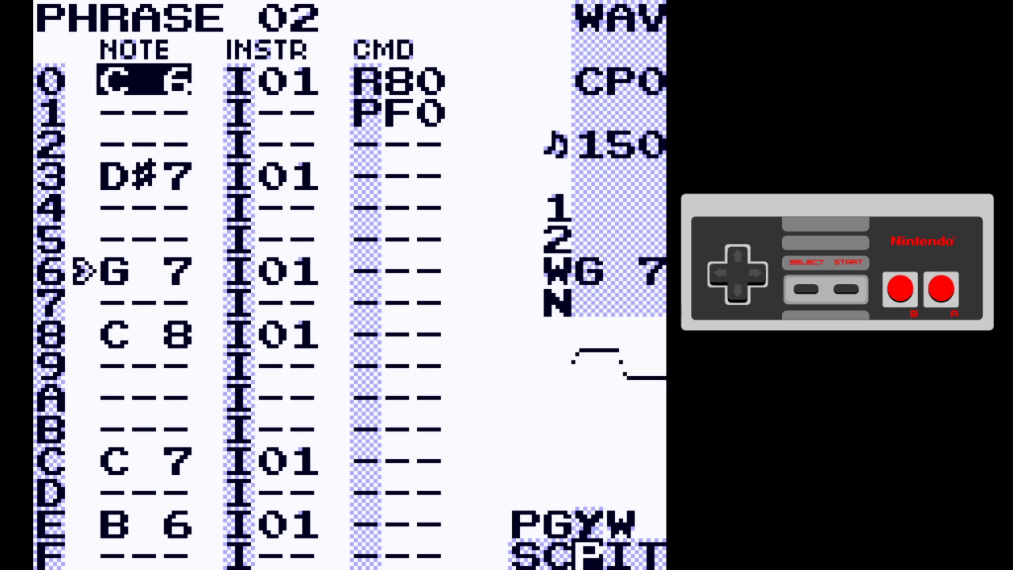
Stop playback and clear all note entries from row 3 to the end of phrase 02
key(Return)
key(Down)
key(Down)
key(Down)
key(Down)
key(Up)
key(BackSpace+z)
key(Right)
key(Right)
key(Down)
key(Down)
key(Down)
key(Down)
key(Down)
key(Down)
key(Down)
key(Down)
key(Down)
key(Down)
key(Down)
key(Down)
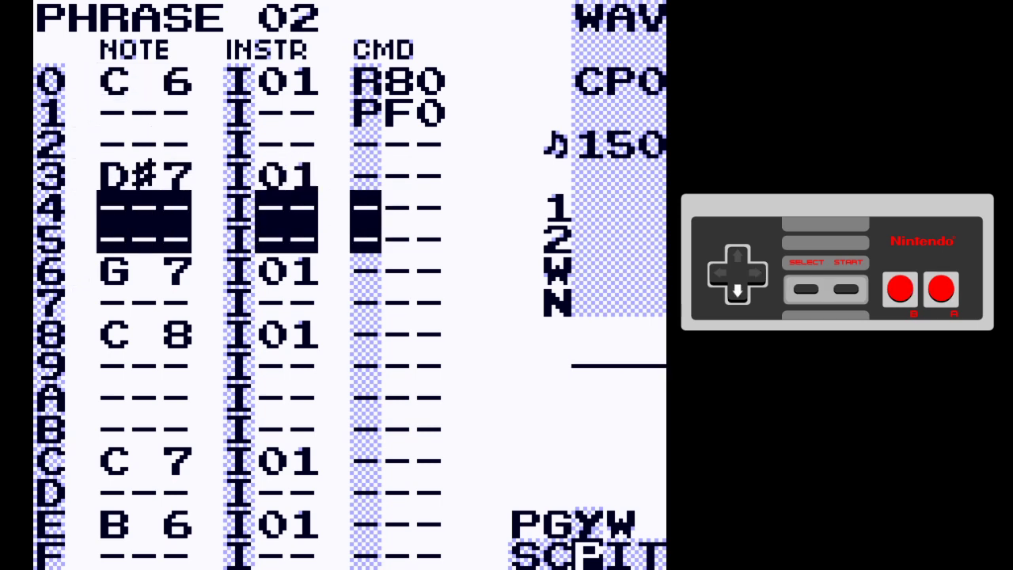
key(BackSpace+x)
Lower the note on row 0 of phrase 02 to C 5 and audition it
key(Up)
key(Up)
key(Up)
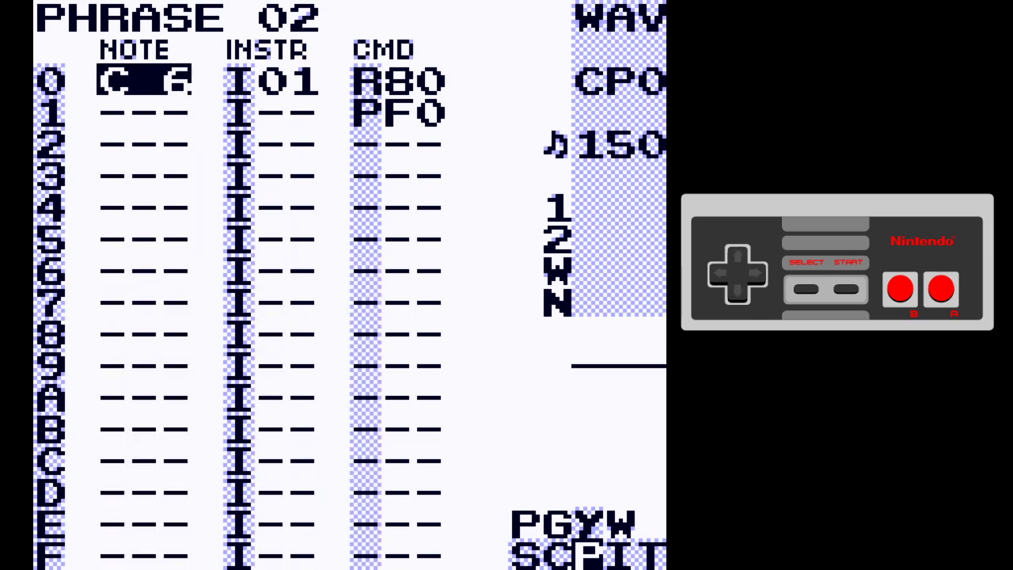
key(x+Down)
key(Return)
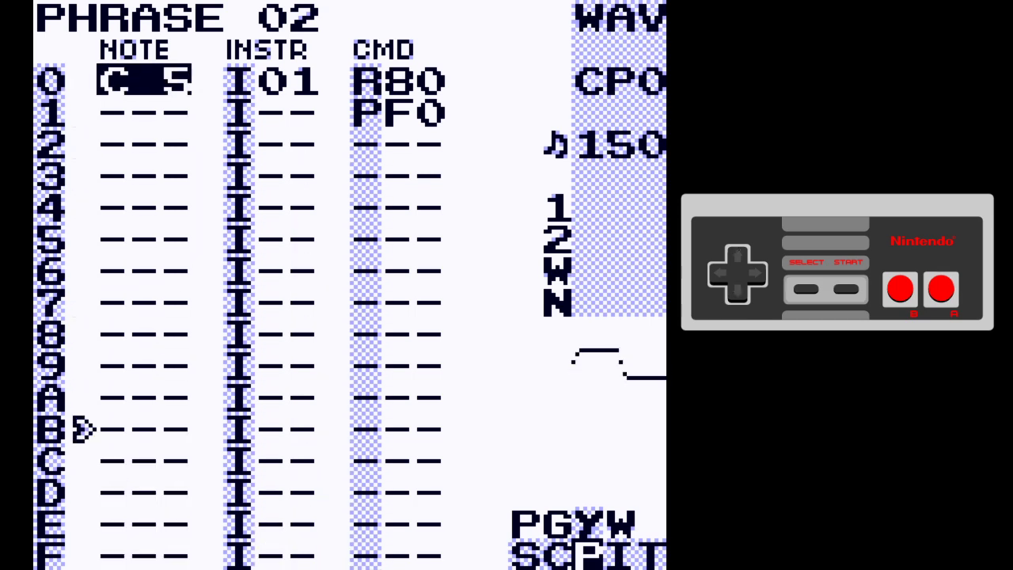
key(Return)
Add the retrigger command R81 on row 3 of phrase 02
key(Right)
key(Right)
key(Down)
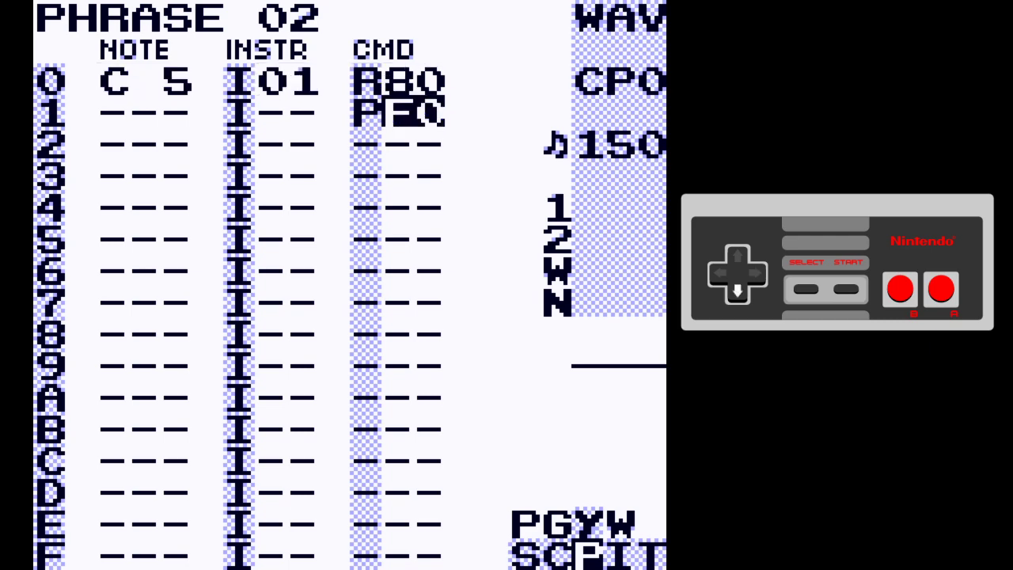
key(Down)
key(Up)
key(Up)
key(Down)
key(Down)
key(Down)
key(Down)
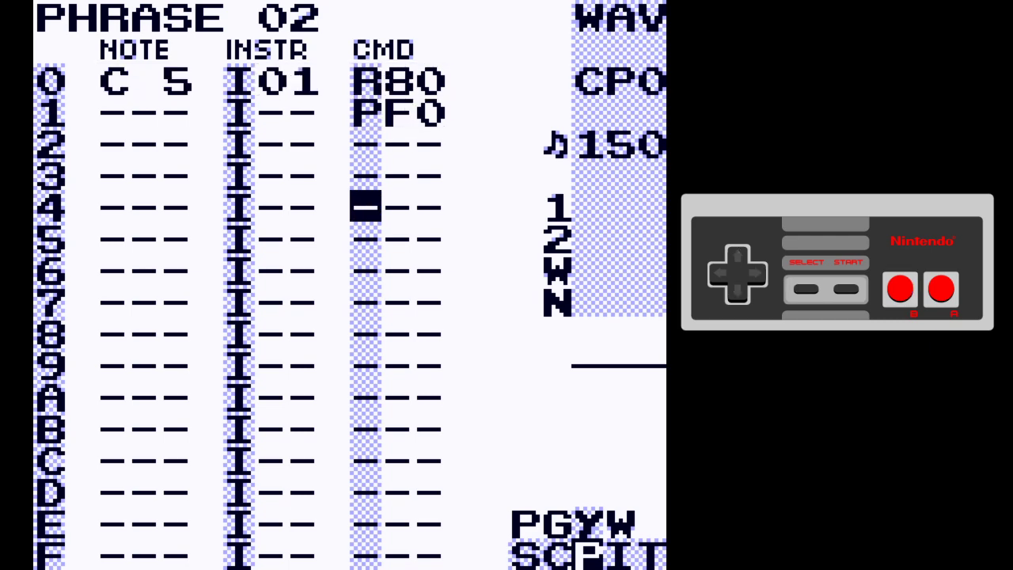
key(Up)
key(shift+s)
key(Right)
key(Up)
key(s+Right)
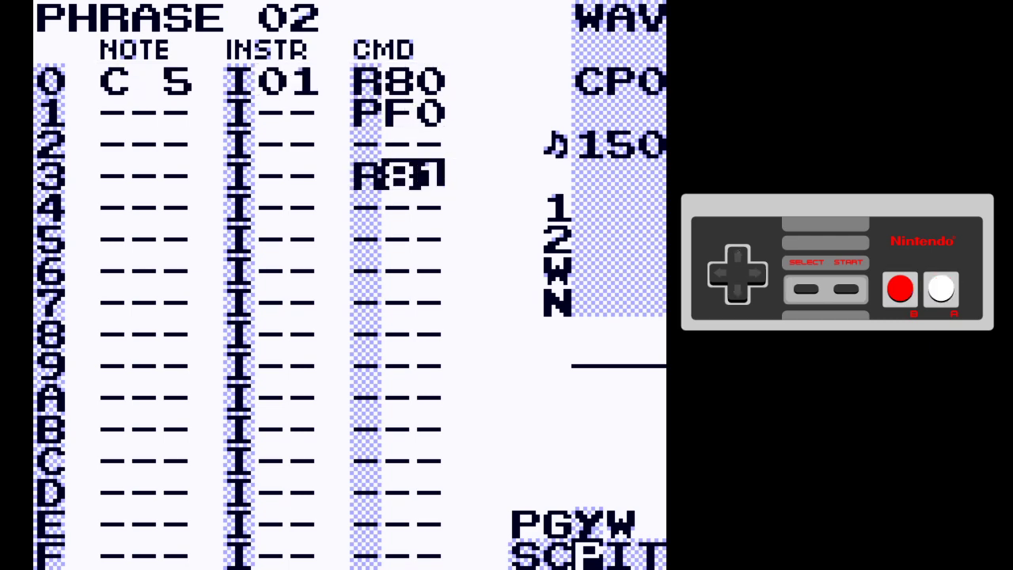
Add the retrigger command R82 on row 5 and play the phrase to hear the retriggers
key(Left)
key(a)
key(Down)
key(Down)
key(shift+s)
key(Right)
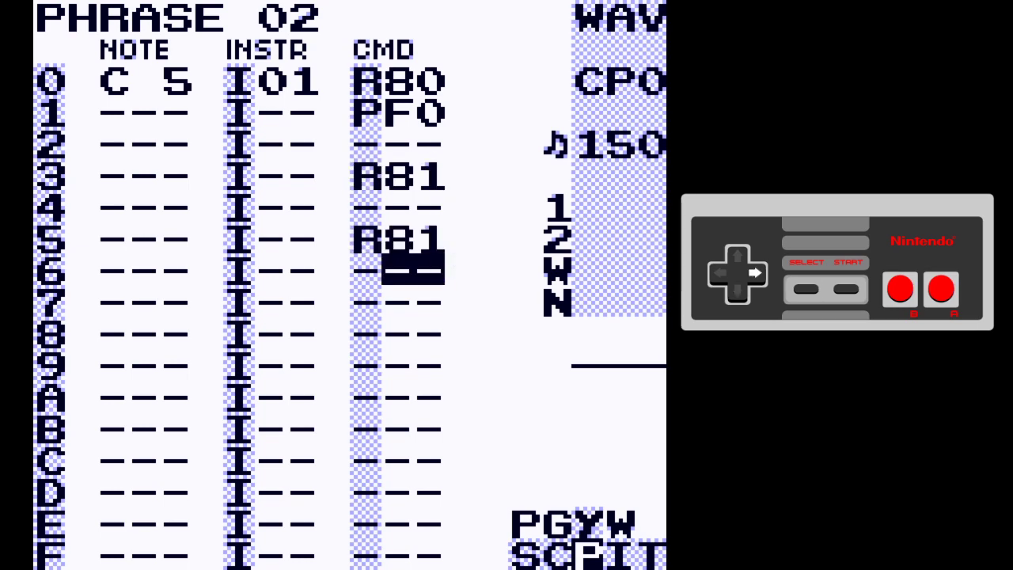
key(Up)
key(Return)
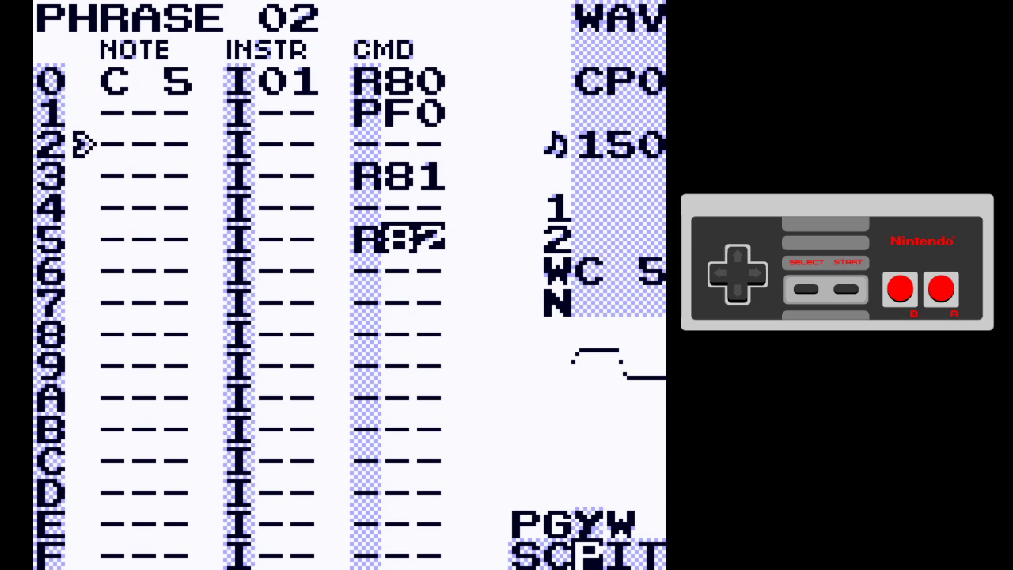
key(Return)
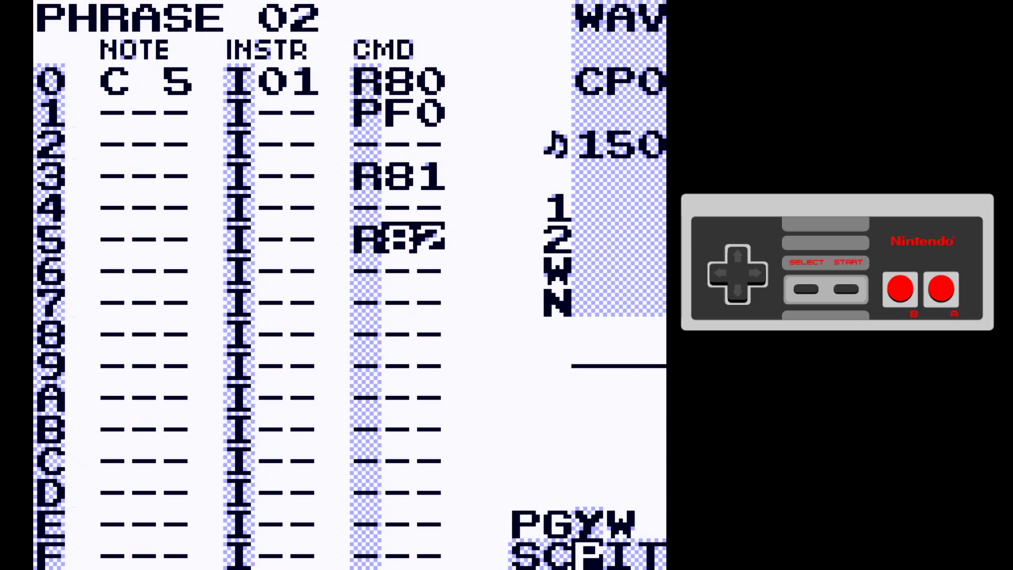
key(Left)
key(Left)
key(Left)
key(Up)
key(Up)
key(Up)
key(Up)
key(Up)
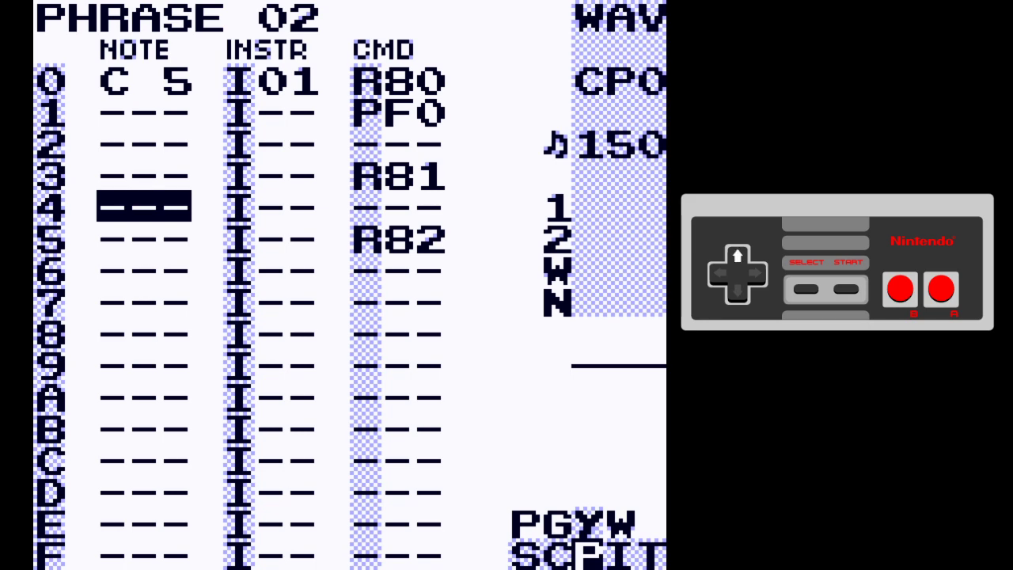
key(Right)
key(Right)
key(Right)
key(Down)
key(Down)
key(Down)
key(Down)
key(Down)
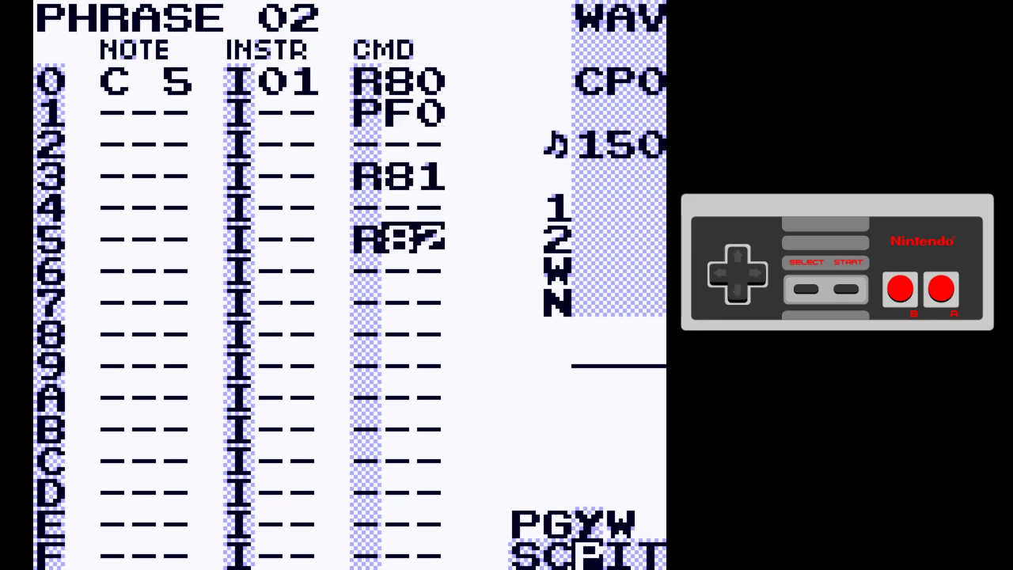
key(Left)
key(Left)
key(Left)
key(Right)
key(Right)
key(Right)
key(Up)
key(Up)
key(Up)
key(Up)
key(Up)
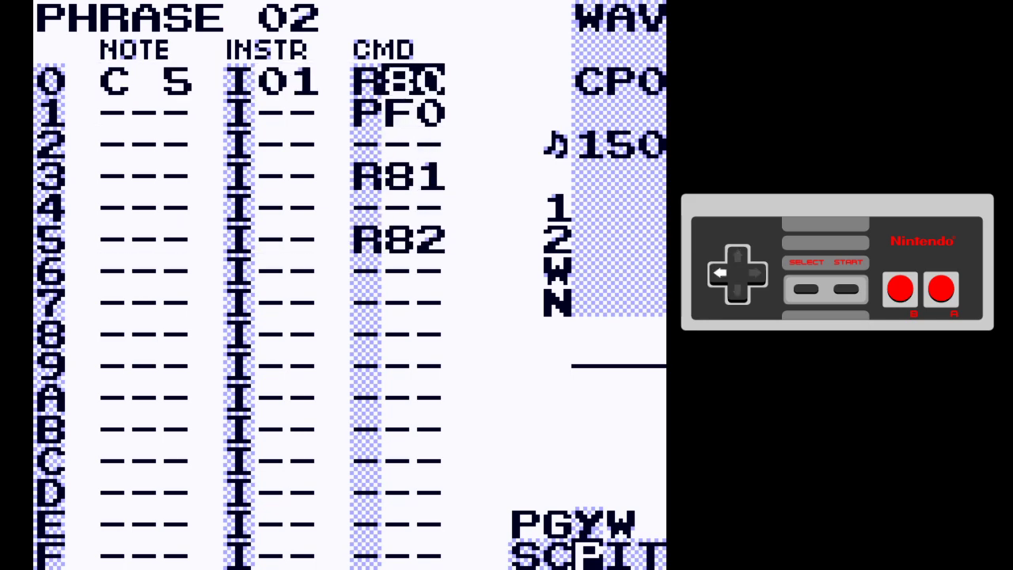
Select the note, instrument and command entries on rows 0 to 5 of phrase 02 and clear them
key(Left)
key(Left)
key(Left)
key(Right)
key(Right)
key(Right)
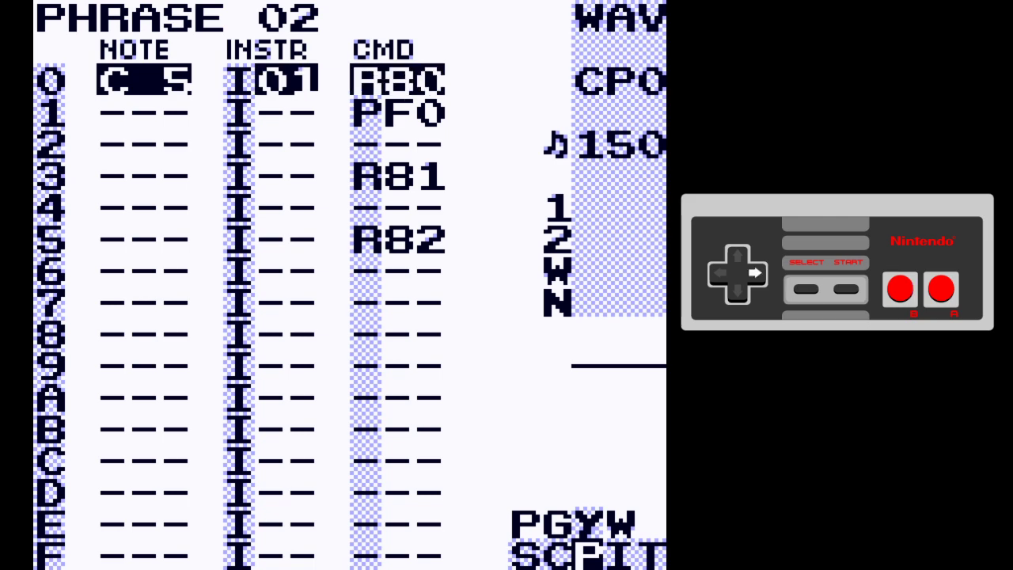
key(Down)
key(Down)
key(Down)
key(Down)
key(Down)
key(shift)
key(z)
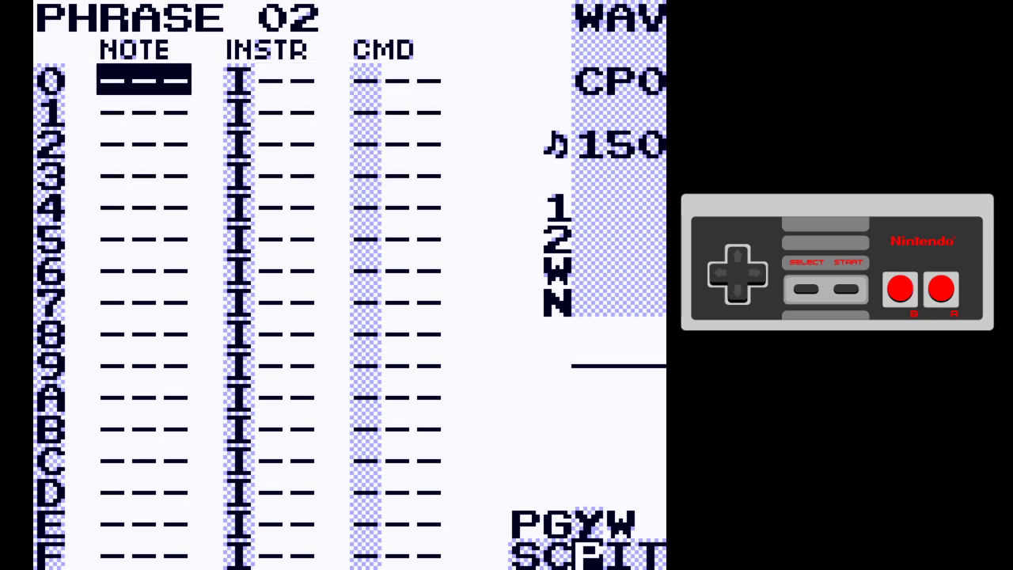
Assign instrument 02 to row 0 of phrase 02, leaving the note empty
key(x)
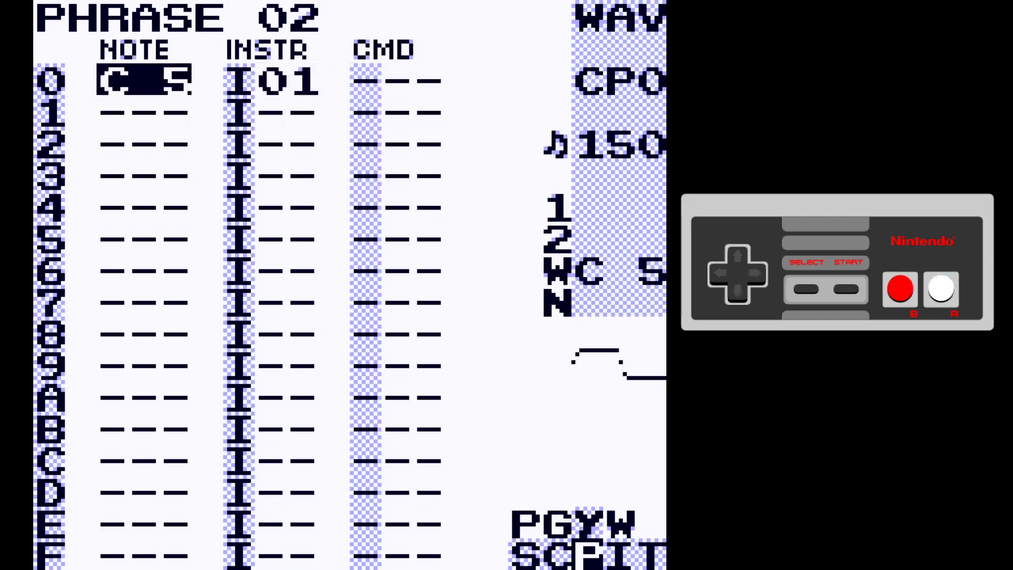
key(z+x)
key(Right)
key(x)
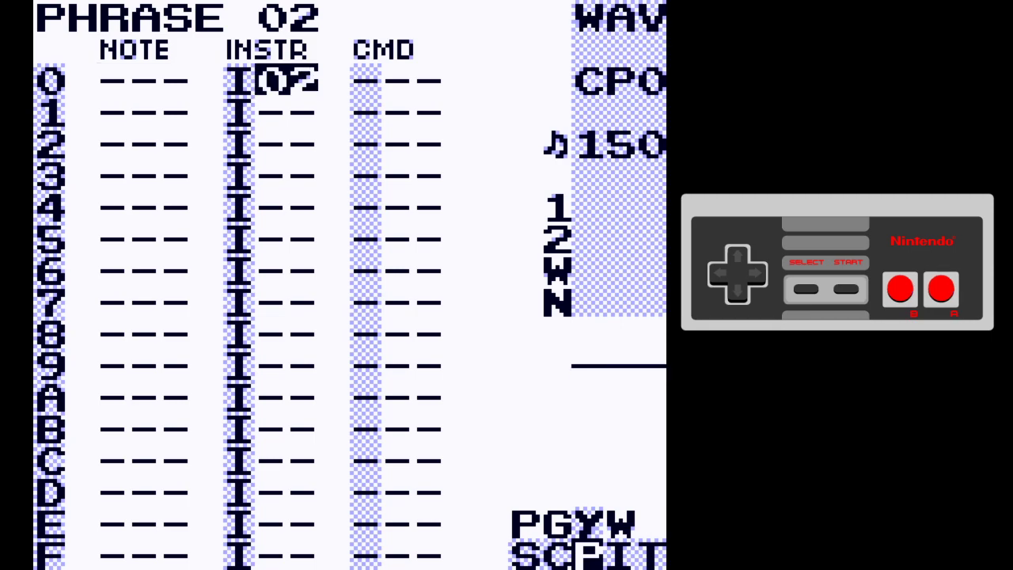
Open instrument 02 and switch its type to the drum sample kit
key(shift+Right)
key(Up)
key(Up)
key(Up)
key(Up)
key(Up)
key(Up)
key(Up)
key(Up)
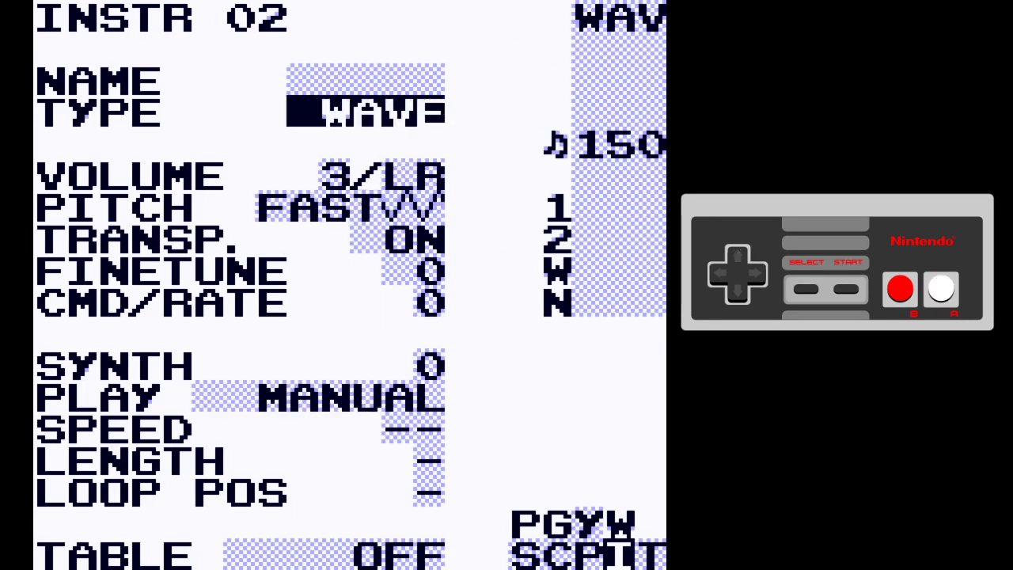
key(x+Right)
Return to phrase 02 and place BD samples on rows 0 and 2 of the first note column
key(shift+Left)
key(Left)
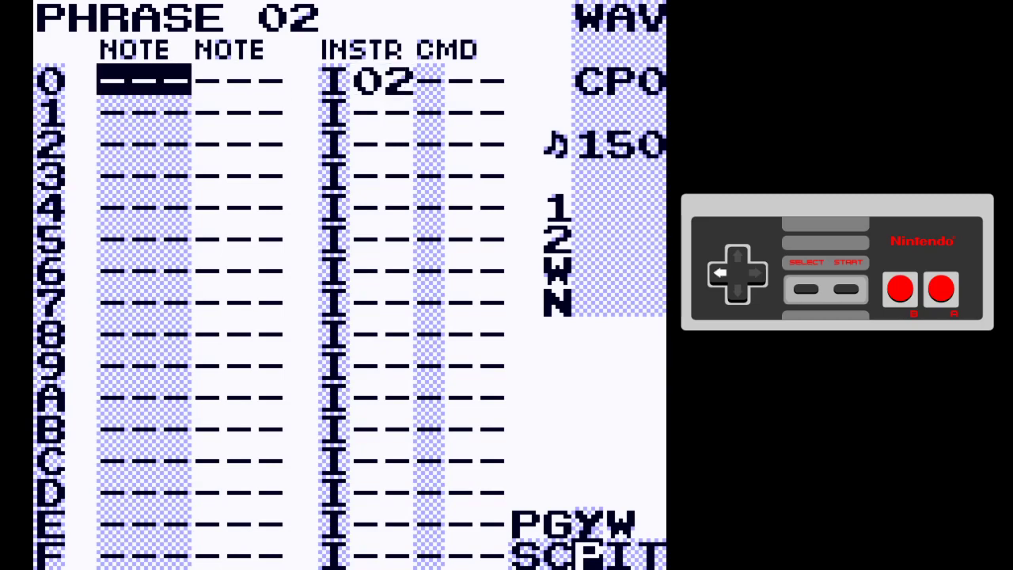
key(x)
key(Down)
key(Down)
key(x)
key(Down)
key(Down)
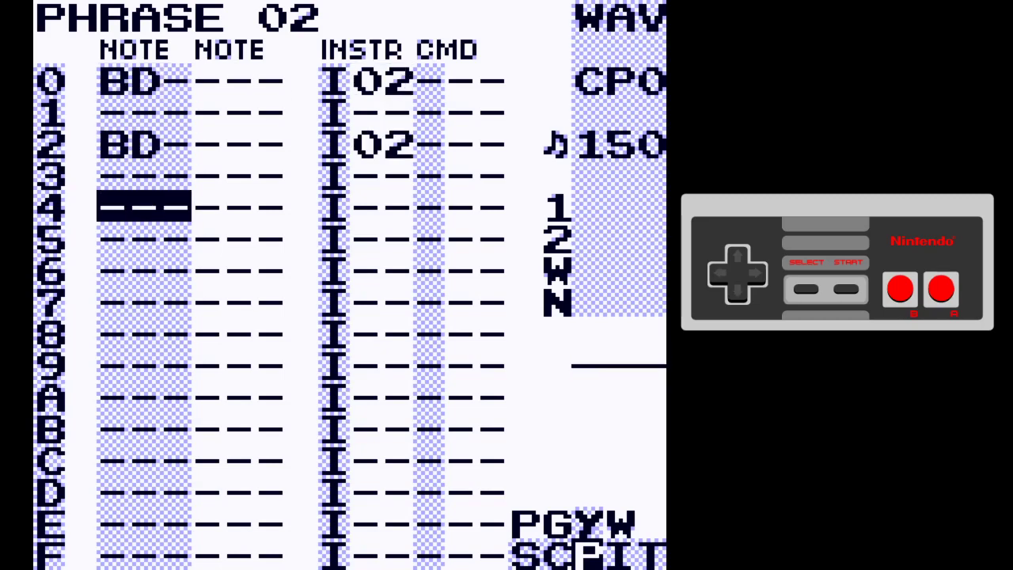
Place SD samples on rows 4, 6 and 7 of the first note column
key(x+Right)
key(Down)
key(Down)
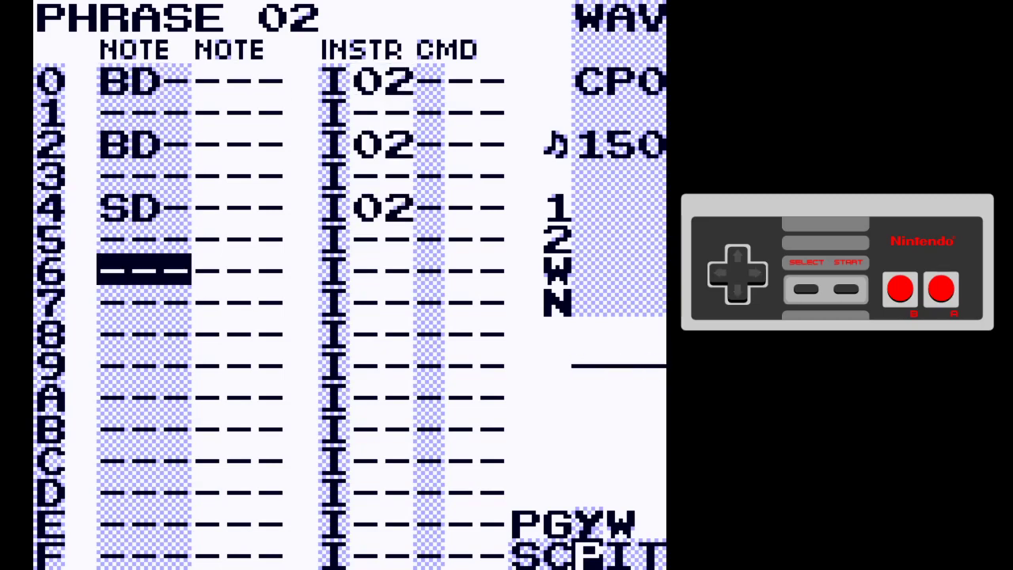
key(x)
key(Down)
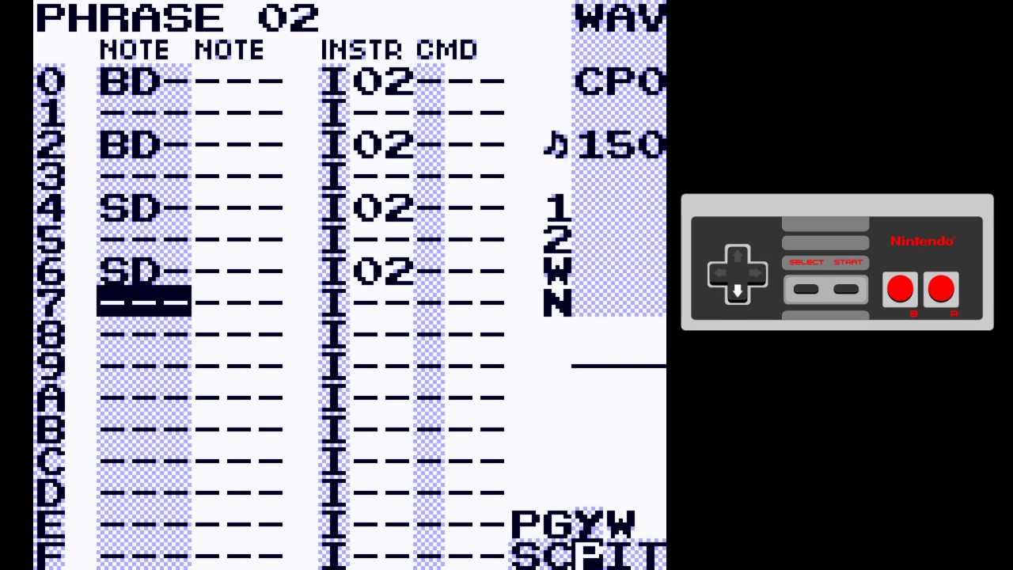
key(x)
Place BD samples on rows 8, B and E of the first note column
key(Down)
key(x+Left)
key(Down)
key(Down)
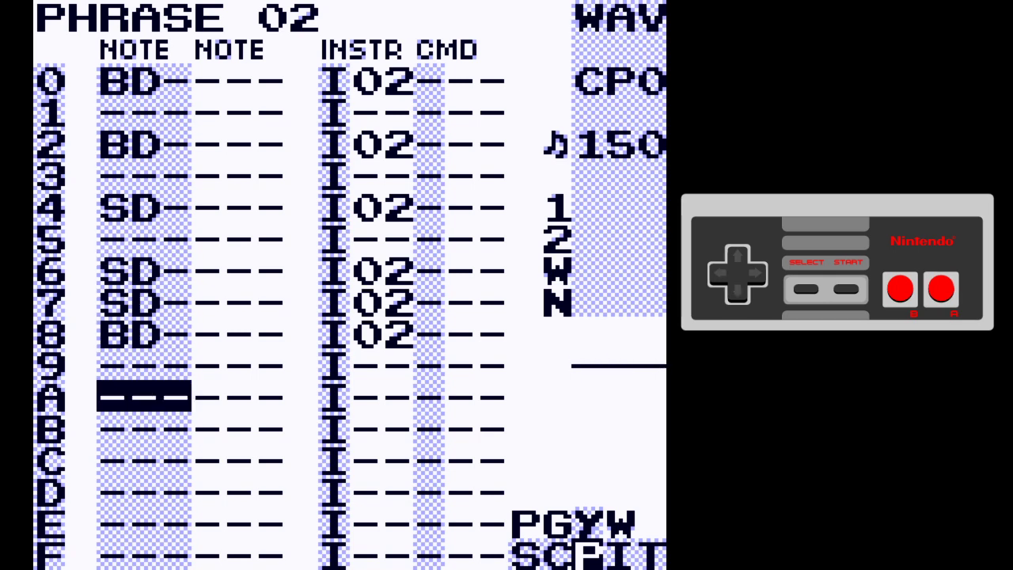
key(Down)
key(x)
key(Down)
key(Down)
key(Down)
key(x)
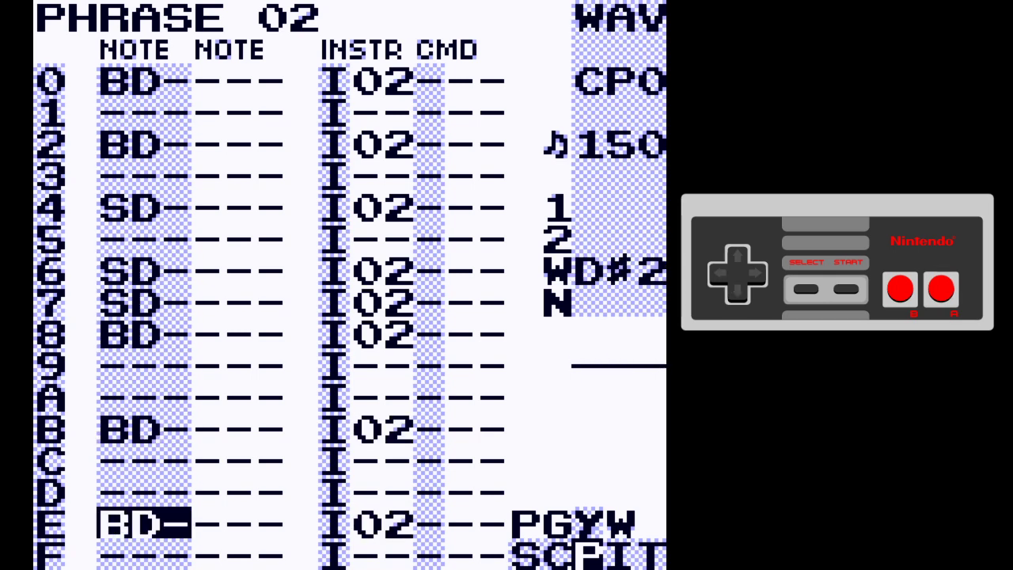
Place CHH samples on rows 0 and 1 of the second note column
key(Up)
key(Up)
key(Up)
key(Up)
key(Up)
key(Up)
key(Up)
key(Up)
key(Up)
key(Up)
key(Up)
key(Up)
key(Up)
key(Up)
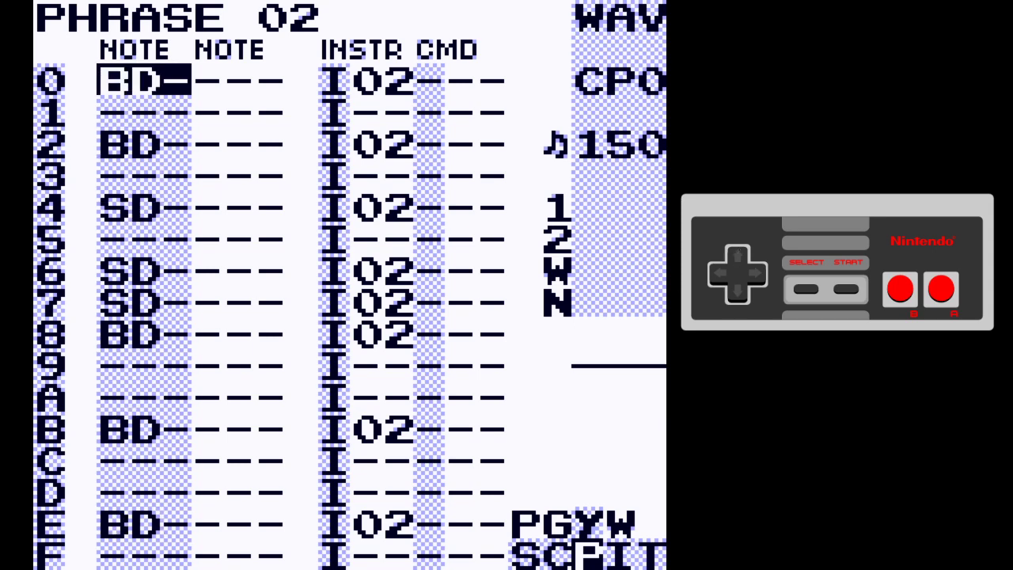
key(Right)
key(x)
key(x+Right)
key(x+Right)
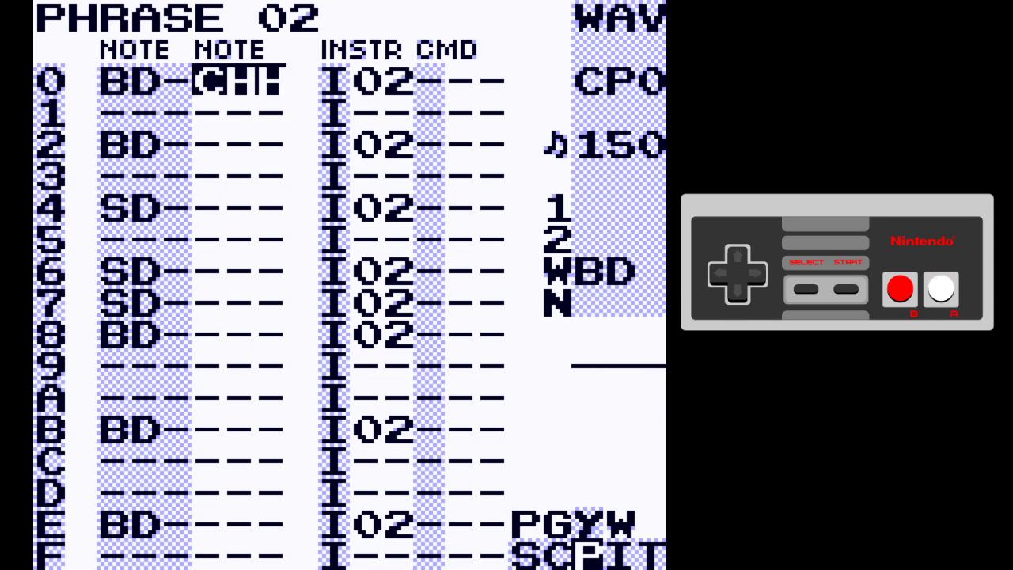
key(Down)
key(x)
Add a CYM sample on row 2 and CHH samples on rows 3 and 4 of the second note column
key(Down)
key(x)
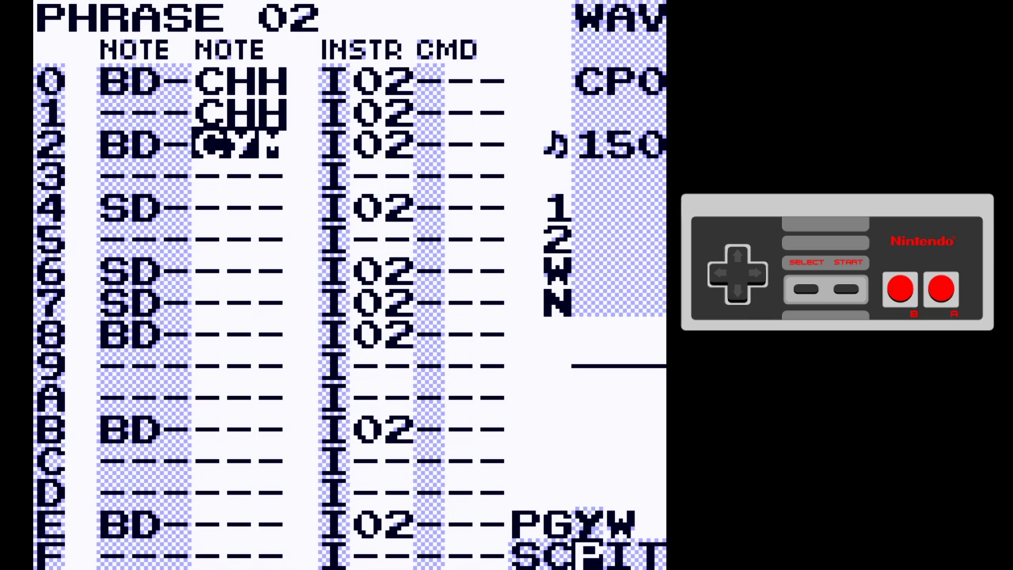
key(x)
key(Down)
key(x)
key(x+Left)
key(Down)
key(x)
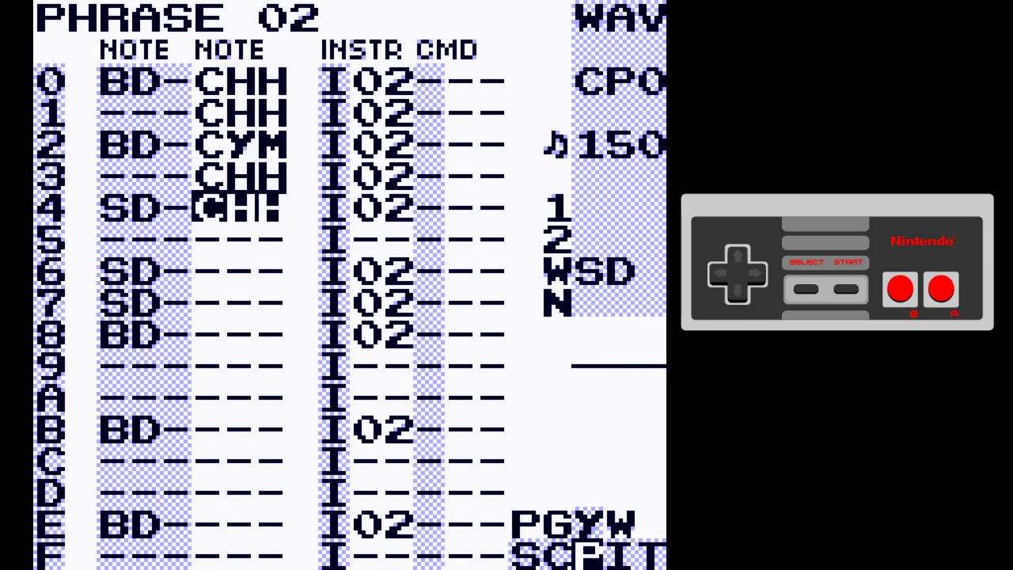
Add CHH on row 5, CYM on row 6 and CHH on row 7 of the second note column
key(Down)
key(x)
key(Down)
key(x)
key(x+Right)
key(Down)
key(x)
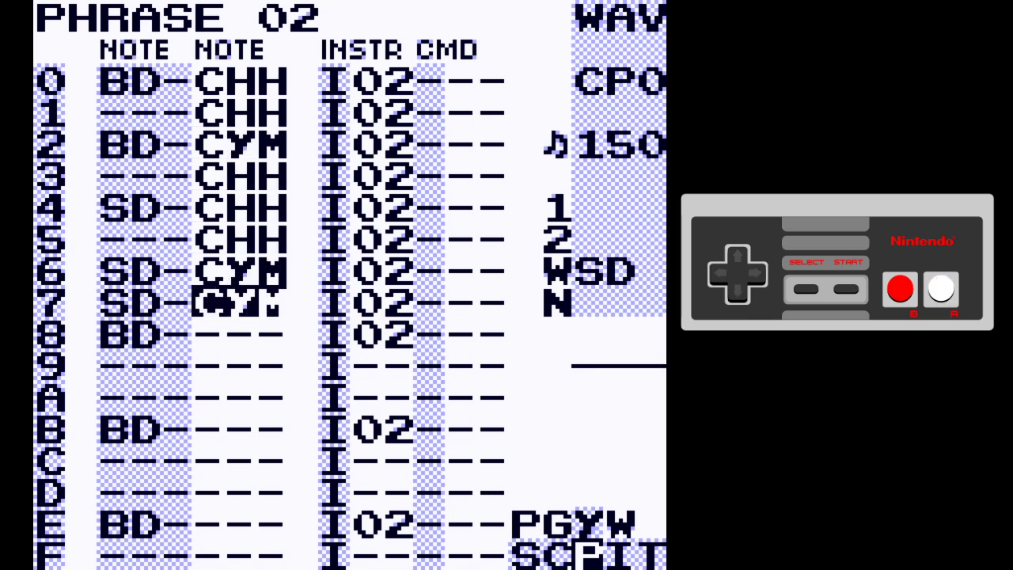
key(x+Left)
Place CHH samples on rows 8, 9 and B and a CYM sample on row A of the second note column
key(Down)
key(x)
key(Down)
key(x)
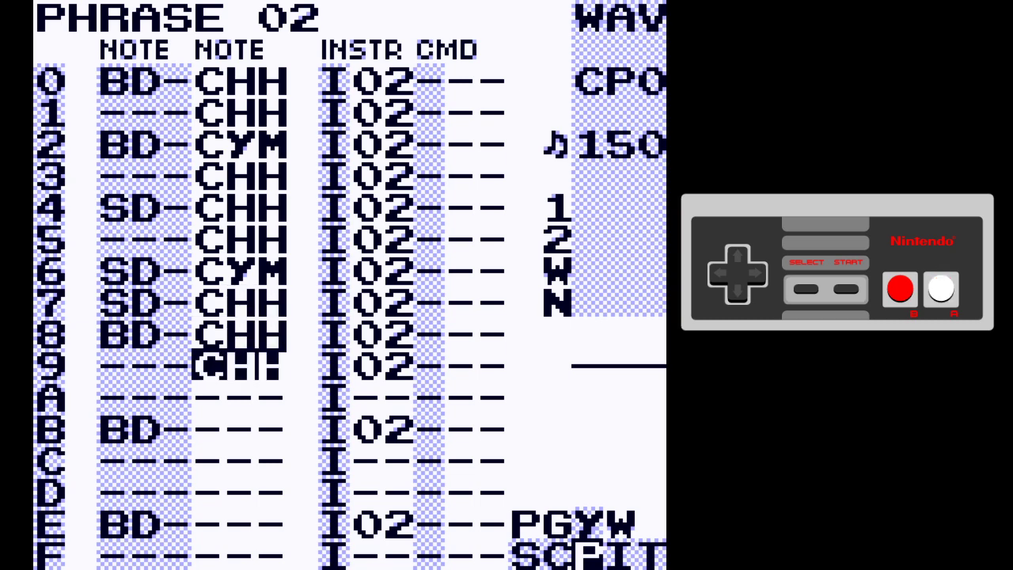
key(Down)
key(x)
key(x+Right)
key(Down)
key(x)
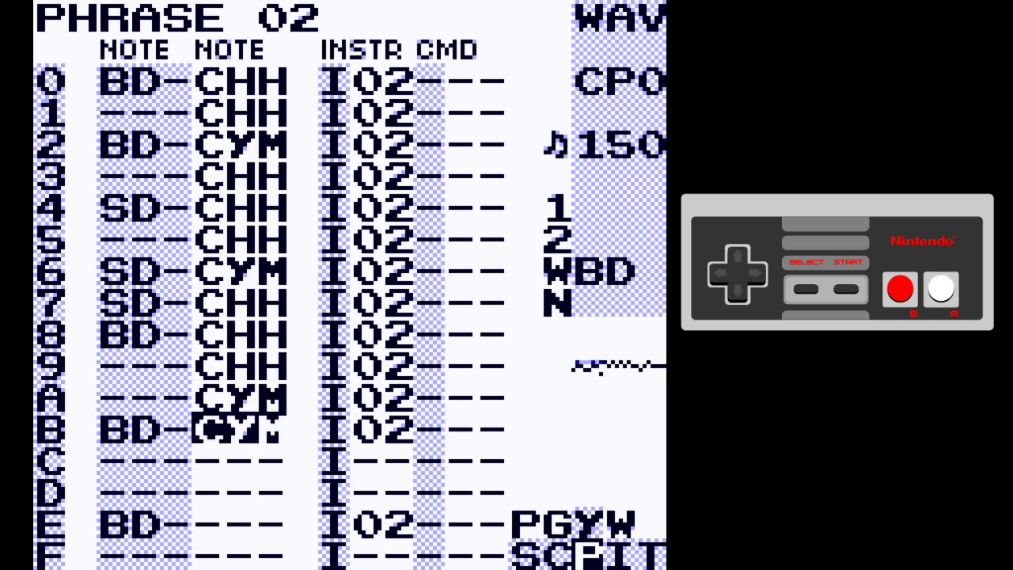
key(x+Left)
Add the tom samples HT, MT and LT on rows C, D and E of the second note column
key(Down)
key(x)
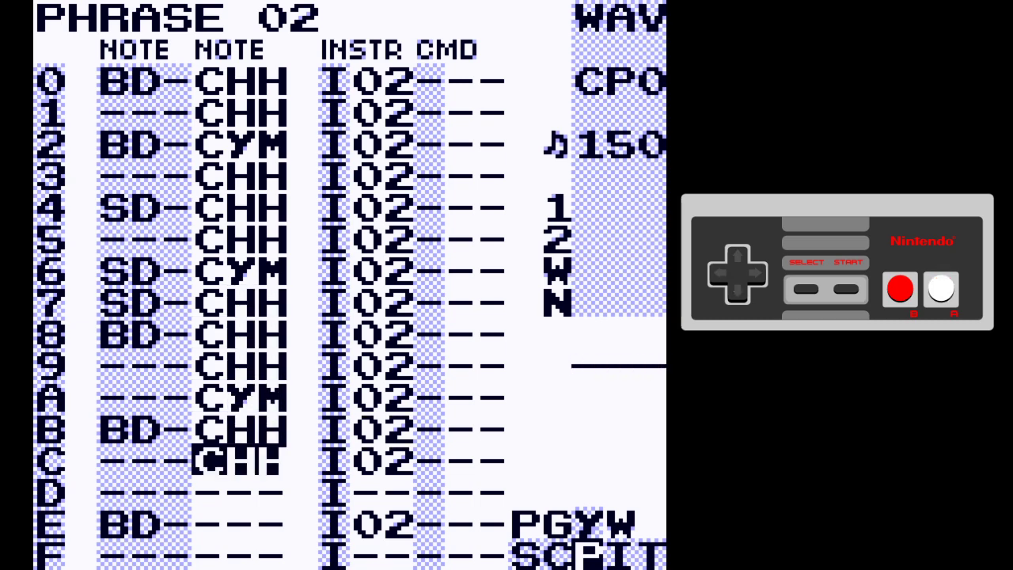
key(x+Left)
key(x+Left)
key(Down)
key(x)
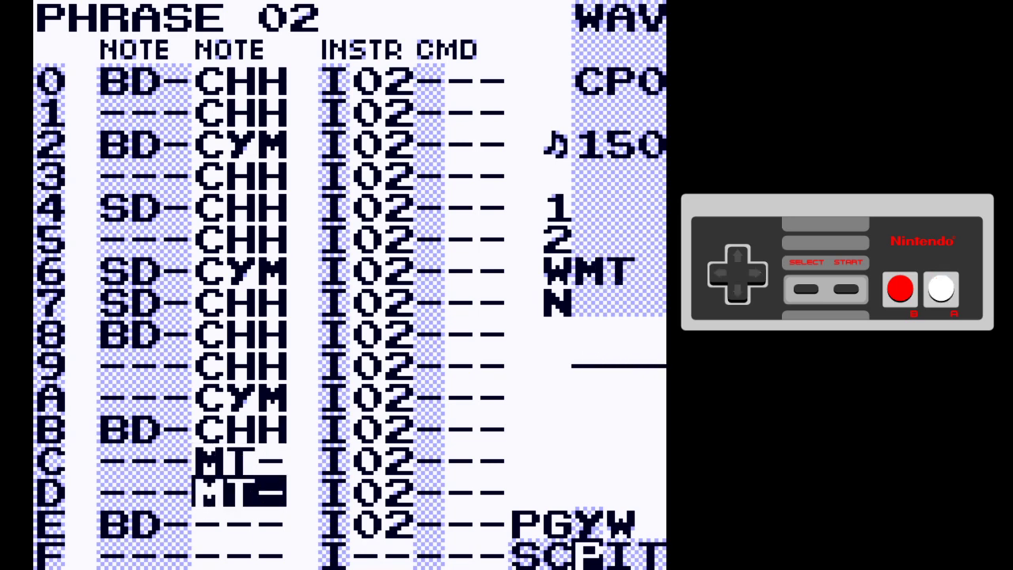
key(x+Left)
key(x)
key(Up)
key(x+Right)
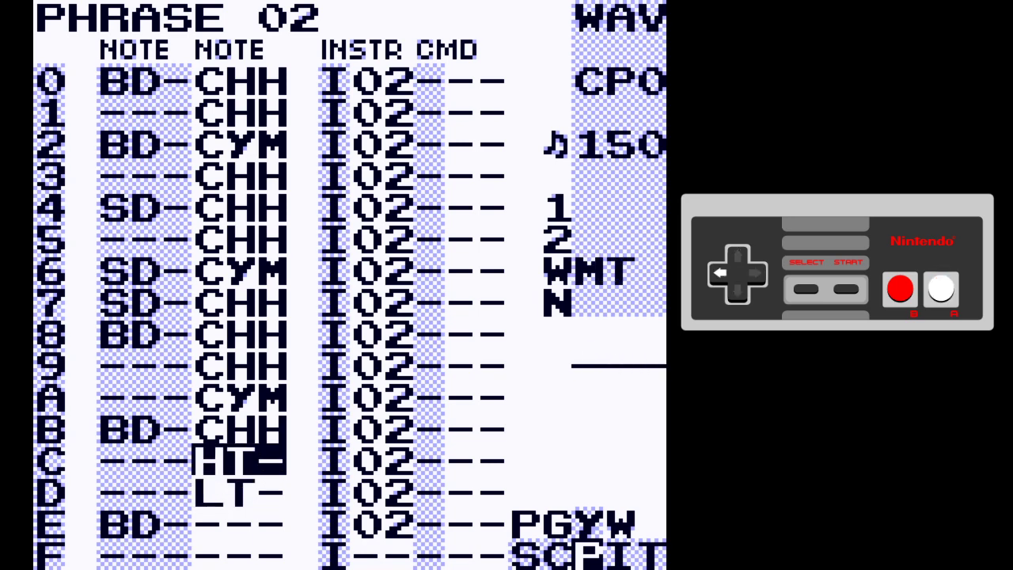
key(Down)
key(x+Right)
key(Down)
key(x)
key(x+Left)
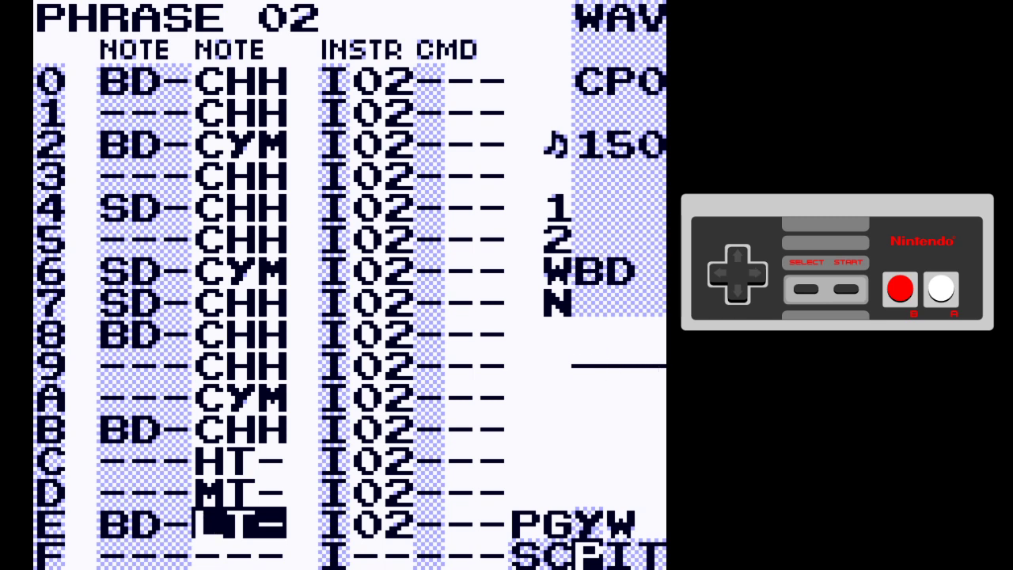
Place an RCY sample on row F of the second note column and play the phrase
key(Down)
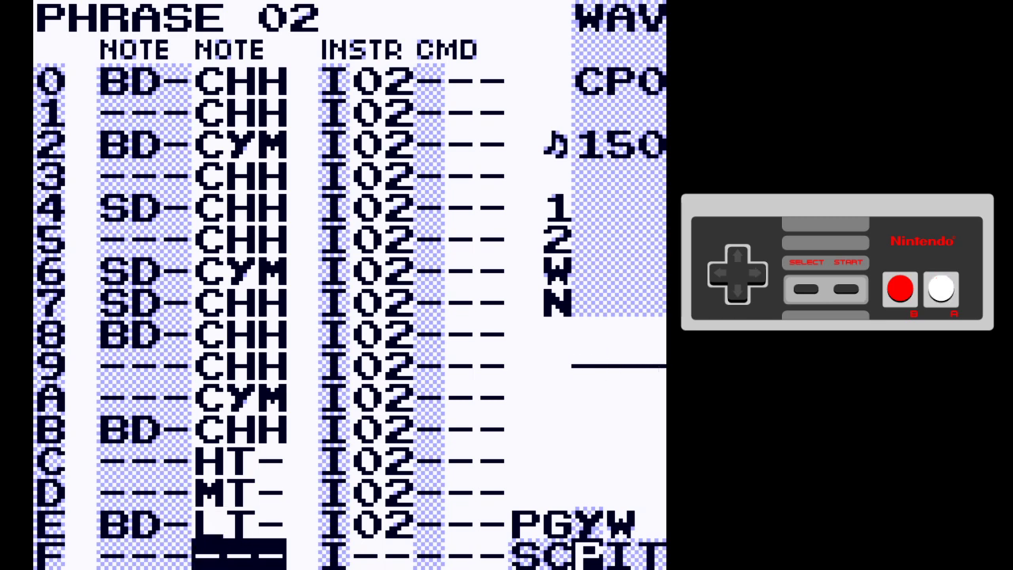
key(x+Left)
key(Up)
key(Up)
key(Up)
key(Up)
key(Up)
key(Up)
key(Up)
key(Up)
key(Up)
key(Up)
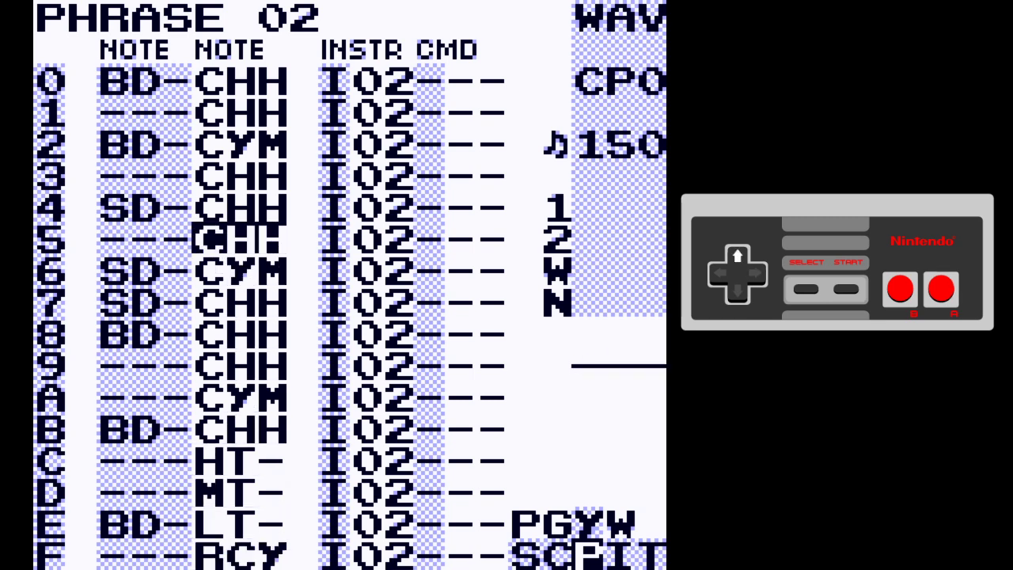
key(Up)
key(Return)
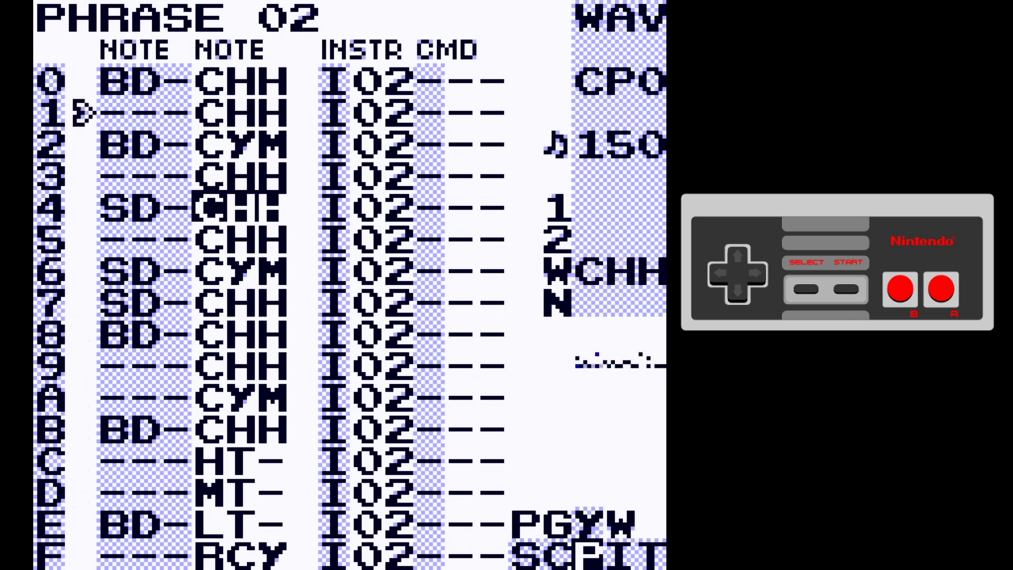
Add a B command with value 00 on row 0
key(Up)
key(Up)
key(Up)
key(Up)
key(Right)
key(Right)
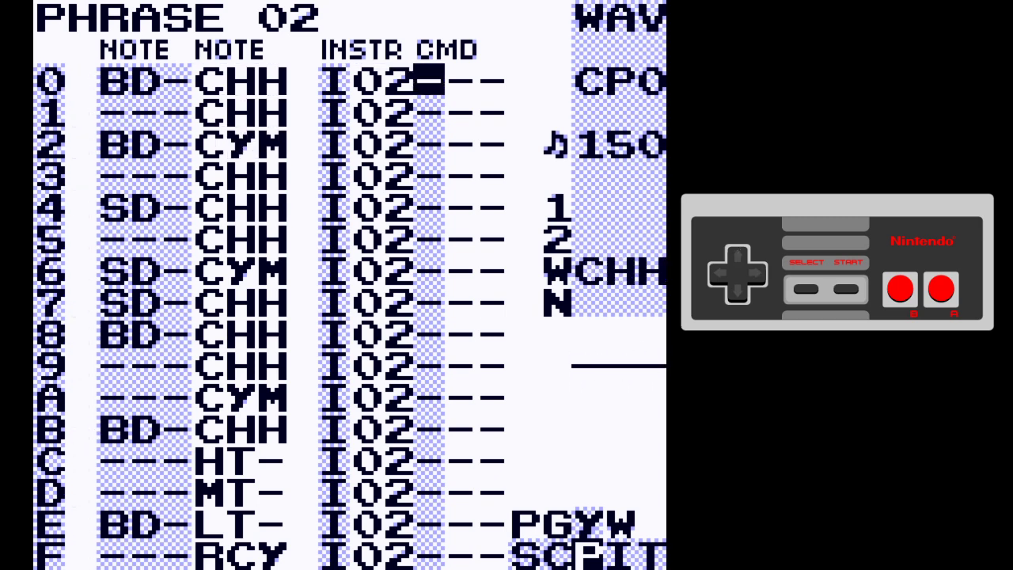
key(x)
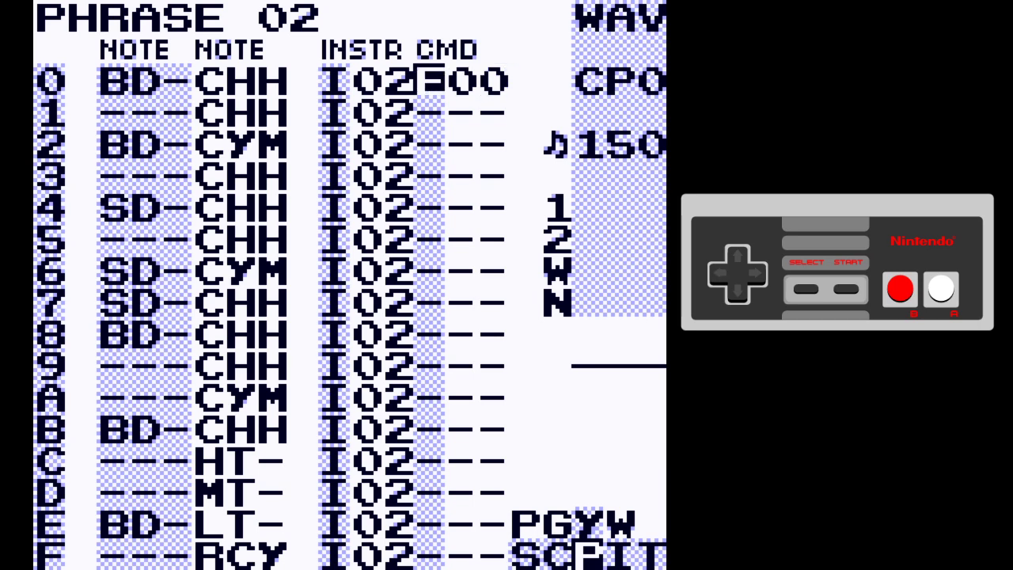
key(x)
key(x)
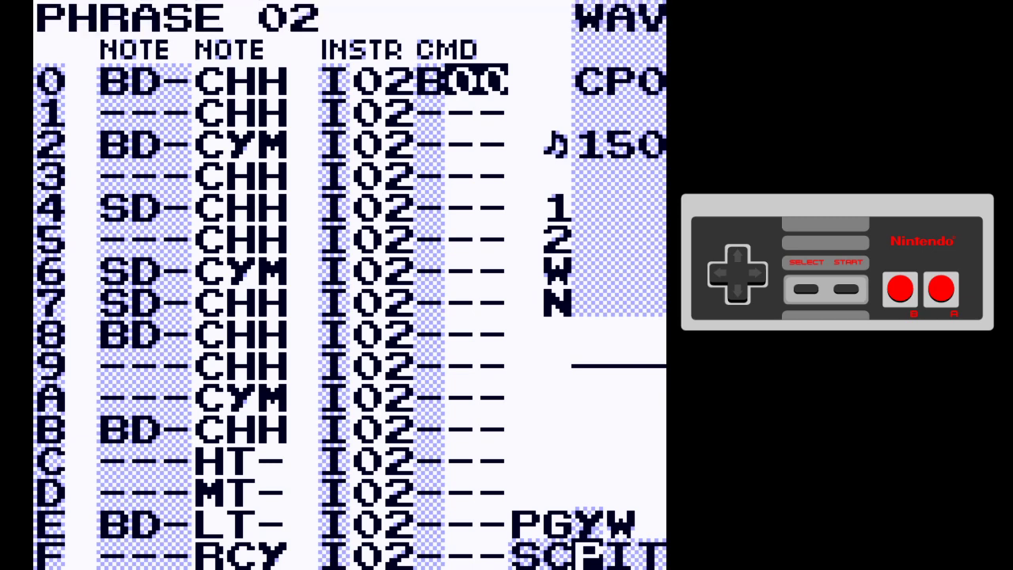
key(Left)
key(Left)
key(Right)
key(Right)
key(Right)
key(Left)
key(Left)
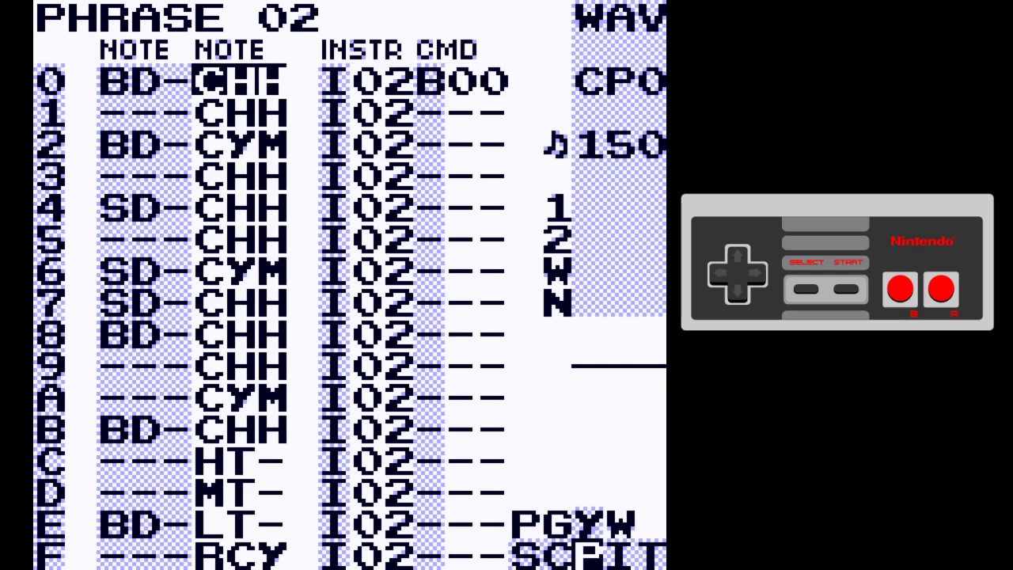
Play the phrase to hear the B00 command on row 0, and stop playback
key(Right)
key(Right)
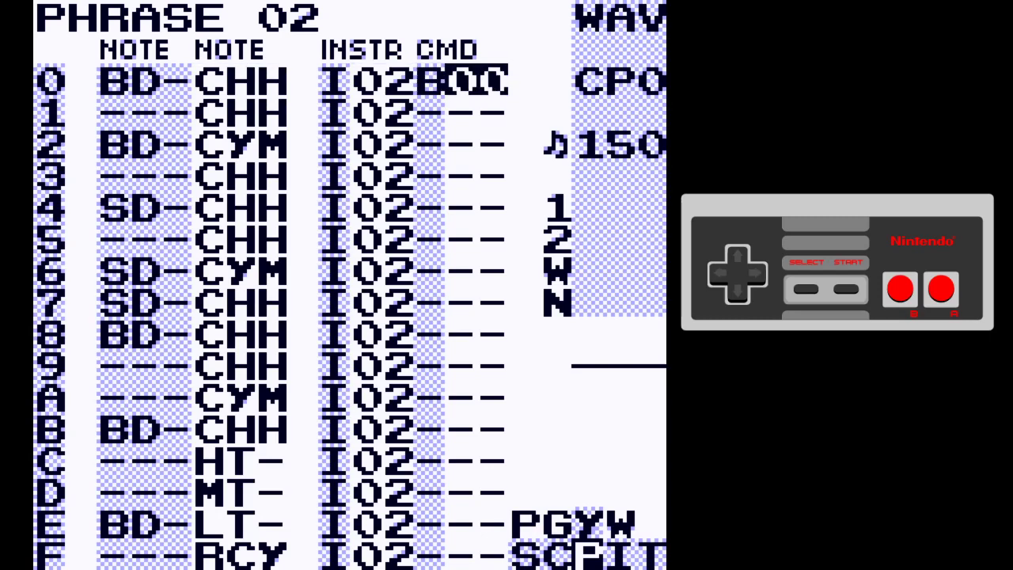
key(Return)
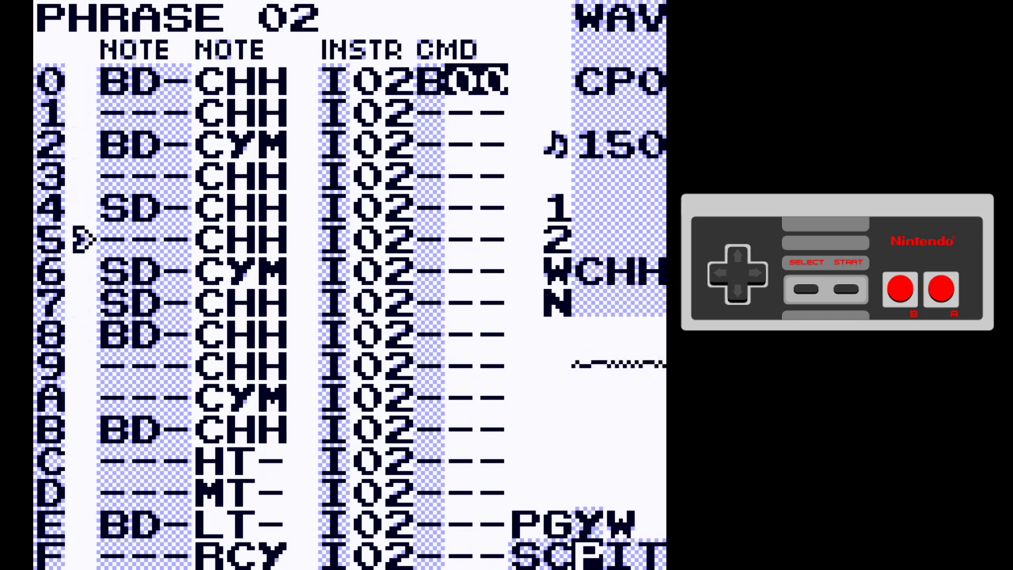
key(Return)
Add a B command with value FF on row 1
key(Down)
key(Left)
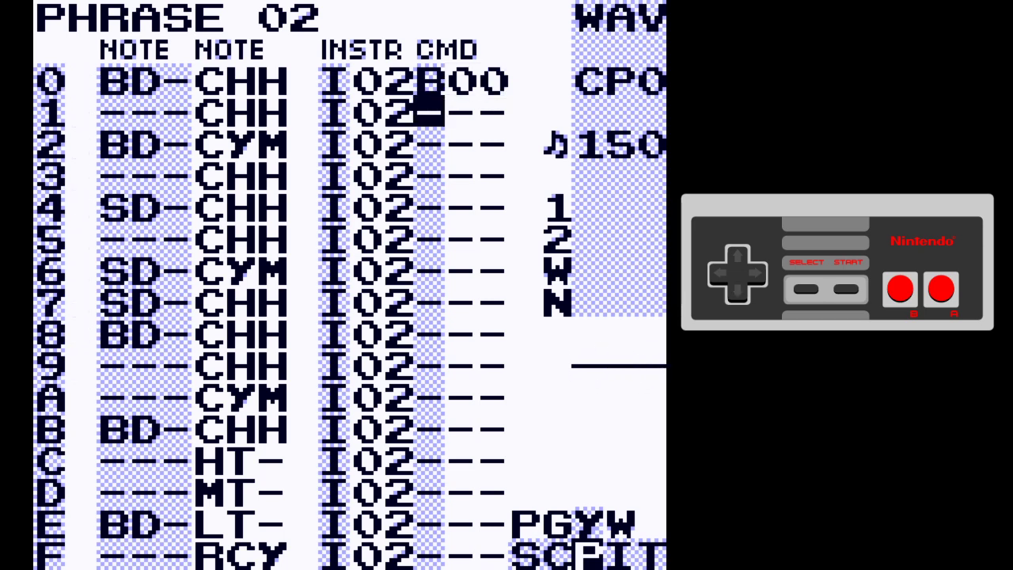
key(Right)
key(Up)
key(Down)
key(x)
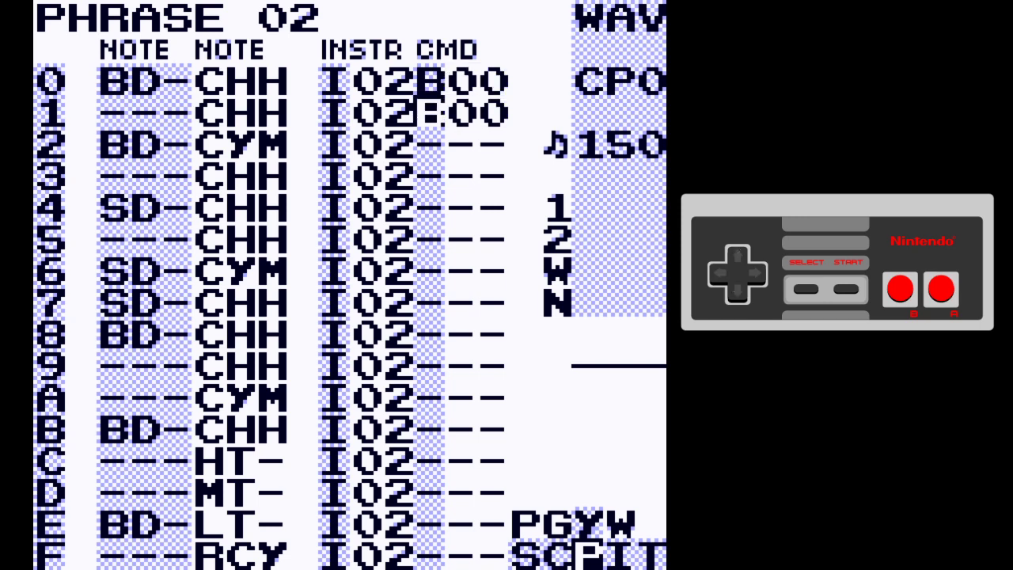
key(x)
key(x+Left)
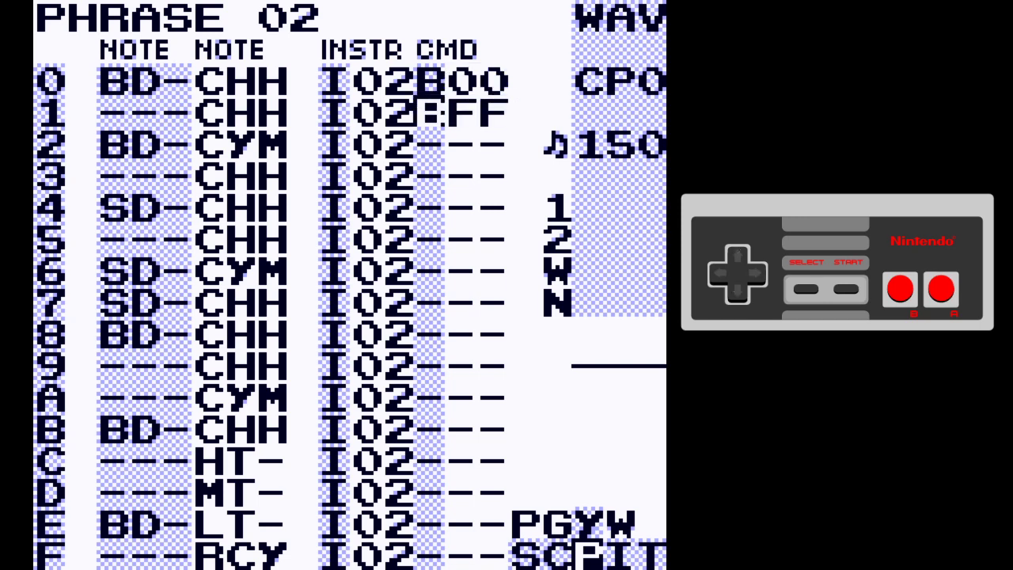
Insert B commands with value 00 on rows 2 to 7
key(Left)
key(Down)
key(x)
key(Down)
key(x)
key(Down)
key(x)
key(Down)
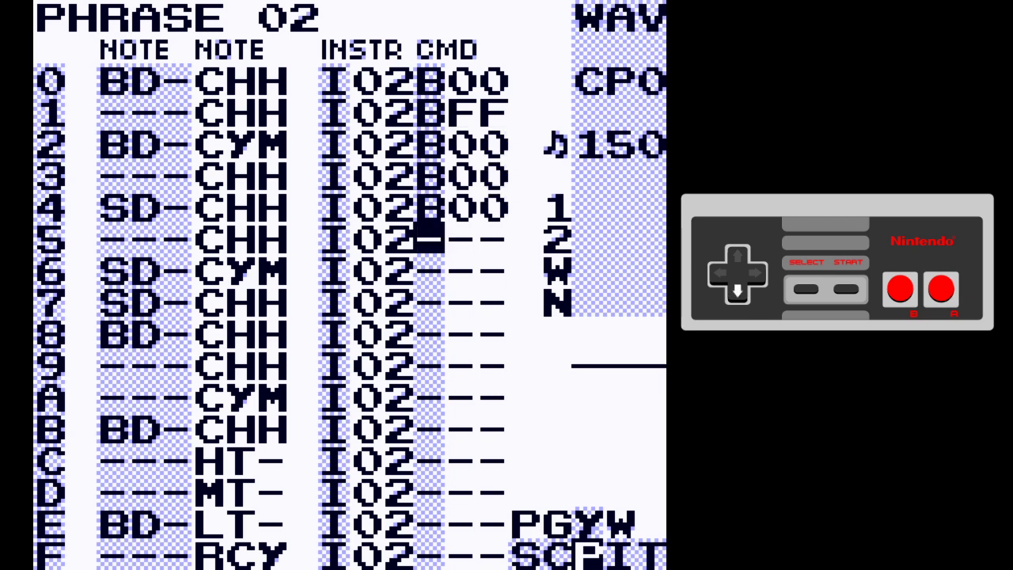
key(x)
key(Down)
key(x)
key(Down)
key(x)
Set the B command value on row 2 to 2B
key(Up)
key(Up)
key(Up)
key(Up)
key(Up)
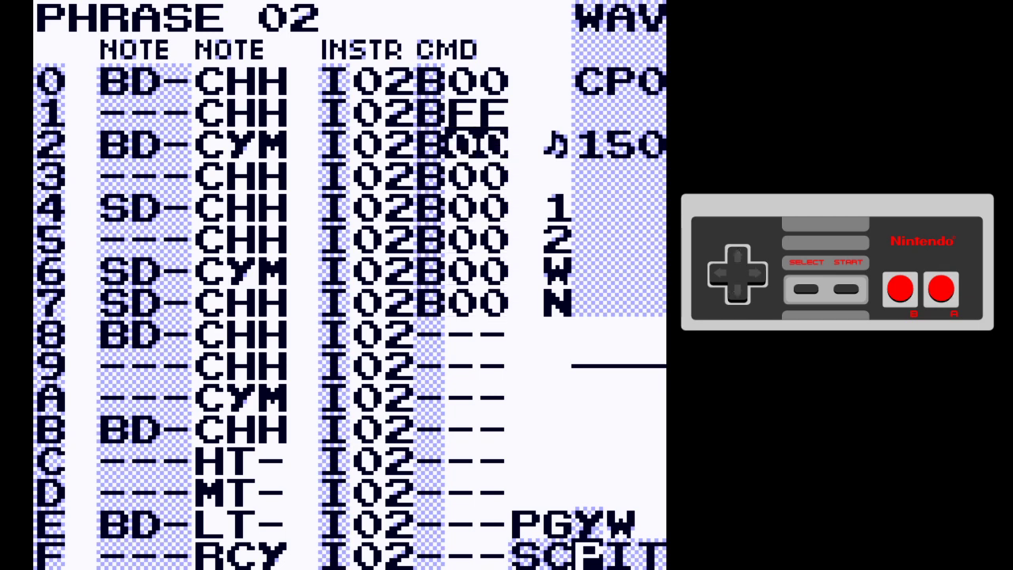
key(x+Right)
key(x+Right)
key(x+Right)
key(x+Right)
key(x+Right)
Set the B command value on row 3 to 99
key(Down)
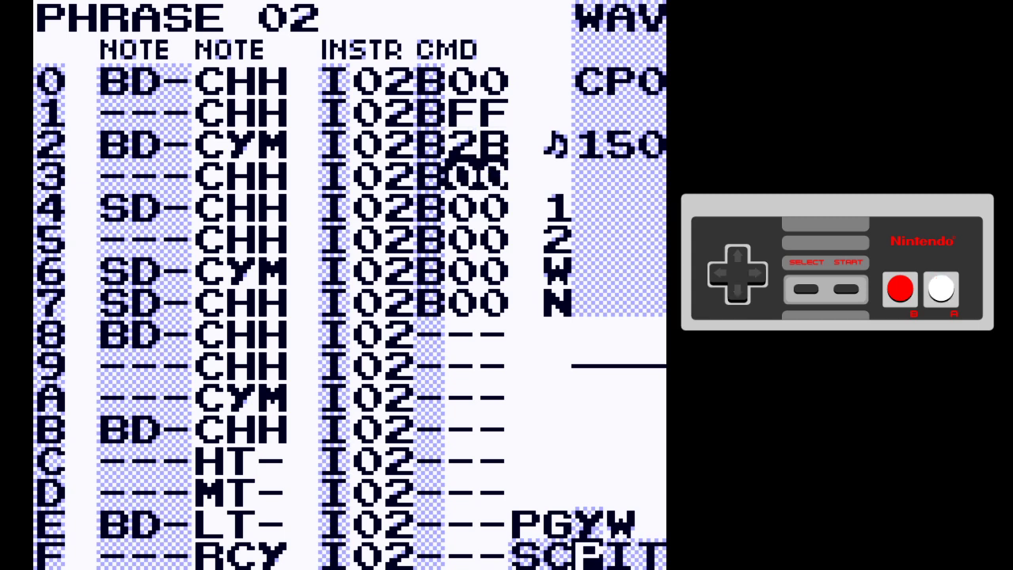
key(x+Up)
key(x+Up)
key(x+Up)
key(x+Up)
key(x+Up)
key(x+Up)
key(x+Up)
key(x+Up)
key(x+Up)
key(x+Right)
key(x+Right)
key(x+Right)
key(x+Right)
key(x+Right)
key(x+Right)
key(x+Right)
key(x+Right)
key(x+Right)
key(x)
Set the B command value on row 4 to 49
key(Down)
key(Down)
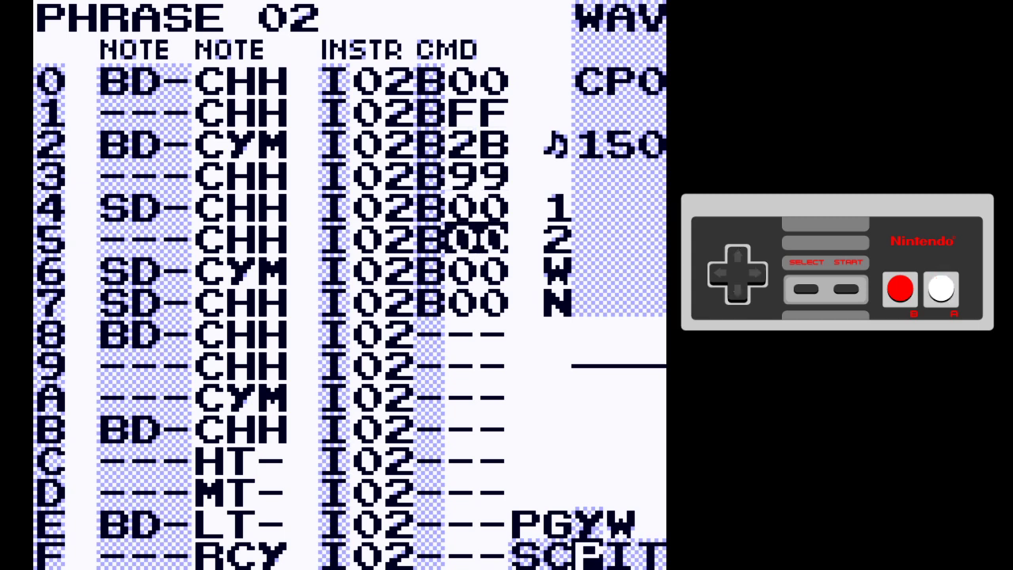
key(Up)
key(x+Up)
key(x+Up)
key(x+Up)
key(x+Up)
key(x+Right)
key(x+Right)
key(x+Right)
key(x+Right)
key(x+Right)
key(x+Right)
key(x+Right)
key(x+Right)
key(x+Right)
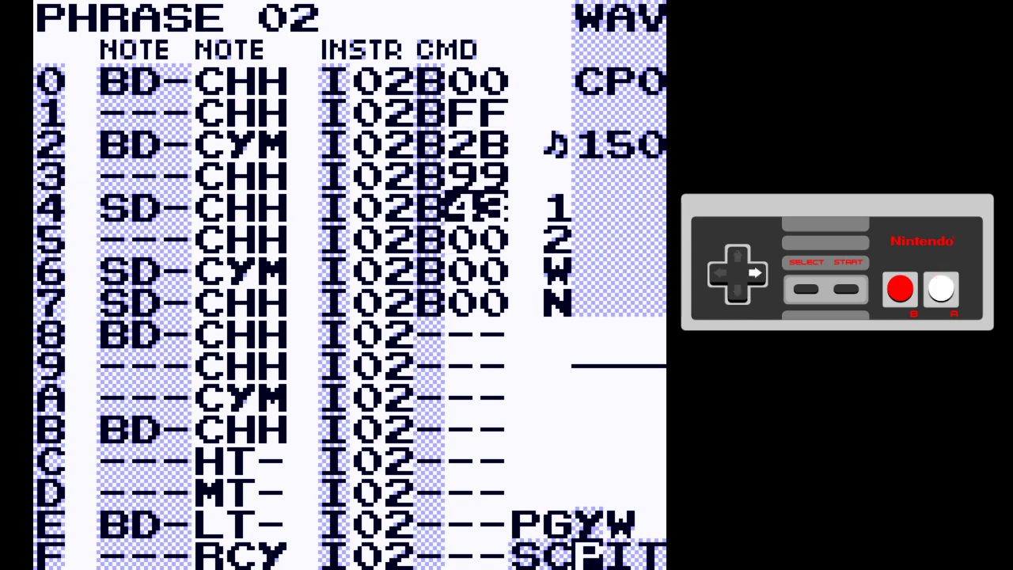
Set the B command values to 93 on row 5 and A3 on row 6
key(Down)
key(x+Up)
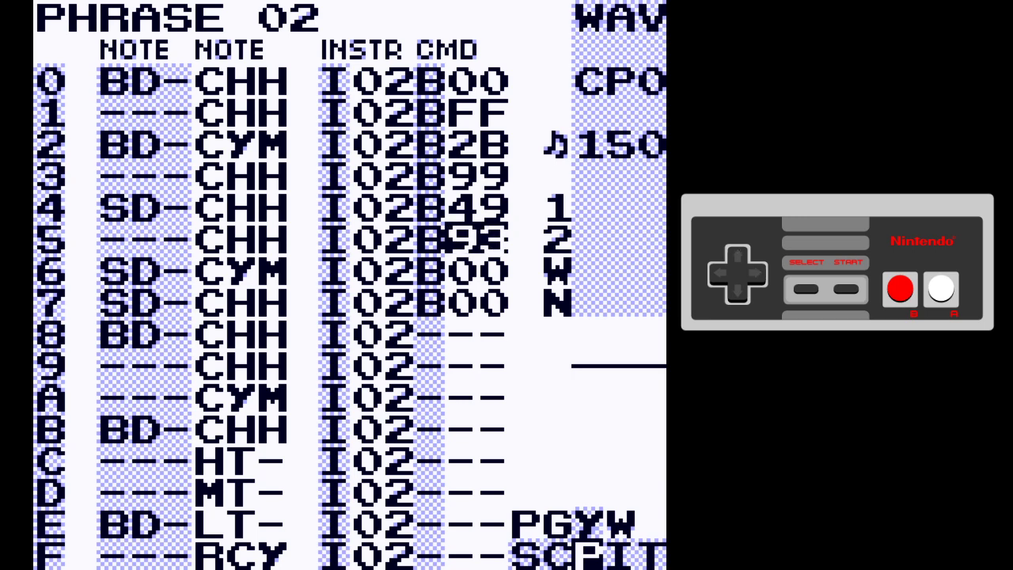
key(Down)
key(x+Up)
key(x+Up)
key(x+Up)
key(x+Up)
key(x+Up)
key(x+Up)
key(x+Up)
key(x+Up)
key(x+Up)
key(x+Up)
key(x+Right)
key(x+Right)
key(x+Right)
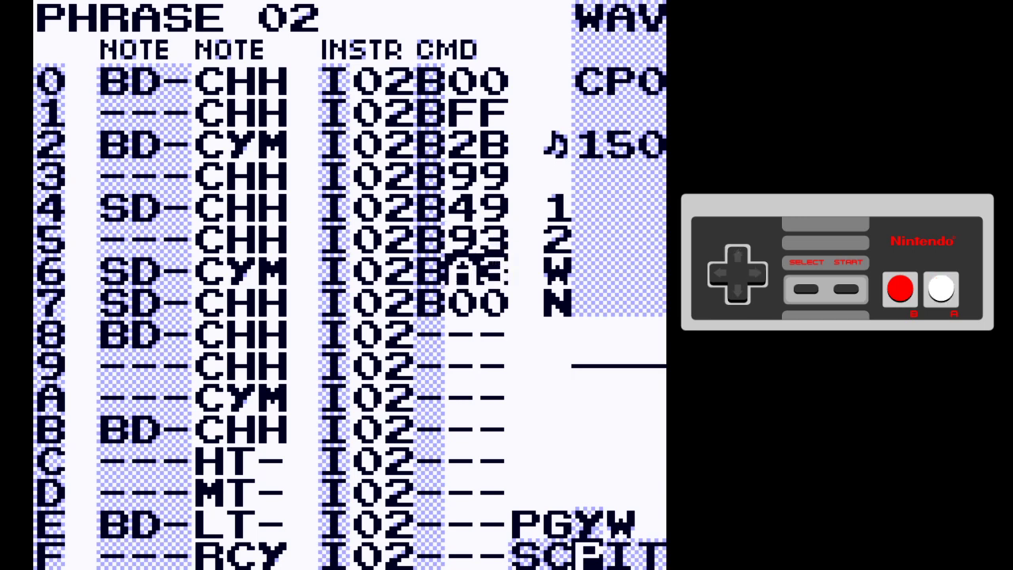
Set the B command value on row 7 to EC and play the phrase
key(Down)
key(x+Up)
key(x+Right)
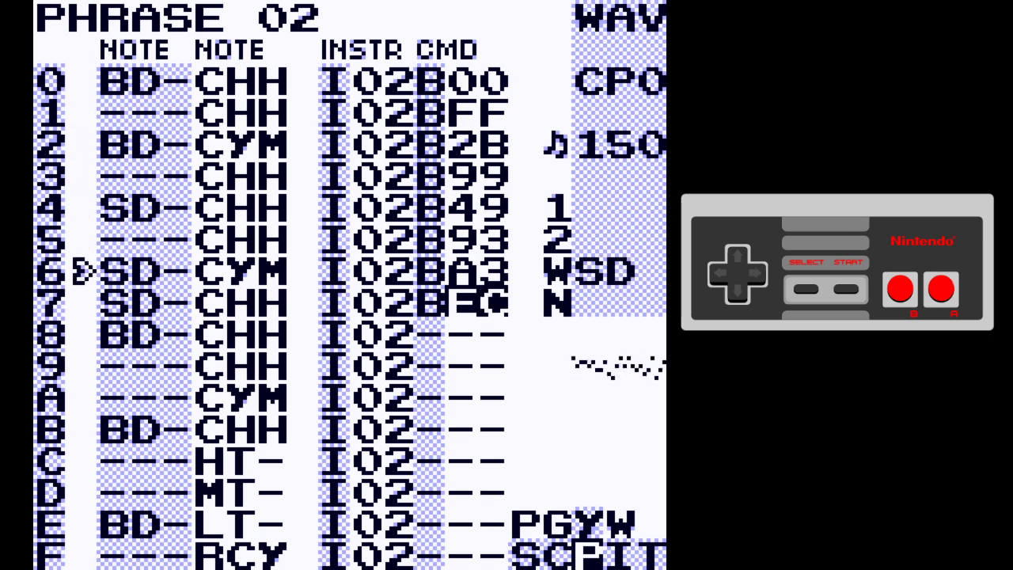
key(Up)
key(Up)
key(Up)
key(Up)
key(Left)
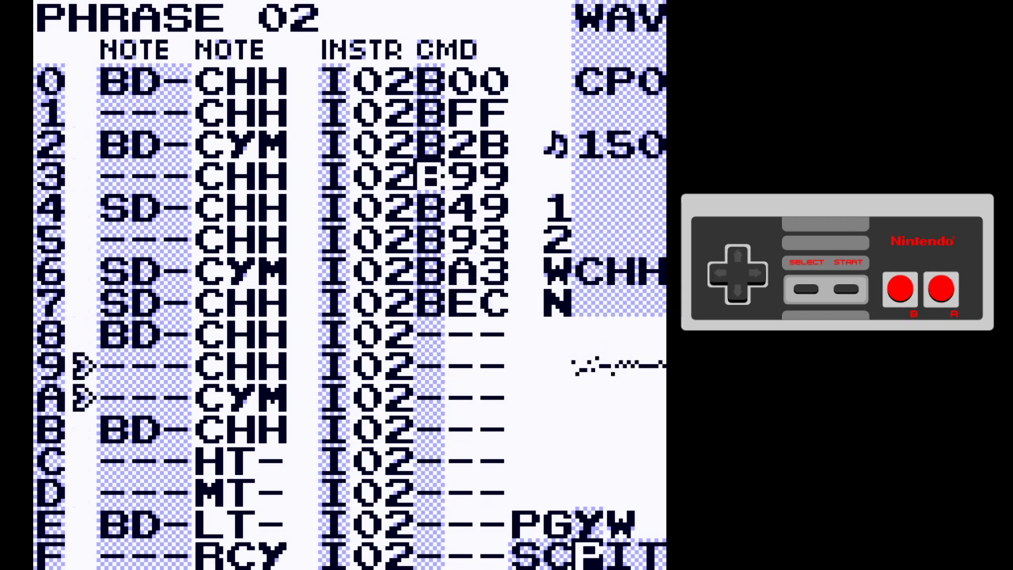
Insert an H command on row 8 of the phrase's command column
key(Down)
key(Down)
key(Down)
key(Down)
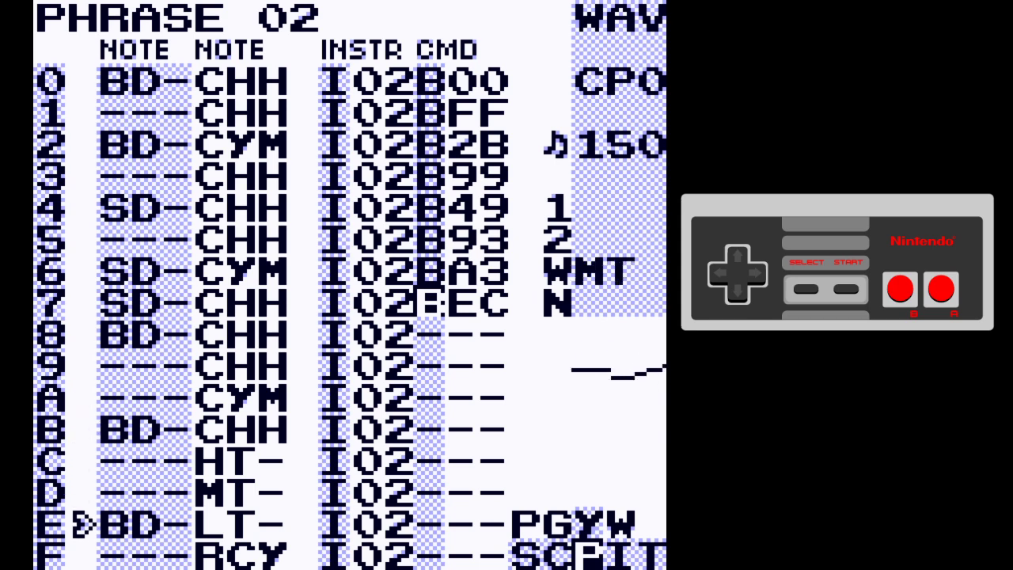
key(Down)
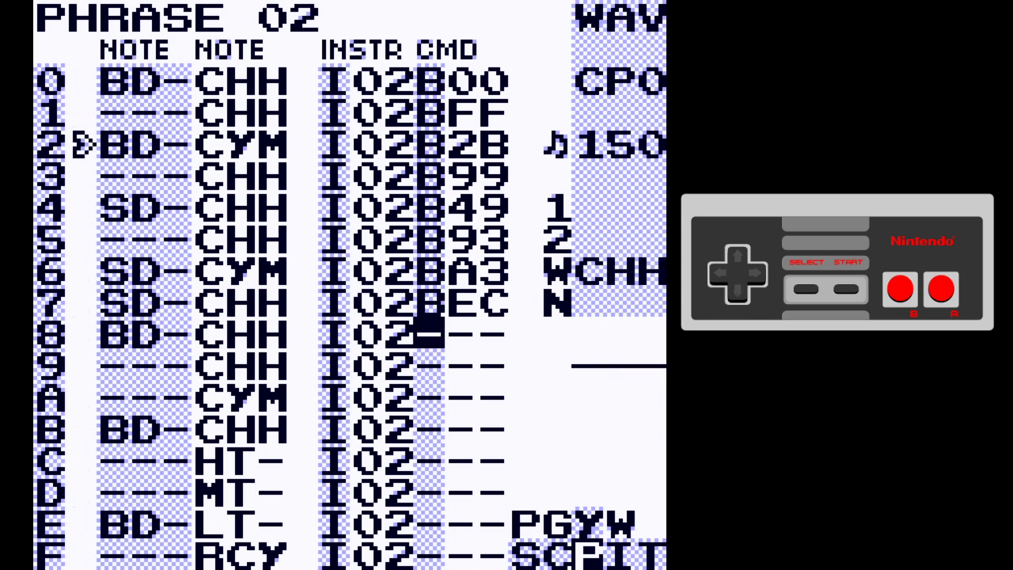
key(x)
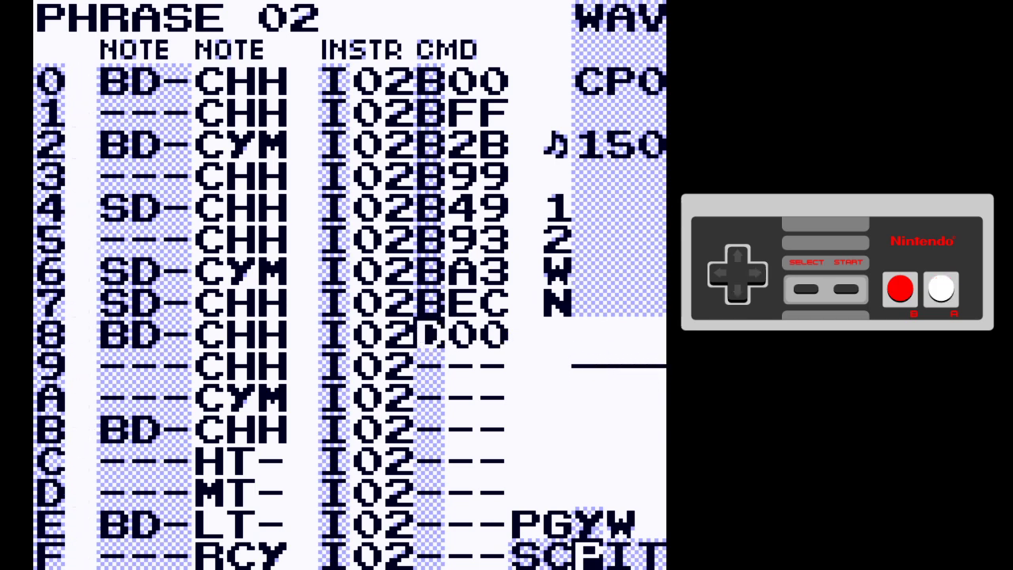
key(x)
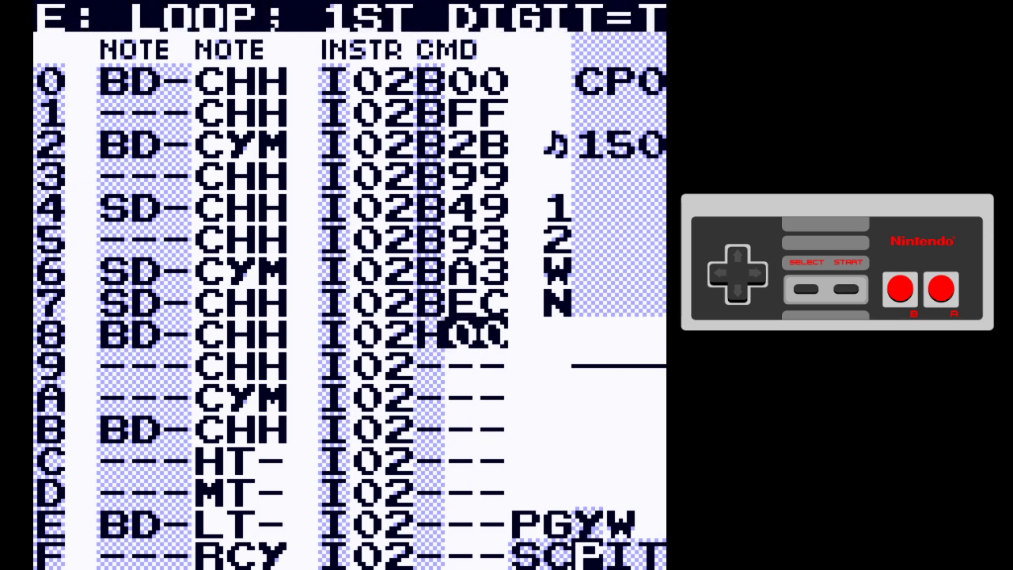
key(x)
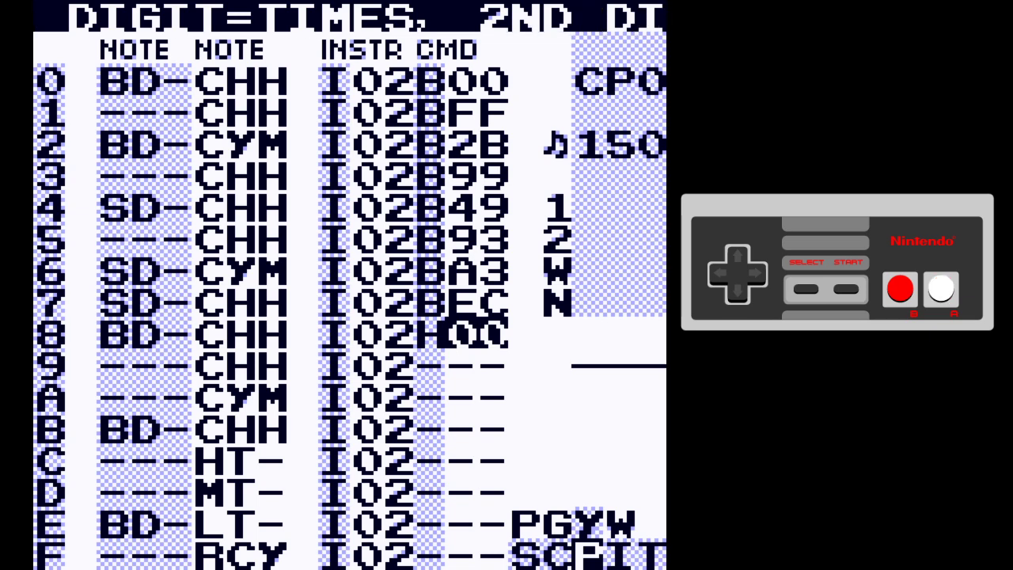
Set the H command value on row 8 to 24, play the phrase and stop playback
key(Right)
key(Right)
key(Right)
key(Right)
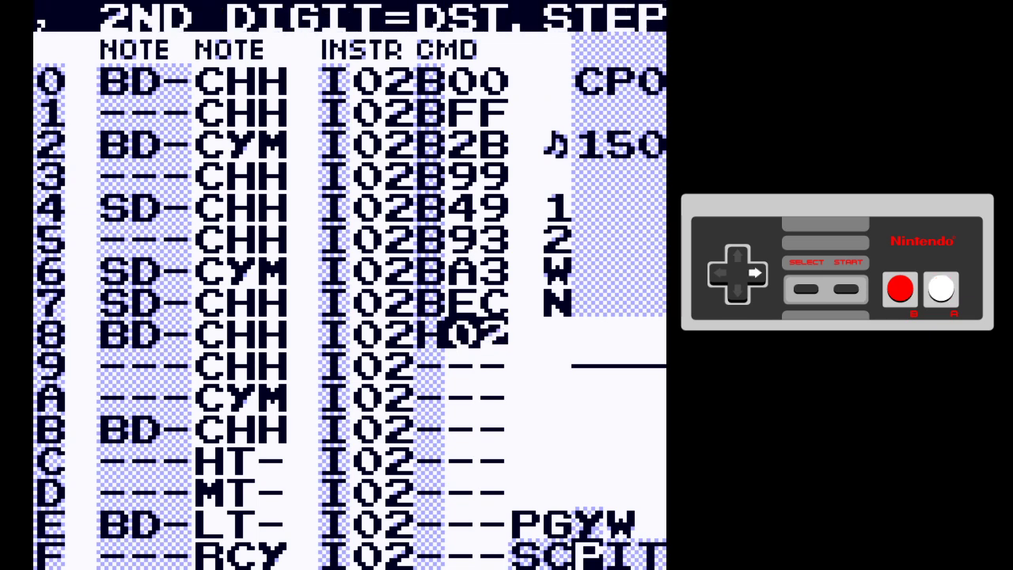
key(Up)
key(Up)
key(Up)
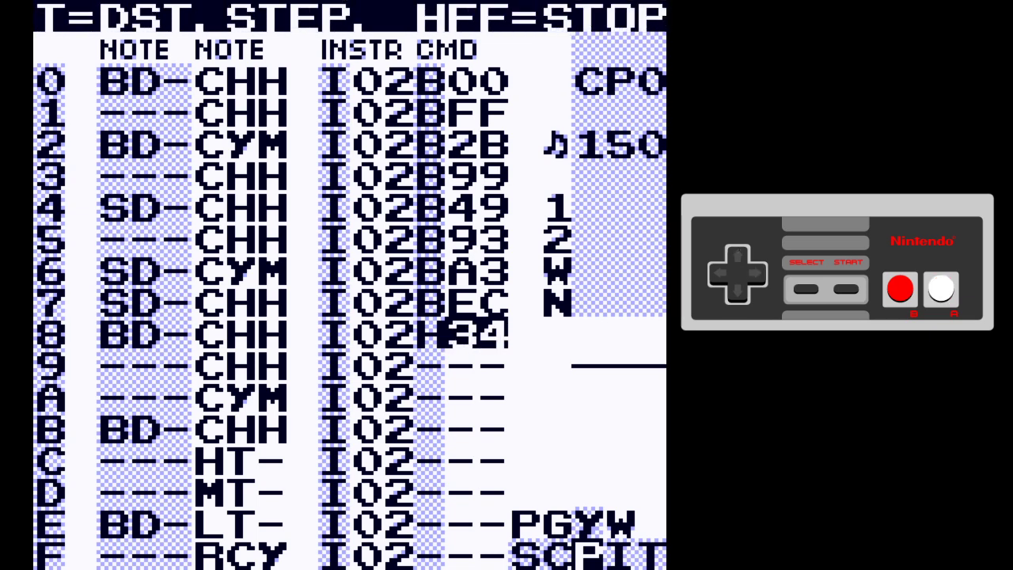
key(Down)
key(Return)
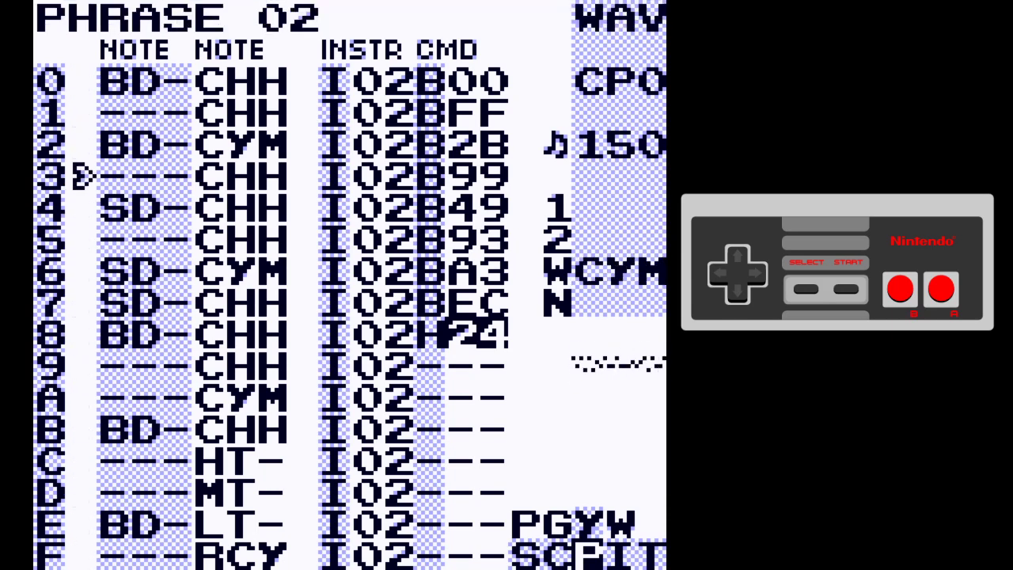
key(Return)
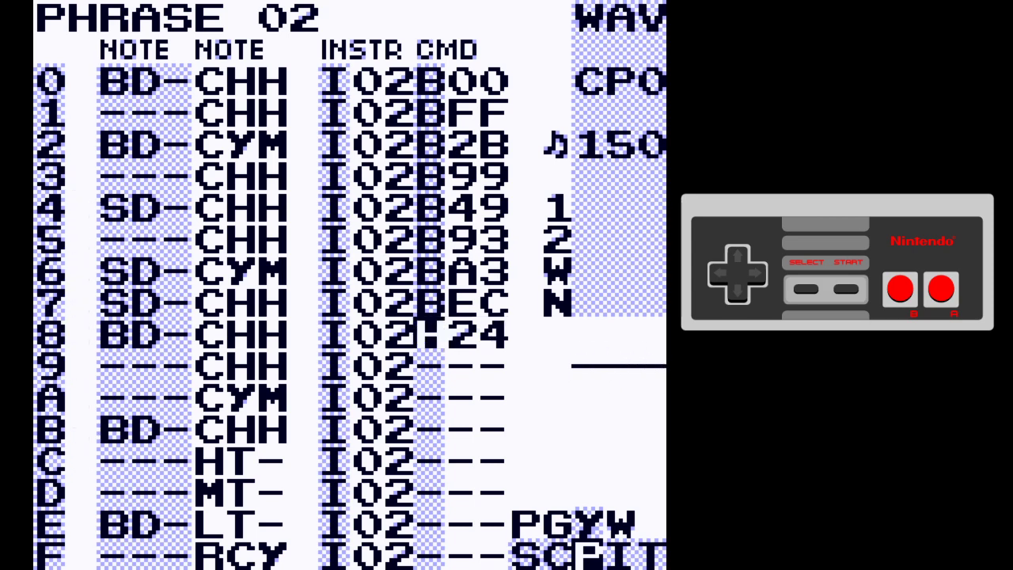
key(Up)
key(Up)
key(Up)
key(Up)
key(Left)
key(Left)
key(Left)
key(Right)
key(Right)
key(Right)
key(Right)
key(Down)
key(Down)
key(Down)
key(Left)
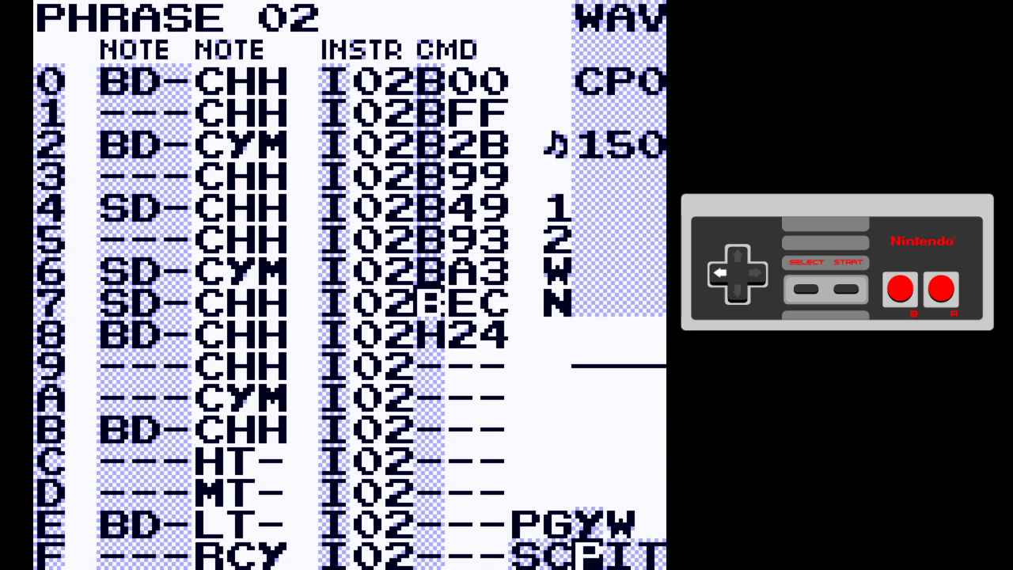
key(Left)
key(Left)
key(Left)
key(Right)
key(Right)
key(Right)
key(Right)
key(Left)
key(Down)
Clear the H command on row 8 and insert a Z command in its place
key(z+x)
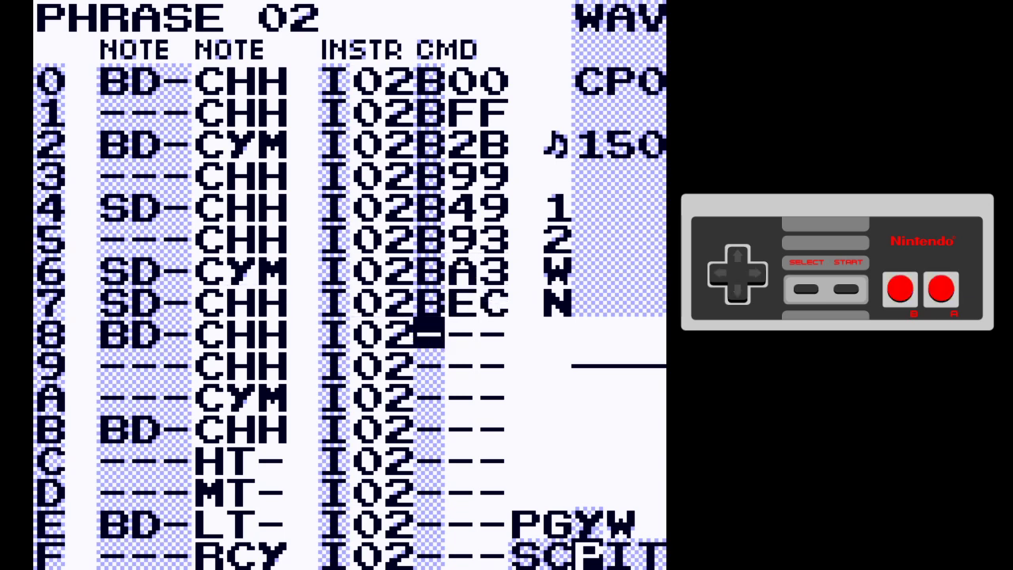
key(x)
key(x+Right)
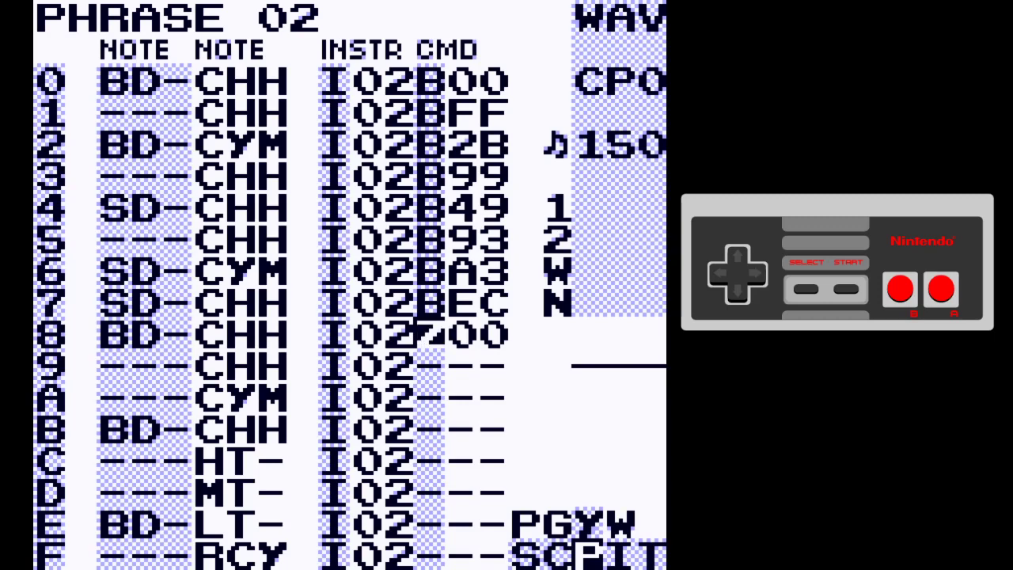
key(Up)
key(Up)
key(Up)
key(Up)
key(Up)
key(Up)
key(Up)
key(Down)
key(Down)
key(Down)
key(Down)
key(Down)
key(Down)
key(Down)
Set the Z command value on row 8 to FF
key(Right)
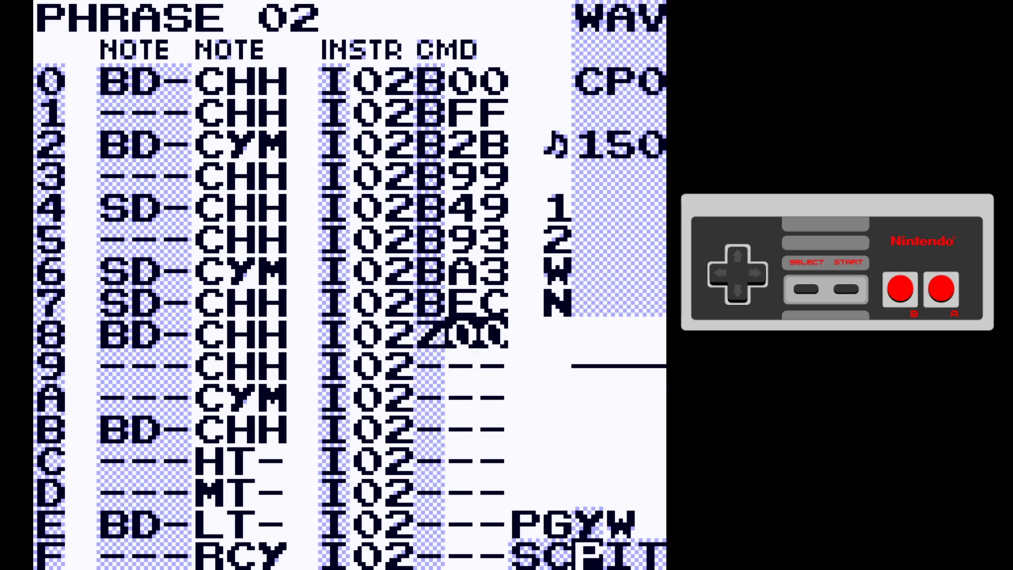
key(x+Left)
key(BackSpace)
key(z)
key(Down)
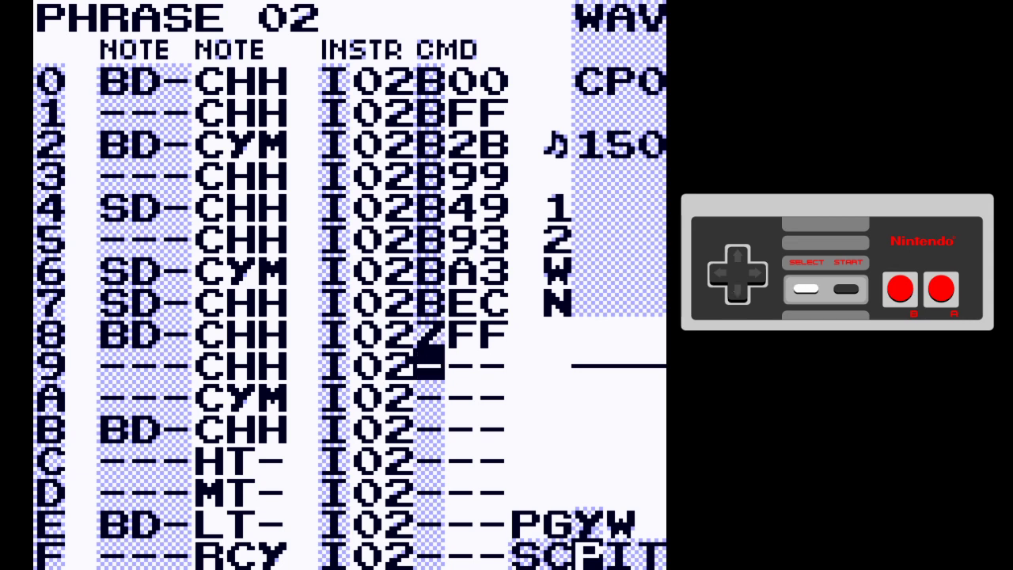
Fill rows 9 through F of the command column with ZFF and play the phrase
key(BackSpace+x)
key(BackSpace+x)
key(BackSpace+x)
key(BackSpace+x)
key(BackSpace+x)
key(BackSpace+x)
key(BackSpace+x)
key(Return)
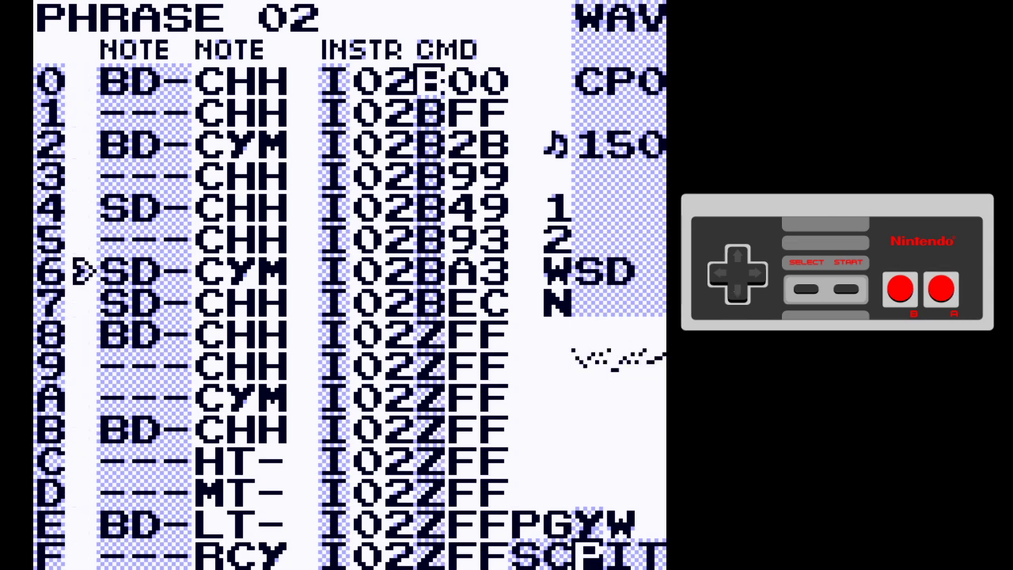
Stop playback and cut the block of Z commands from rows 8 through F
key(Down)
key(Down)
key(Down)
key(Down)
key(Down)
key(Down)
key(Down)
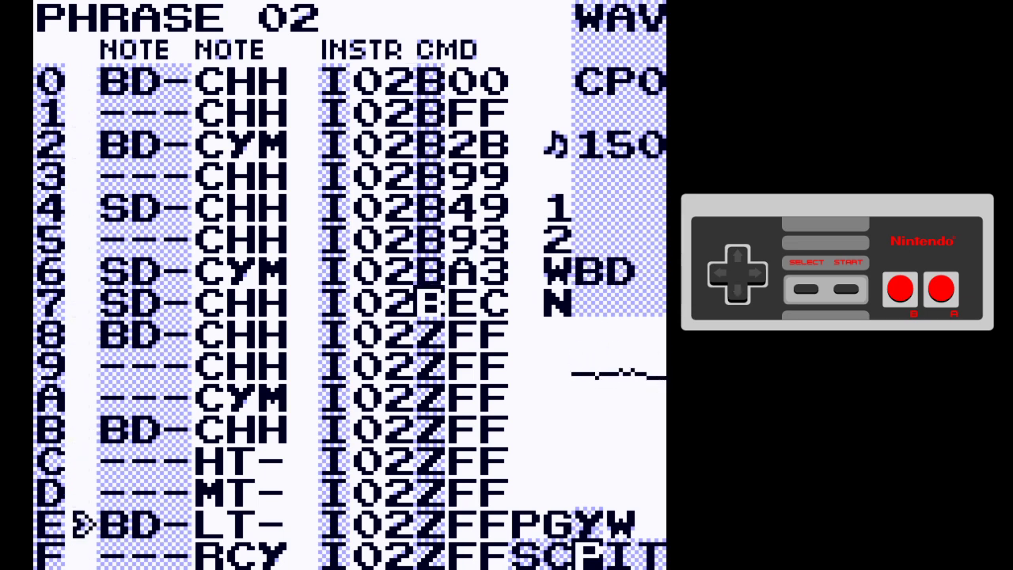
key(Down)
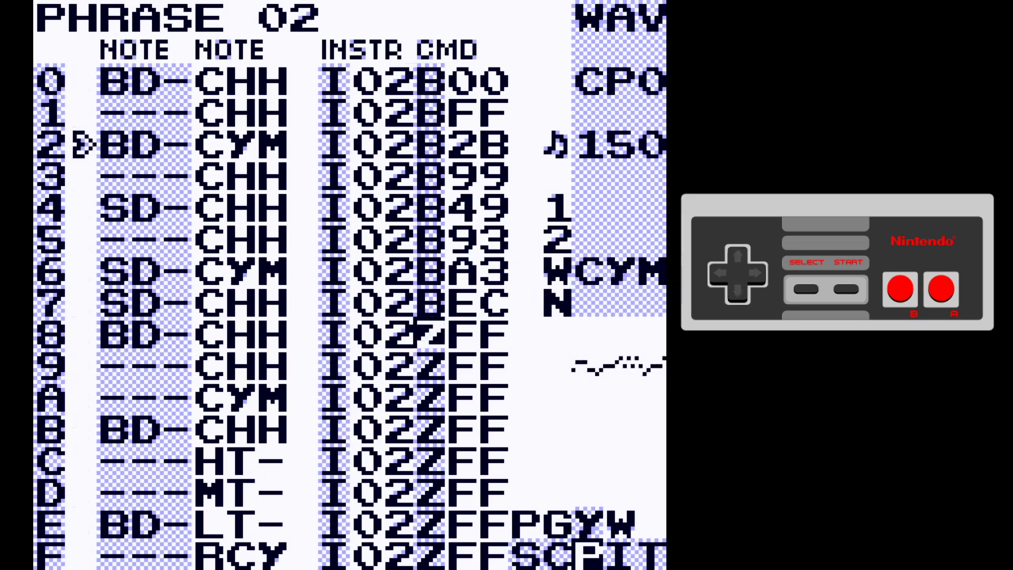
key(Right)
key(Down)
key(Down)
key(Down)
key(Down)
key(Down)
key(Down)
key(Down)
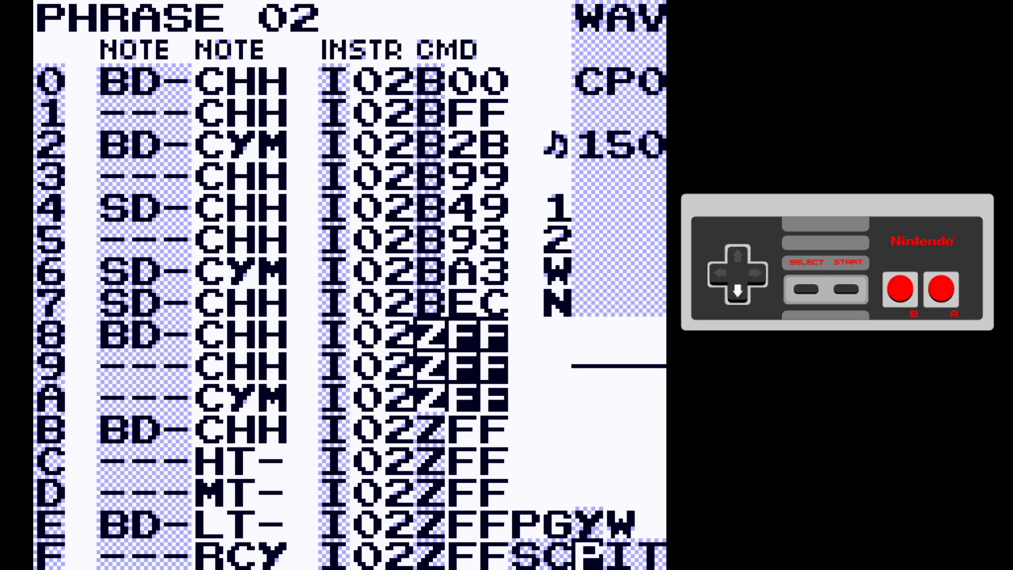
key(shift+s)
Cut the block of B commands from rows 0 through 7
key(Up)
key(Up)
key(Up)
key(Up)
key(Up)
key(Up)
key(Up)
key(Up)
key(shift+x)
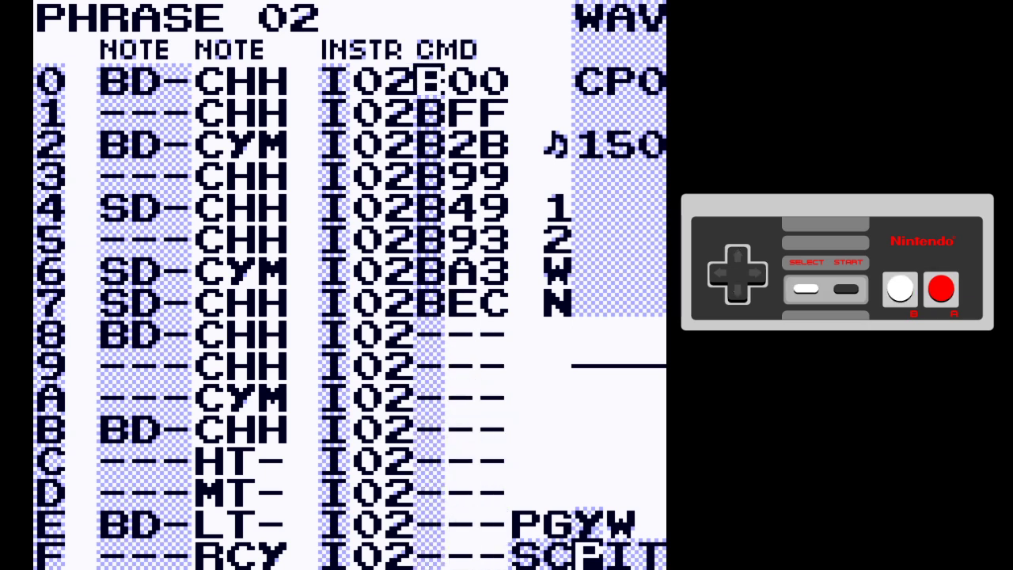
key(Down)
key(Down)
key(Down)
key(Down)
key(Down)
key(Down)
key(Down)
key(shift+x)
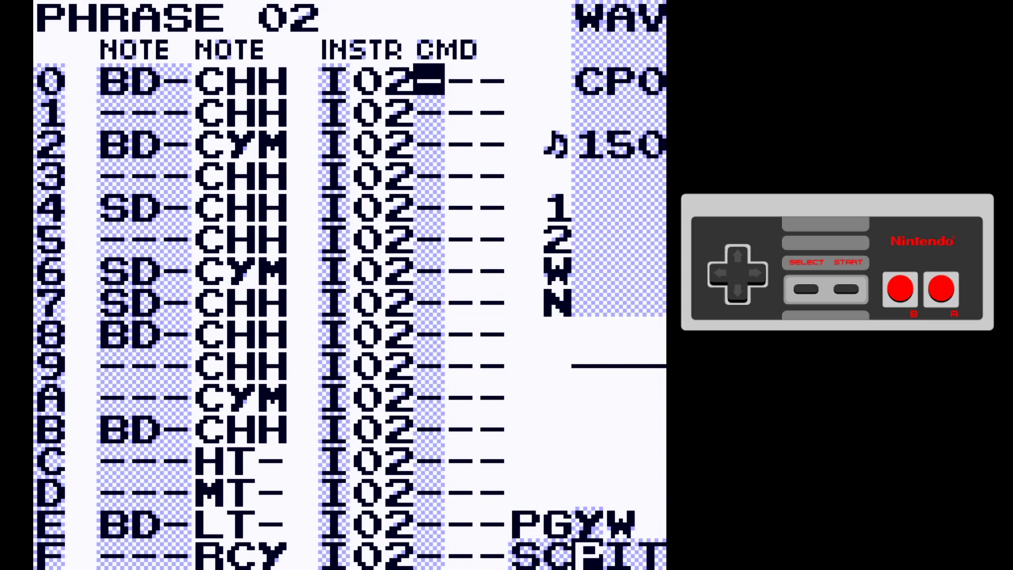
Insert a G command with value 00 on row 0
key(s)
key(s+Left)
key(s+Left)
key(s+Left)
key(s+Left)
key(s+Left)
key(s+Left)
key(s+Left)
key(s+Left)
key(s+Left)
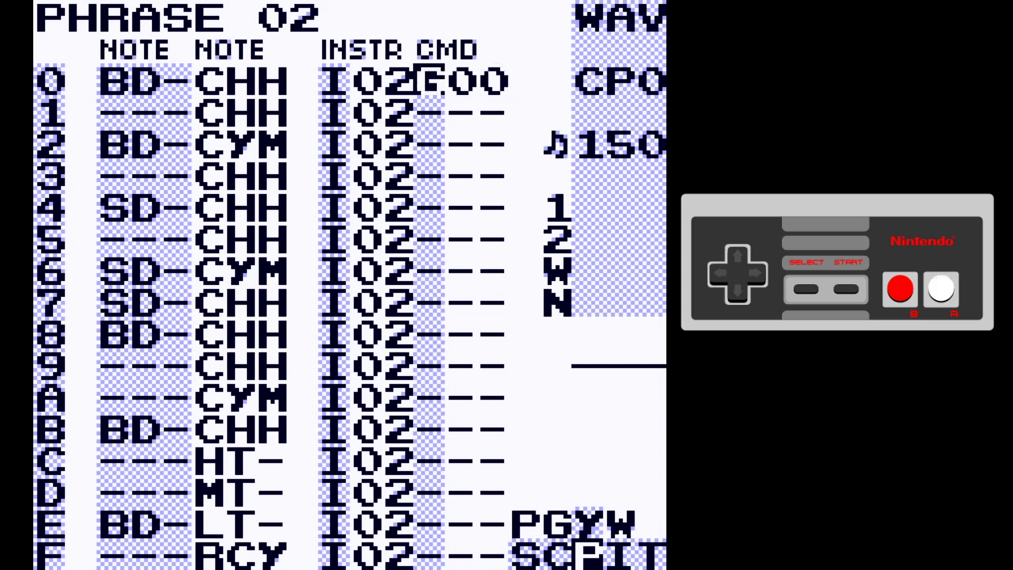
key(x)
key(x+Right)
key(Right)
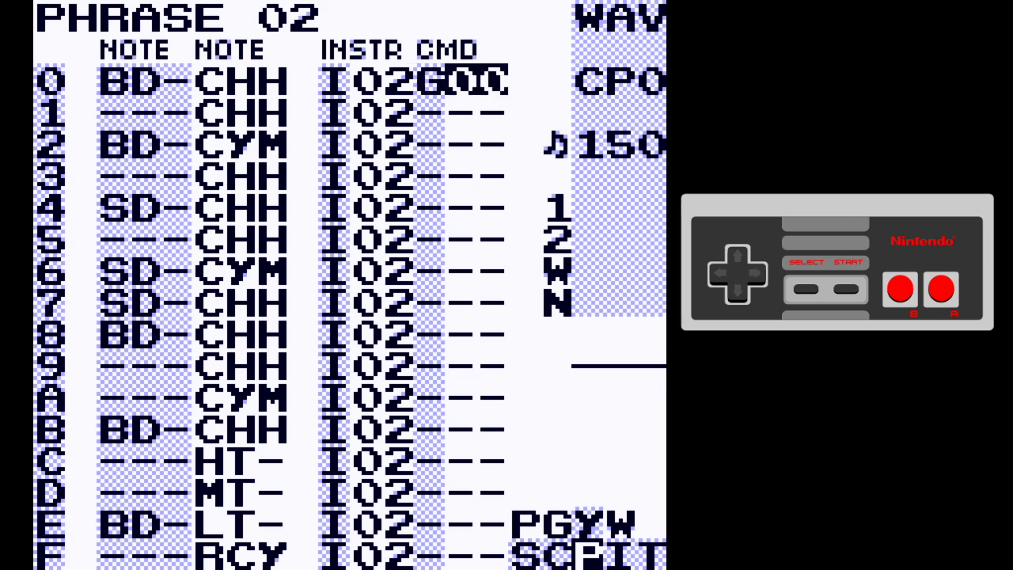
key(Left)
key(x+Left)
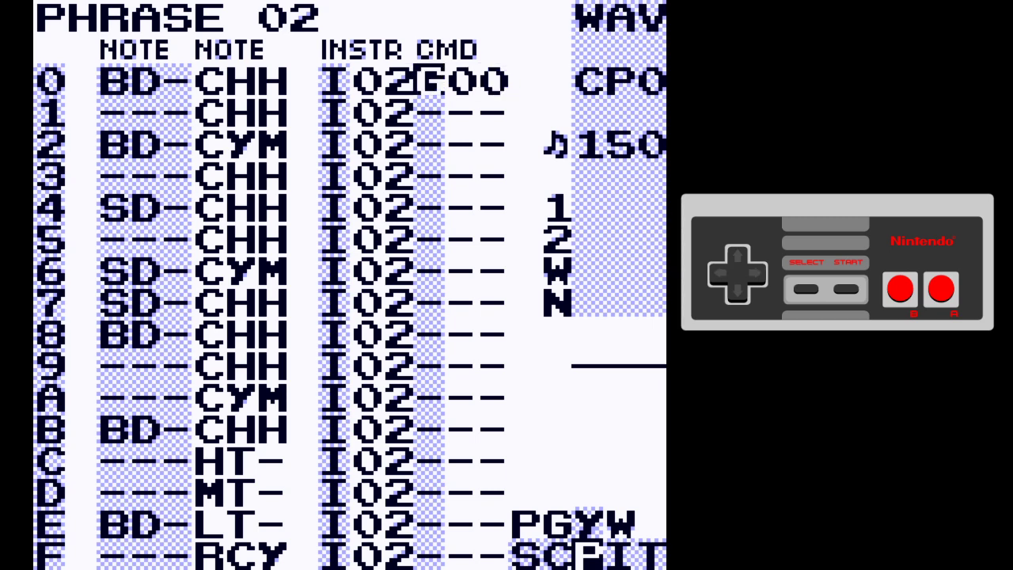
key(x+Right)
key(Down)
key(Down)
key(Down)
key(Down)
key(Down)
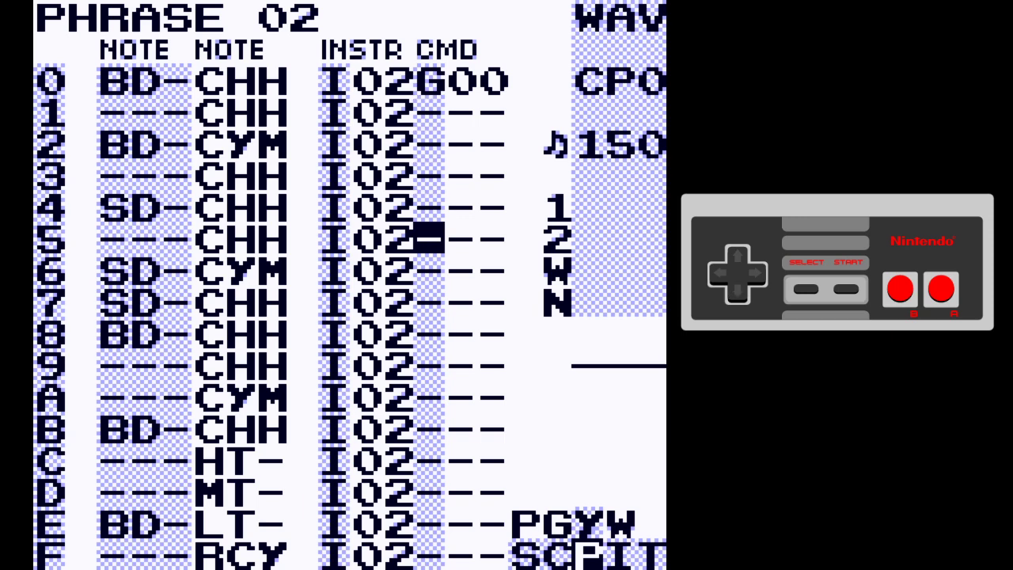
key(Up)
key(Up)
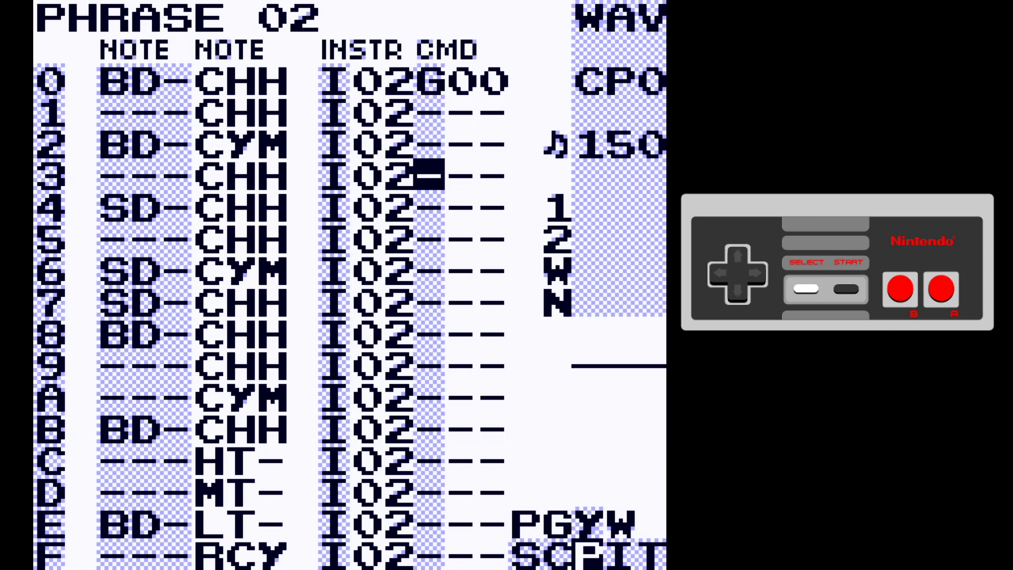
View the screens neighbouring phrase 02, ending on the settings of instrument 02
key(shift+Up)
key(shift+Down)
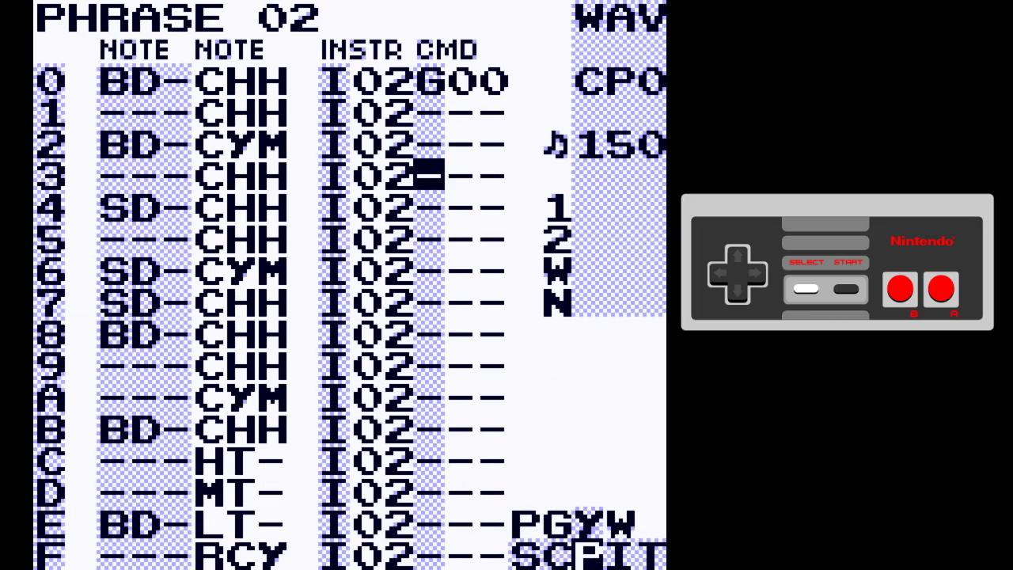
key(shift+Up)
key(shift+Down)
key(shift+Left)
key(shift+Up)
key(shift+Down)
key(shift+Right)
key(shift+Up)
key(shift+Down)
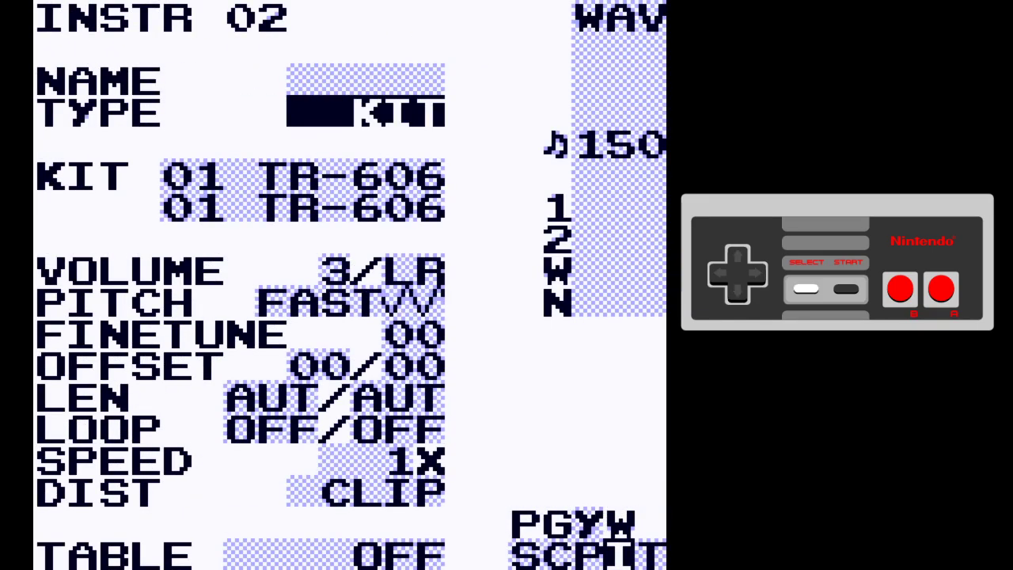
Return to phrase 02, select the G command on row 0 and open groove 00
key(shift+Left)
key(Left)
key(Left)
key(Right)
key(Right)
key(Right)
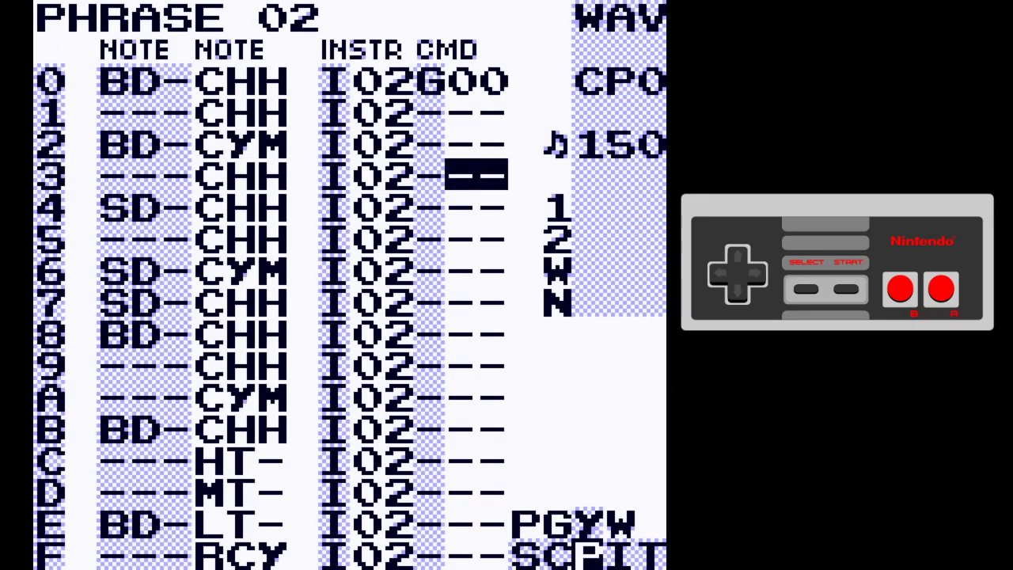
key(Up)
key(Up)
key(Up)
key(Left)
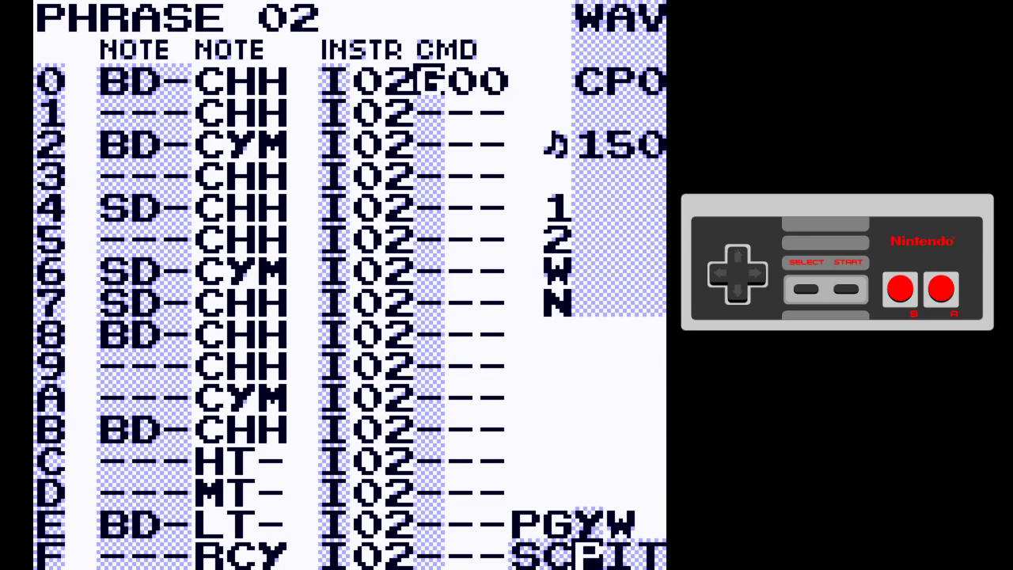
key(shift+Up)
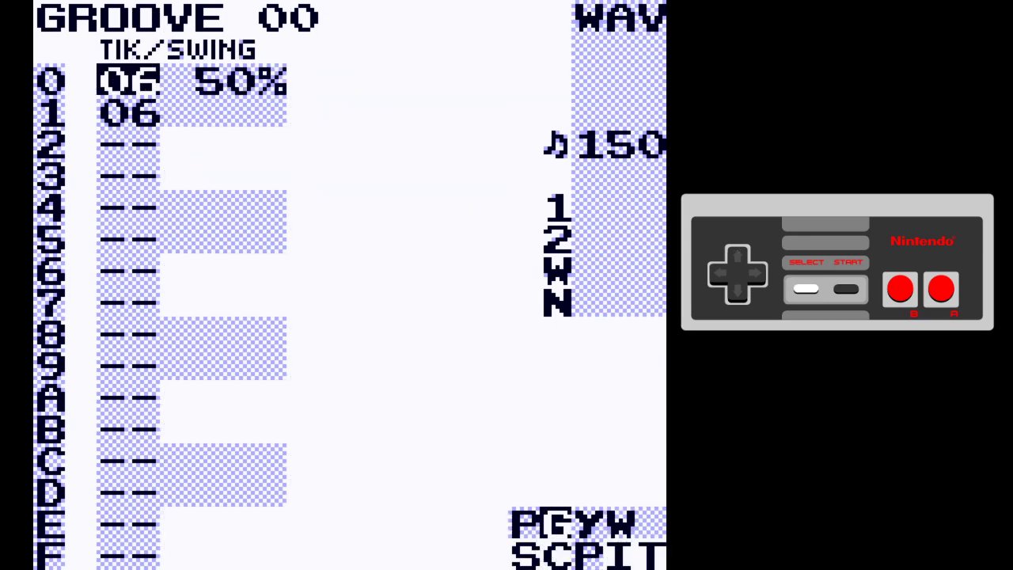
Leave the groove, open the project settings from the song screen and go to the clone mode
key(shift+Down)
key(shift+Left)
key(shift+Left)
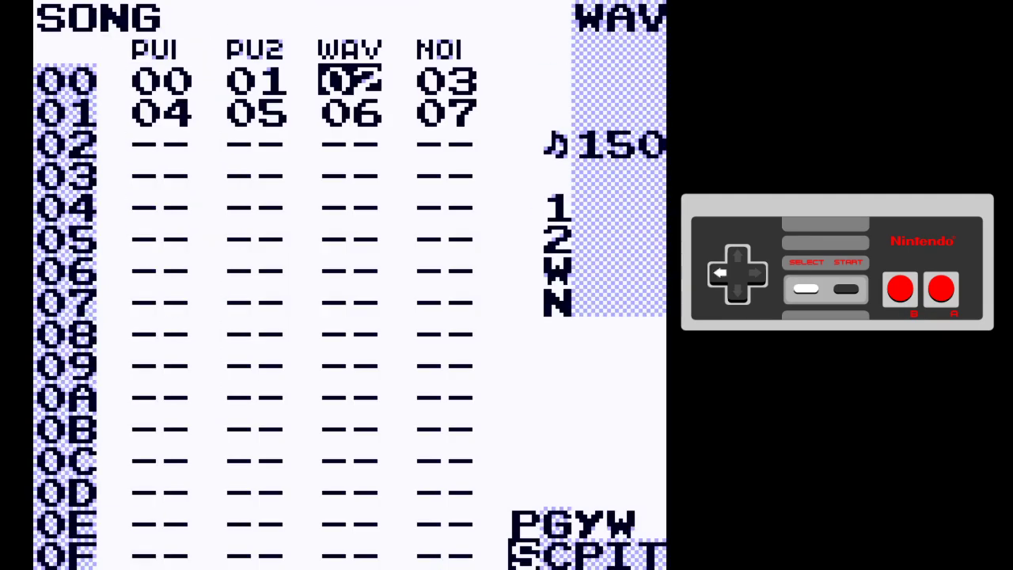
key(shift+Up)
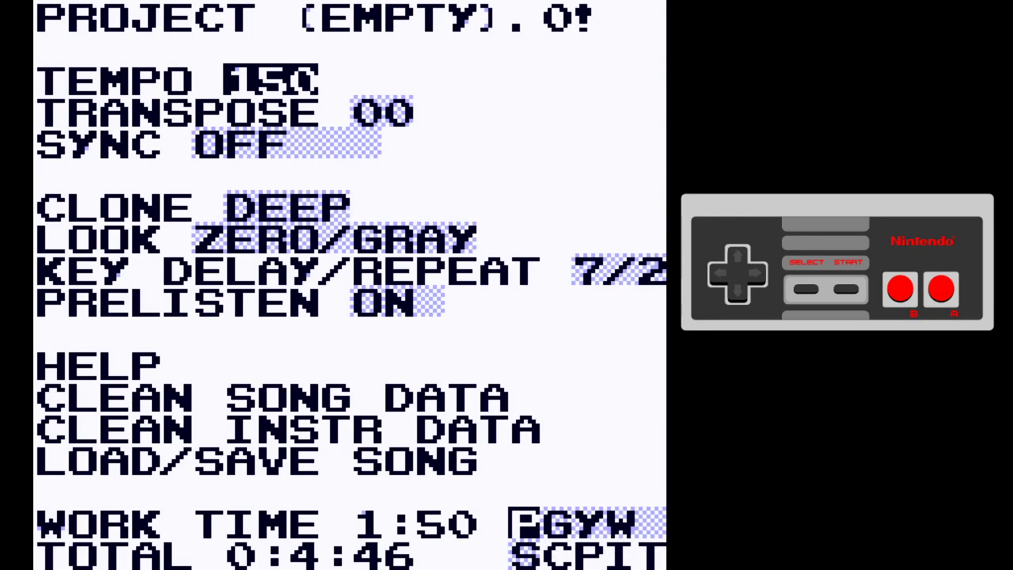
key(Down)
key(Down)
key(Down)
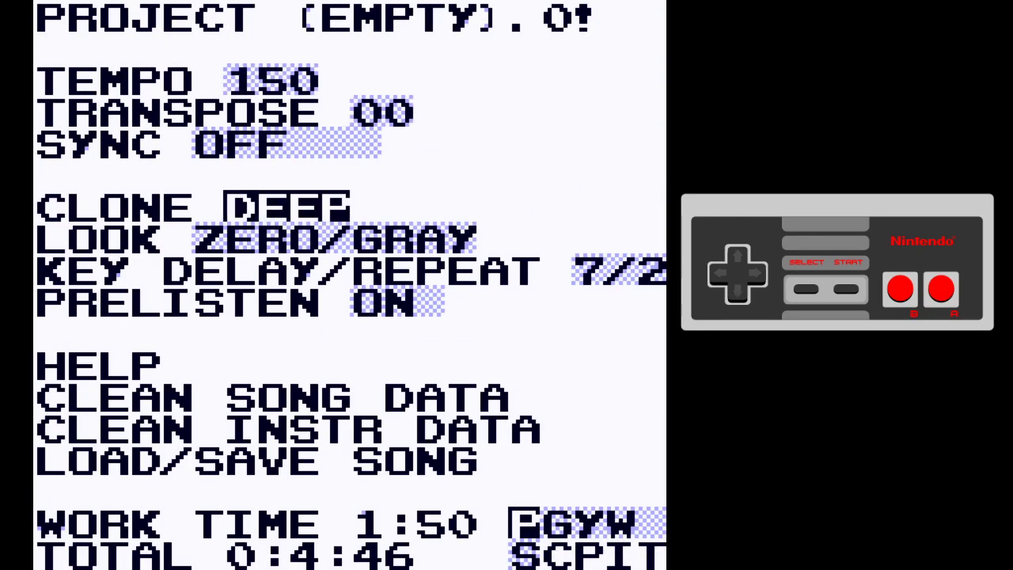
Leave the project settings and return through the song screen to phrase 02
key(Up)
key(Up)
key(Up)
key(shift+Down)
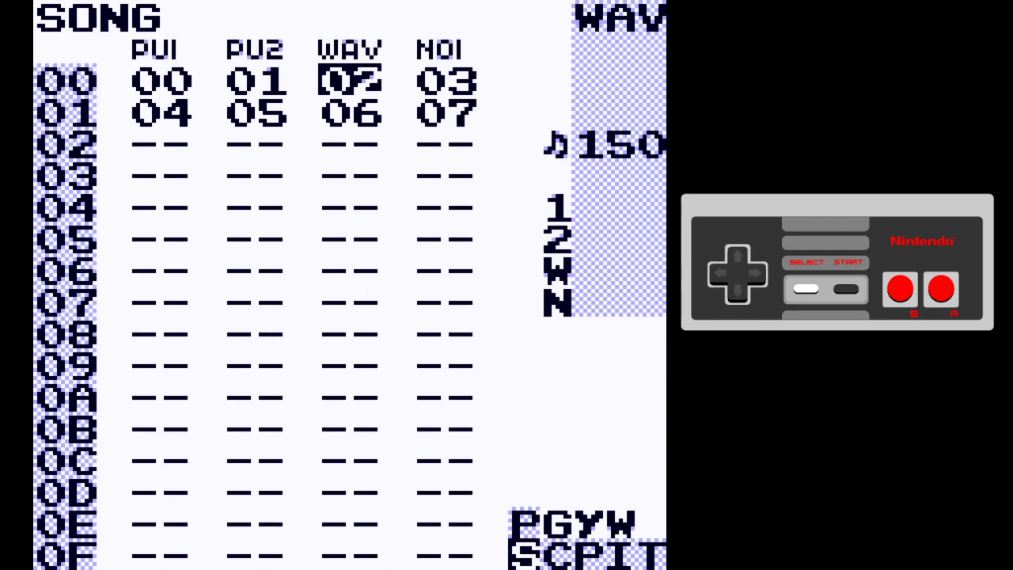
key(shift+Right)
key(shift+Right)
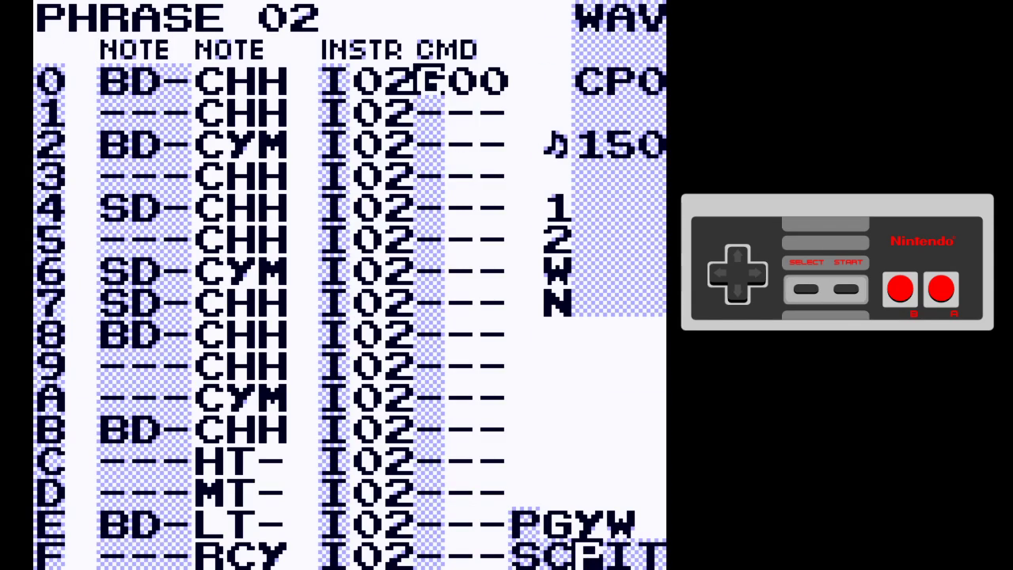
Open groove 01 from phrase 02 and set its first two tick values to 07 and 05 for 58% swing
key(Down)
key(Up)
key(Down)
key(Down)
key(Up)
key(Up)
key(shift+Up)
key(a+Right)
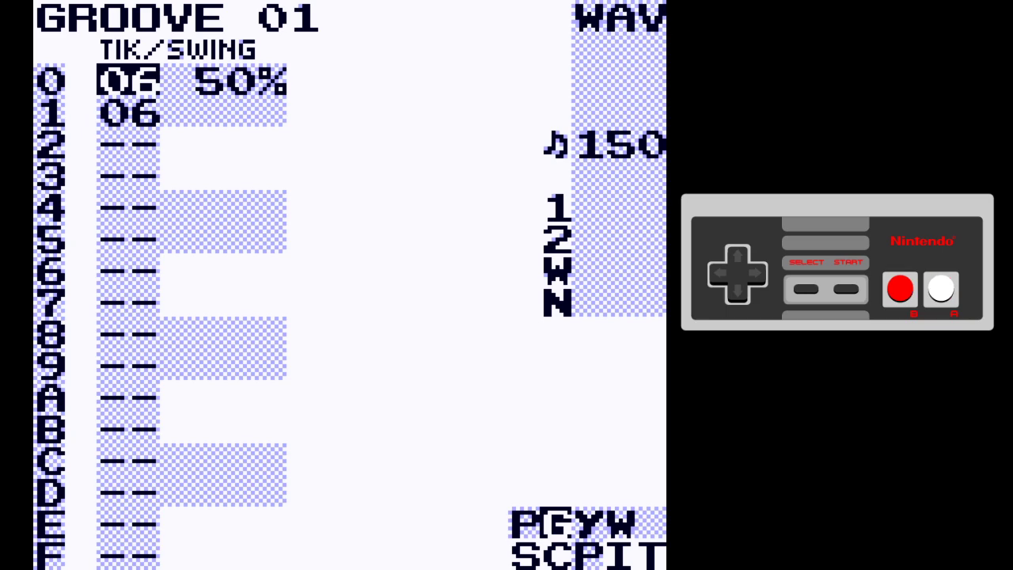
key(s+Up)
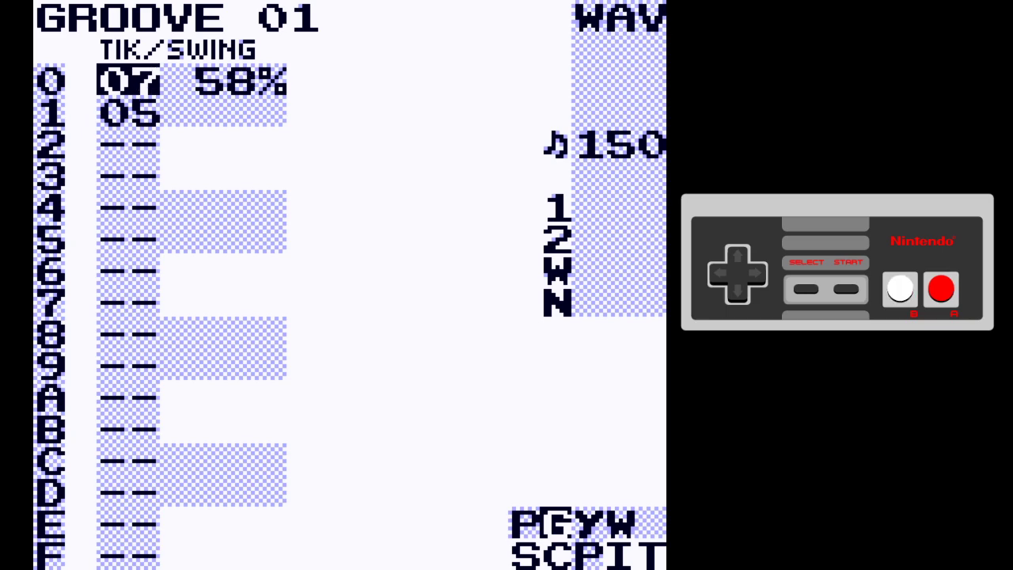
Set the first two tick values of groove 02 to 08 and 04 for 66% swing and return to phrase 02
key(z+Right)
key(x+Right)
key(x+Right)
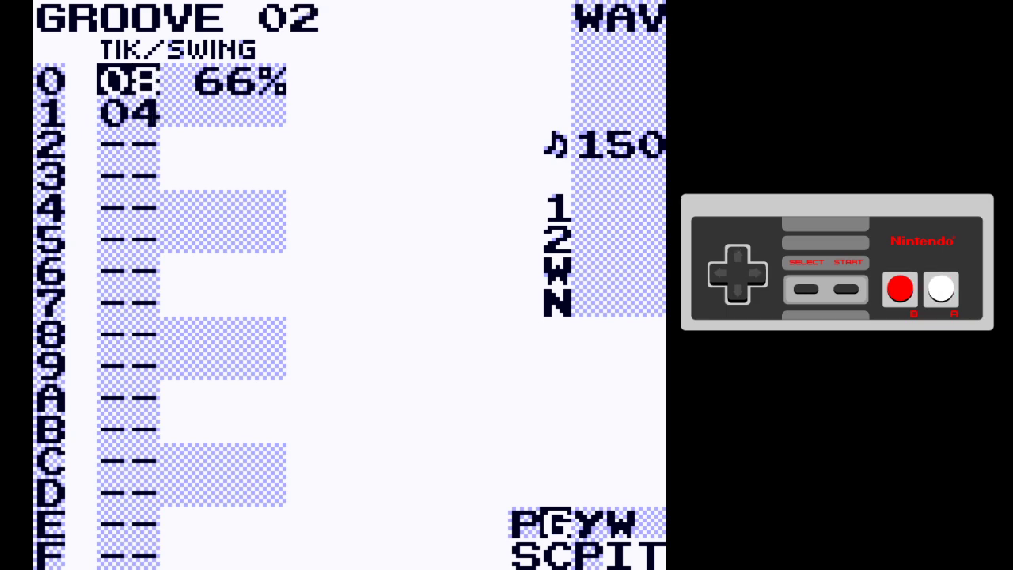
key(shift+Down)
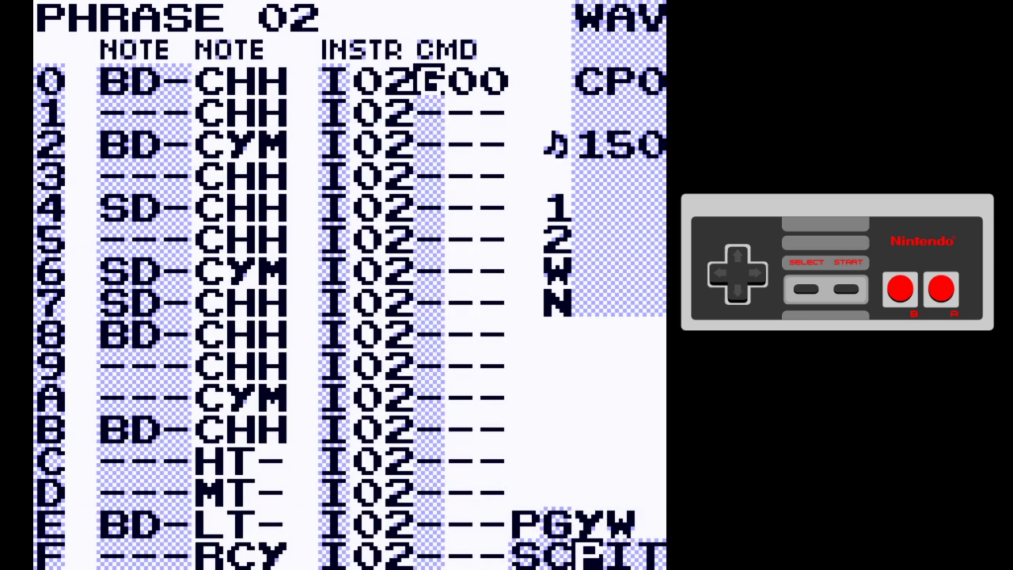
Insert a Z command with value 02 on row 2 of phrase 02
key(Down)
key(Down)
key(x)
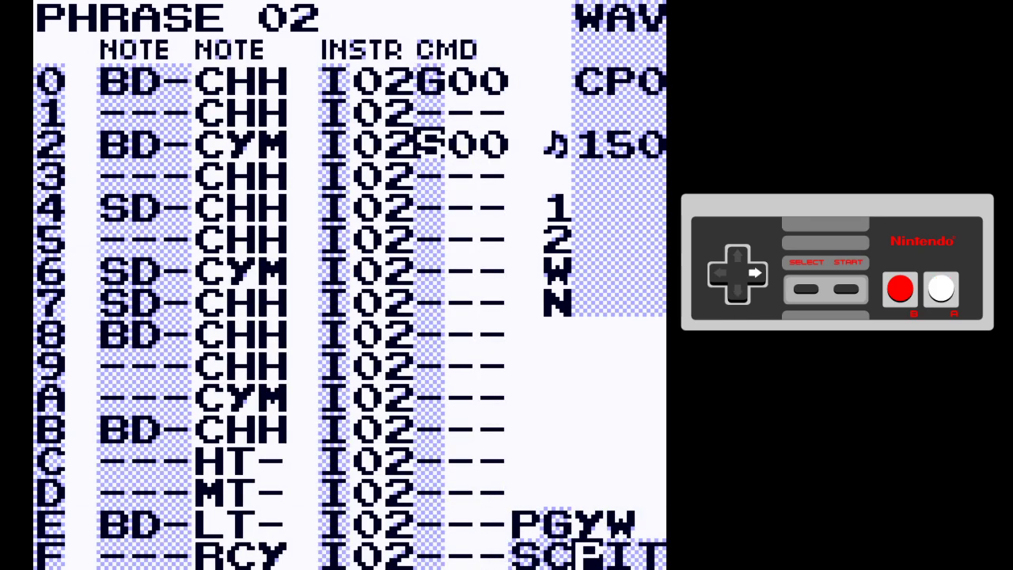
key(x+Right)
key(x+Right)
key(x+Right)
key(Right)
key(x+Right)
key(x+Right)
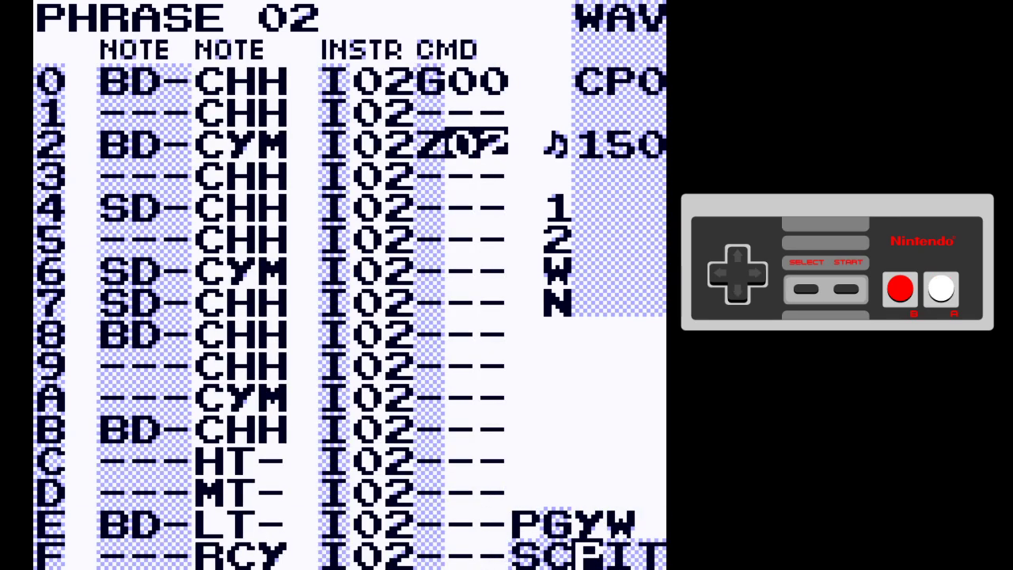
Copy the Z02 command from row 2 and paste it on rows 4 and 6
key(Left)
key(shift+z)
key(Right)
key(Down)
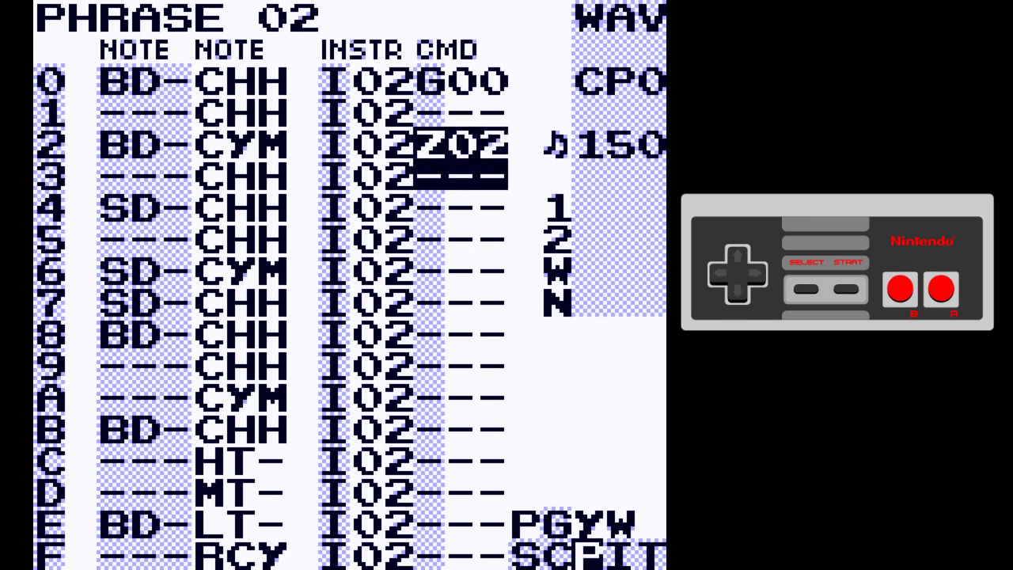
key(z)
key(Down)
key(Down)
key(x)
key(Down)
key(Down)
key(x)
key(Down)
key(Down)
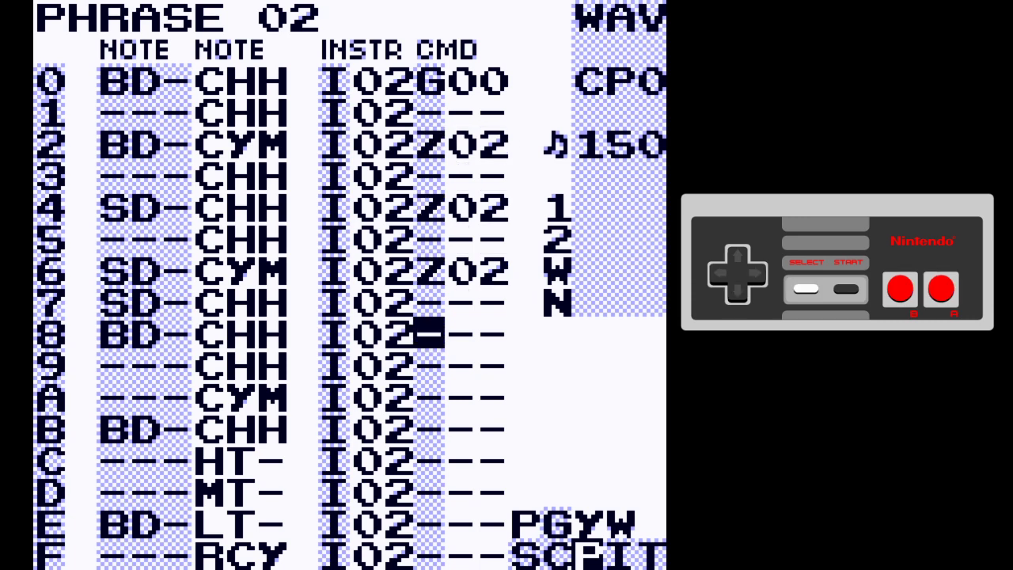
Paste the Z02 command on rows 8, A, C and E, and play the phrase through before stopping it
key(x)
key(Down)
key(Down)
key(x)
key(Down)
key(Down)
key(shift+x)
key(Down)
key(Down)
key(shift+x)
key(Down)
key(Down)
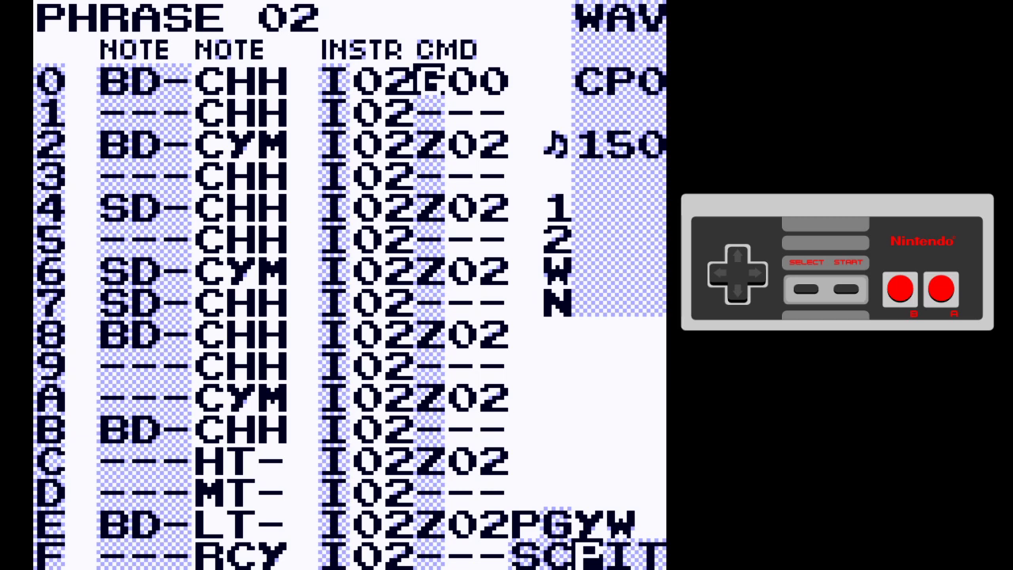
key(Return)
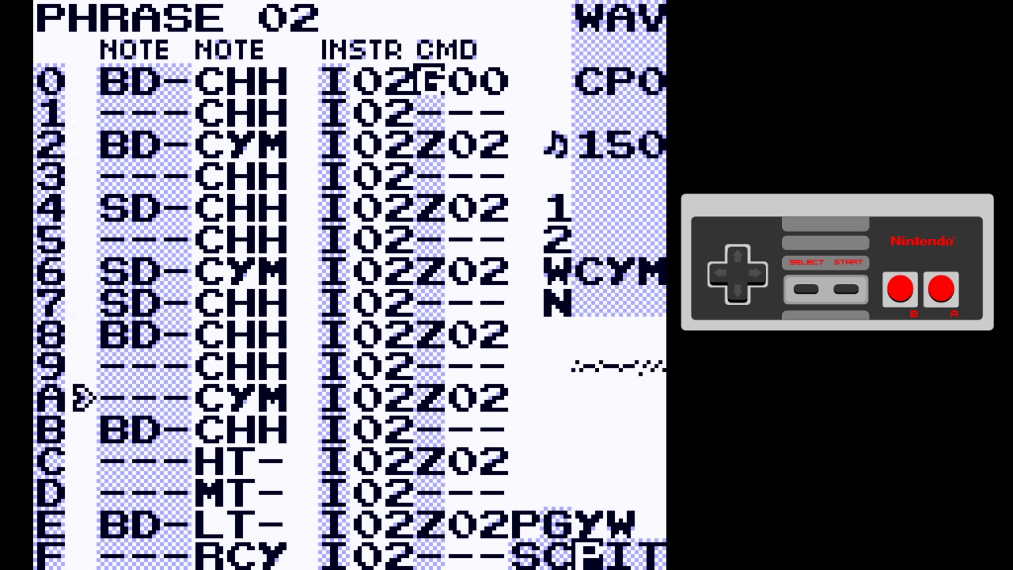
key(Return)
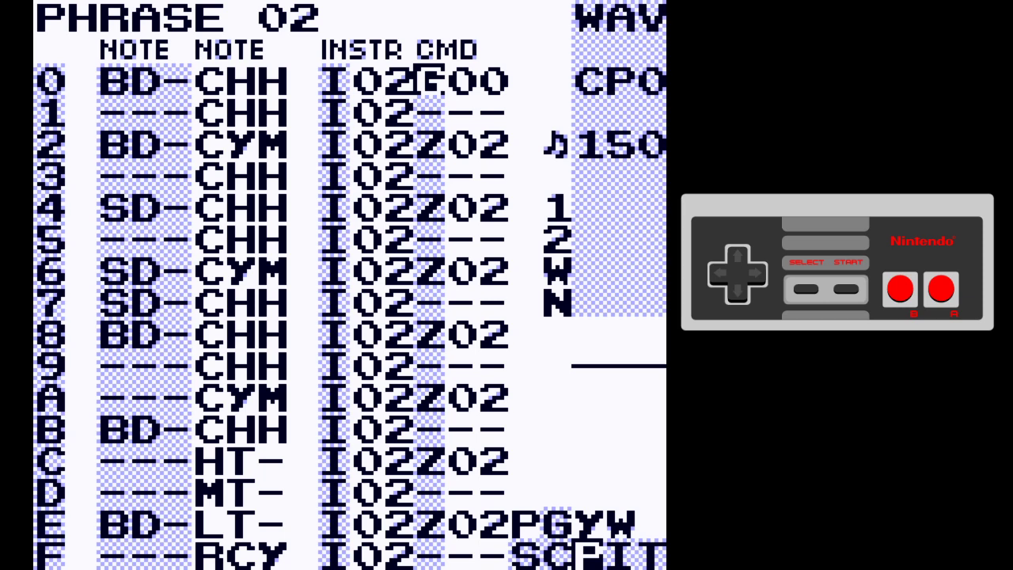
Select the whole command column of phrase 02 from row 0 to F and cut its contents
key(Down)
key(Down)
key(Up)
key(Up)
key(shift+a)
key(Down)
key(Down)
key(Down)
key(Down)
key(Down)
key(Down)
key(Down)
key(Down)
key(Down)
key(Down)
key(Down)
key(Down)
key(Down)
key(Down)
key(Down)
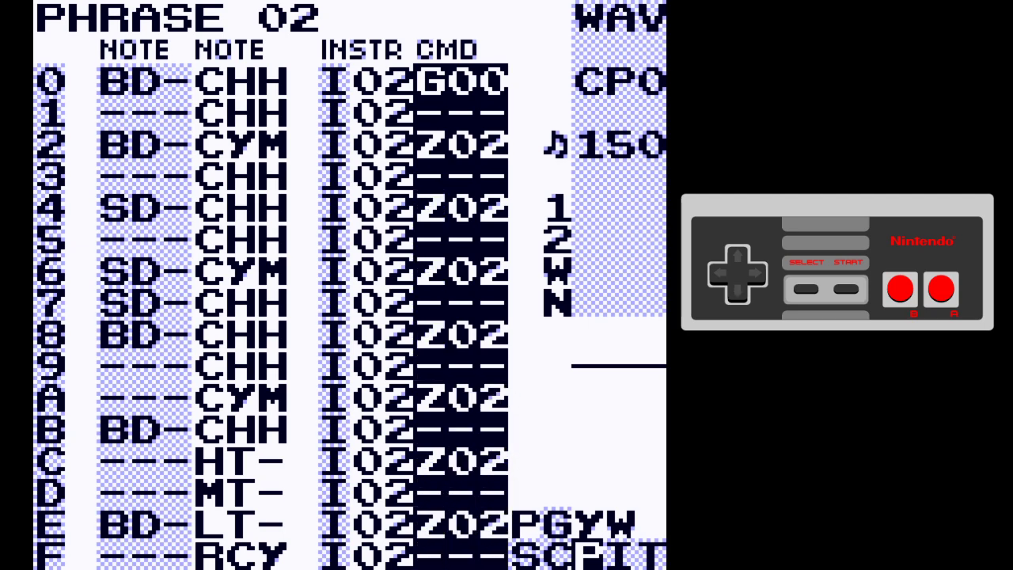
key(shift+x)
Assign table 02 to instrument 02 and open that table
key(Left)
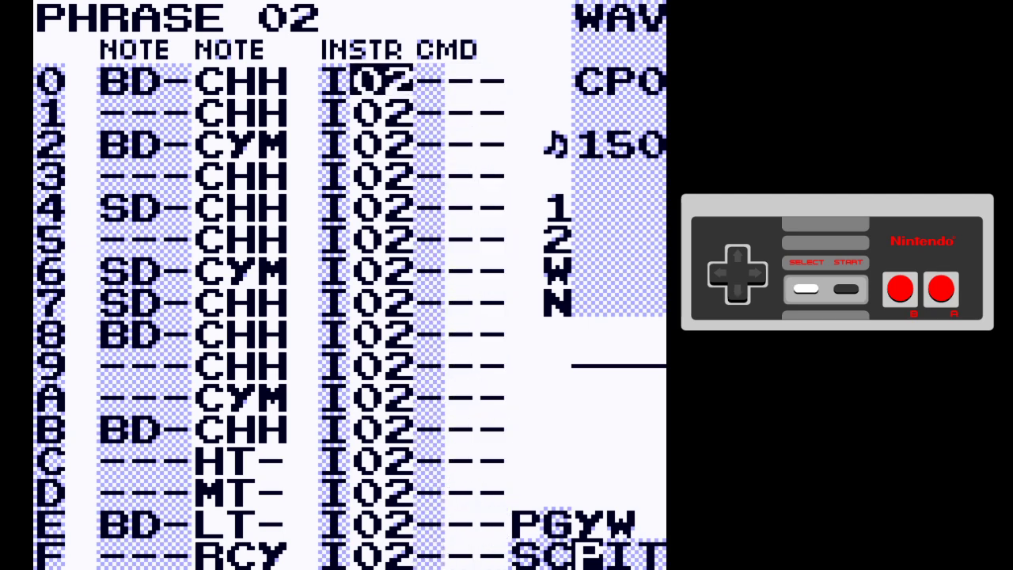
key(shift+Right)
key(Down)
key(Down)
key(Down)
key(Down)
key(Down)
key(Down)
key(Down)
key(Down)
key(Down)
key(Down)
key(Down)
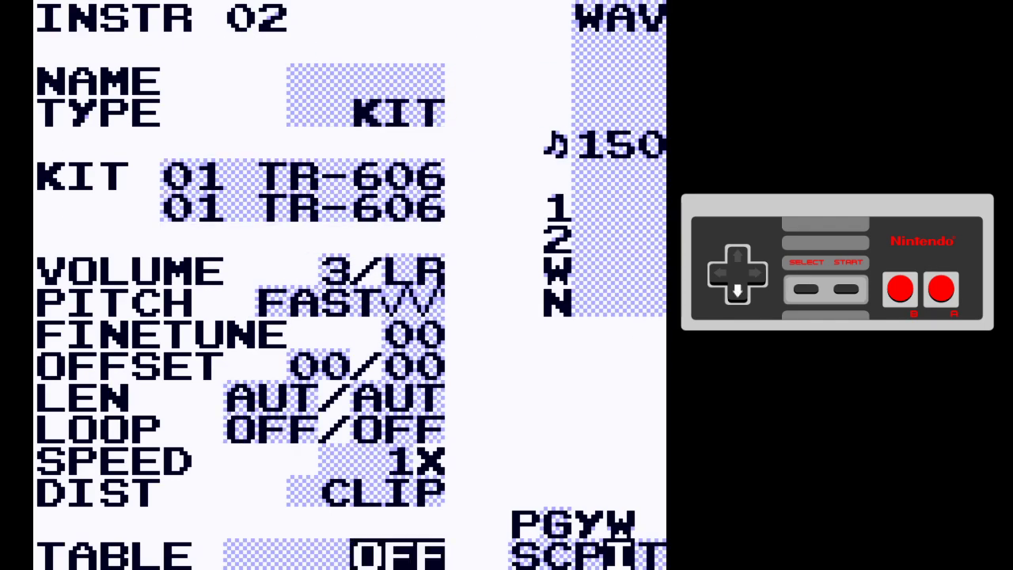
key(x)
key(x)
key(shift+Right)
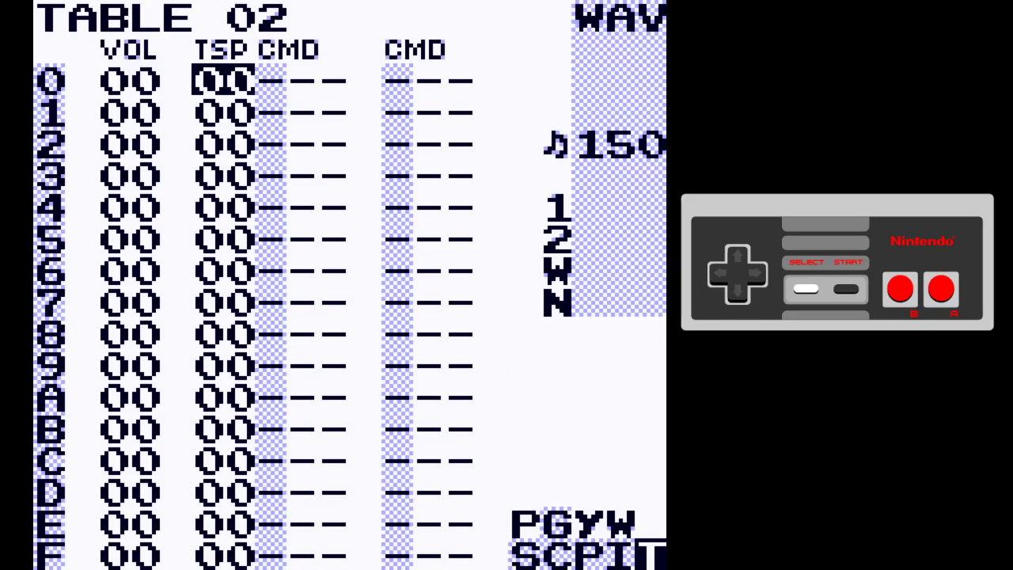
Return to phrase 02 and cut all of its notes, instruments and commands
key(shift+Left)
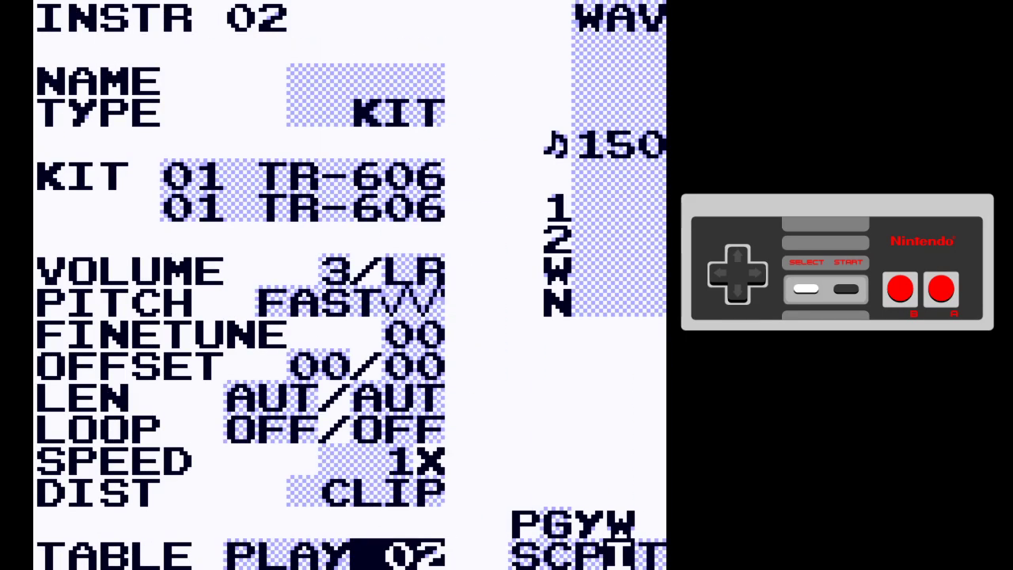
key(shift+Left)
key(Left)
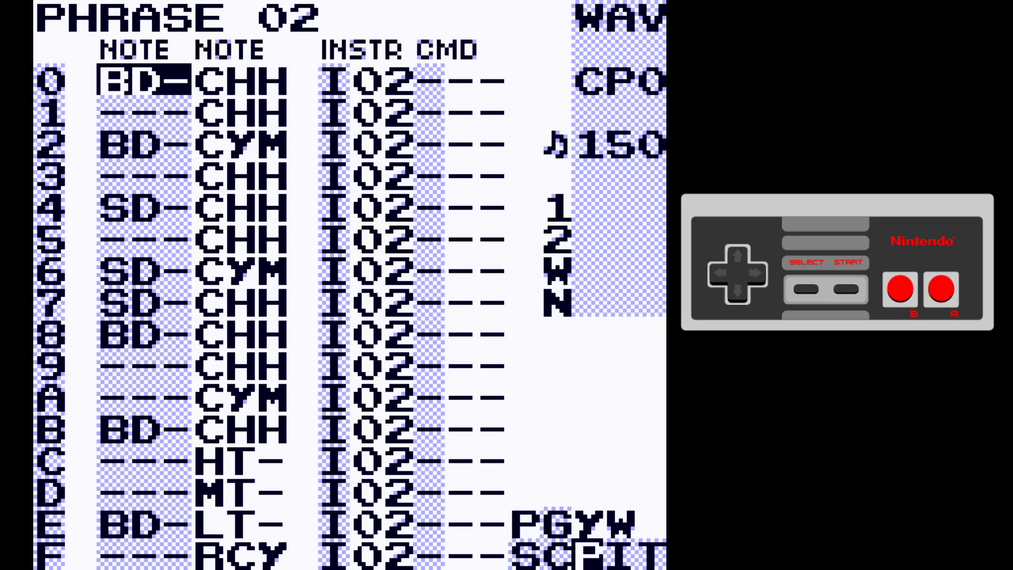
key(shift+z)
key(shift+z)
key(shift+z)
key(shift+x)
key(Right)
key(Right)
key(Left)
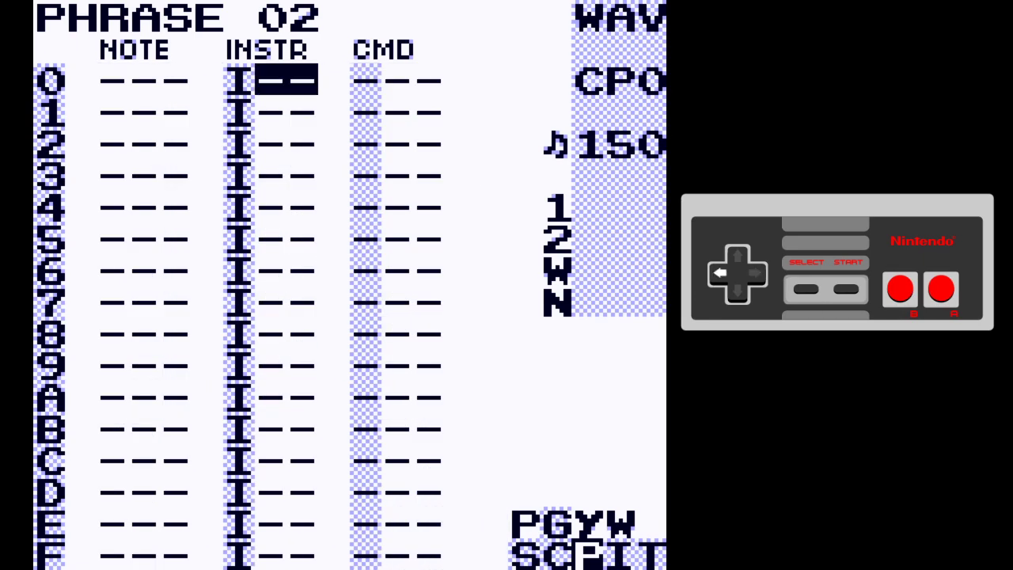
Enter instrument 03 and the note G 2 on row 0 of phrase 02
key(x)
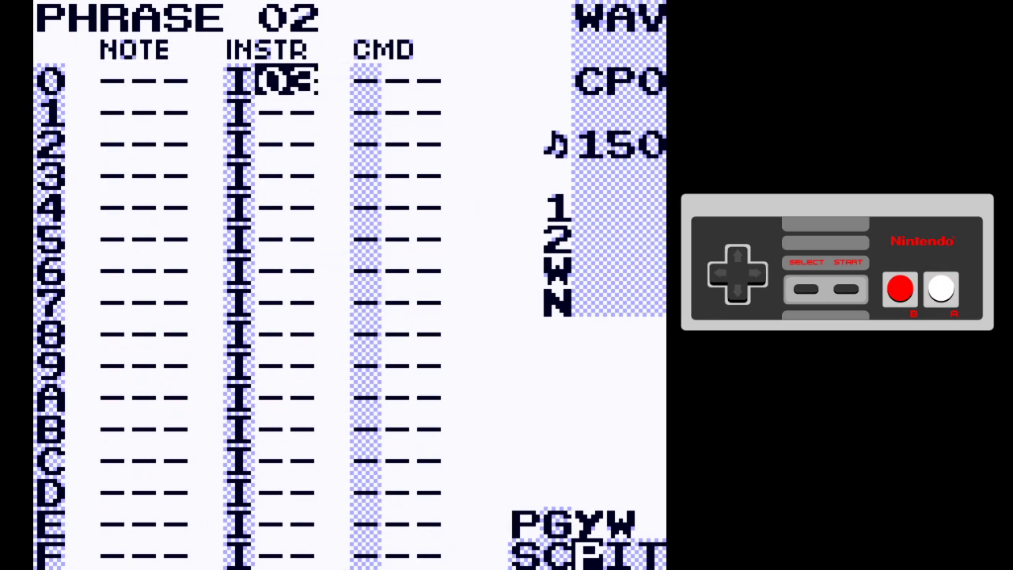
key(Left)
key(x)
key(x+Up)
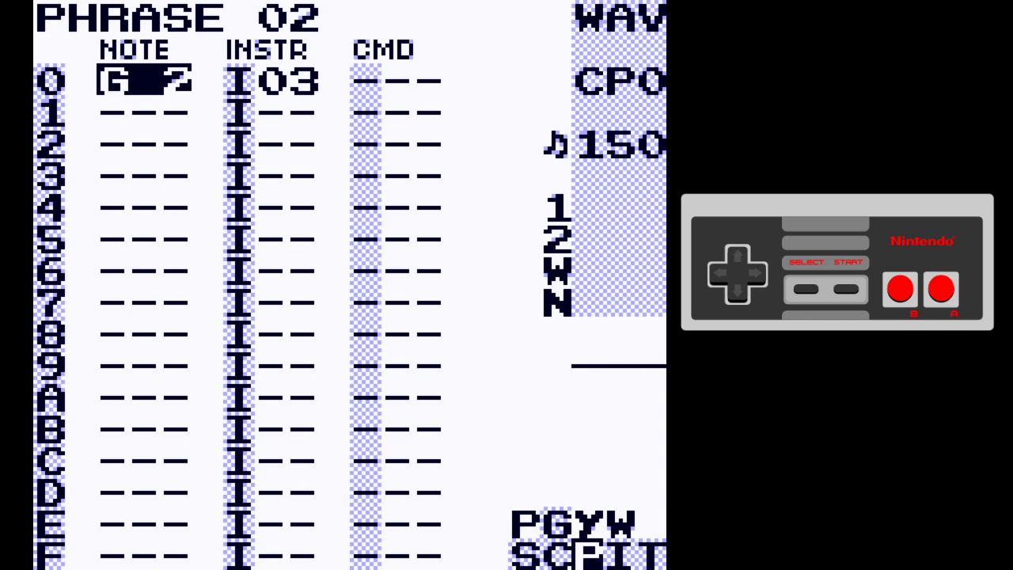
Assign table 03 to wave instrument 03, open the table and select the transpose value on row 0
key(shift+Right)
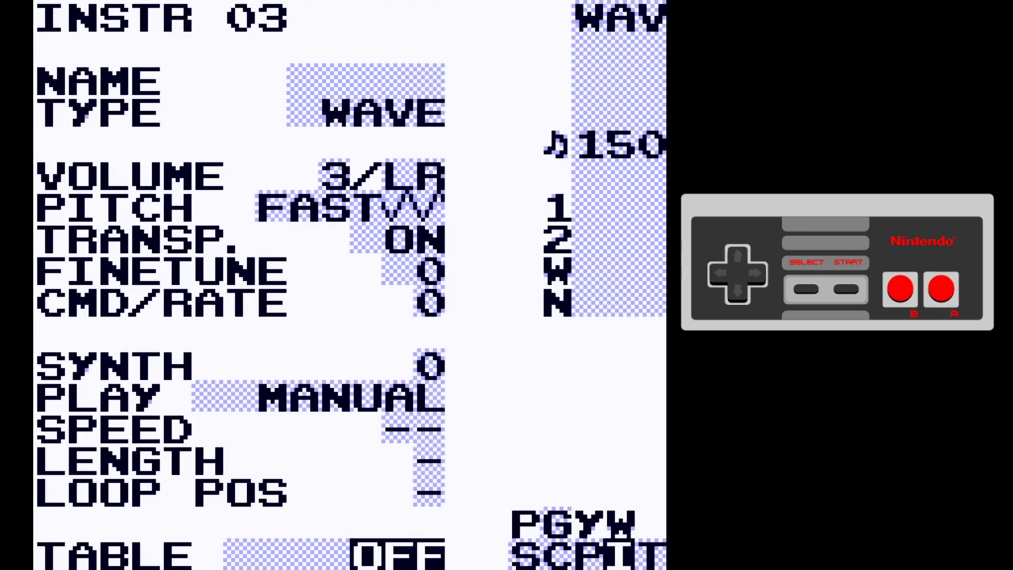
key(x)
key(shift+Right)
key(Left)
key(x)
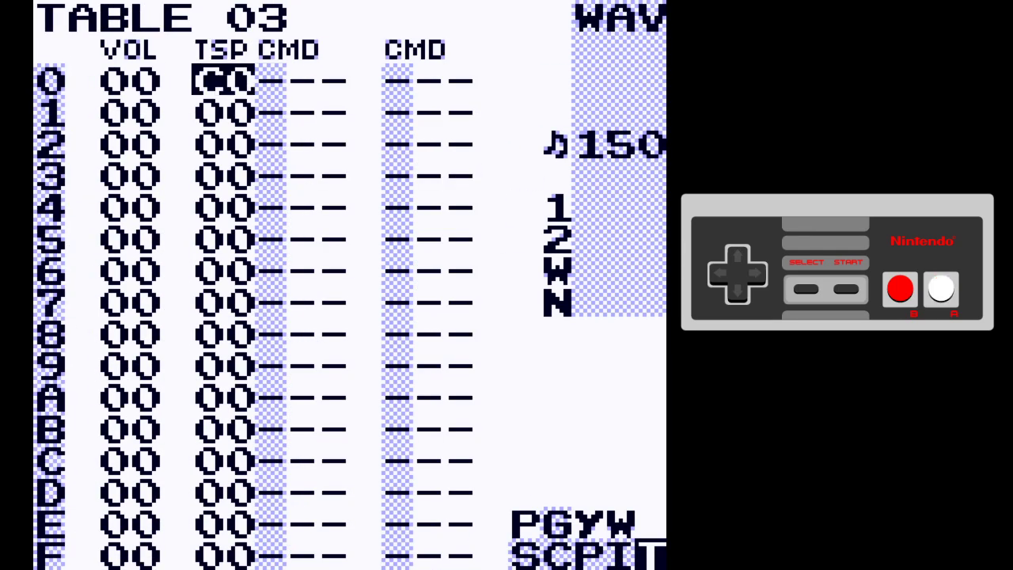
Set the transpose value on row 0 of table 03 to 0C
key(x+Down)
key(x+Down)
key(x+Down)
key(x+Down)
key(x+Down)
key(x+Down)
key(x+Down)
key(x+Down)
key(x+Down)
key(x+Down)
key(x+Down)
key(x+Down)
key(x+Down)
key(x+Down)
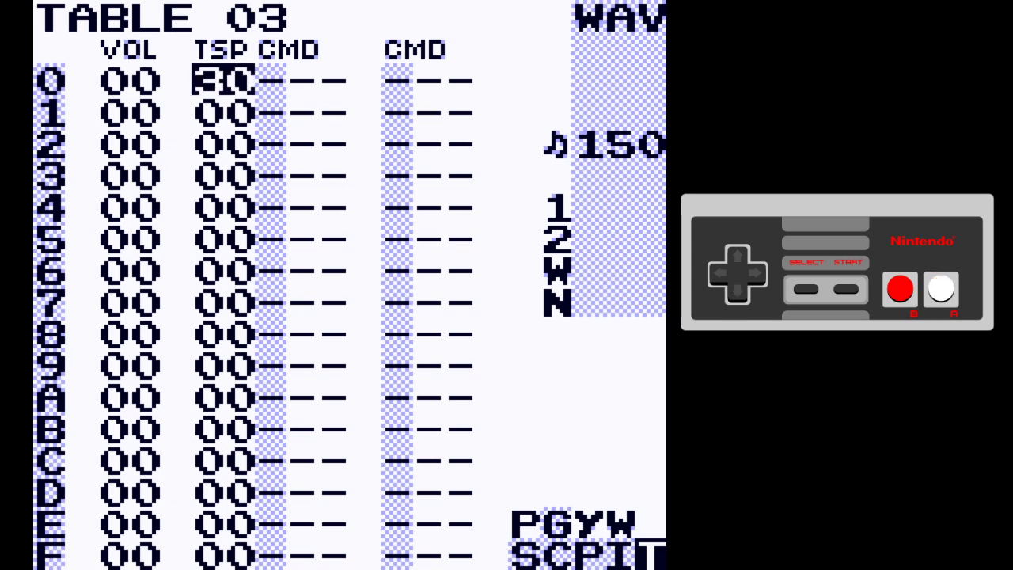
key(x+Up)
key(x+Up)
key(x)
Insert a B command on row 2 in the first command column of table 03
key(Right)
key(x)
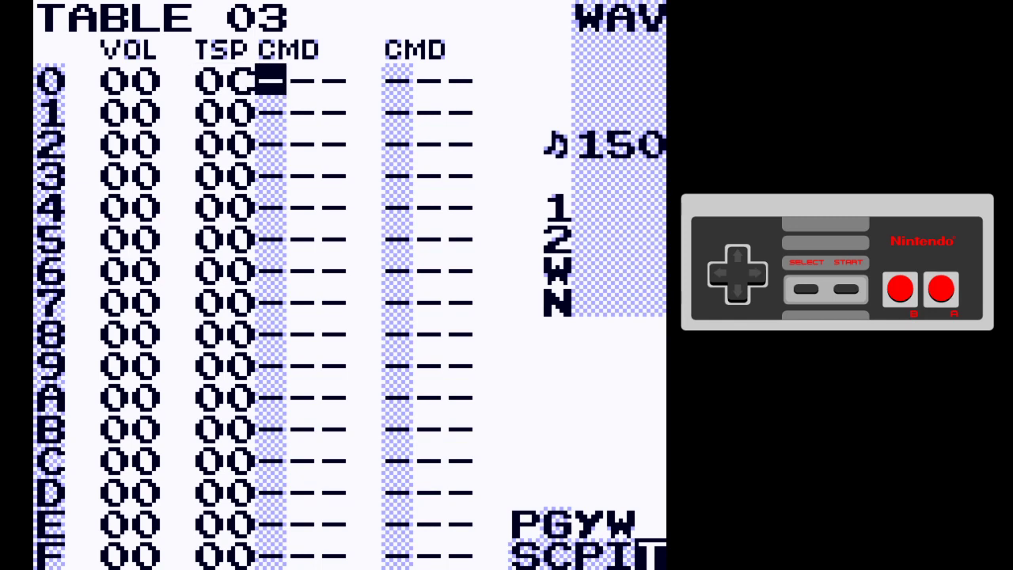
key(Down)
key(Down)
key(x)
key(x+Up)
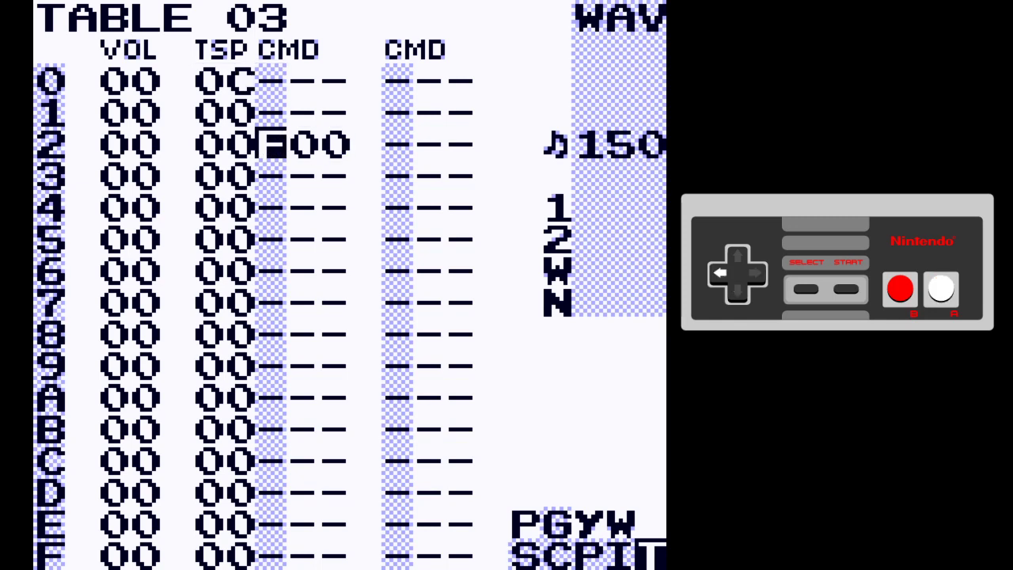
key(x+Left)
key(x)
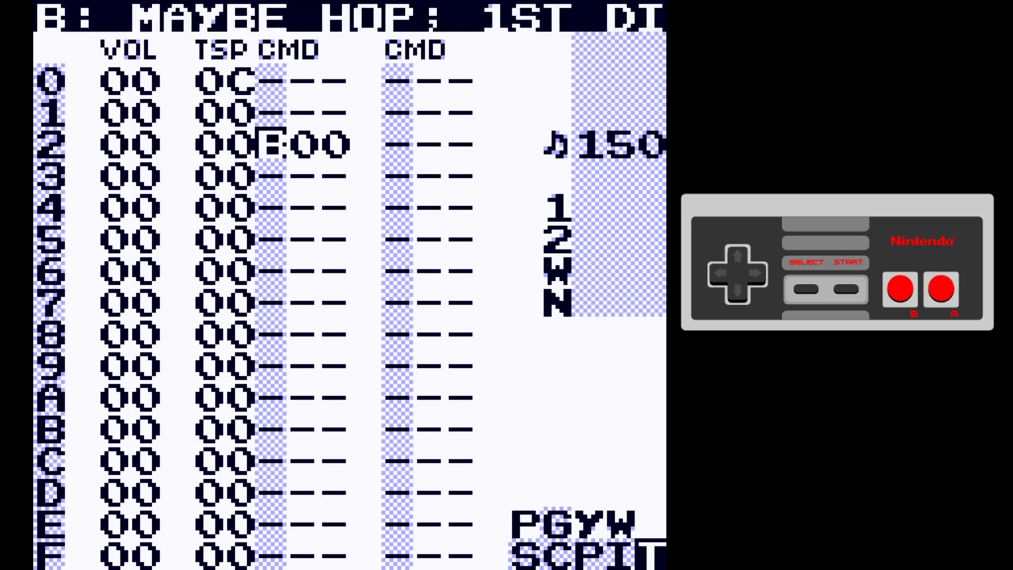
key(x+Left)
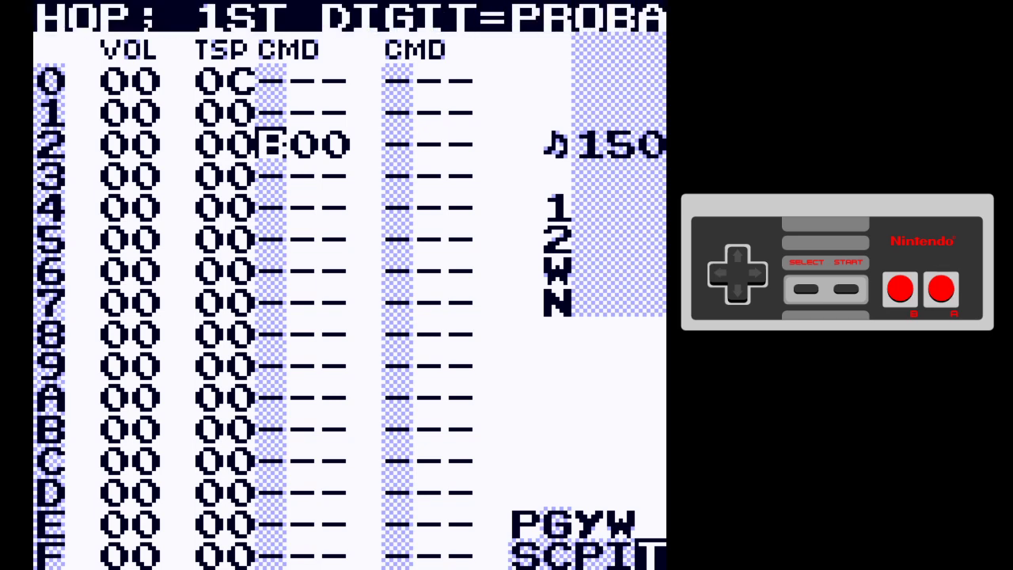
Set the value of the B command on row 2 of table 03 to 80
key(Right)
key(Right)
key(Left)
key(x)
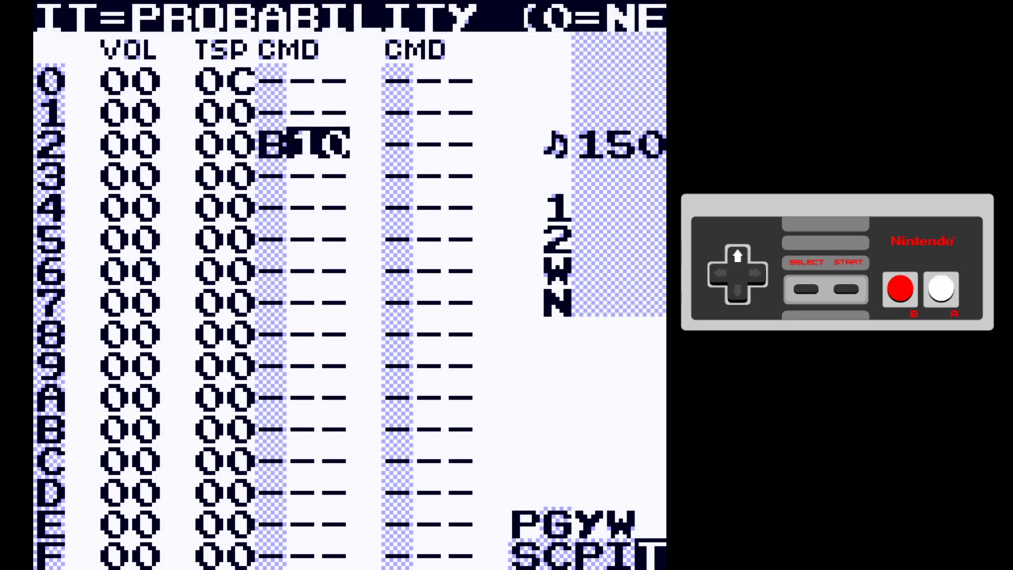
key(x+Up)
key(x+Up)
key(x+Up)
key(x+Up)
key(x+Up)
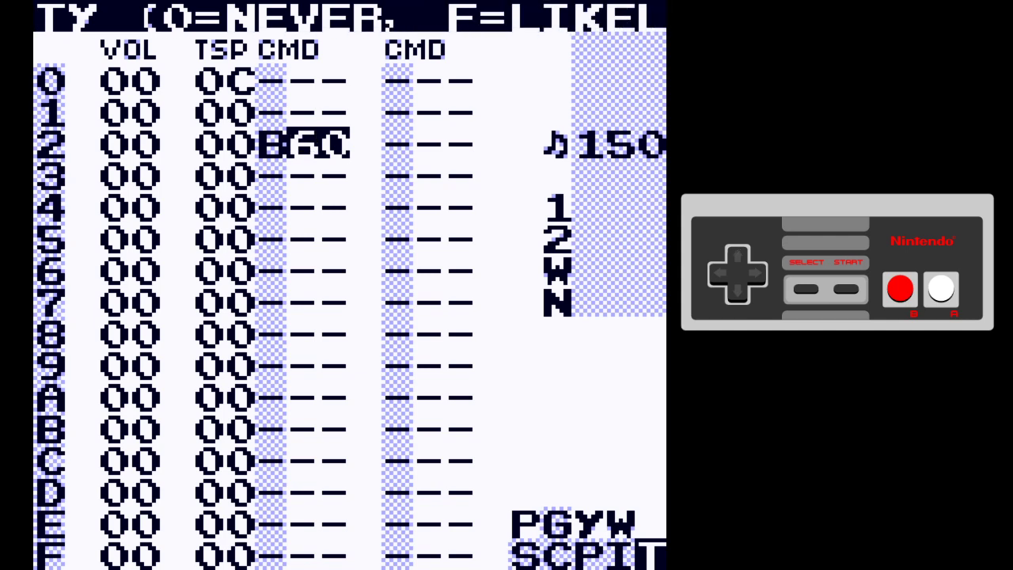
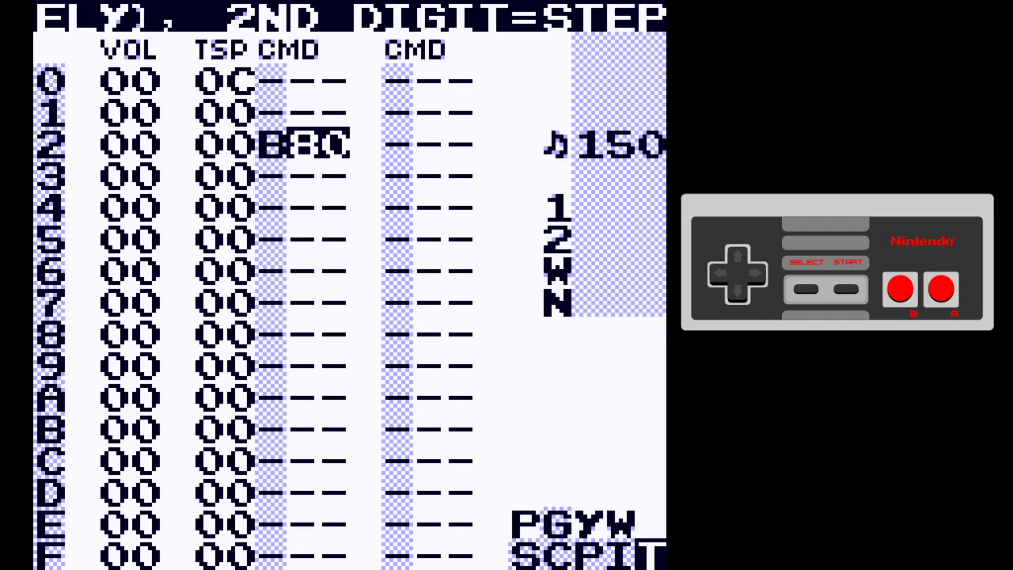
Go back to the transpose value on row 0 of table 03 and return to phrase 02
key(Up)
key(Up)
key(Left)
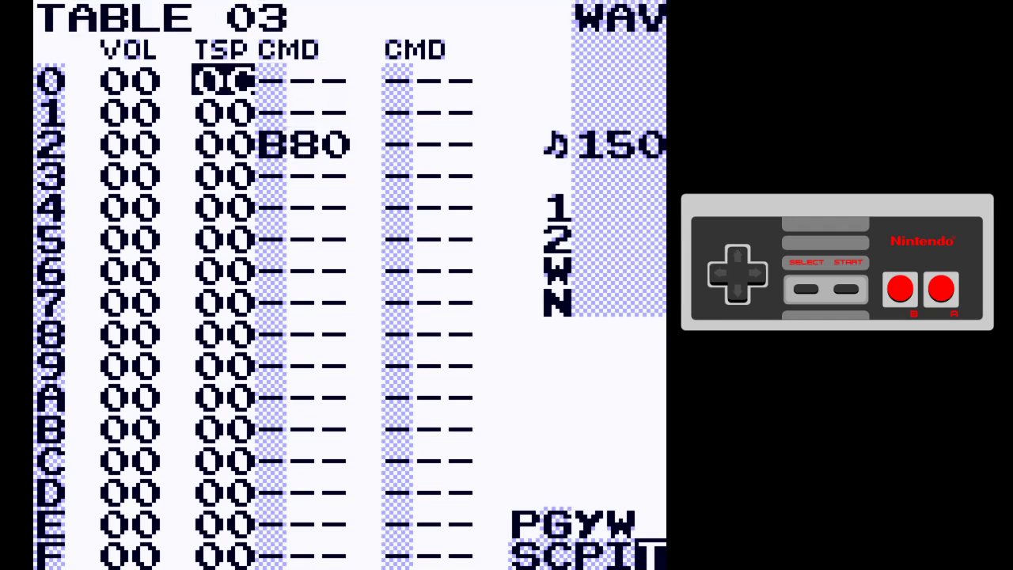
key(x)
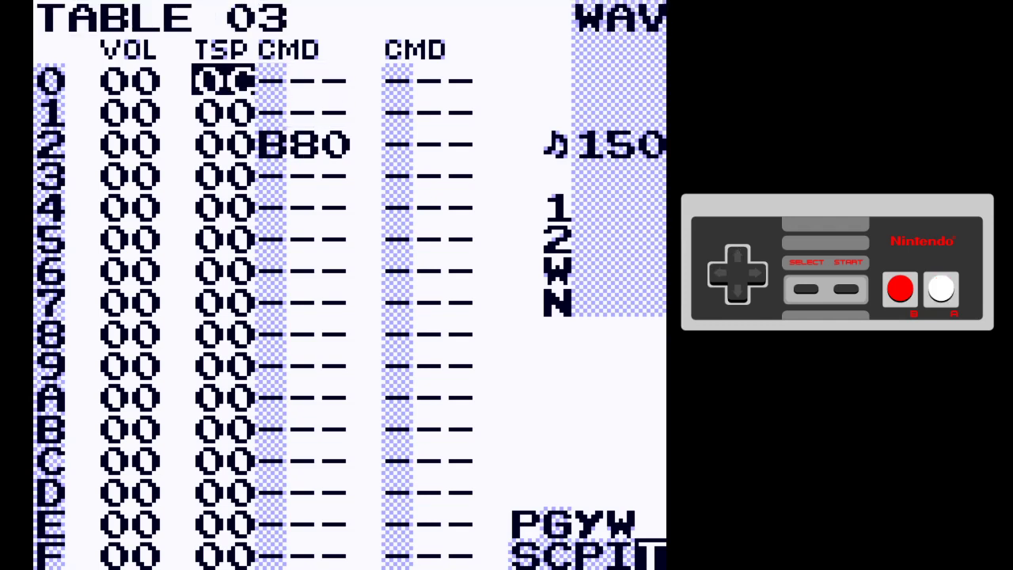
key(x+Up)
key(shift+Left)
key(shift+Left)
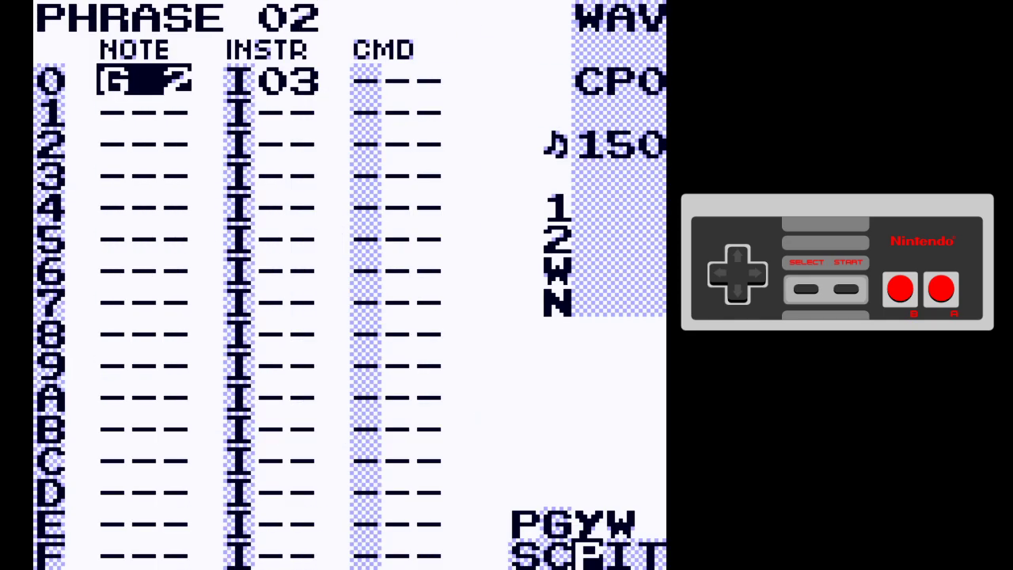
Play phrase 02 and follow the playback in table 03 around the B command on row 2
key(x)
key(x)
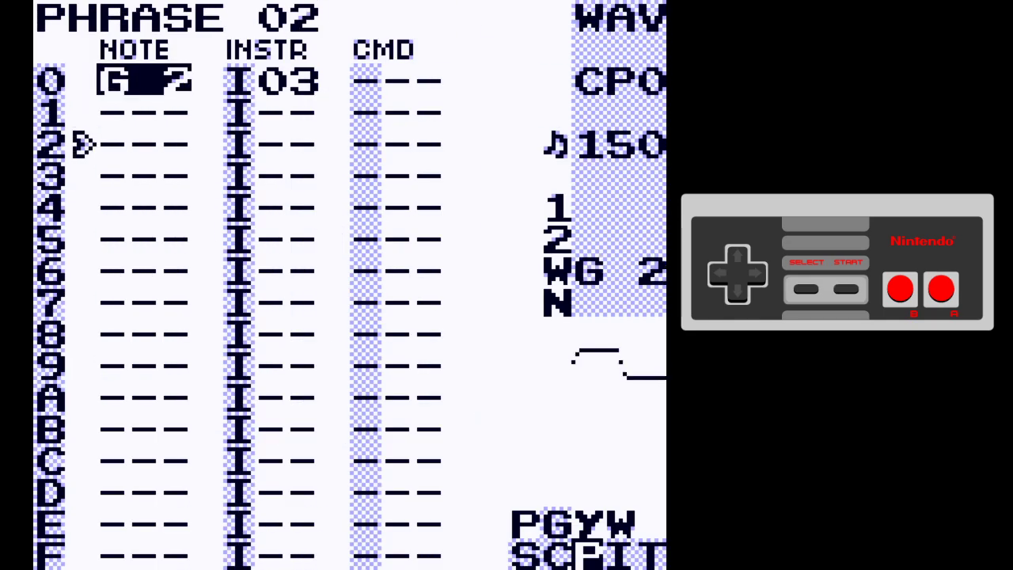
key(BackSpace)
key(Right)
key(Right)
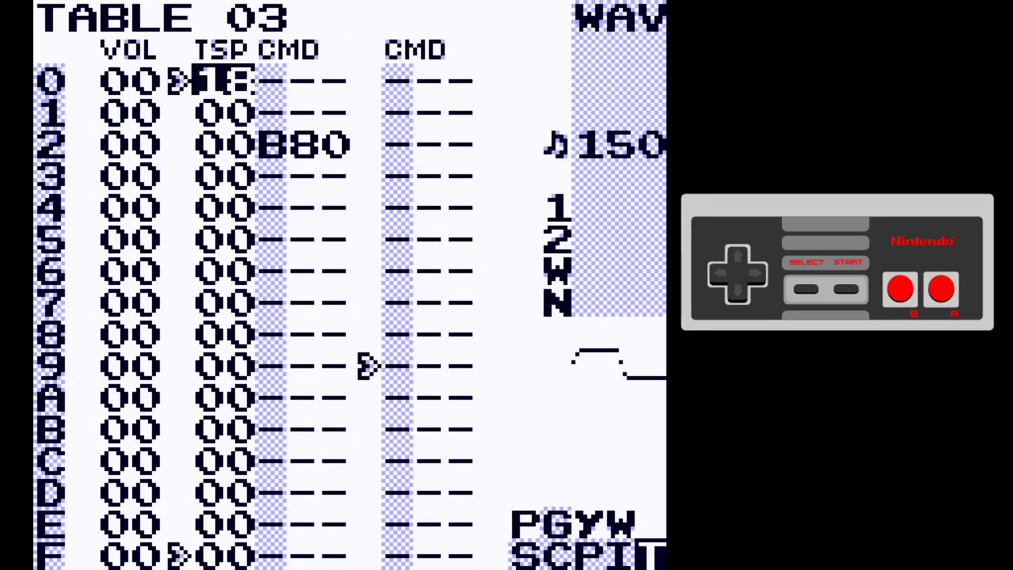
key(Down)
key(Down)
key(Down)
key(Right)
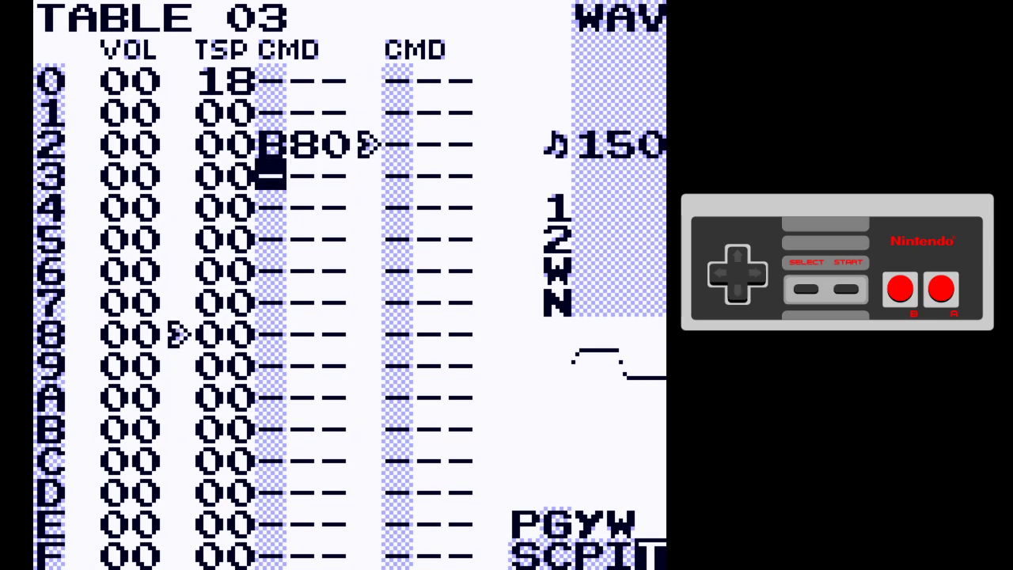
key(Up)
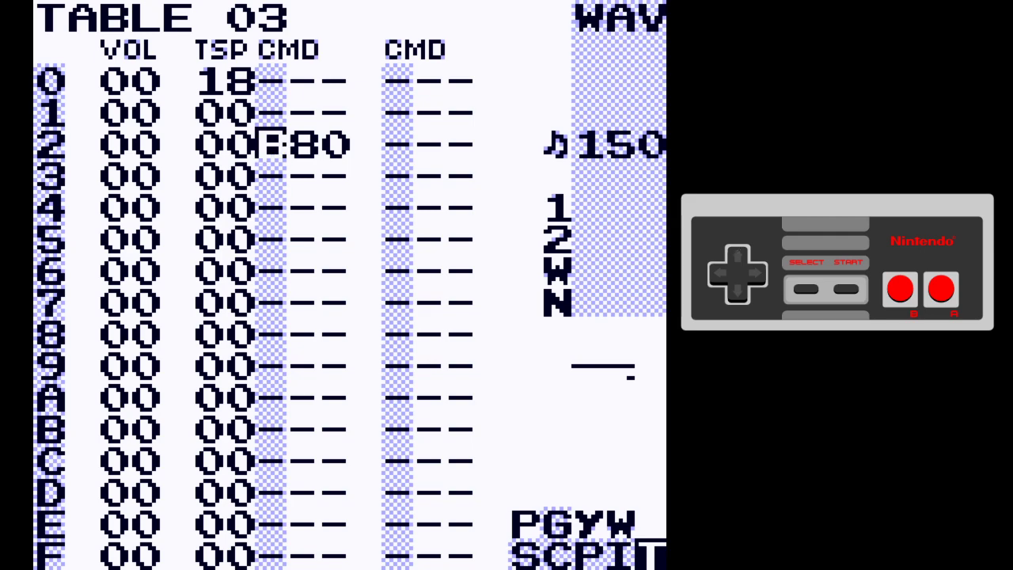
Go to chain 03 of the noise channel, insert phrase 03 on row 0 and open that phrase
key(shift+Left)
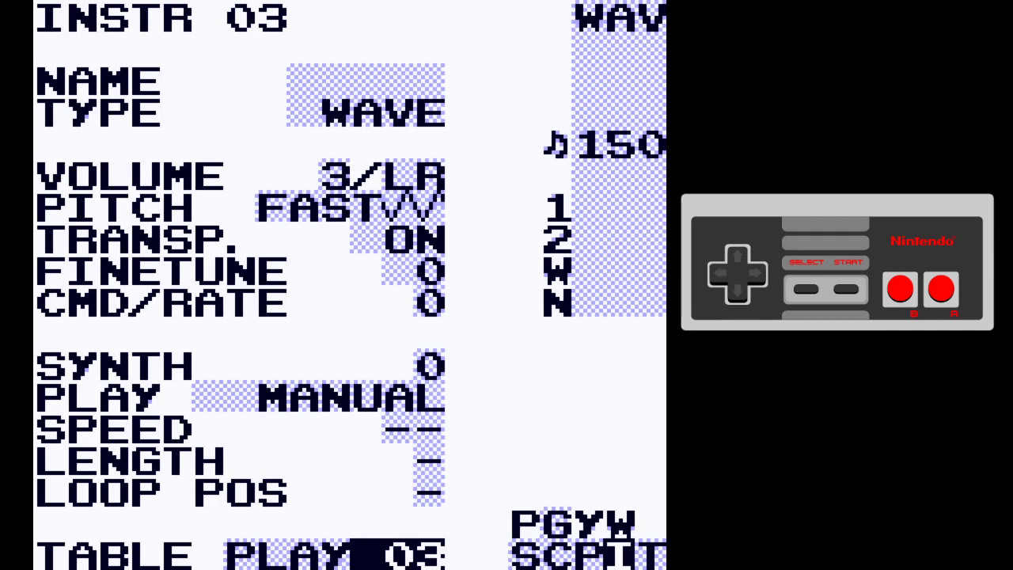
key(shift+Left)
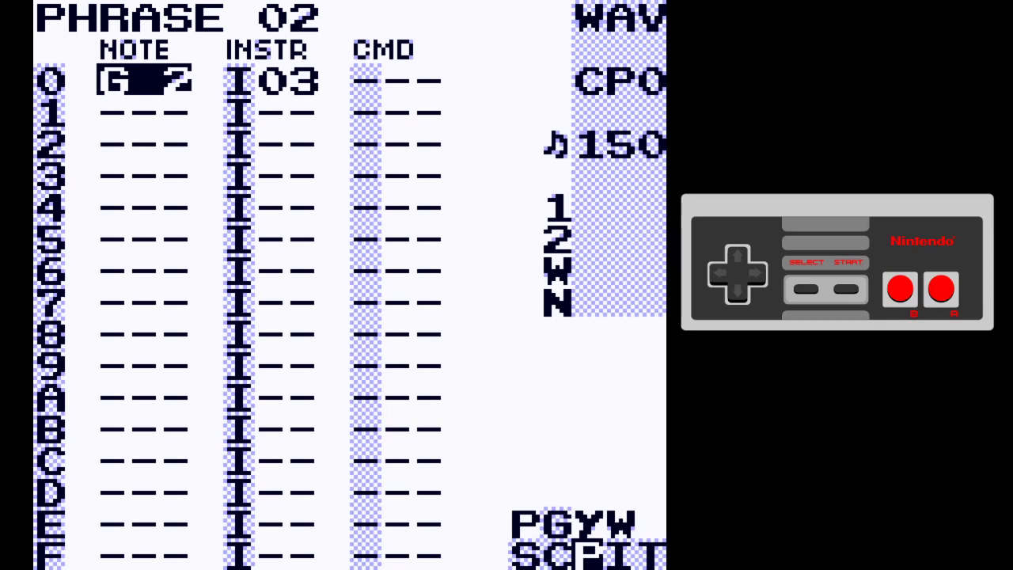
key(shift+Left)
key(shift+Left)
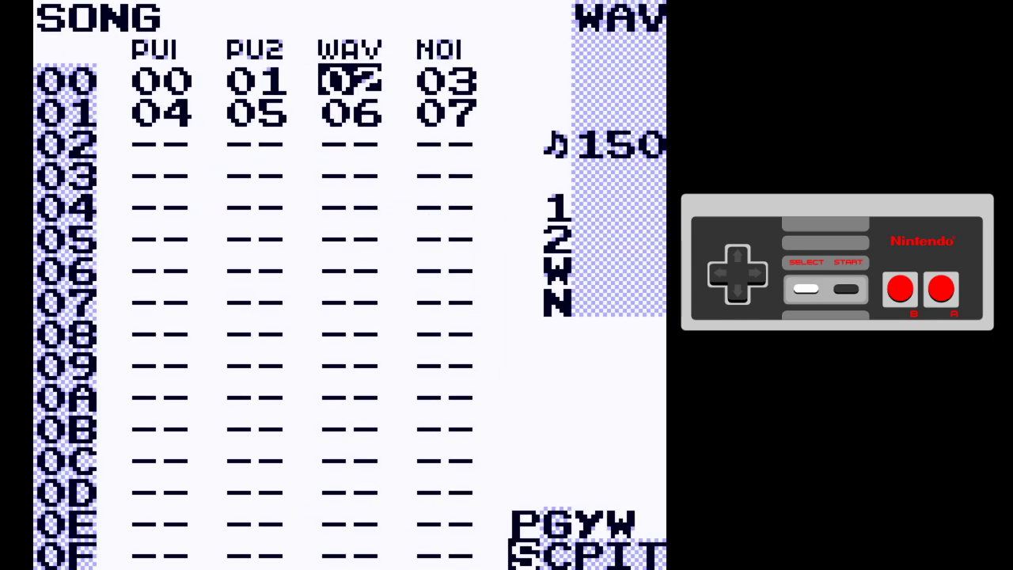
key(Left)
key(Left)
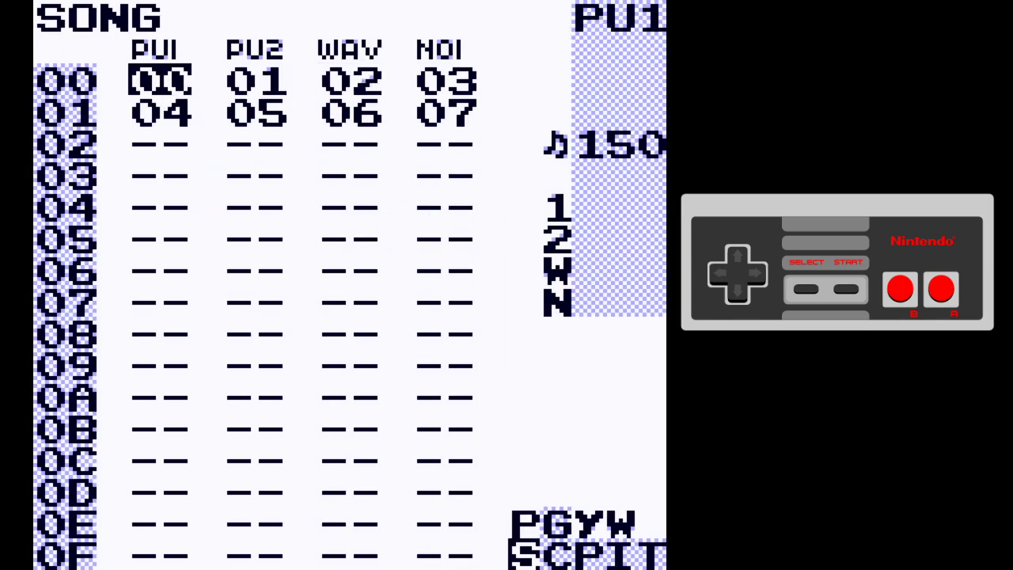
key(Right)
key(Right)
key(Right)
key(shift+Right)
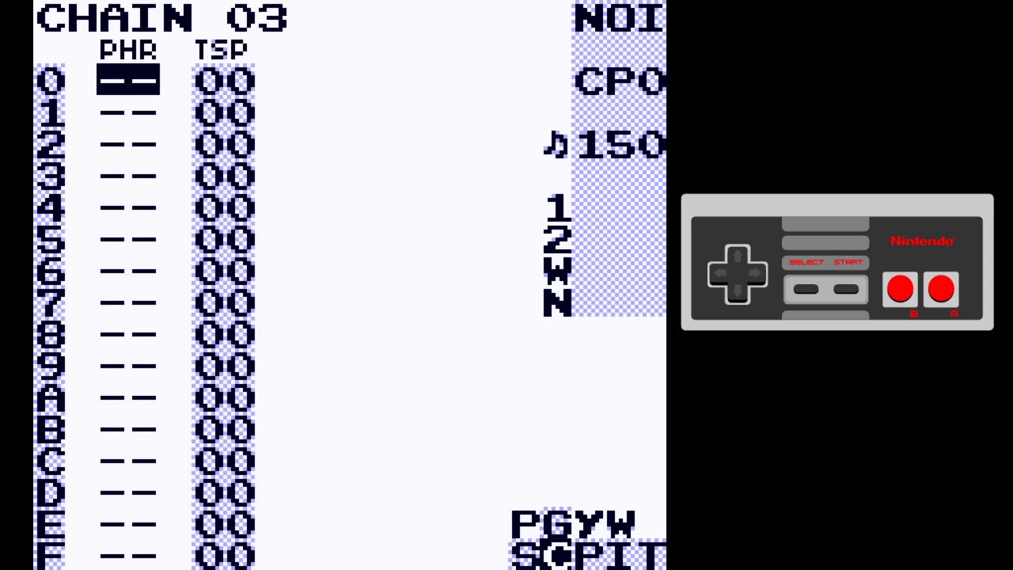
key(x)
key(shift+Right)
Enter instrument 04 and the note C 2 on row 0 of phrase 03
key(Right)
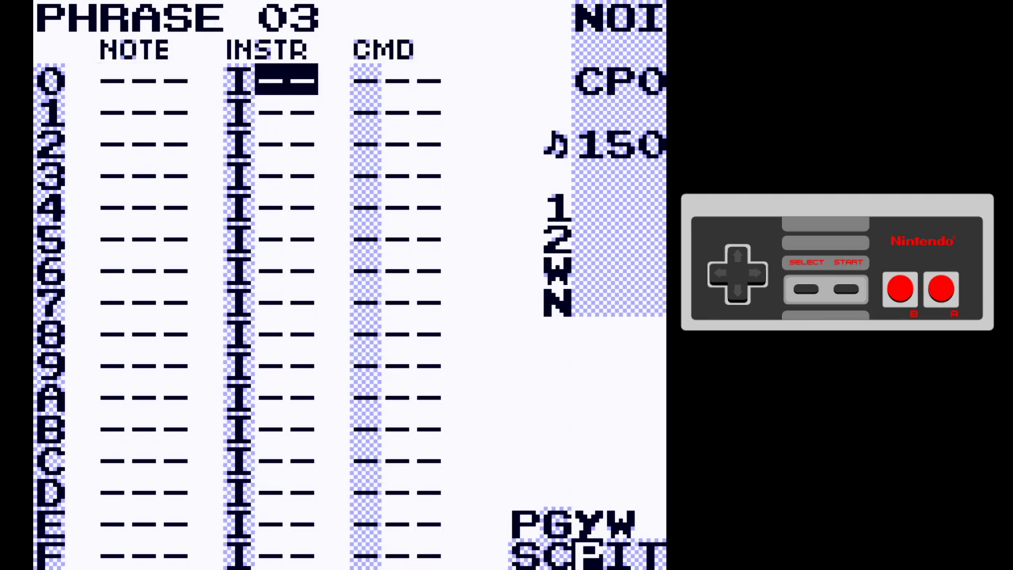
key(x)
key(Left)
key(x)
key(x+Up)
key(x+Up)
key(x+Up)
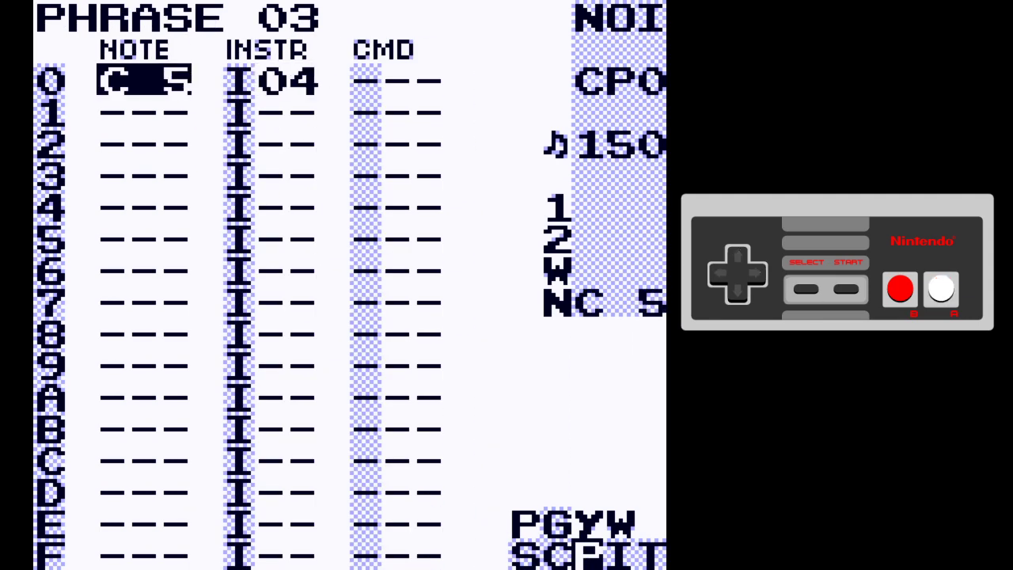
key(x+Down)
key(x+Down)
key(x+Down)
Set the SHAPE of noise instrument 04 to C0
key(shift)
key(shift+Right)
key(Up)
key(Up)
key(Up)
key(Up)
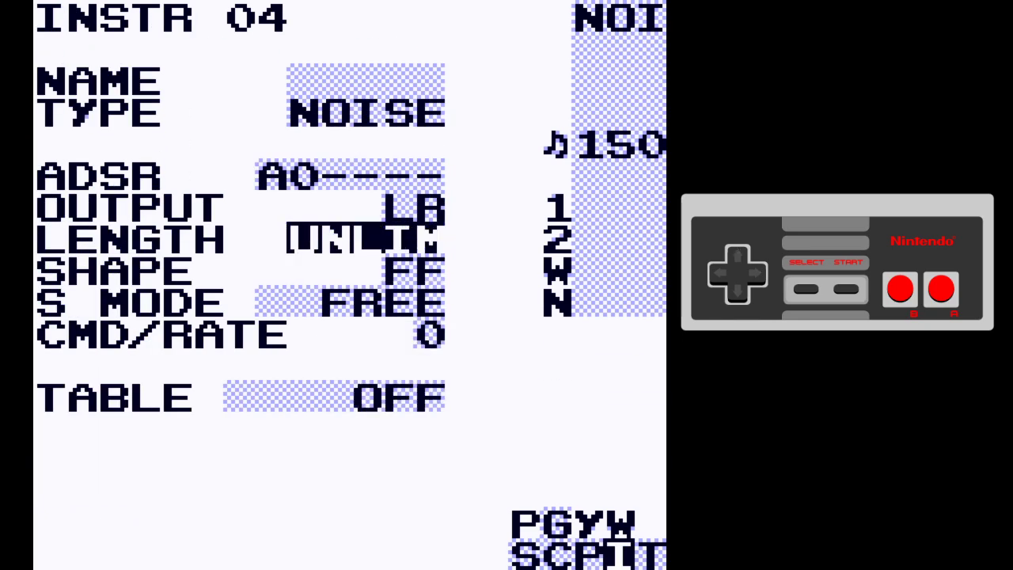
key(Down)
key(x+Down)
key(x+Down)
key(x+Down)
key(x+Down)
key(x+Right)
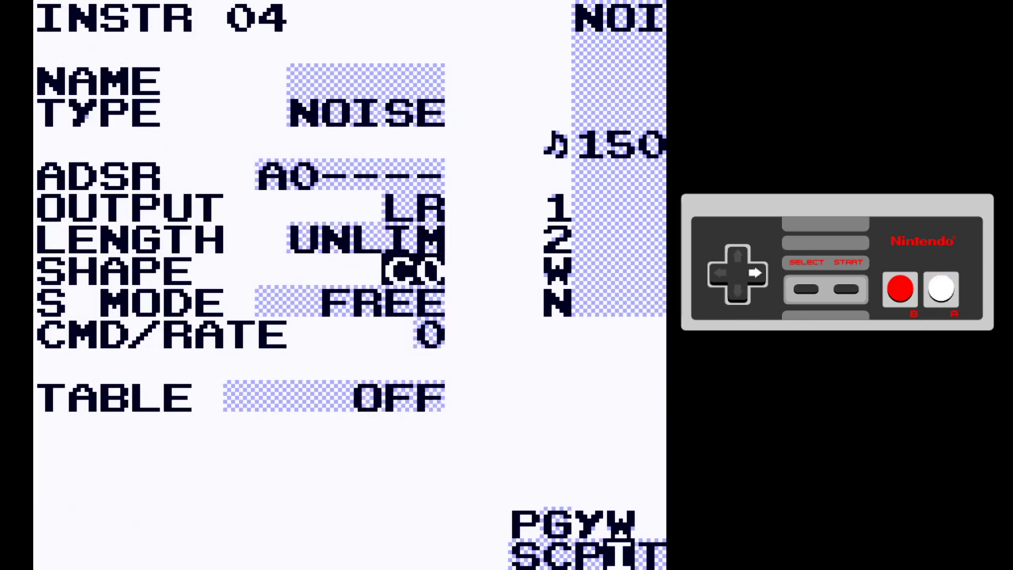
Try the STABLE option for S MODE on instrument 04, then restore FREE
key(Up)
key(Up)
key(Up)
key(Right)
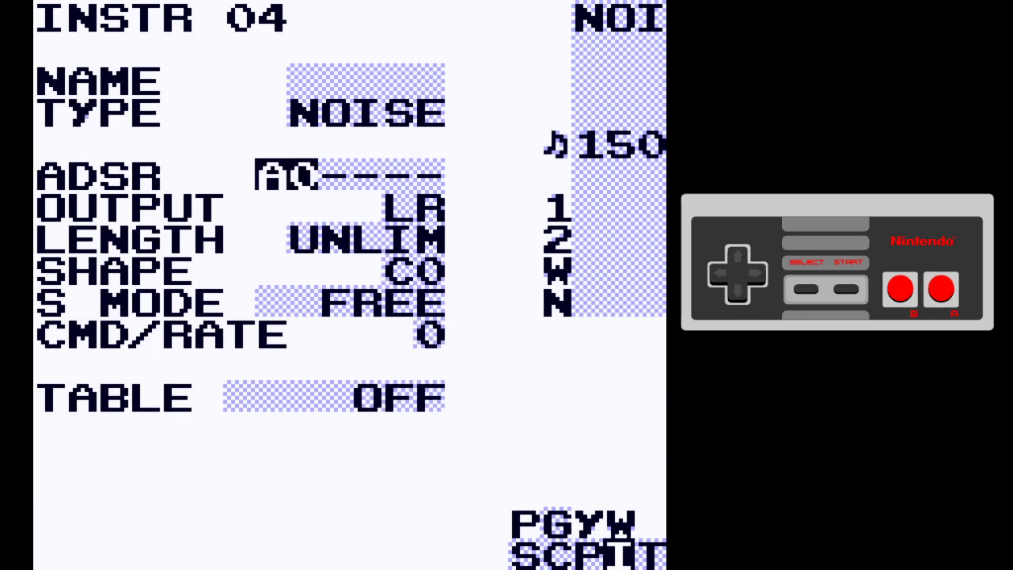
key(Down)
key(Down)
key(Down)
key(Down)
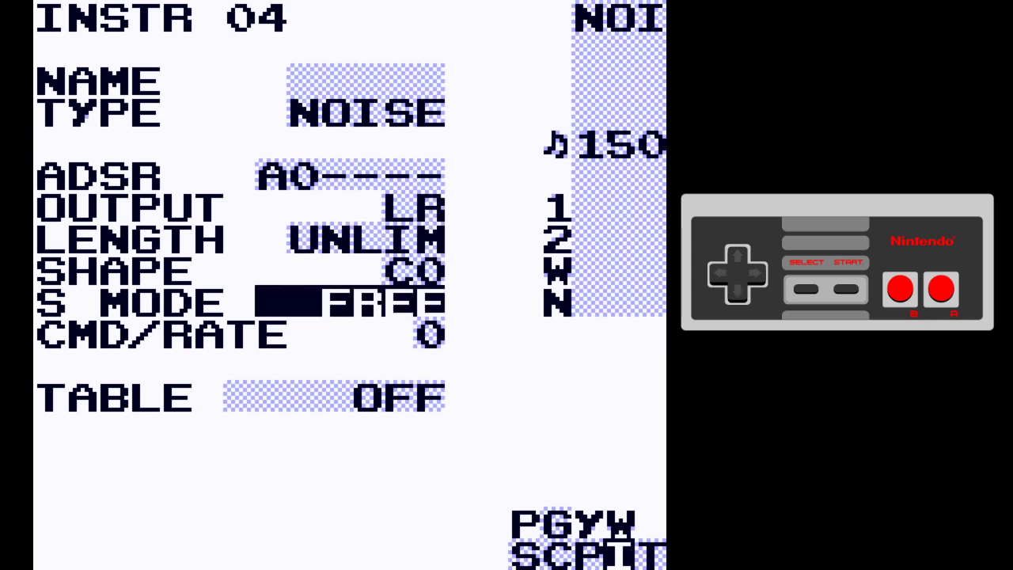
key(x+Right)
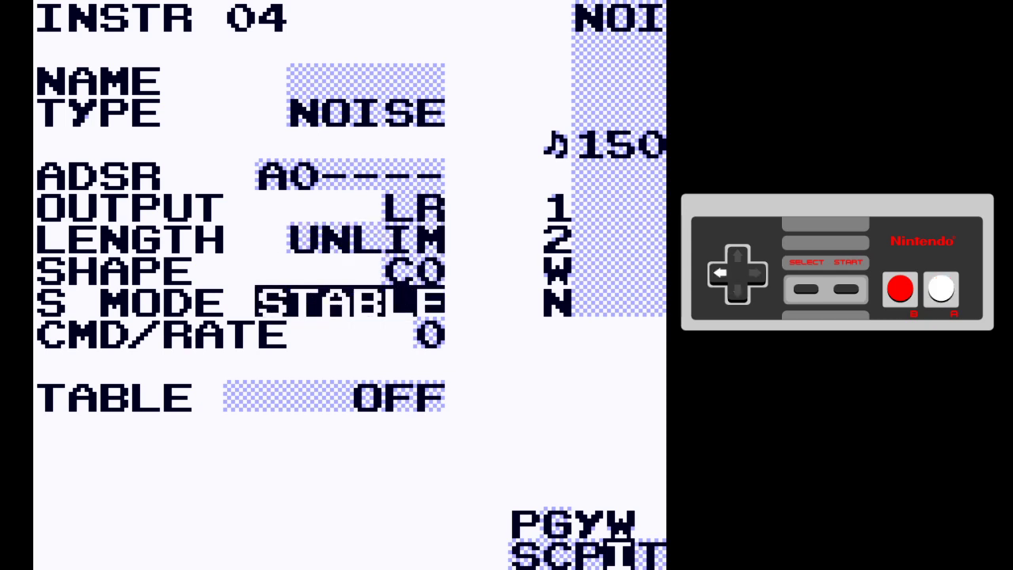
key(x+Left)
key(Down)
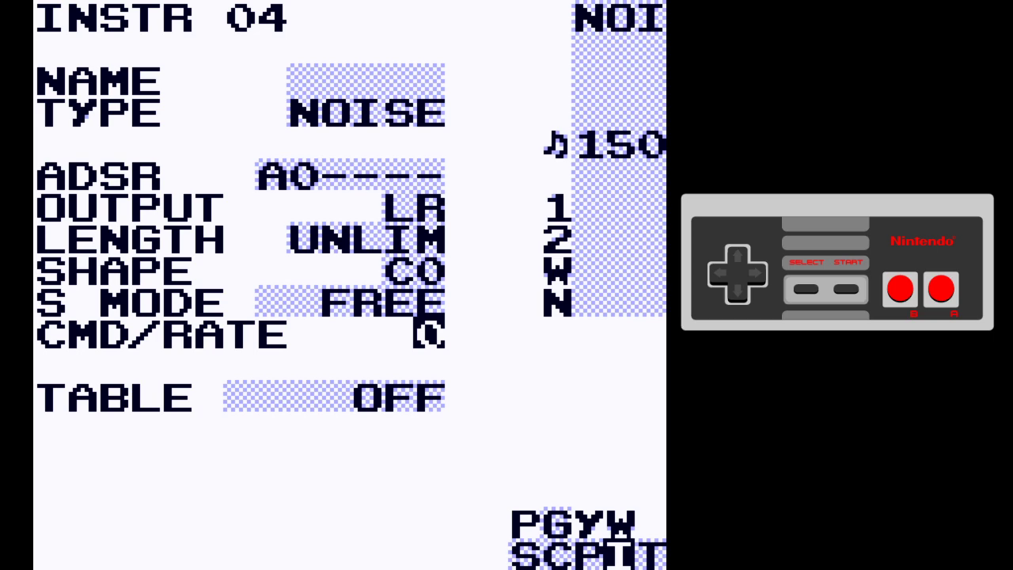
Insert a P command with the value F0 on row 0 of phrase 03
key(shift+Left)
key(Right)
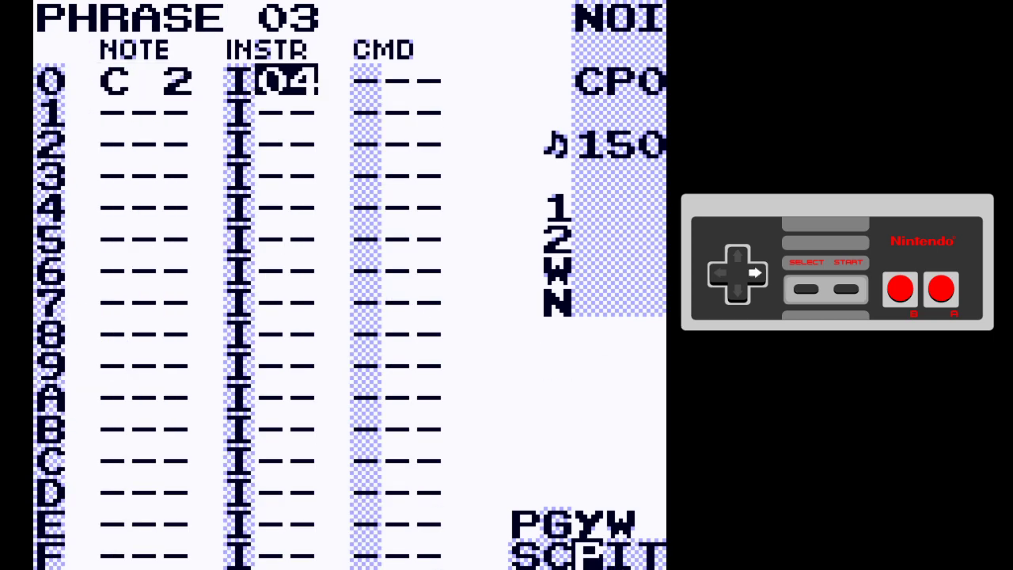
key(Right)
key(x)
key(x+Right)
key(x+Right)
key(x+Right)
key(x+Right)
key(x+Right)
key(x+Right)
key(x+Right)
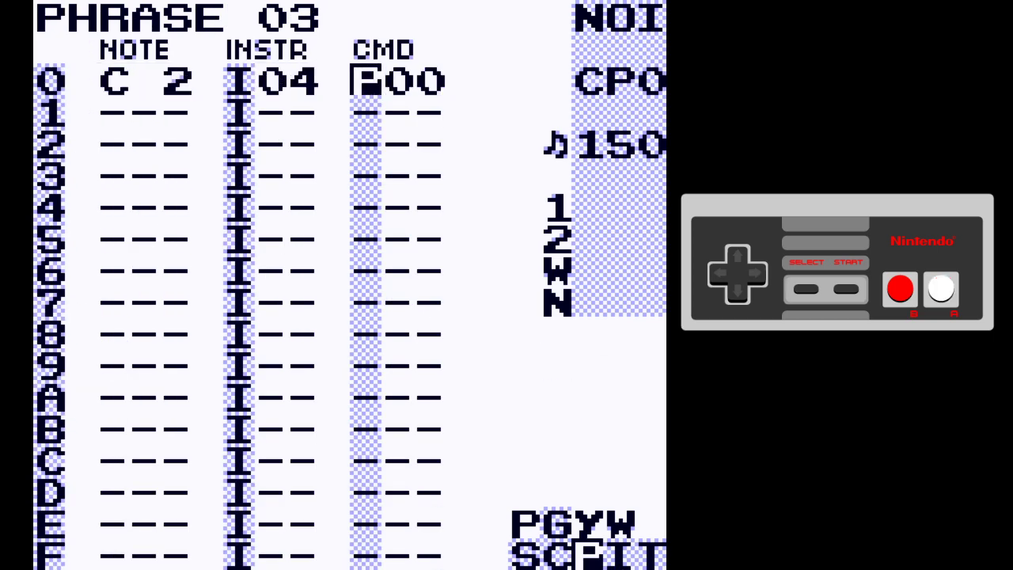
key(Right)
key(x+Down)
Raise the note on row 0 of phrase 03 to C 4 and play the phrase
key(Left)
key(Left)
key(Left)
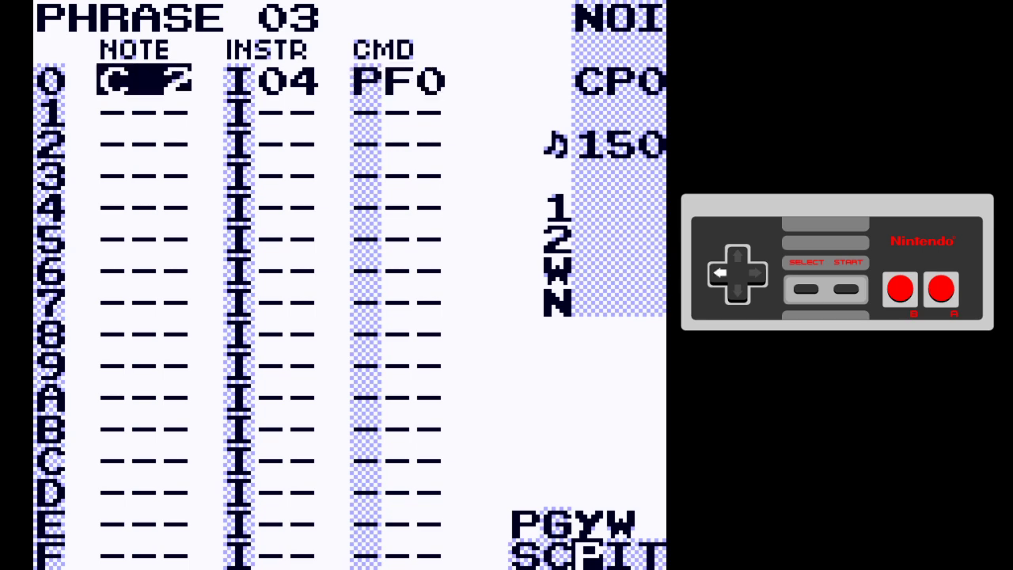
key(x+Up)
key(x+Up)
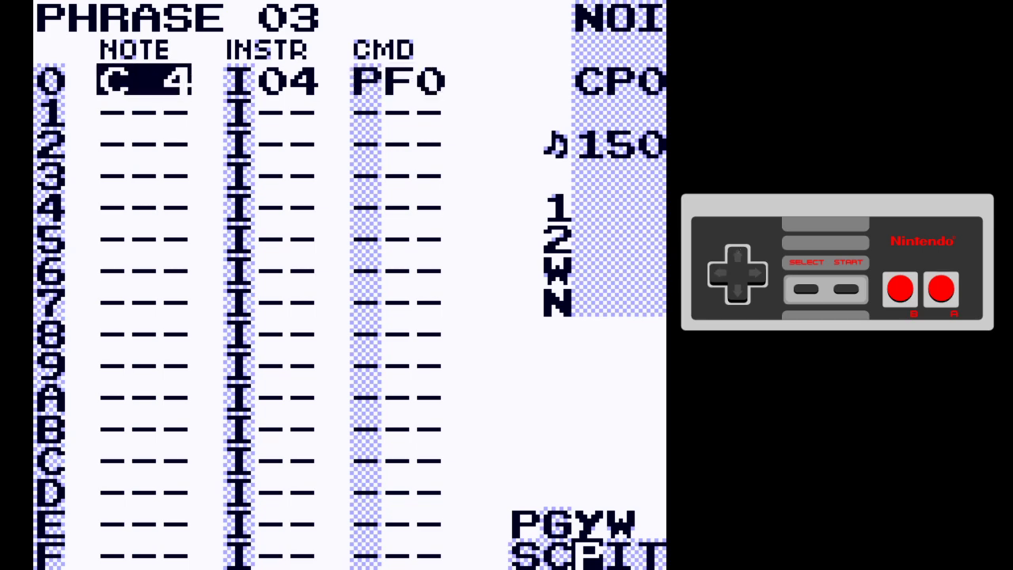
key(Return)
key(Return)
Set the SHAPE of instrument 04 to BF and return to phrase 03
key(shift+Right)
key(Up)
key(x)
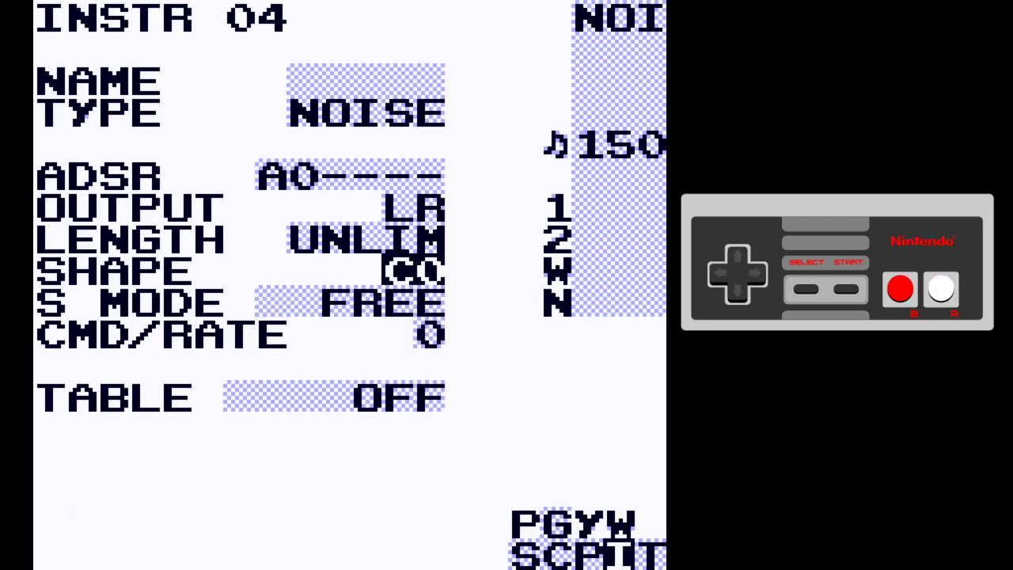
key(x+Right)
key(x+Right)
key(x+Right)
key(x+Left)
key(x+Left)
key(x+Left)
key(x+Left)
key(shift+Left)
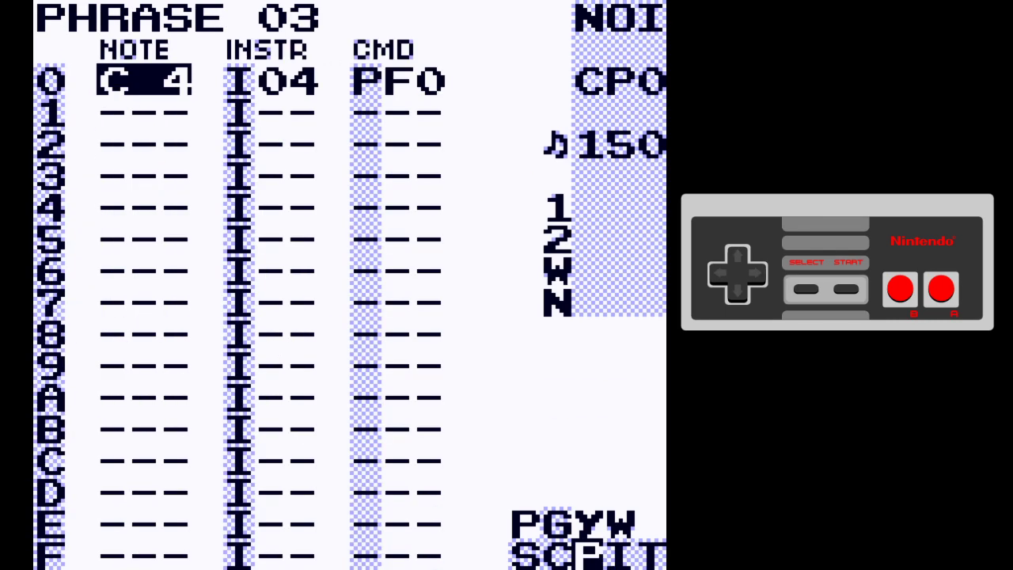
key(Right)
key(Right)
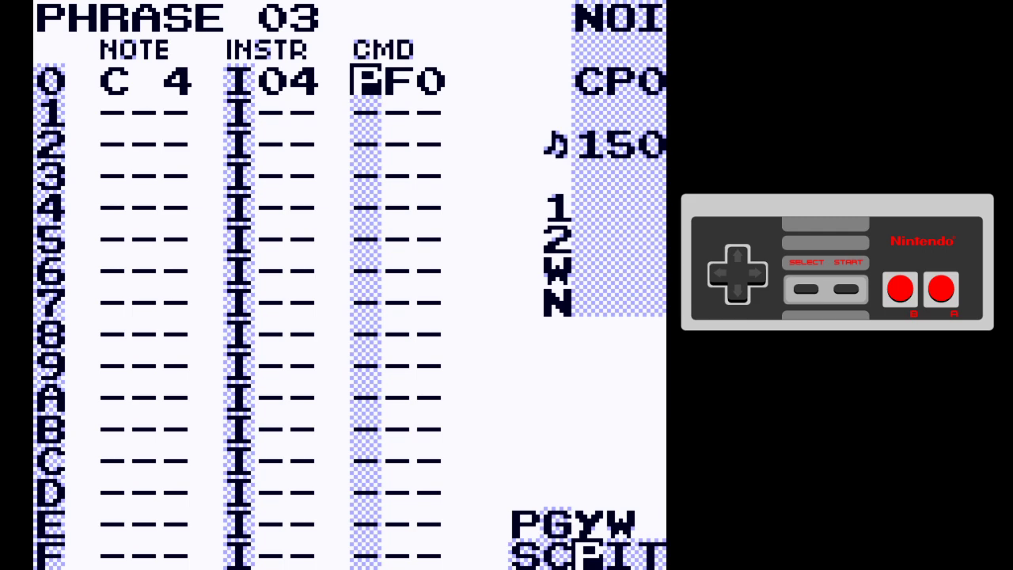
key(Right)
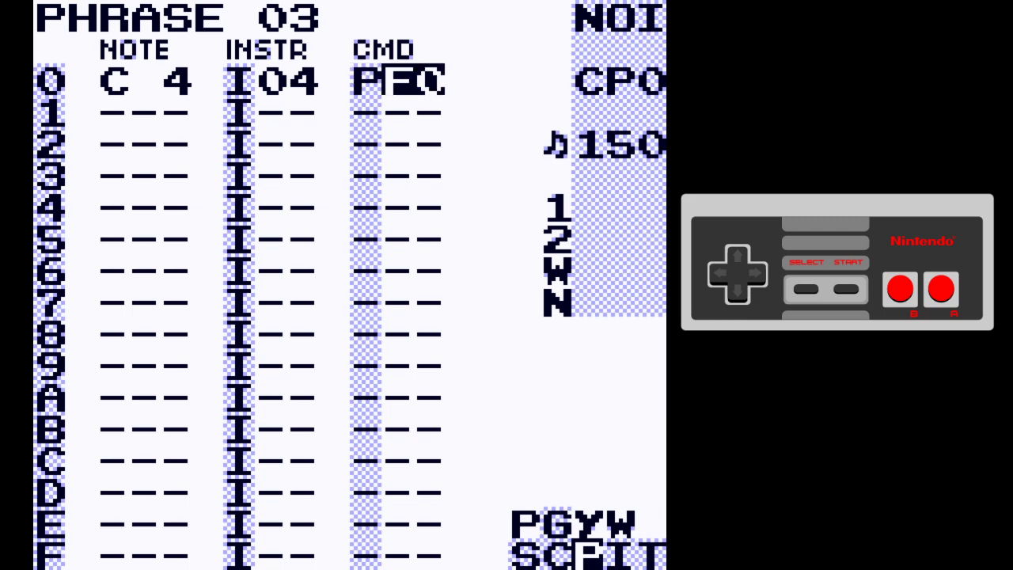
key(Left)
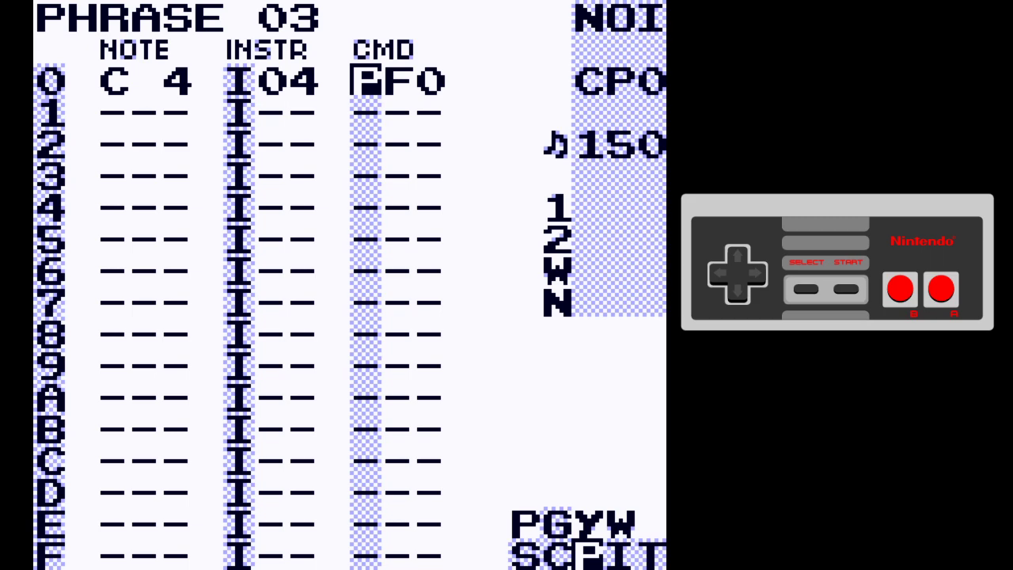
key(Down)
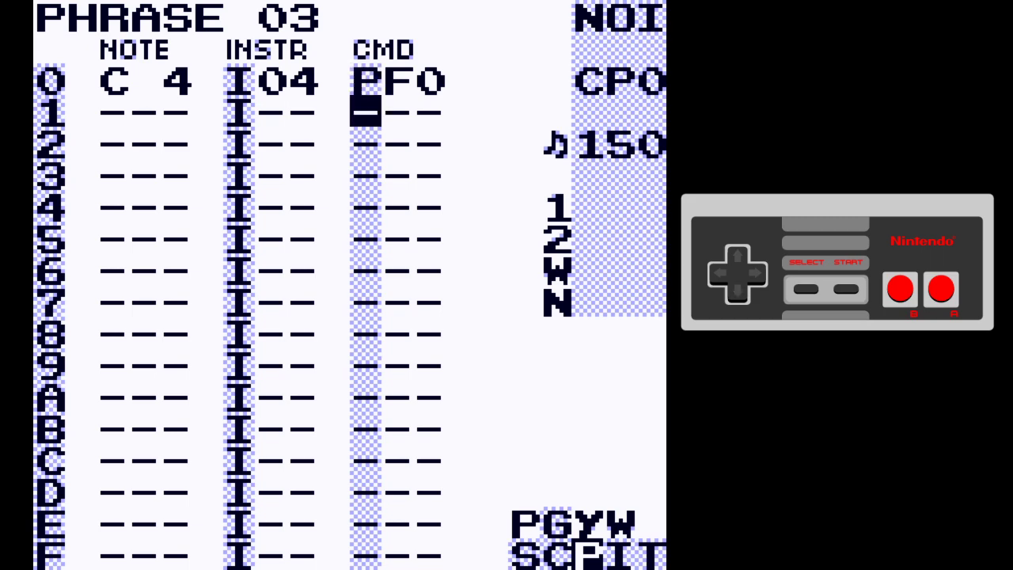
key(Up)
key(Right)
key(Left)
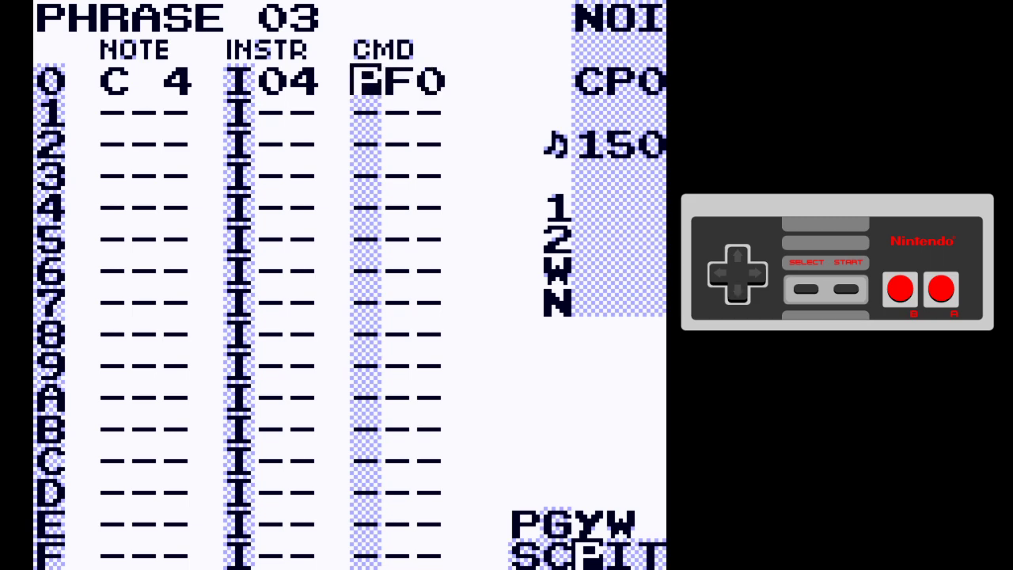
Set the CMD/RATE of instrument 04 to 5 and play phrase 03 to hear the slower P command
key(Return)
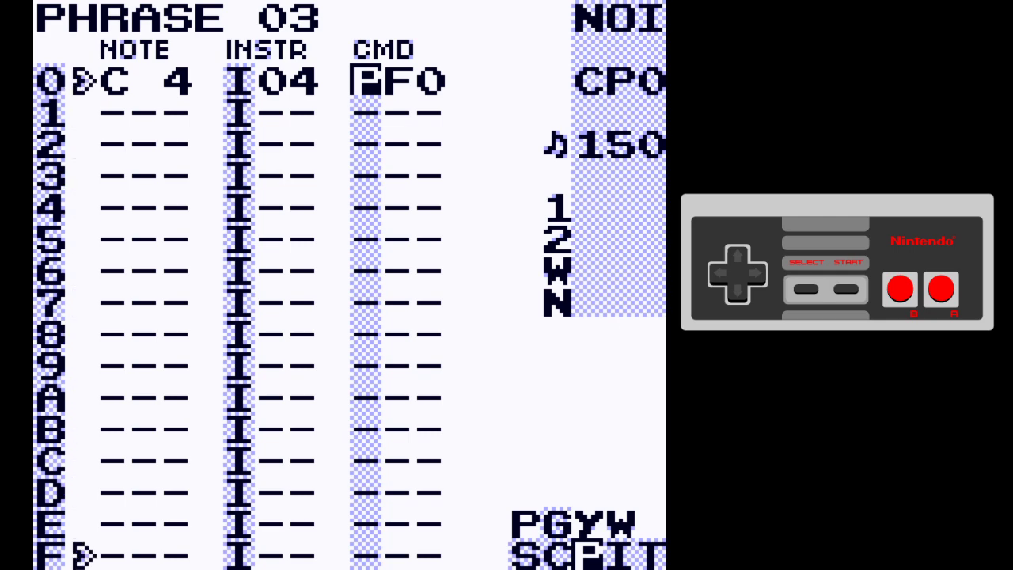
key(shift+Right)
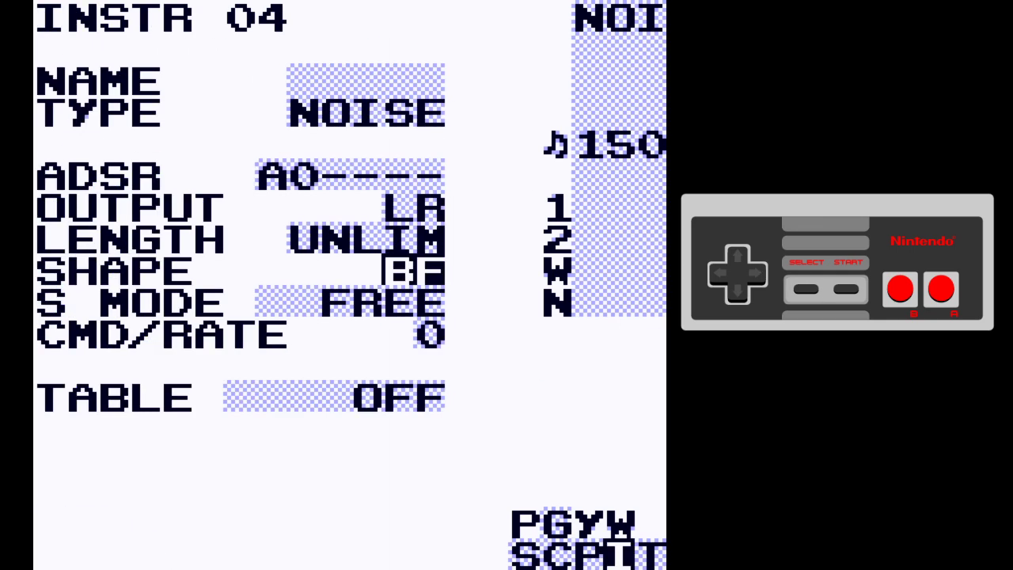
key(Down)
key(Down)
key(x+Right)
key(shift)
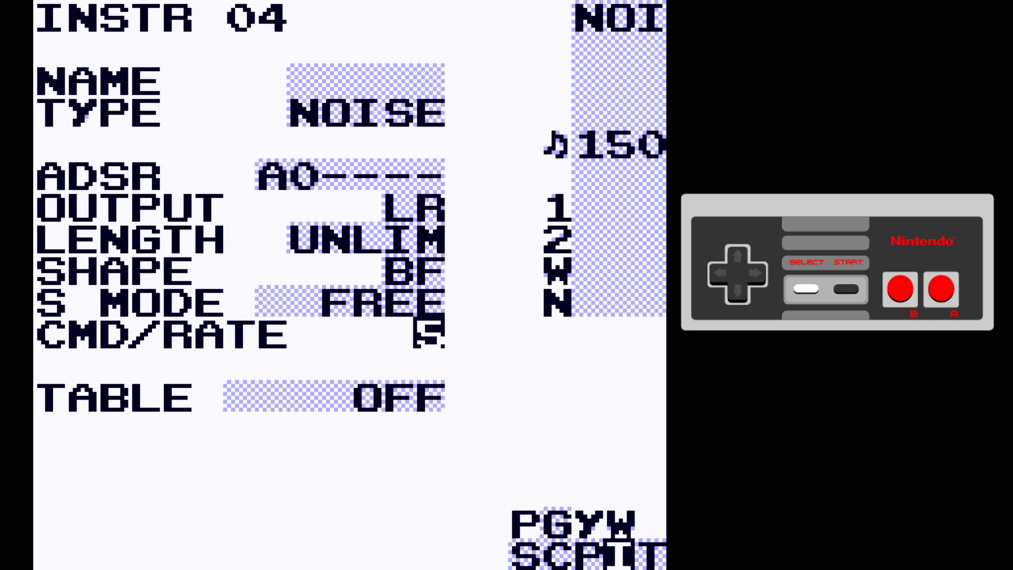
key(shift+Left)
key(Return)
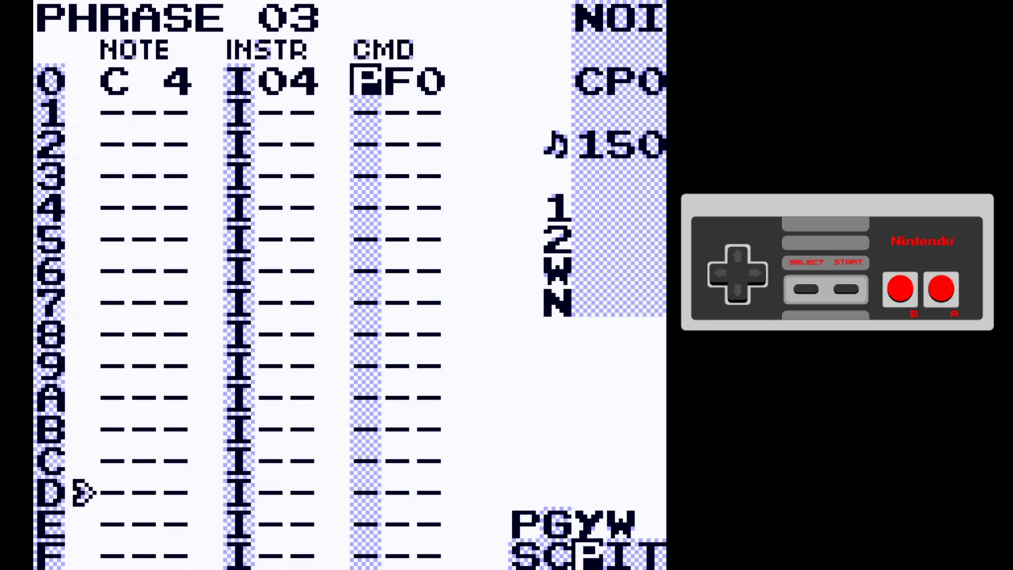
key(Return)
Change the command on row 0 of phrase 03 to C and lower the CMD/RATE of instrument 04
key(x+Left)
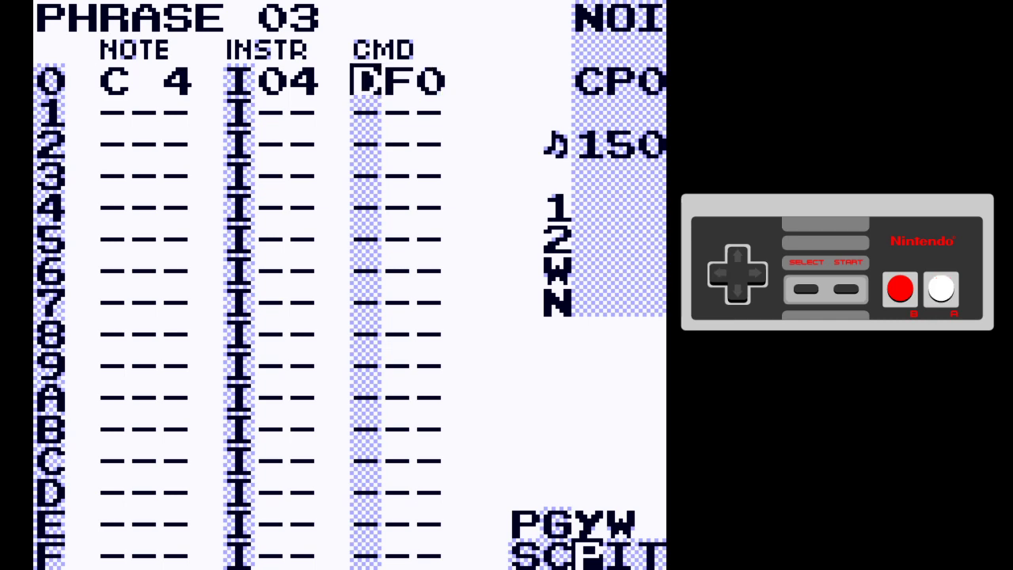
key(shift+Right)
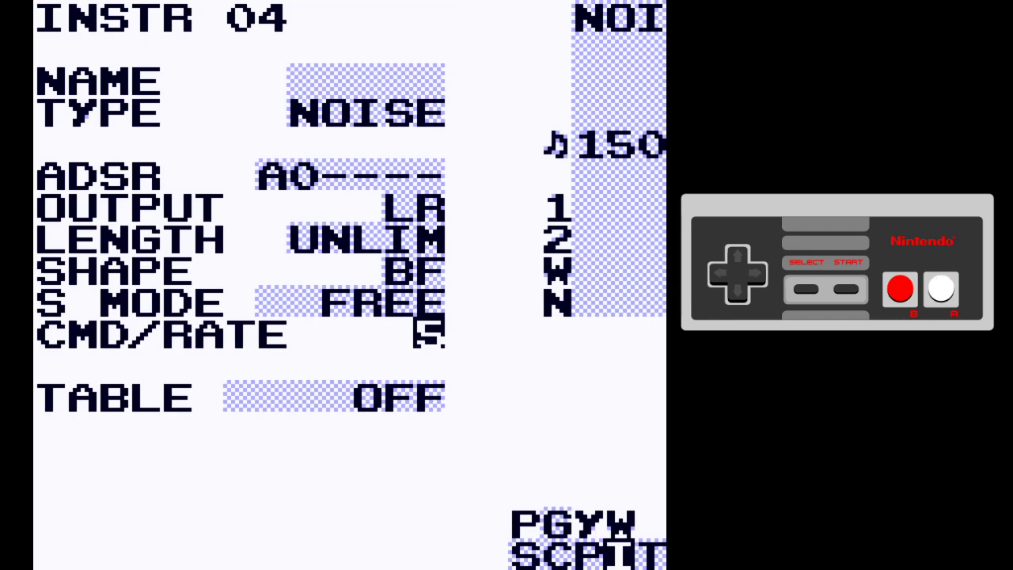
key(x+Left)
key(shift+Left)
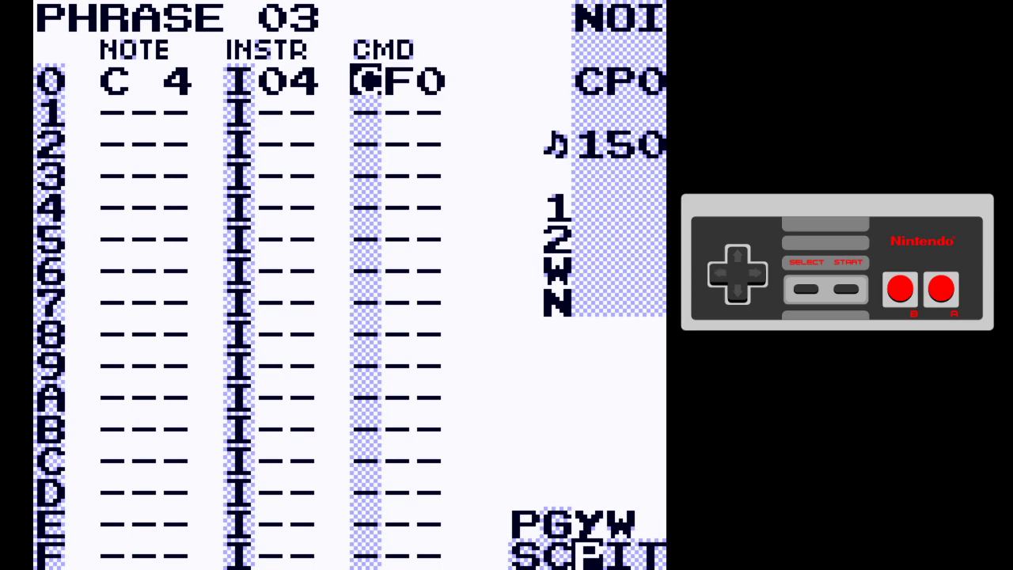
Play phrase 03 to hear the C command on row 0, then stop playback
key(Down)
key(Right)
key(Left)
key(Up)
key(Return)
key(Return)
Raise the CMD/RATE of instrument 04 to 6 and start playing phrase 03
key(shift+Right)
key(s+Right)
key(s+Right)
key(s+Right)
key(s+Right)
key(s+Right)
key(s+Right)
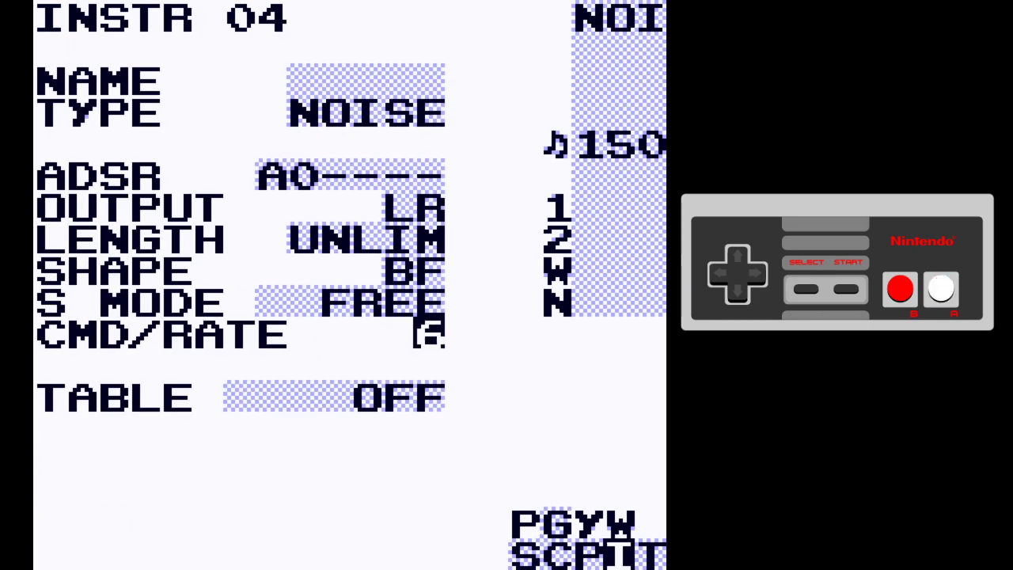
key(shift+Left)
key(Return)
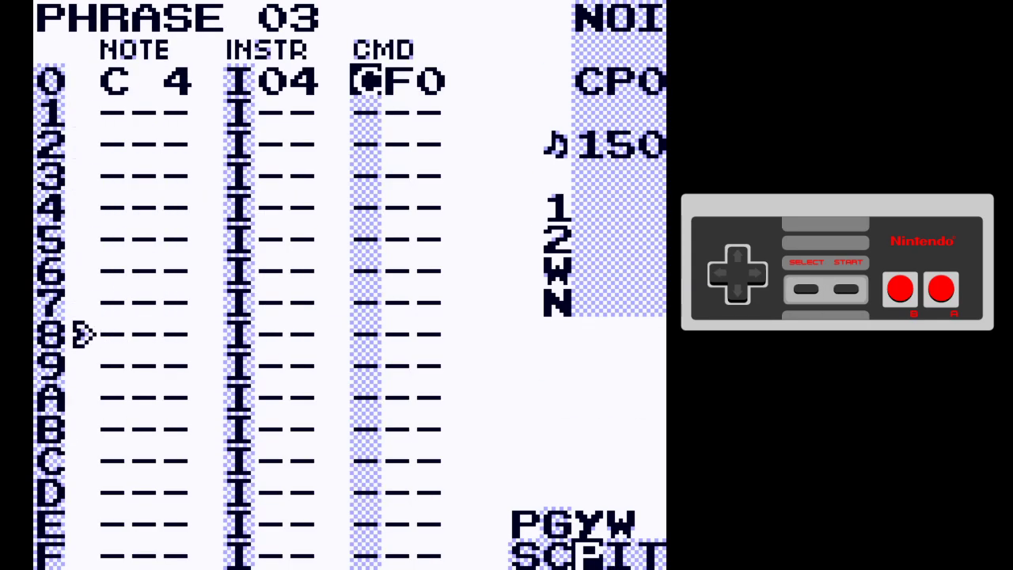
Lower the CMD/RATE of instrument 04 while phrase 03 plays, return to the phrase and stop playback
key(shift+Right)
key(x)
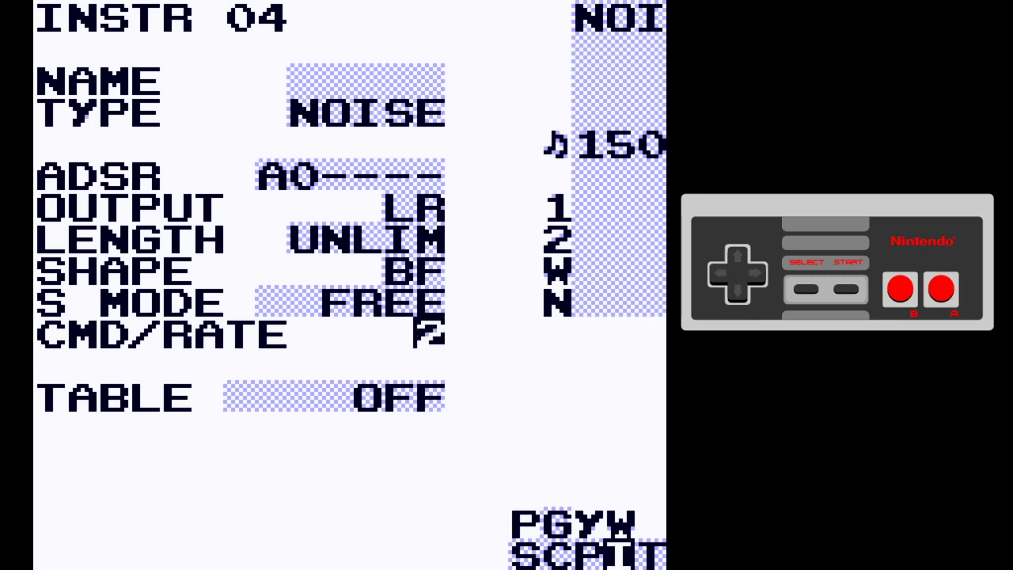
key(x+Left)
key(shift+Left)
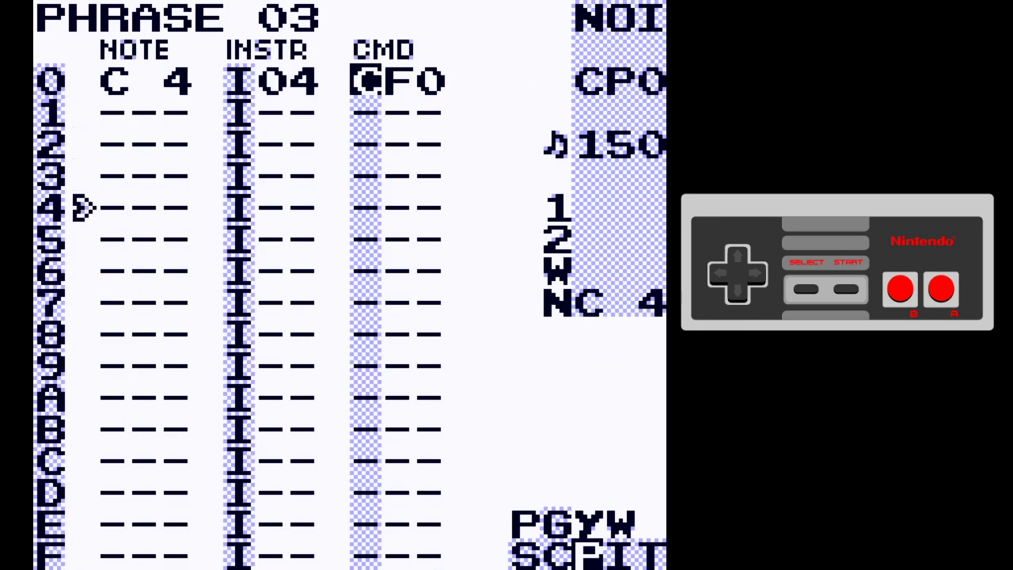
key(Return)
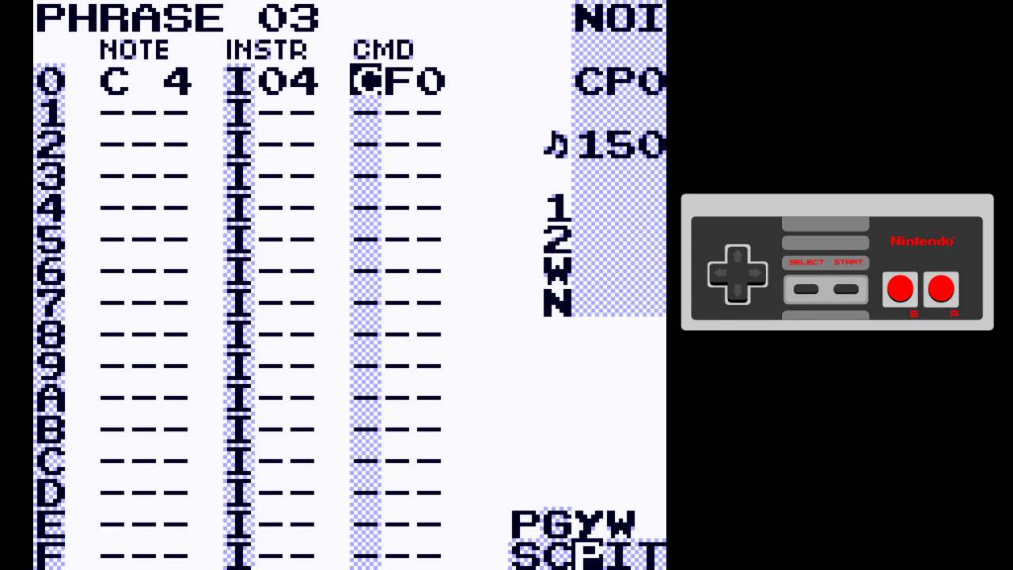
Go to the project screen and clean the song data
key(shift)
key(Left)
key(Left)
key(shift+Left)
key(shift+Left)
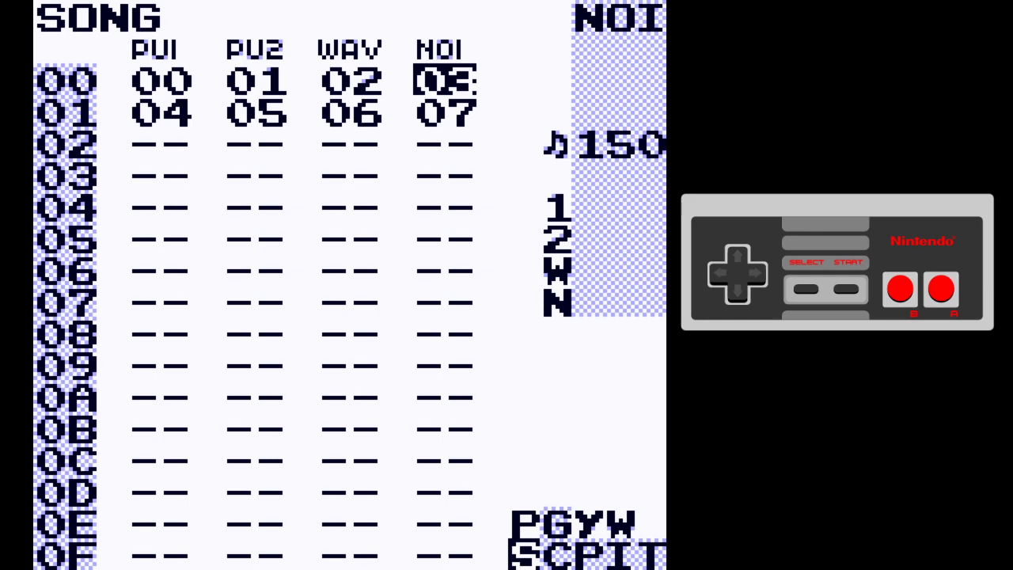
key(shift)
key(shift+Up)
key(Down)
key(Down)
key(Down)
key(Down)
key(Down)
key(Down)
key(Down)
key(Down)
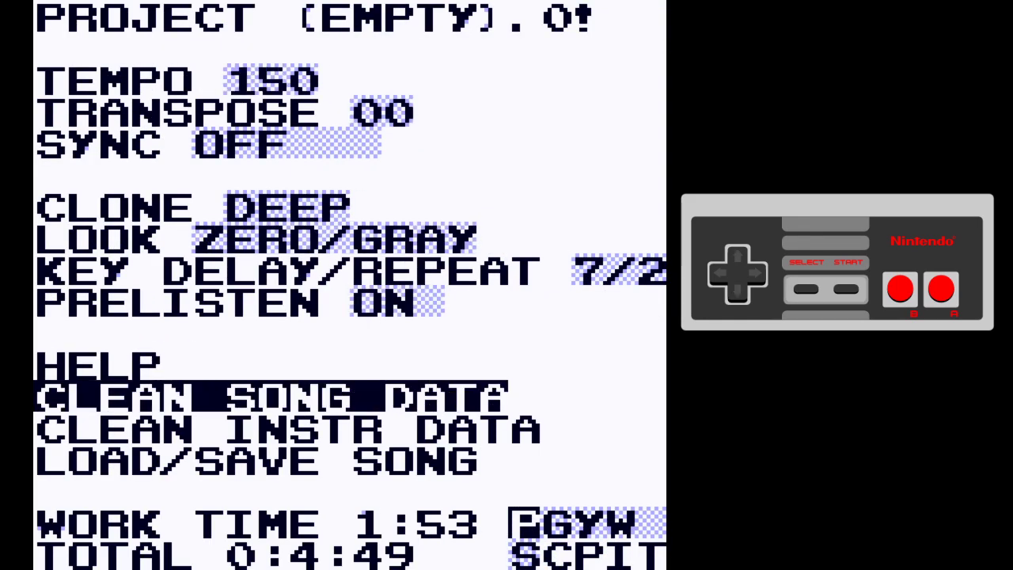
key(s)
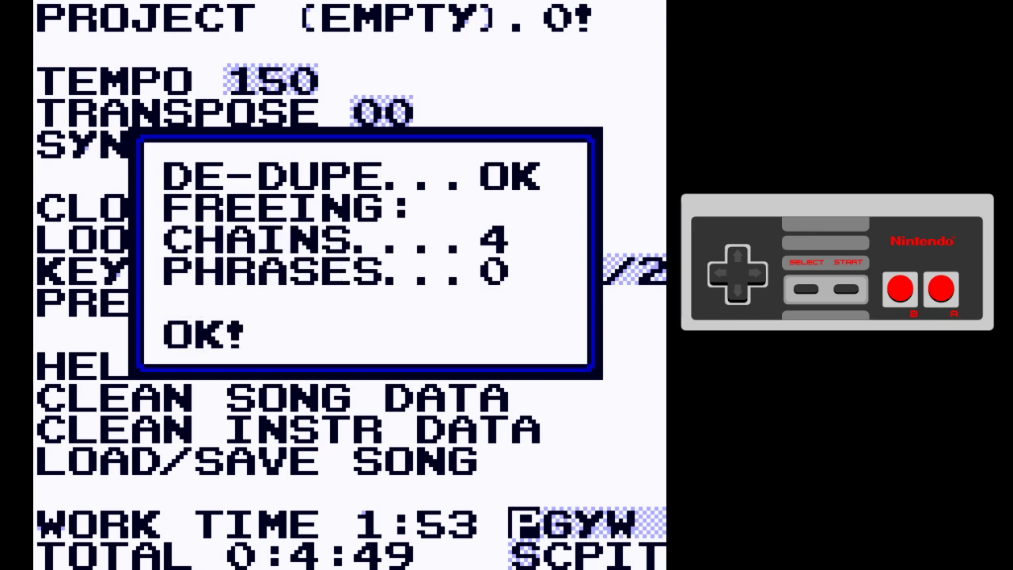
key(s)
Clean the project's instrument data
key(Down)
key(s)
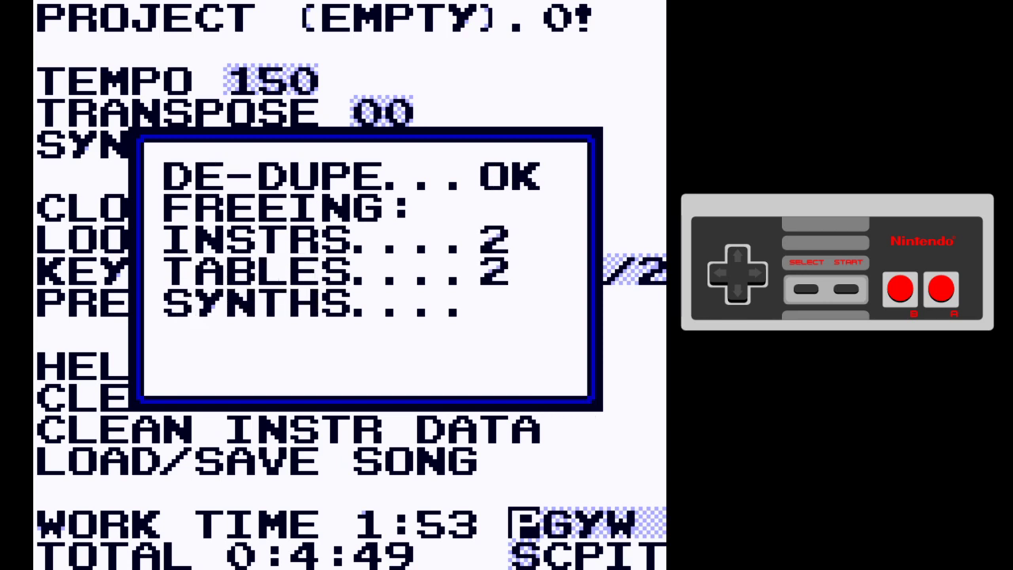
key(s)
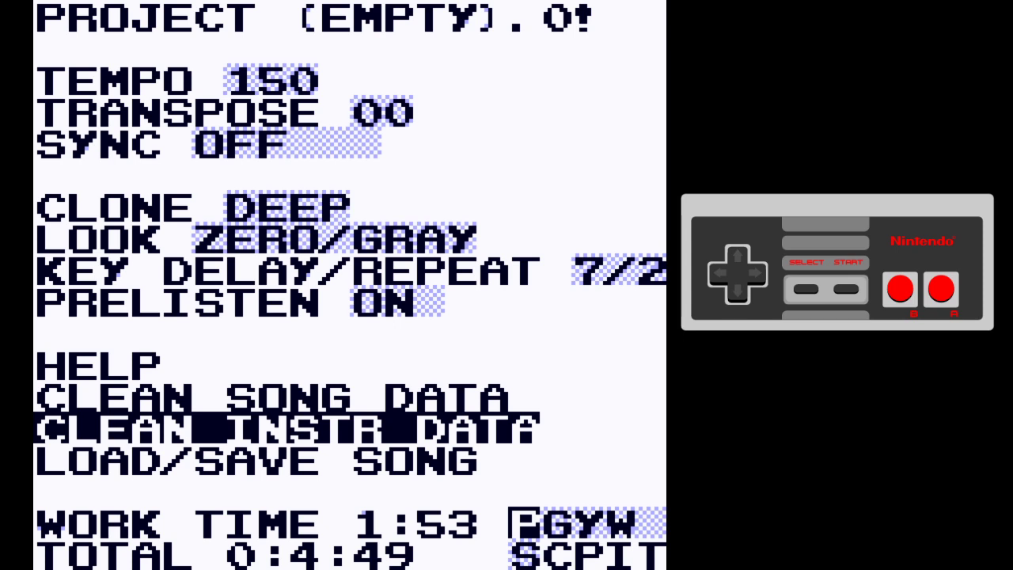
Save the song in file slot 00 under the name TUTORIAL
key(Down)
key(s)
key(Right)
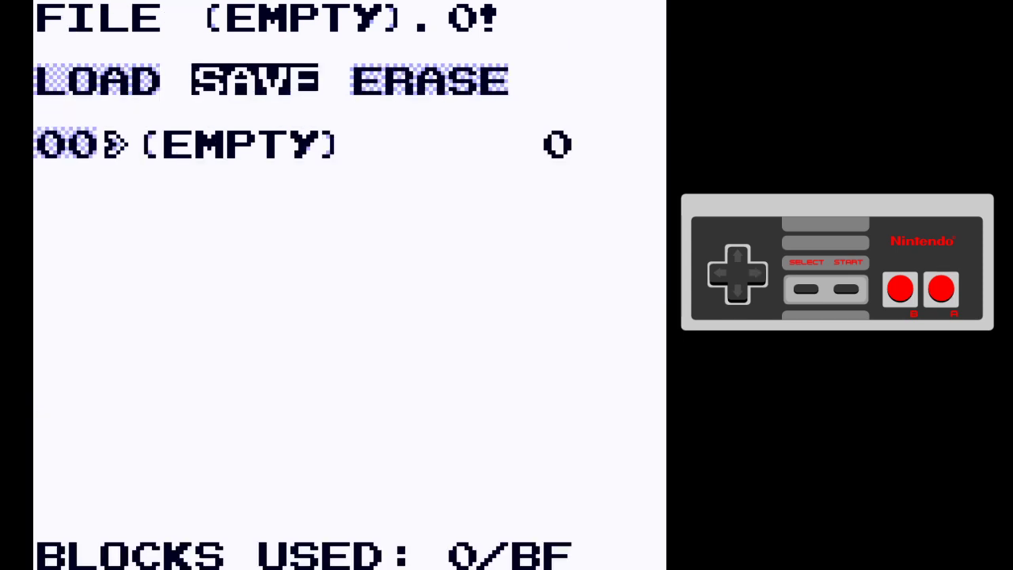
key(s)
key(s)
key(Up)
key(s)
key(Left)
key(Left)
key(Left)
key(Left)
key(Left)
key(Left)
key(Left)
key(Left)
key(Left)
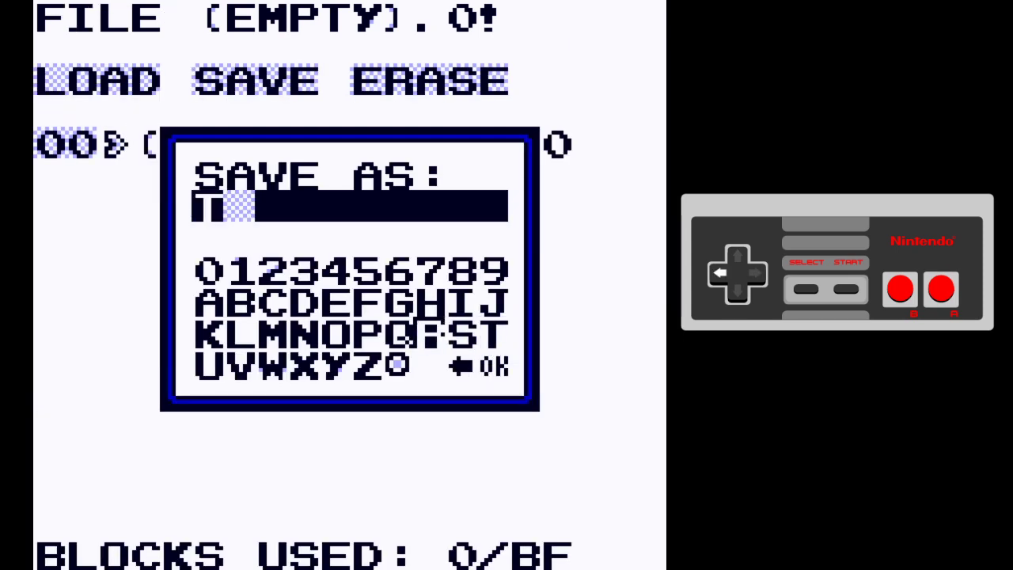
key(Down)
key(s)
key(Up)
key(Right)
key(Right)
key(Right)
key(Right)
key(Right)
key(Right)
key(Right)
key(Right)
key(Right)
key(s)
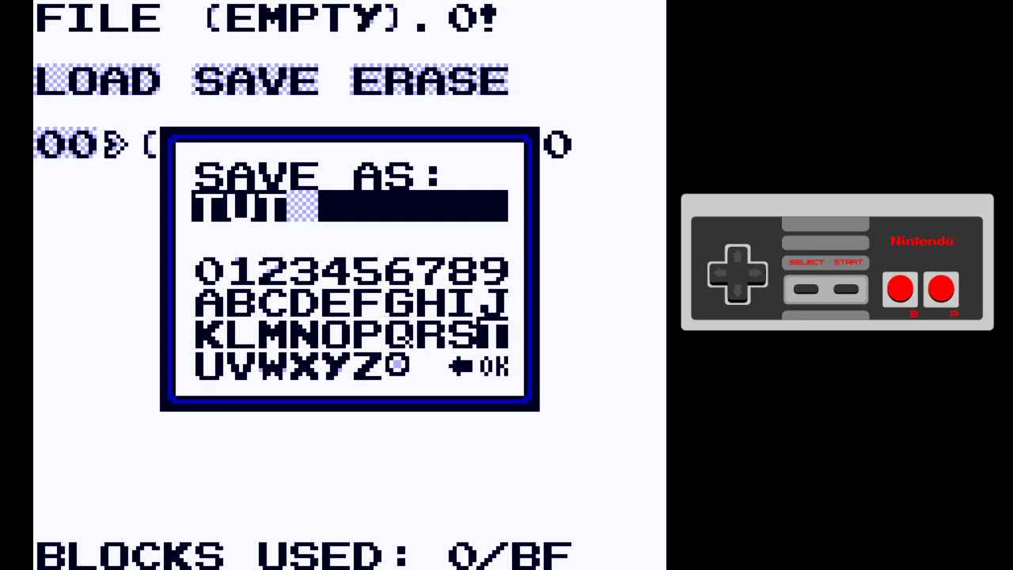
key(Left)
key(Left)
key(Left)
key(Left)
key(Left)
key(s)
key(Right)
key(Right)
key(Right)
key(s)
key(Up)
key(s)
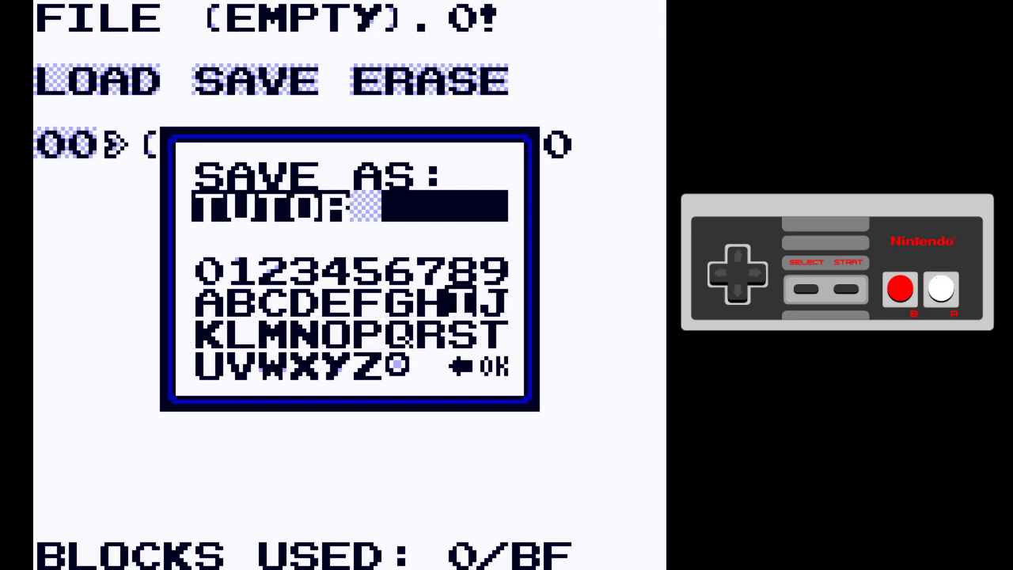
key(Left)
key(Left)
key(Left)
key(Left)
key(Left)
key(Left)
key(Left)
key(Left)
key(s)
key(Down)
key(Right)
key(s)
key(Right)
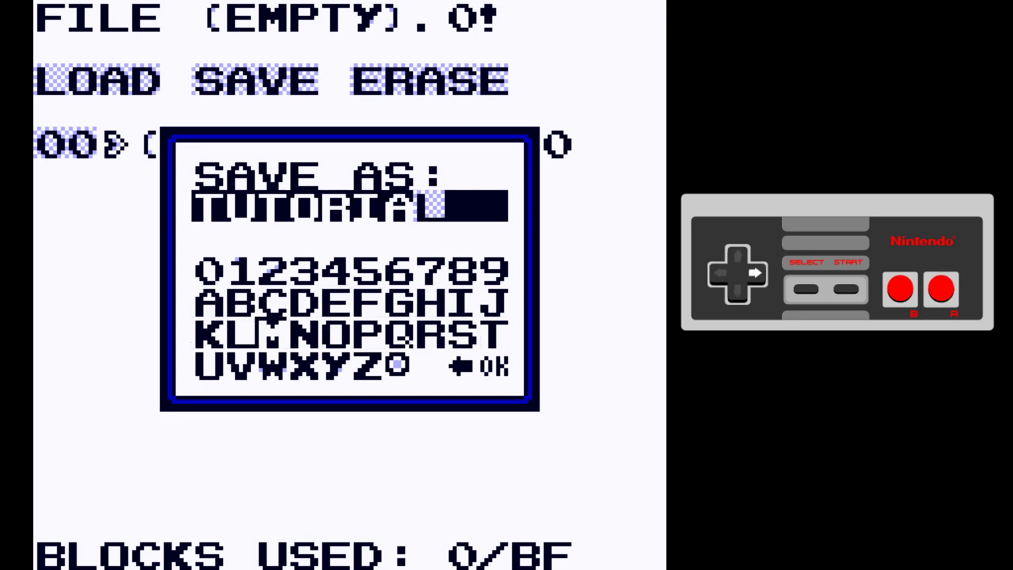
key(Right)
key(Right)
key(Right)
key(Right)
key(Right)
key(Right)
key(Right)
key(Down)
key(s)
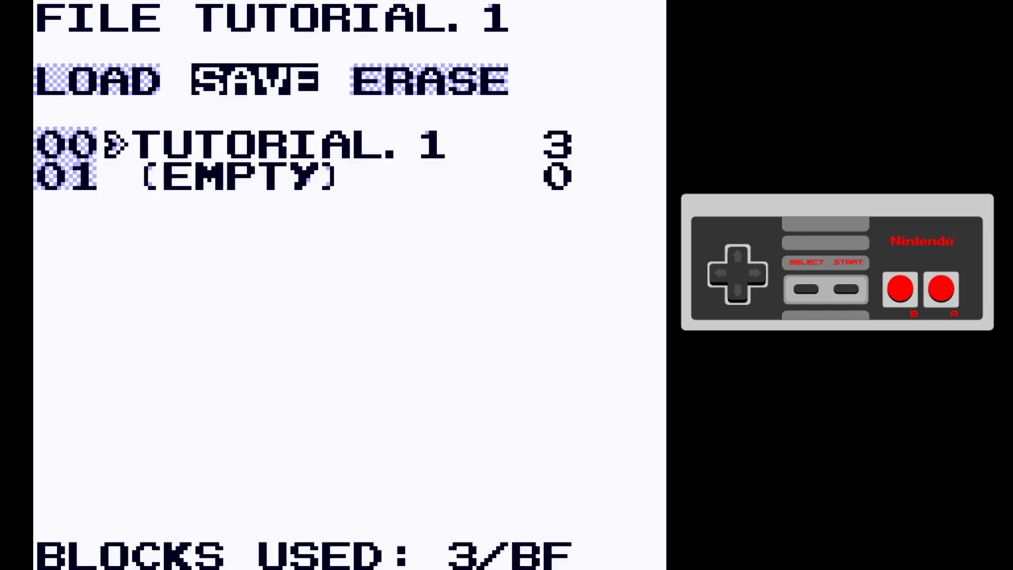
Load the empty file slot 01 to start a blank song
key(Left)
key(Down)
key(Down)
key(x)
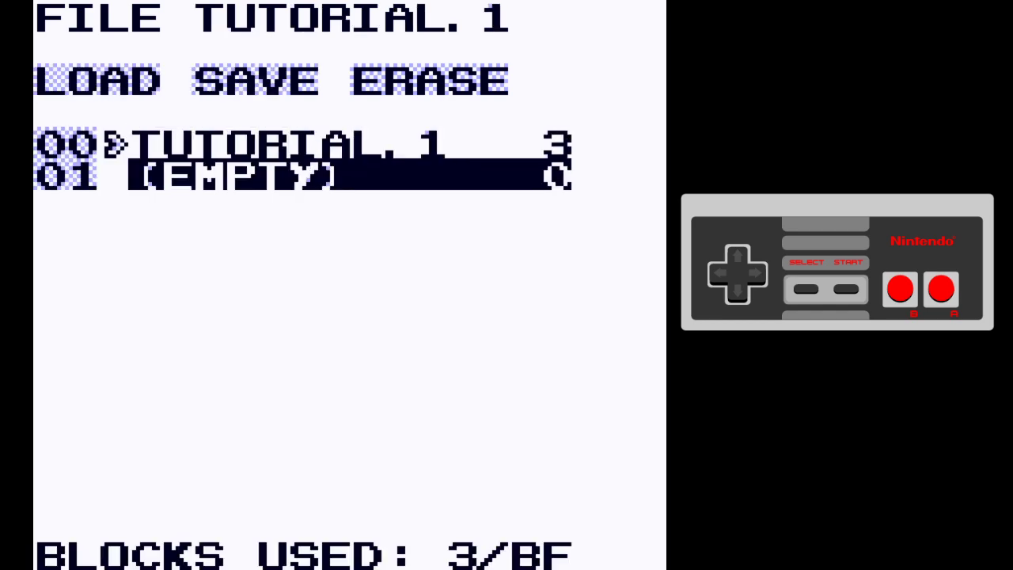
key(x)
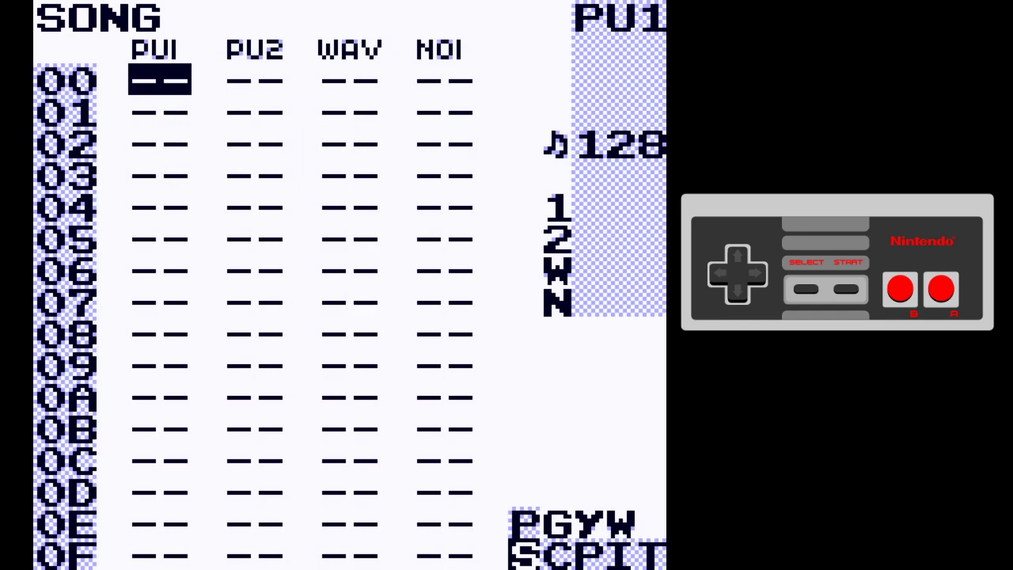
Return to the file screen and load the TUTORIAL song from slot 00
key(shift+Up)
key(x)
key(Down)
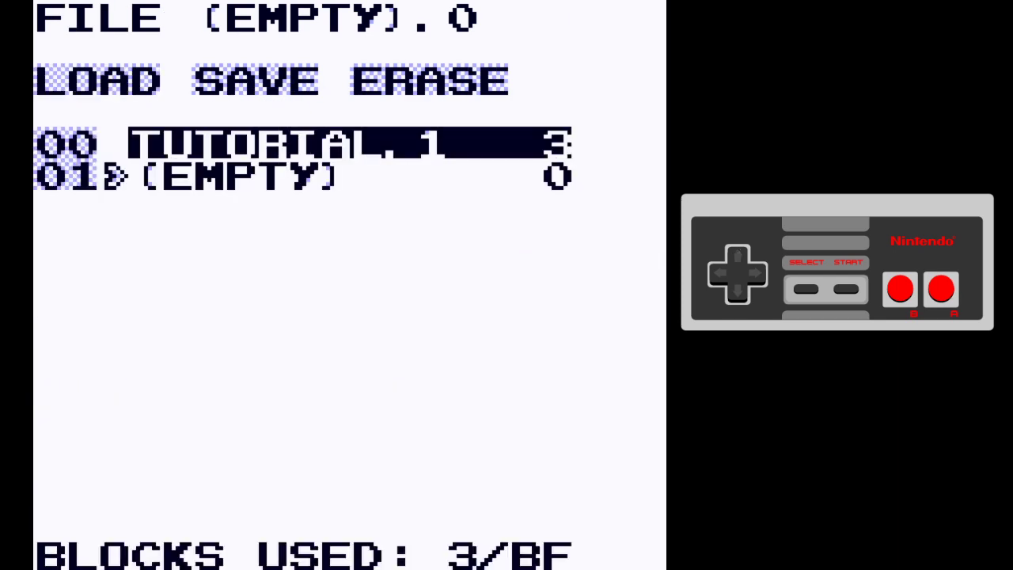
key(x)
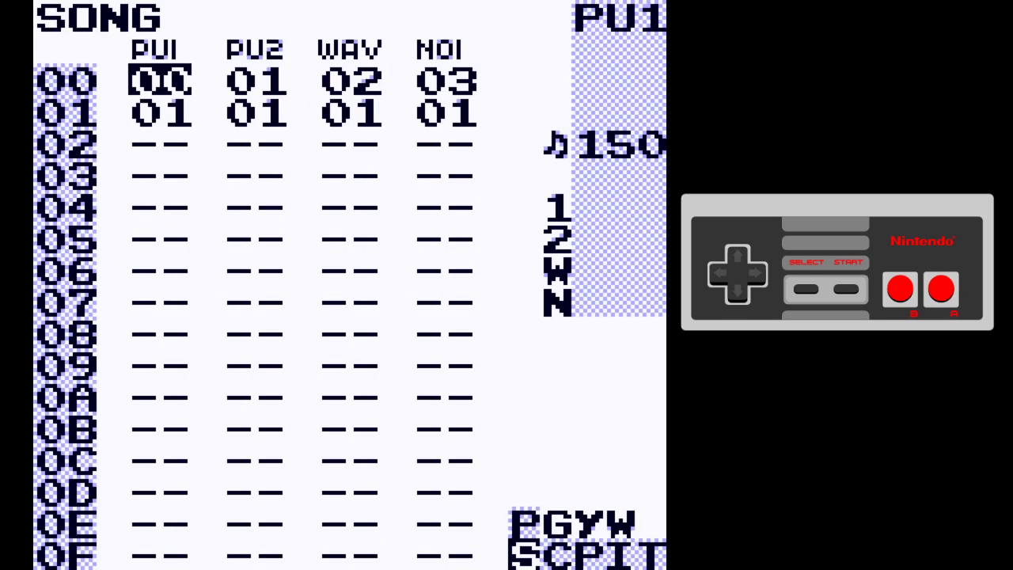